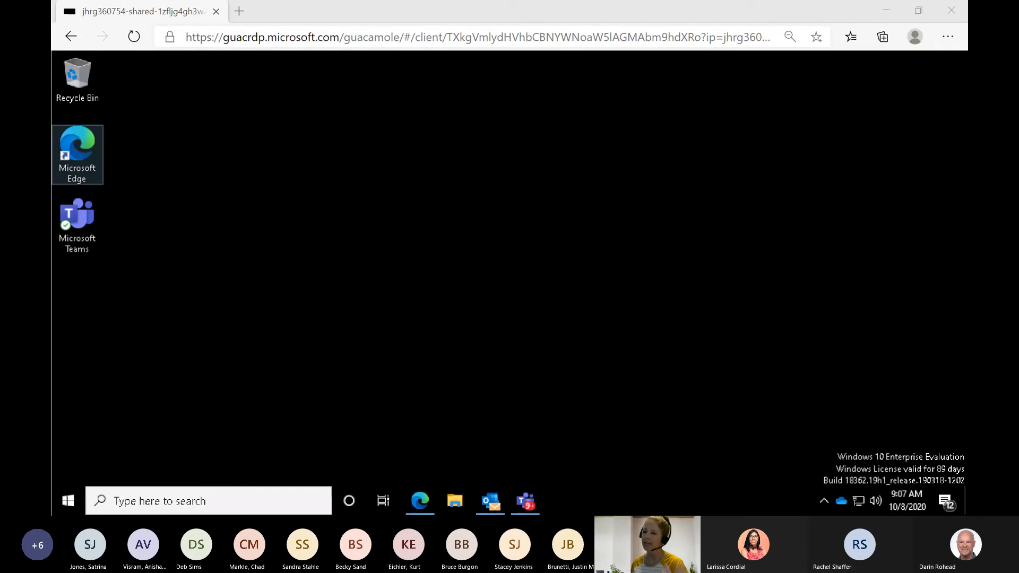
- Switch to the Edge browser window and close the Bookings6-1 list tab, leaving only the Office home page
left_click(488, 132)
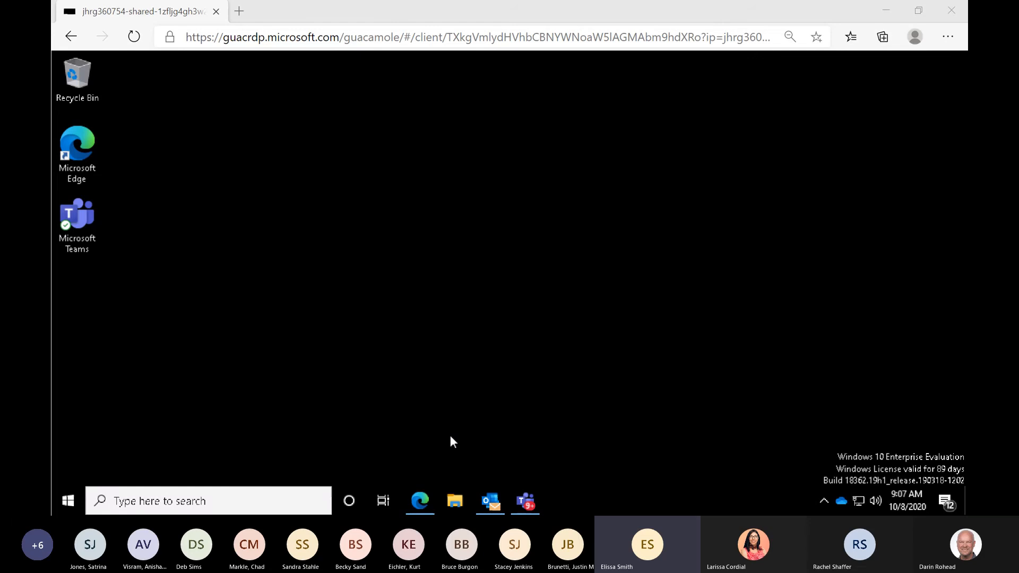
left_click(418, 504)
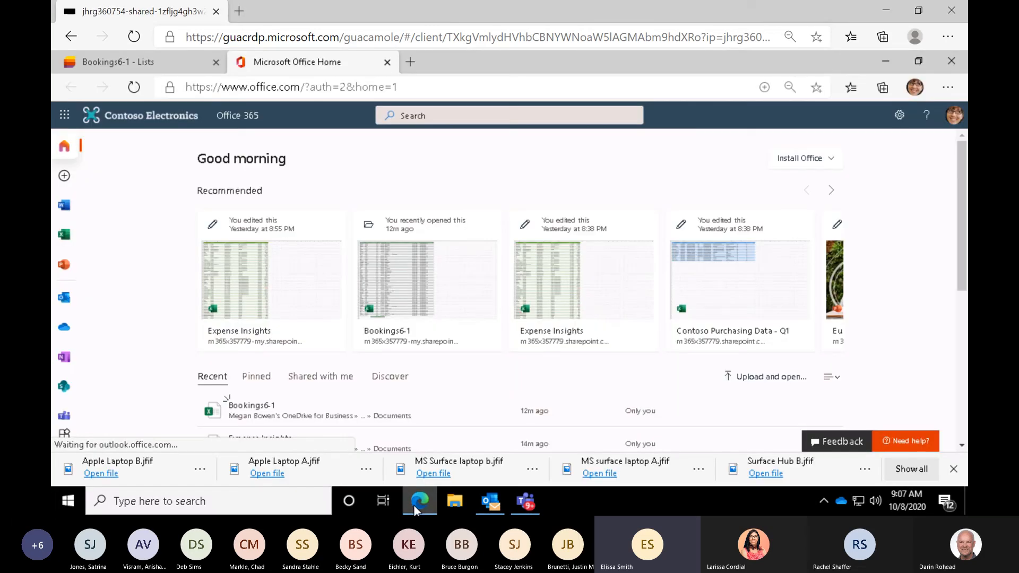
left_click(215, 62)
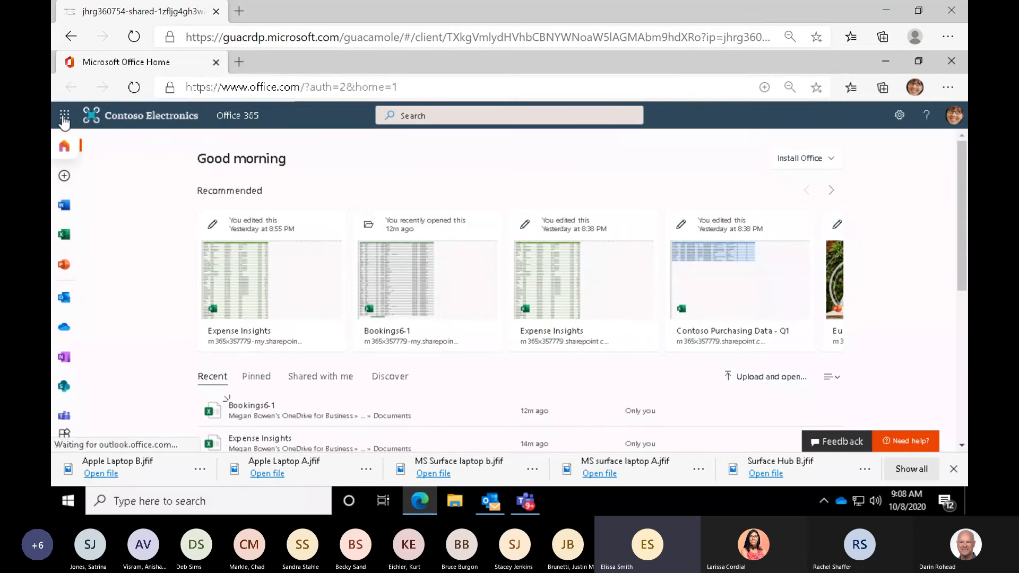
- Search Office 365 for "list" to locate the Lists app
left_click(419, 114)
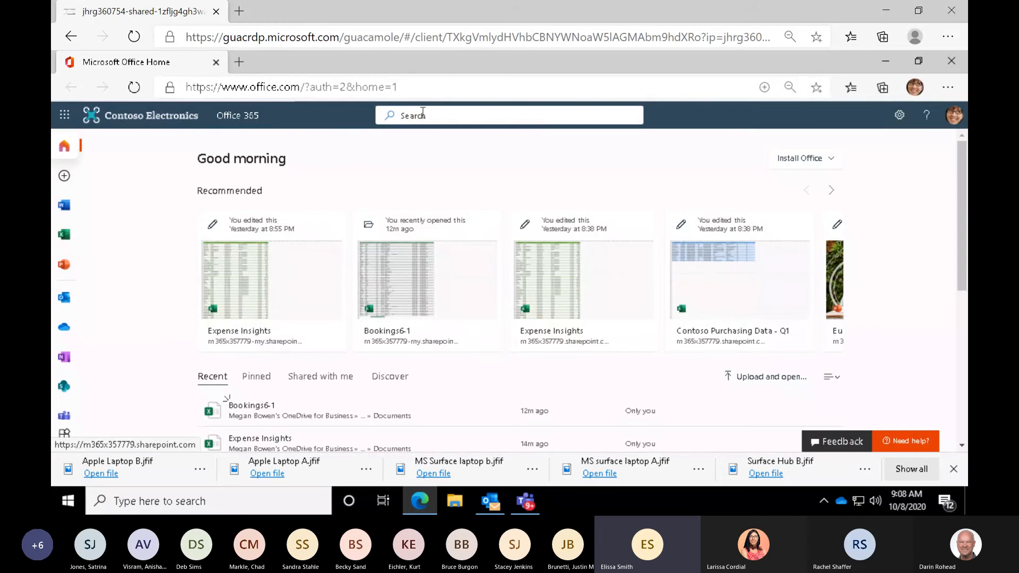
type("list")
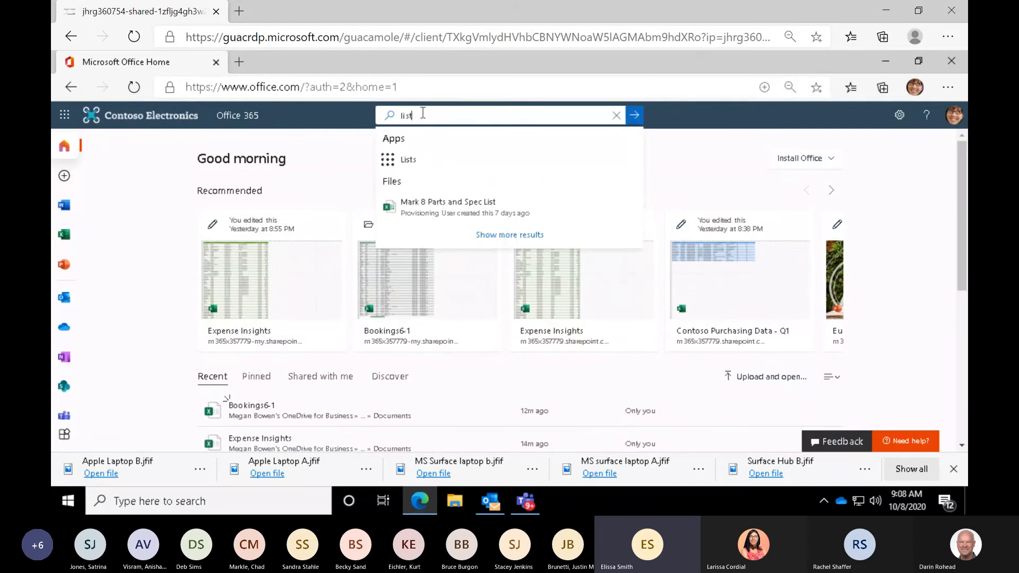
left_click(406, 167)
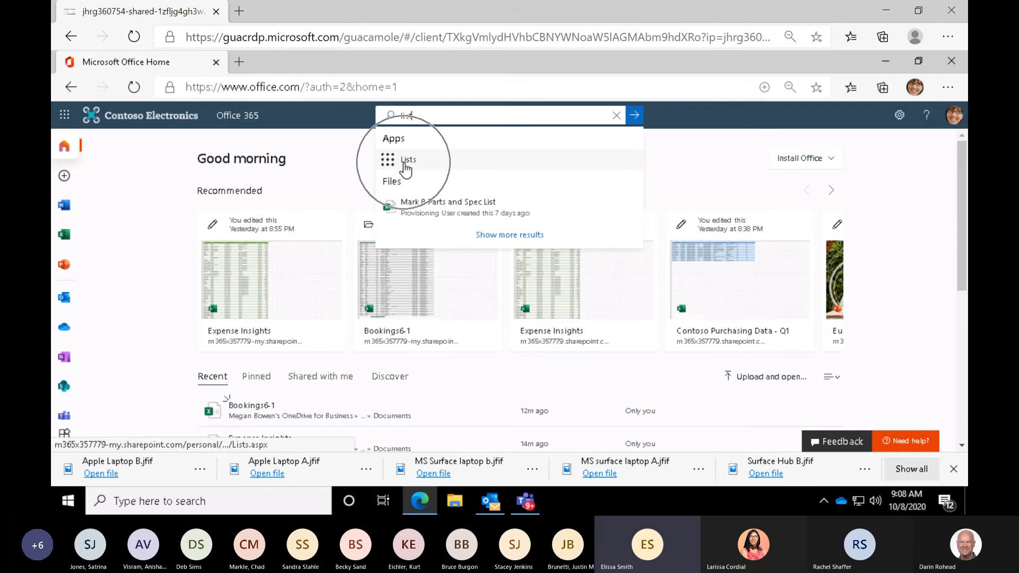
key("ctrl")
key("ctrl")
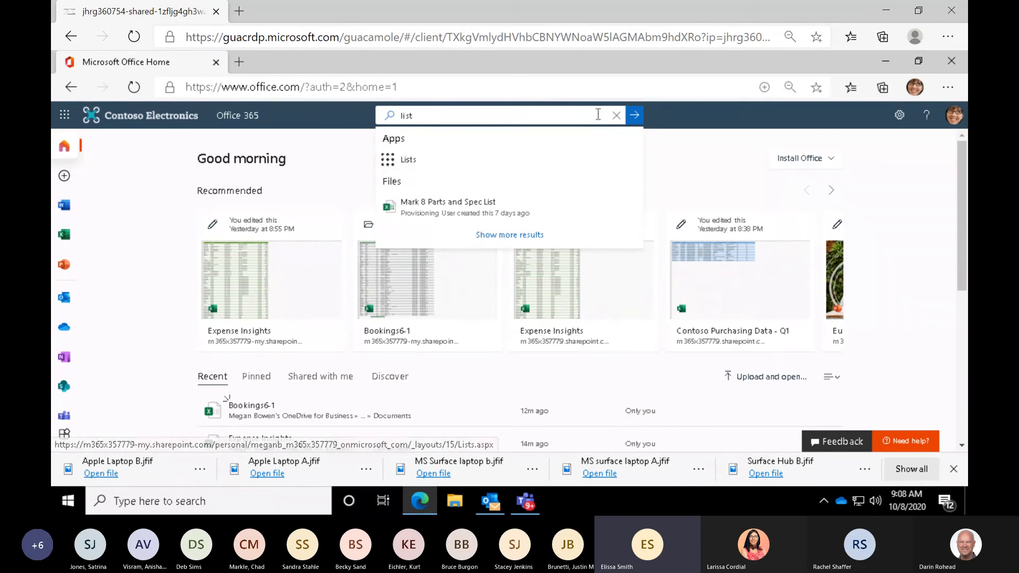
- Check the launcher options for the Lists app, and open Lists from the app launcher
left_click(63, 125)
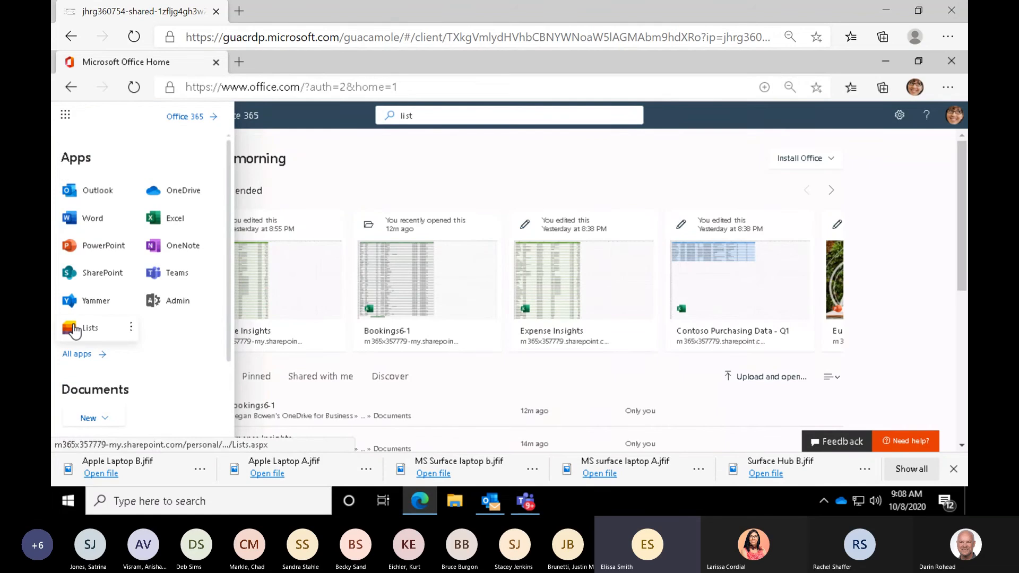
left_click(132, 330)
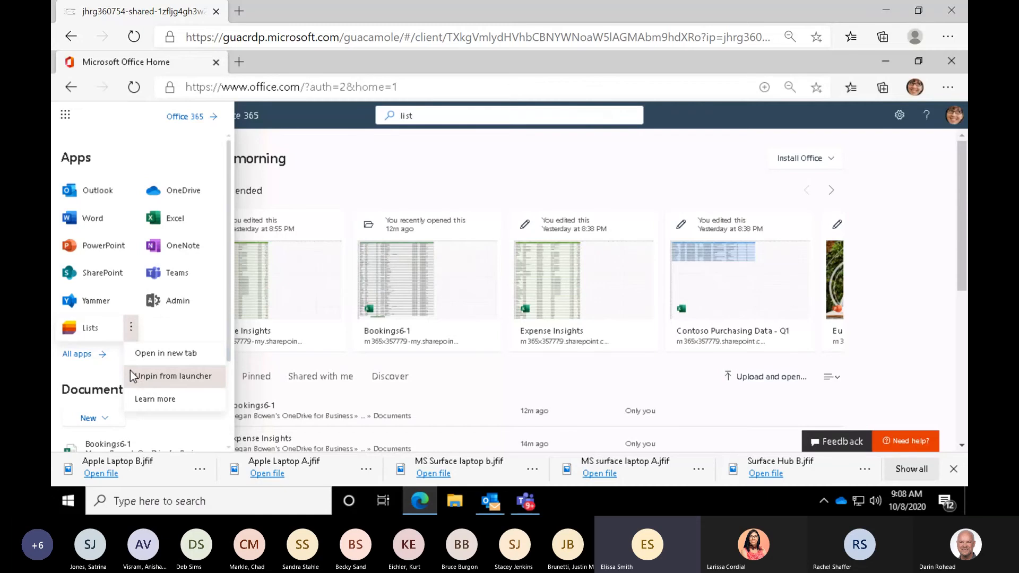
left_click(88, 335)
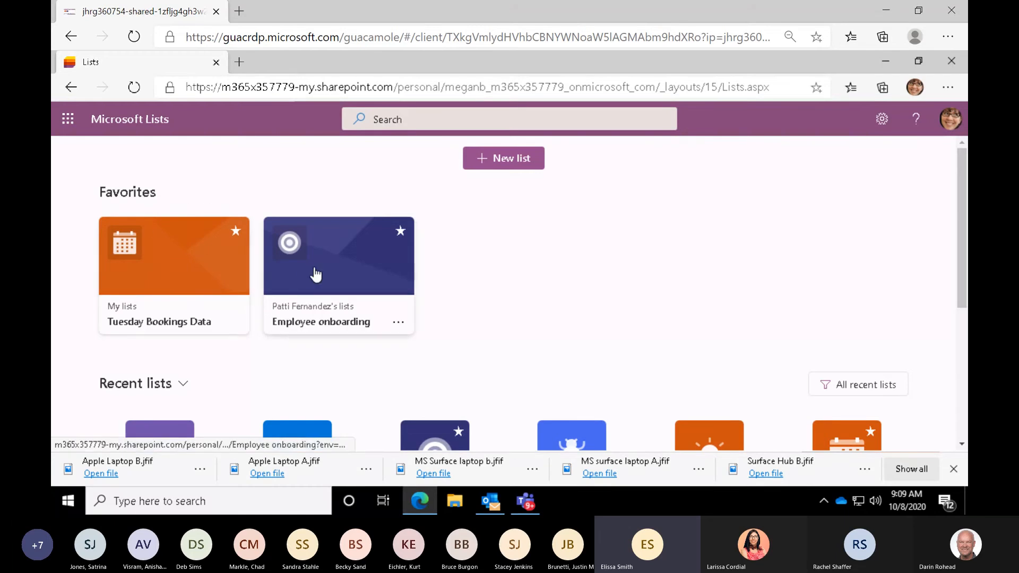
- Look through the recent lists on the Lists home page, checking where each is stored and when it was last used
scroll(313, 273, "down", 3)
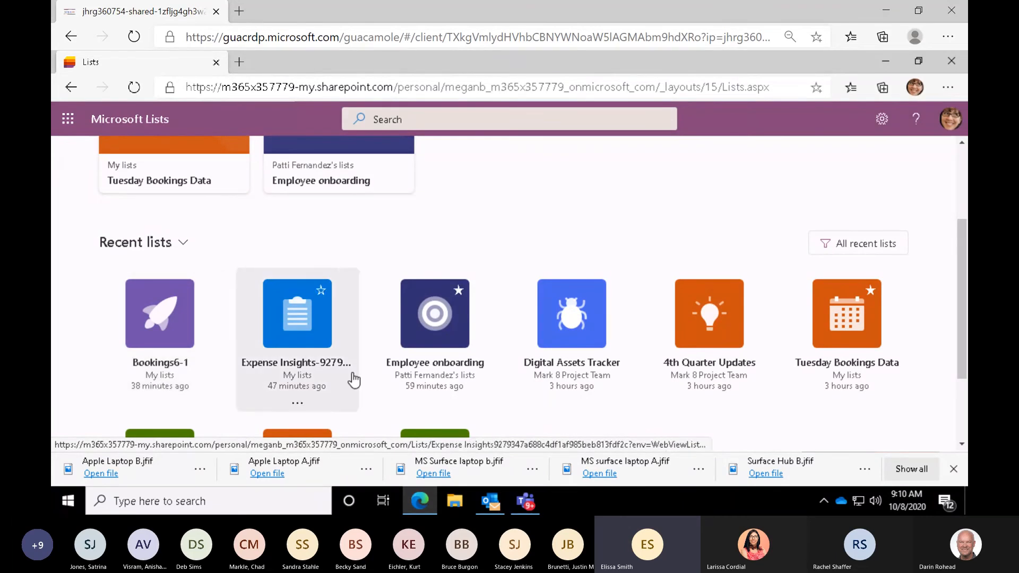
left_click(429, 390)
left_click(555, 390)
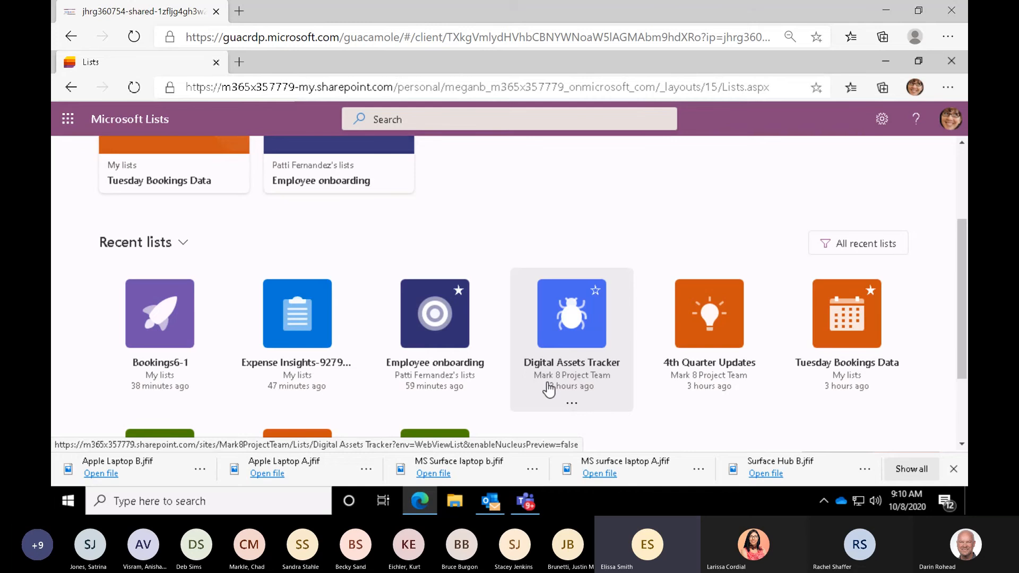
scroll(549, 390, "down", 2)
scroll(546, 383, "down", 1)
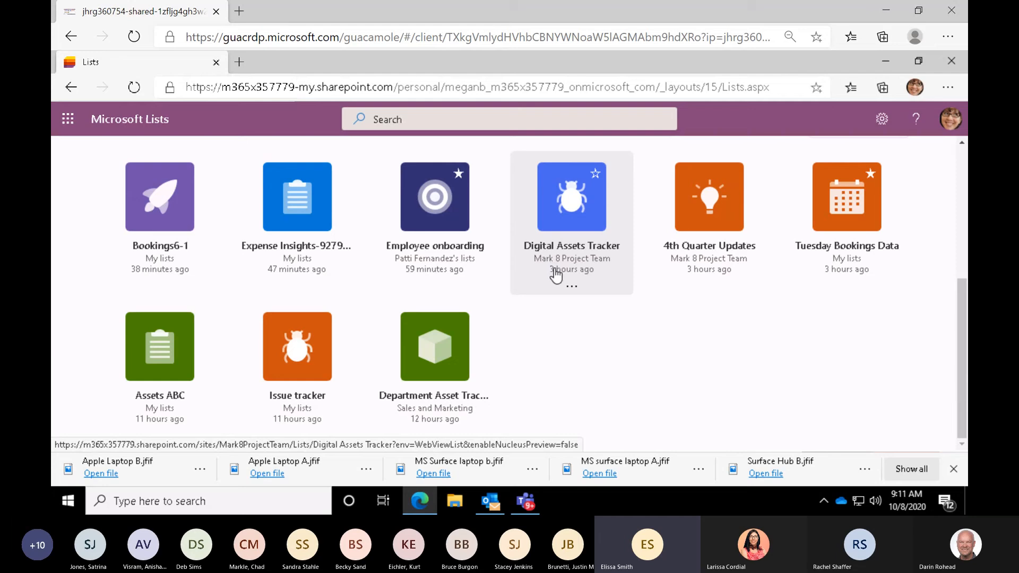
left_click(150, 270)
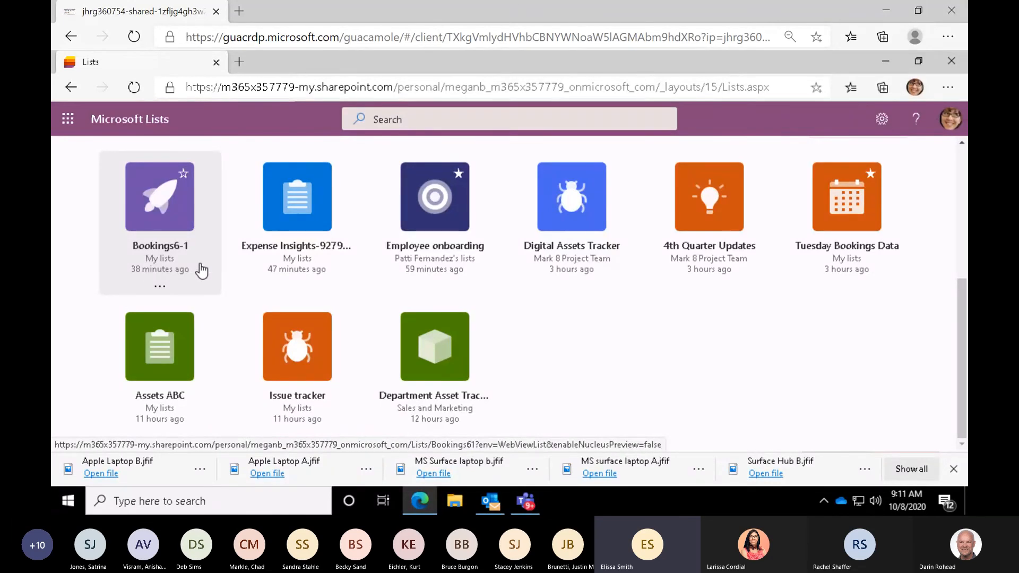
left_click(556, 276)
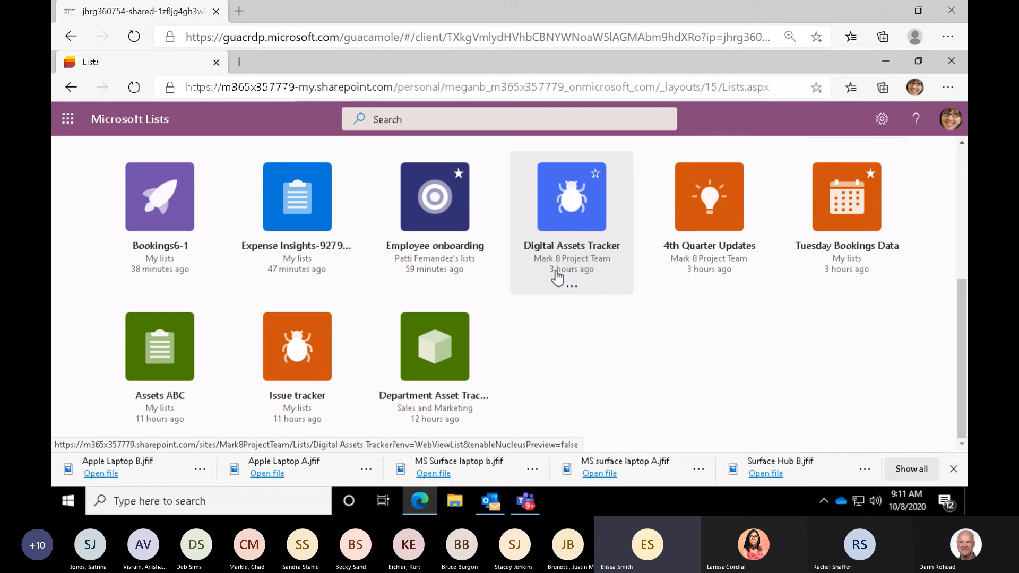
- Add the Digital Assets Tracker list to the favorites and check the Favorites section
scroll(556, 276, "up", 3)
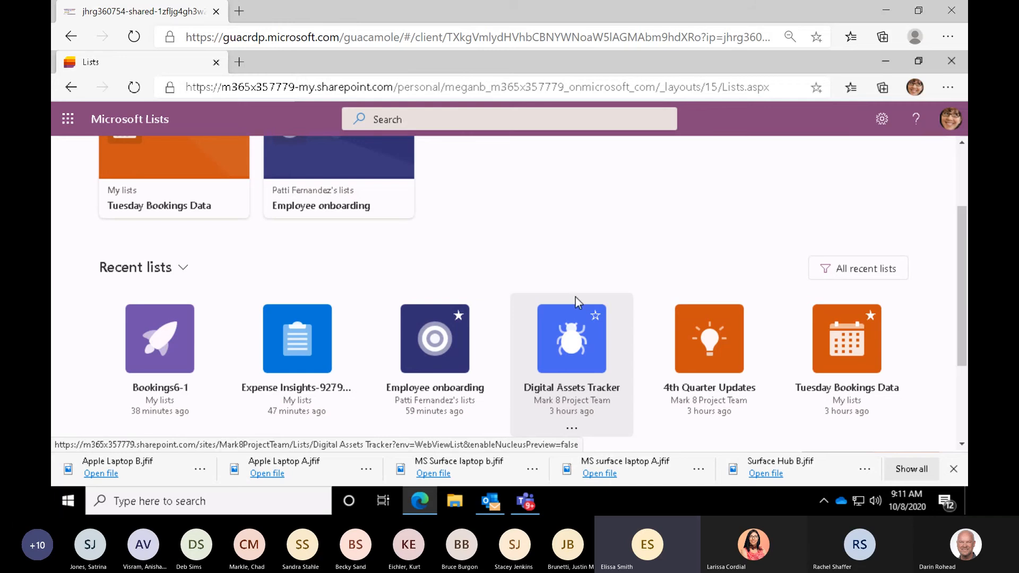
left_click(596, 317)
scroll(597, 322, "up", 2)
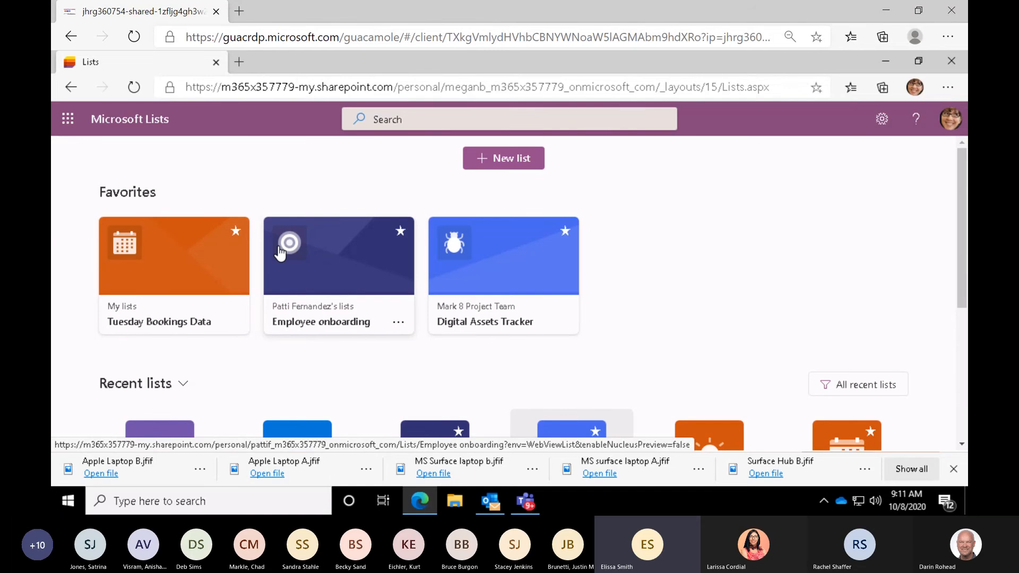
- View the Settings available on the Lists home page and close them
left_click(279, 253)
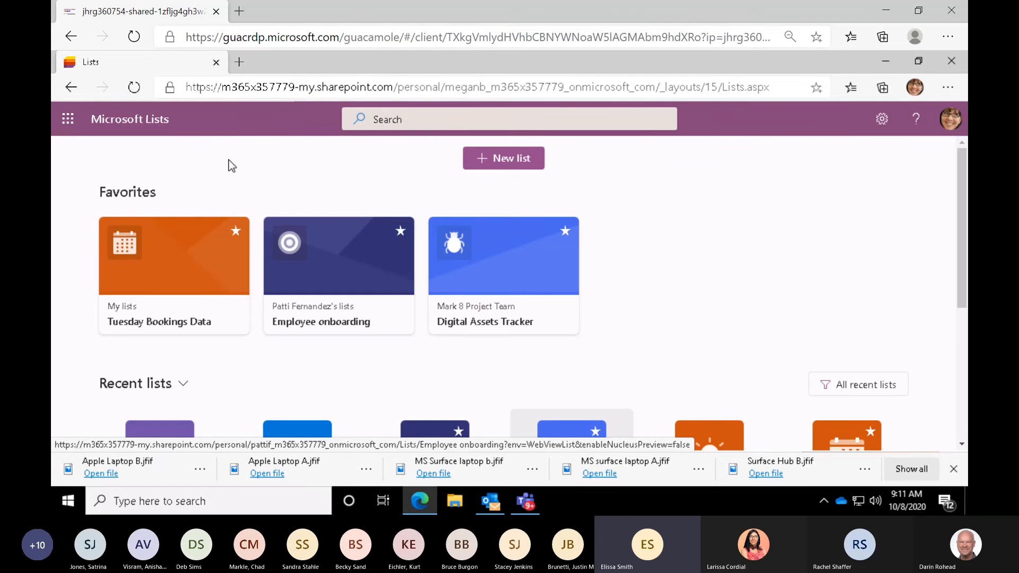
left_click(394, 121)
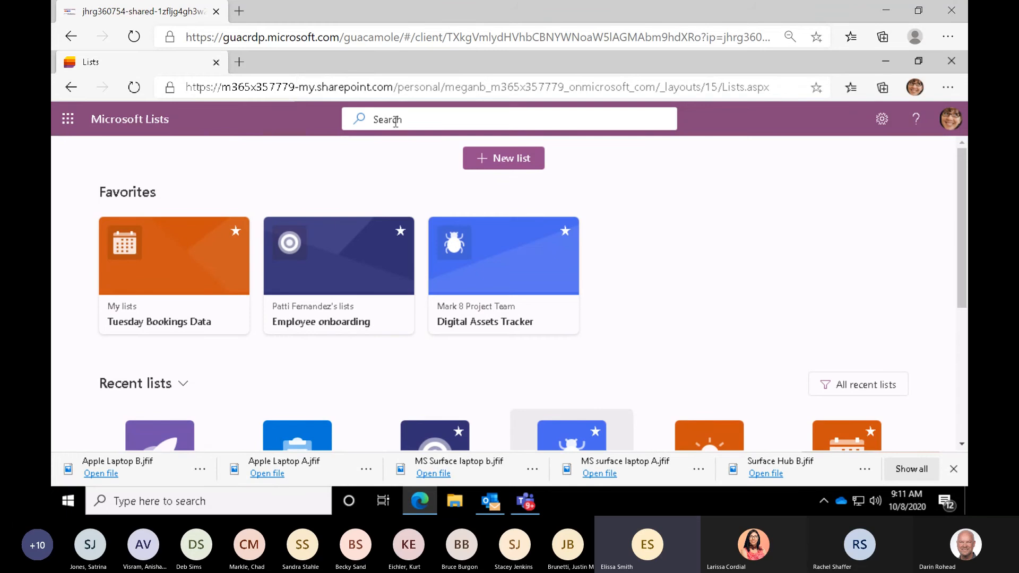
left_click(881, 125)
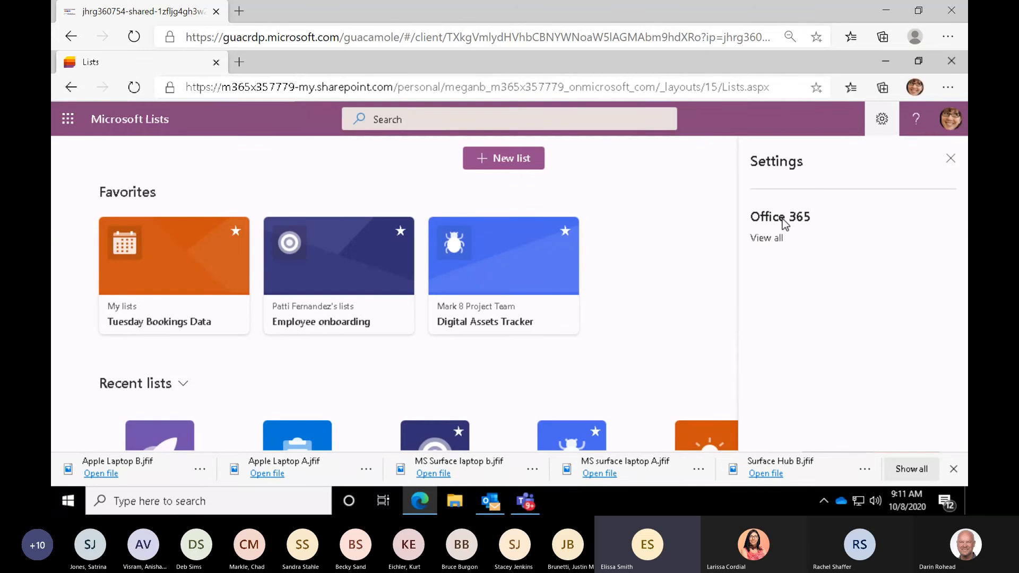
left_click(950, 159)
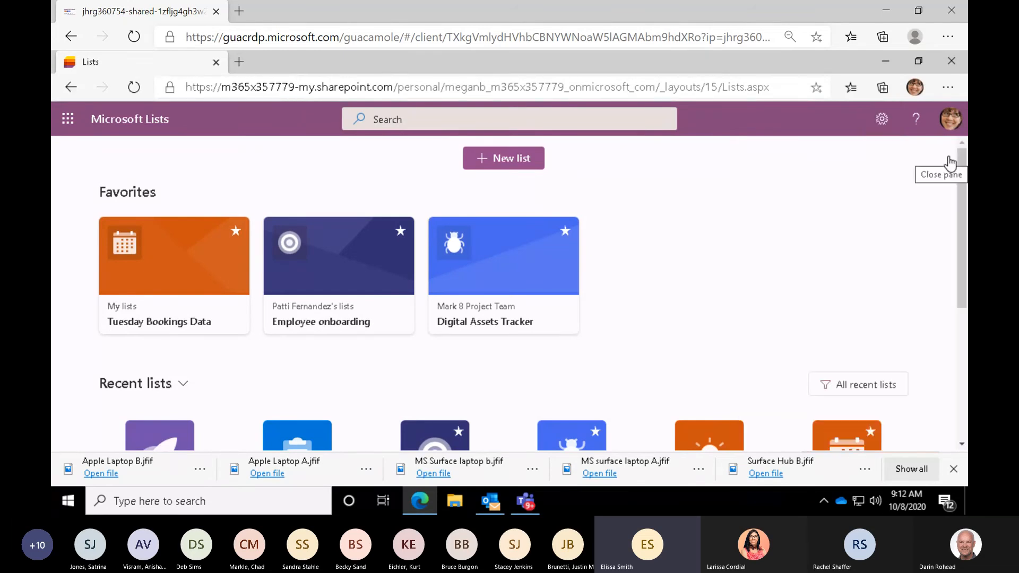
- Start creating a new list and browse the blank, Excel, existing-list and template options
left_click(499, 167)
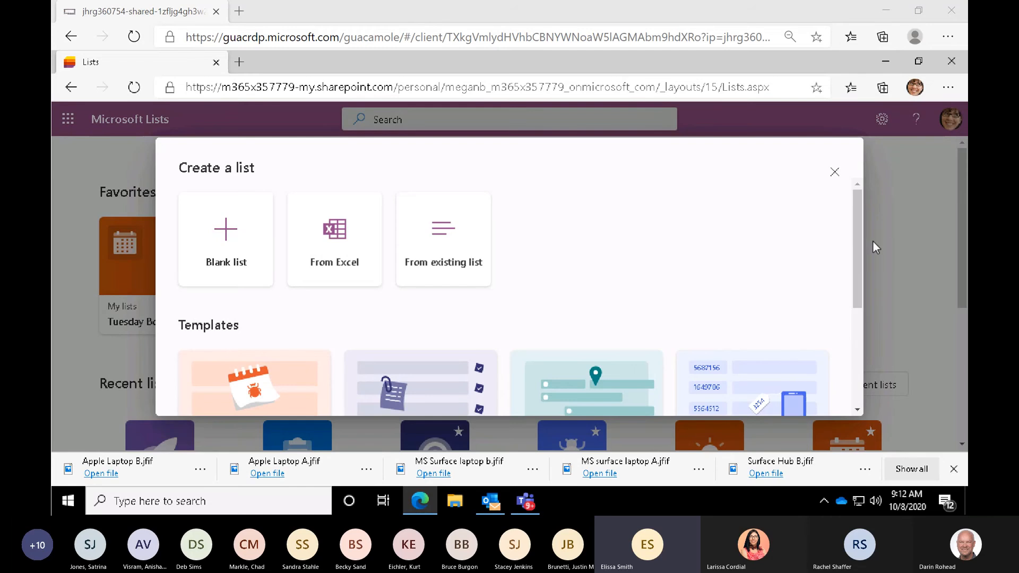
left_click_drag(855, 246, 853, 265)
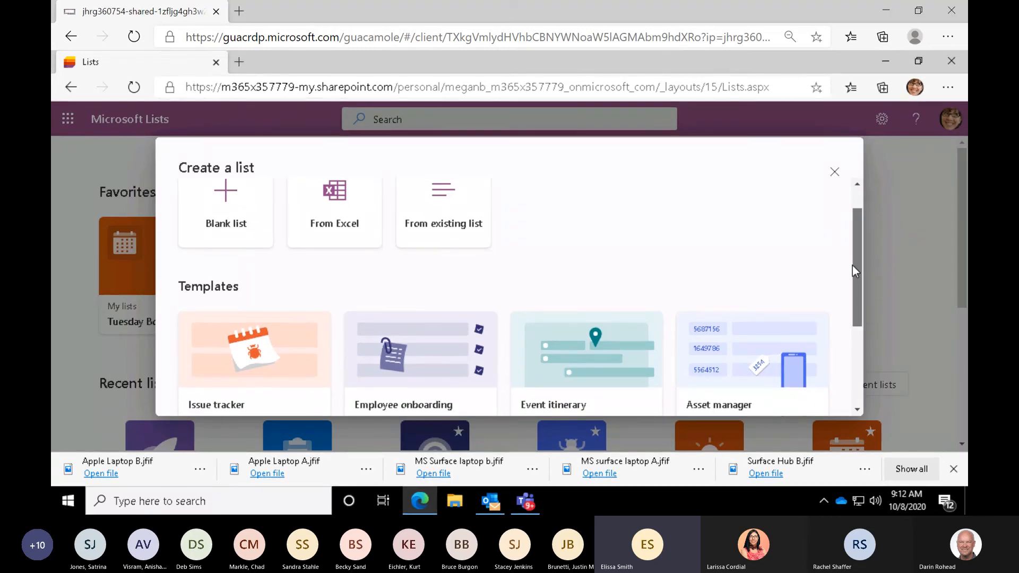
left_click_drag(854, 269, 855, 282)
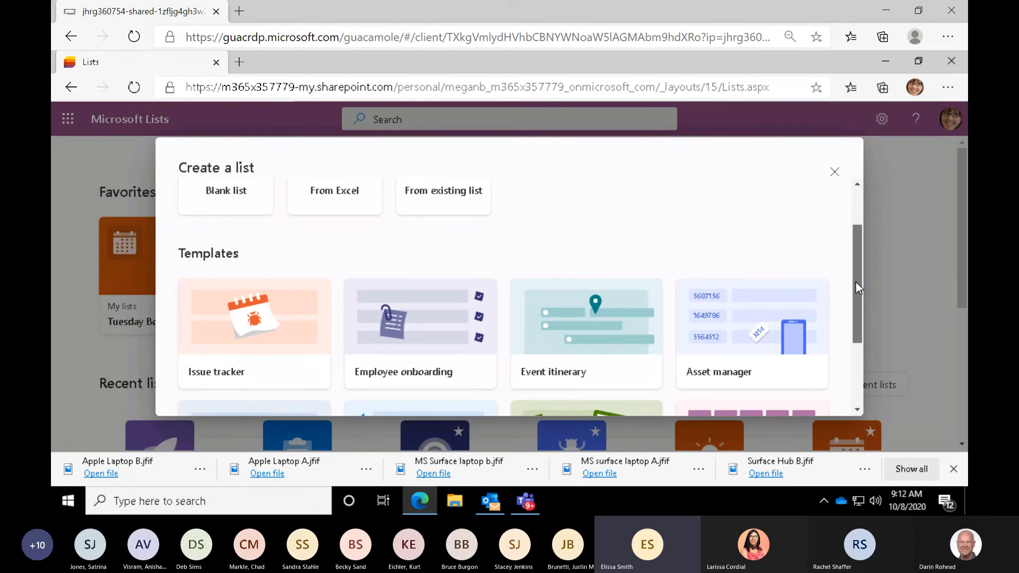
left_click_drag(856, 282, 864, 375)
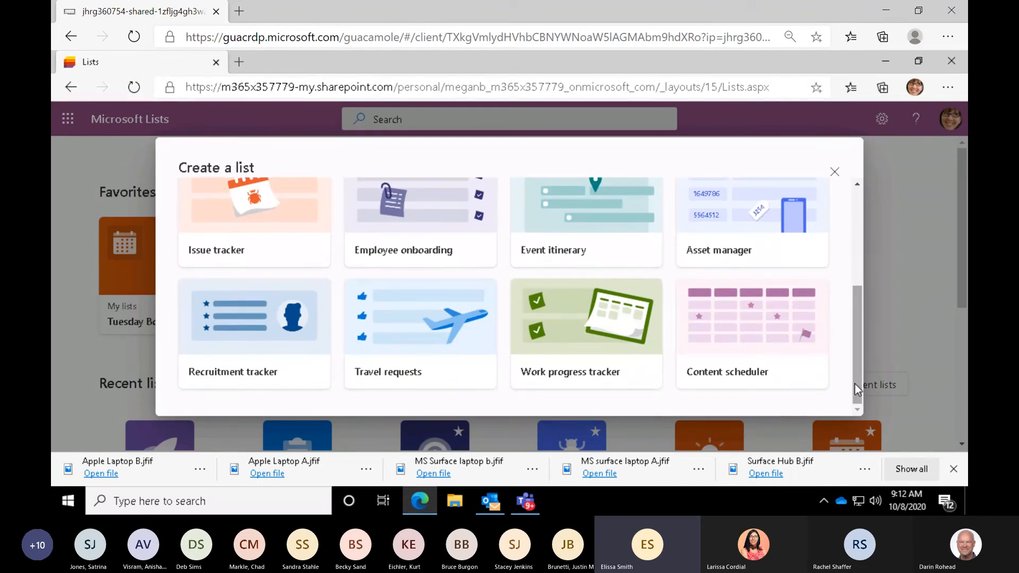
left_click_drag(859, 384, 864, 353)
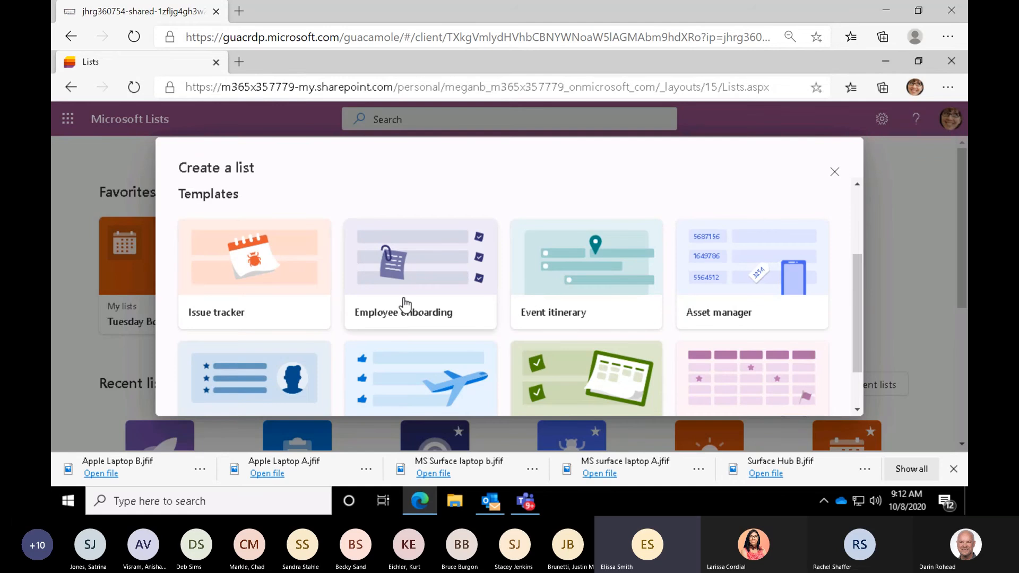
left_click(636, 318)
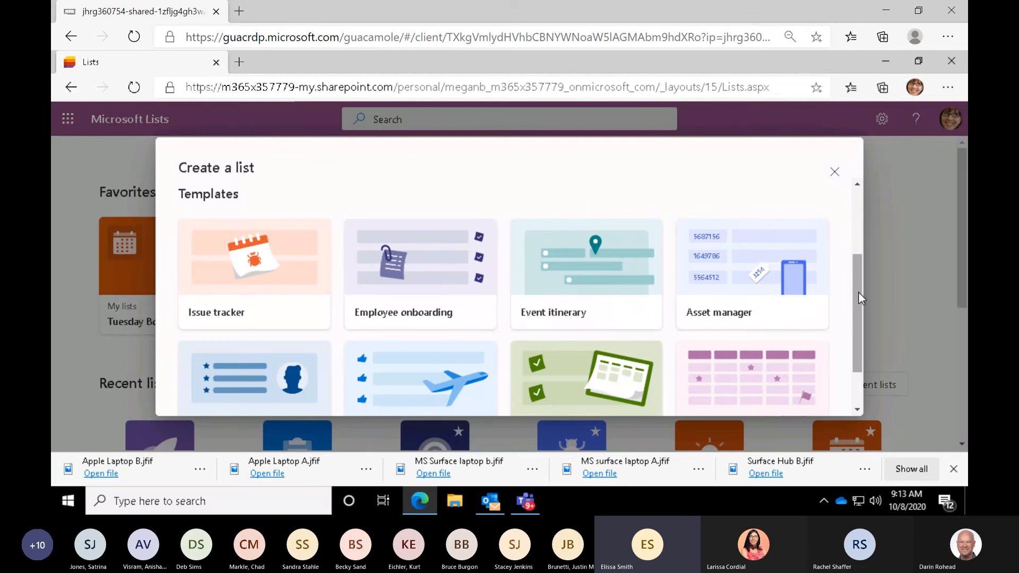
left_click_drag(858, 292, 846, 368)
left_click(471, 362)
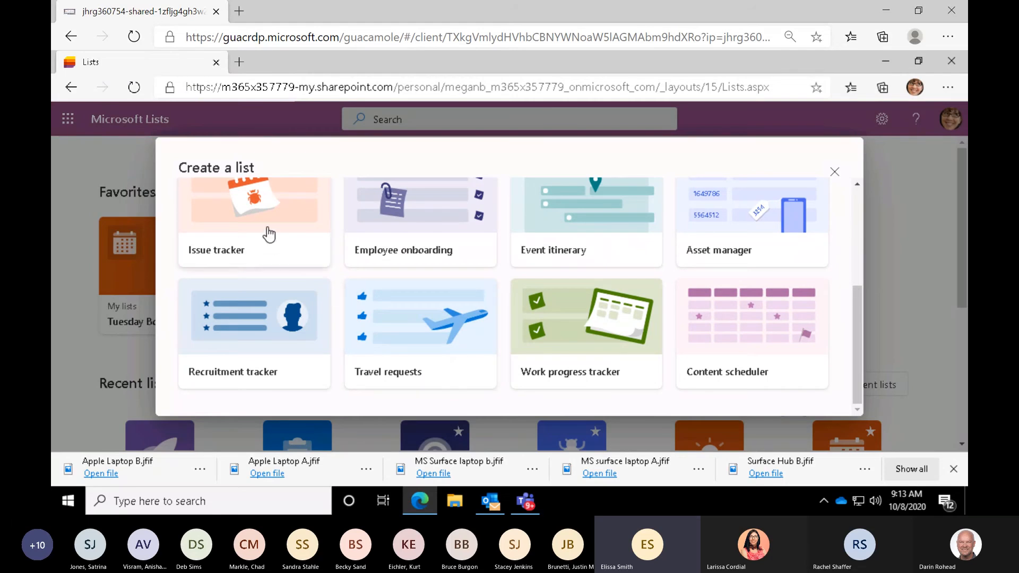
left_click_drag(857, 331, 864, 287)
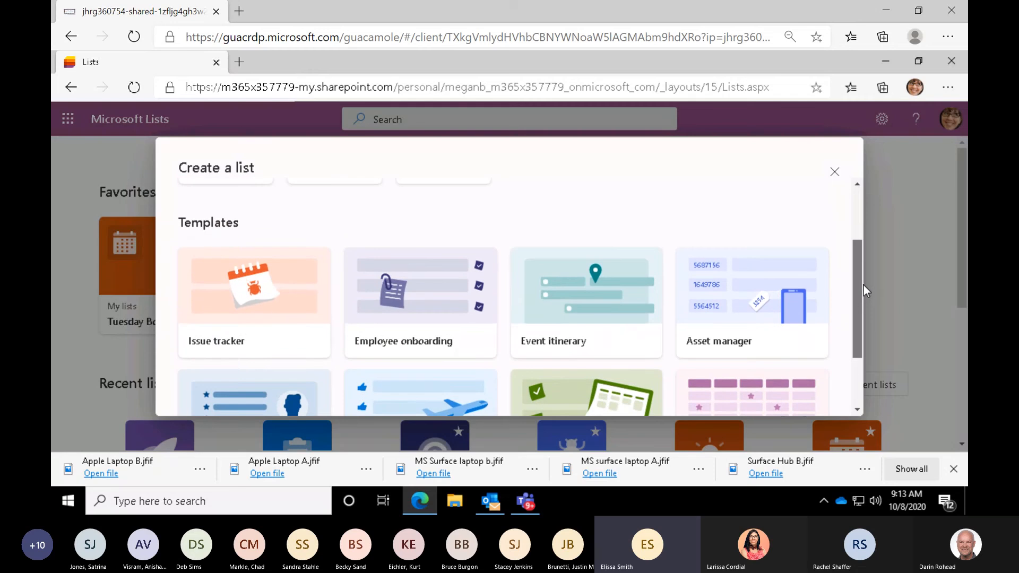
- Open the preview of the Issue tracker template and review its sample columns through Assigned to
left_click(268, 343)
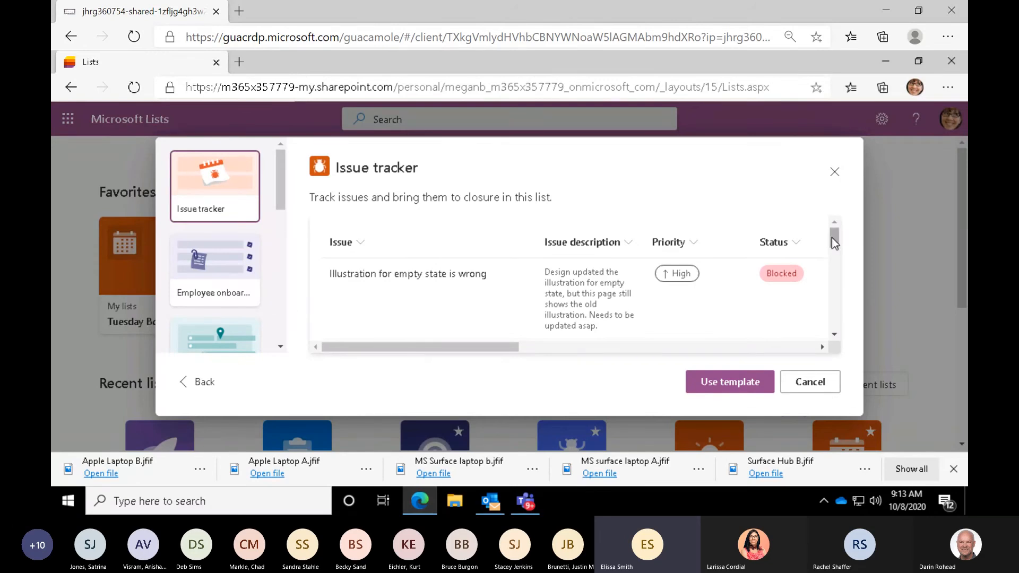
mouse_move(832, 237)
left_mouse_down()
mouse_move(835, 268)
mouse_move(836, 231)
left_mouse_up()
left_click(818, 348)
left_click(820, 347)
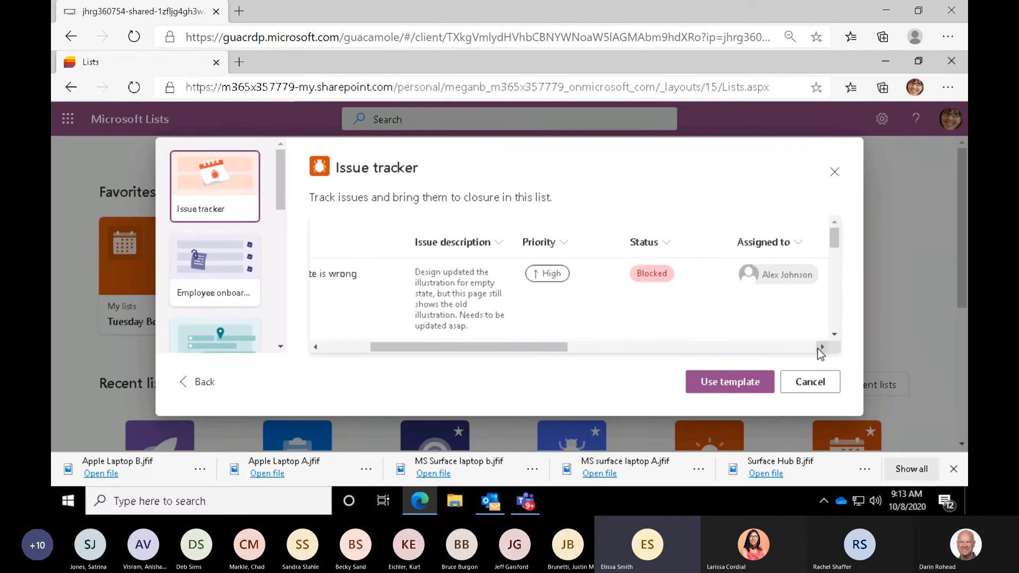
left_click_drag(513, 350, 371, 339)
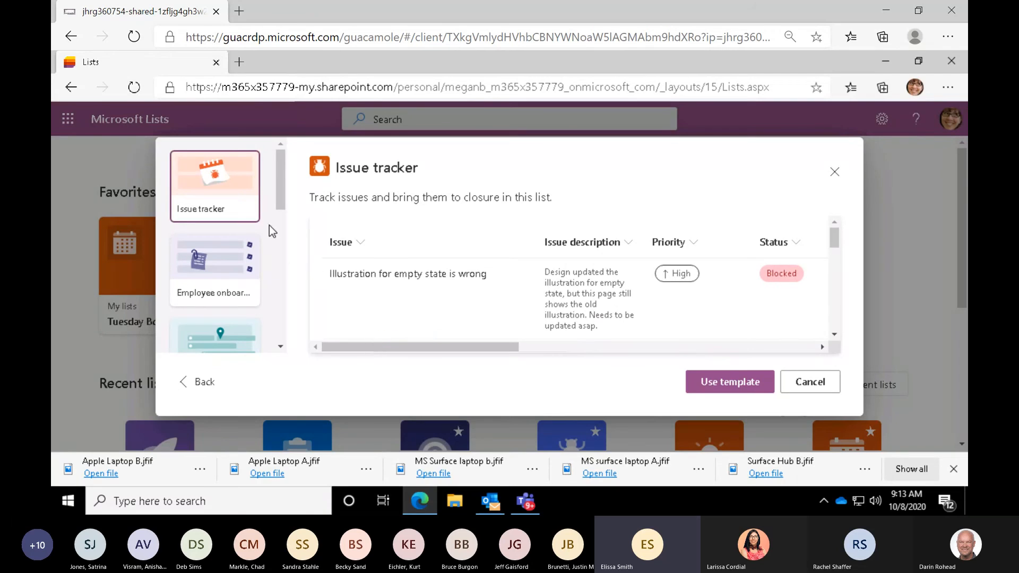
- Preview the Event itinerary template for comparison and return to the Issue tracker template
left_click_drag(285, 192, 281, 229)
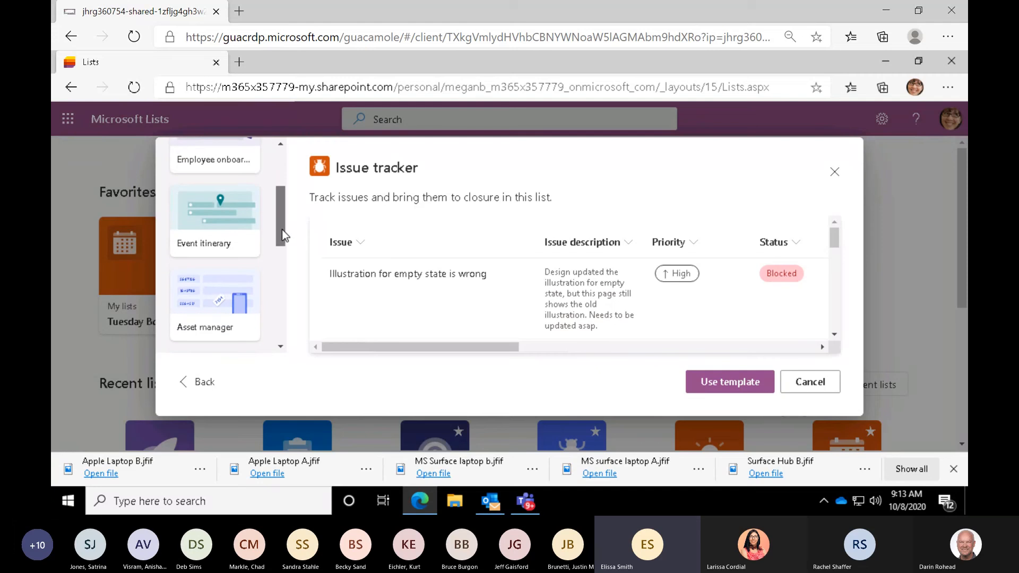
left_click(247, 236)
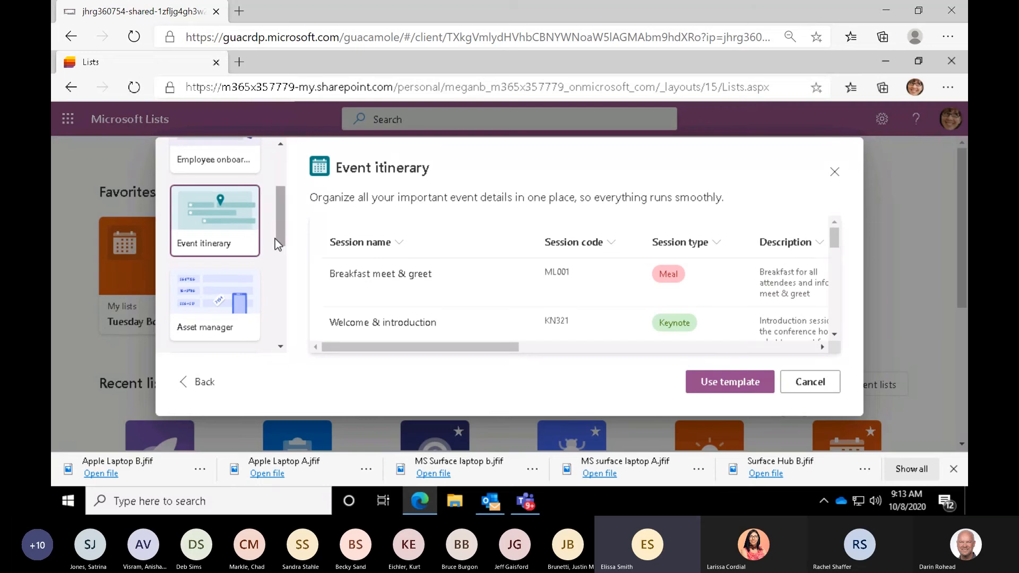
left_click_drag(281, 236, 287, 164)
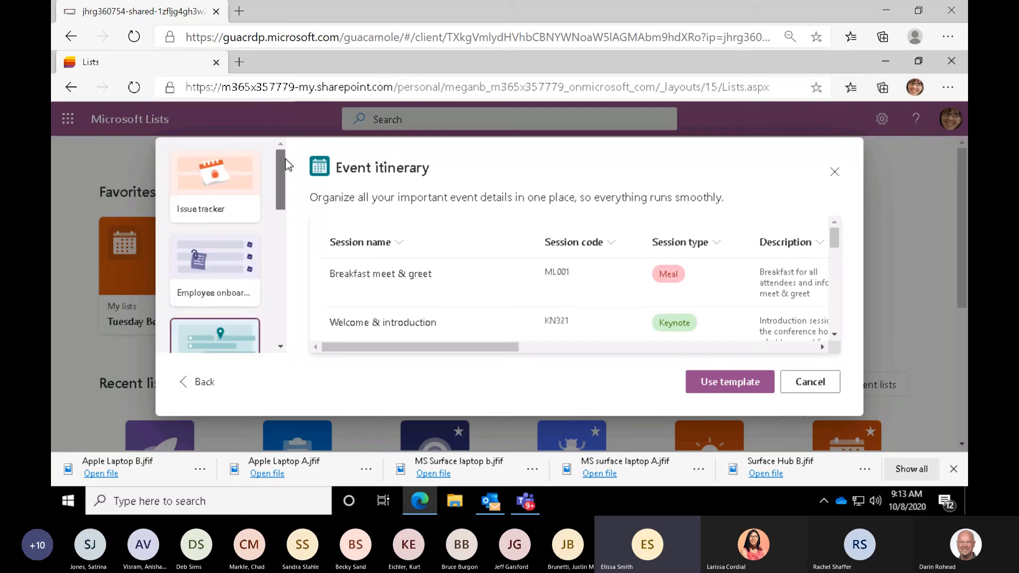
left_click(250, 200)
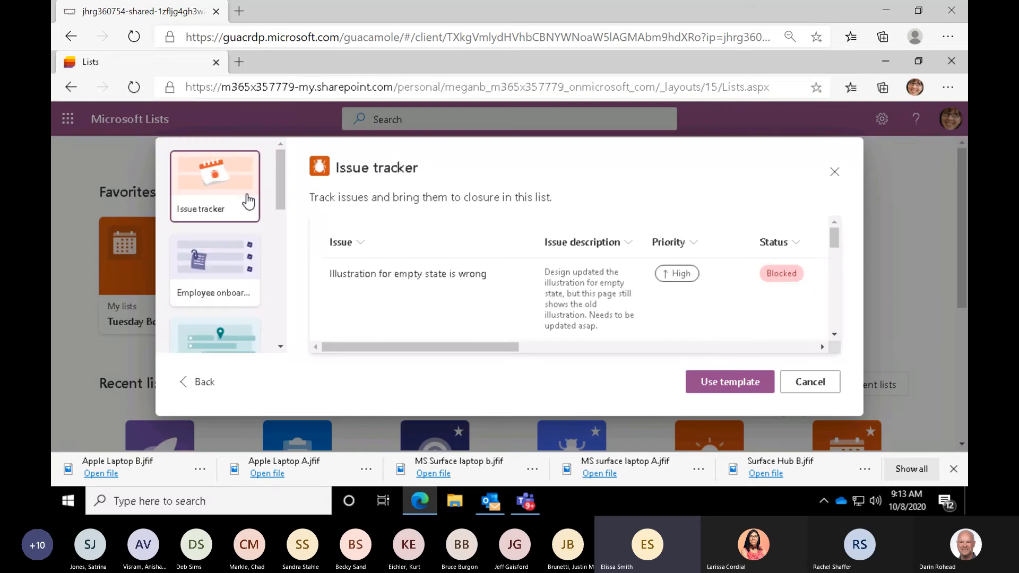
- Use the Issue tracker template and name the new list "Project 8 Issue Tracker" with the description "Issues"
left_click(730, 387)
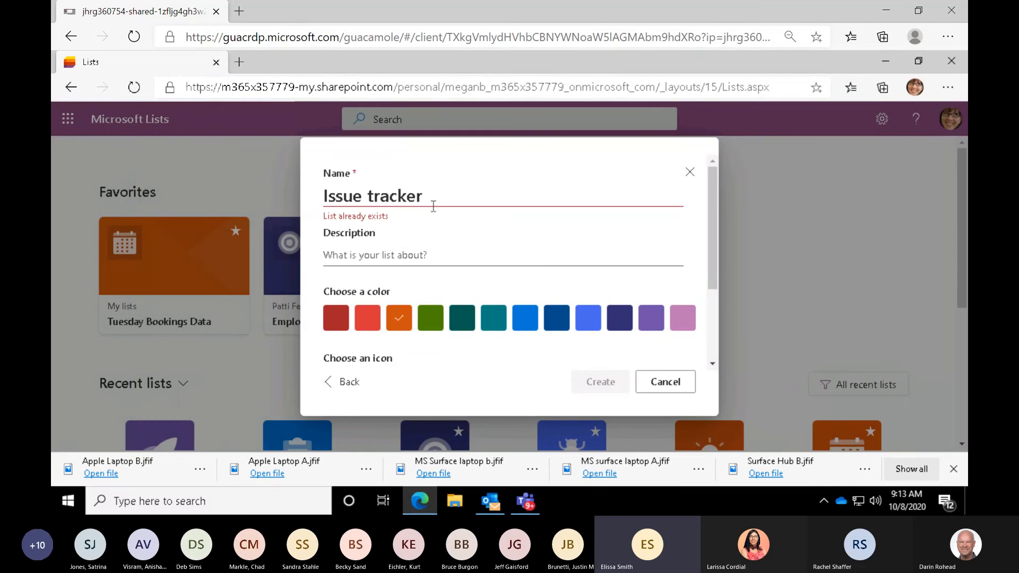
left_click_drag(431, 199, 321, 197)
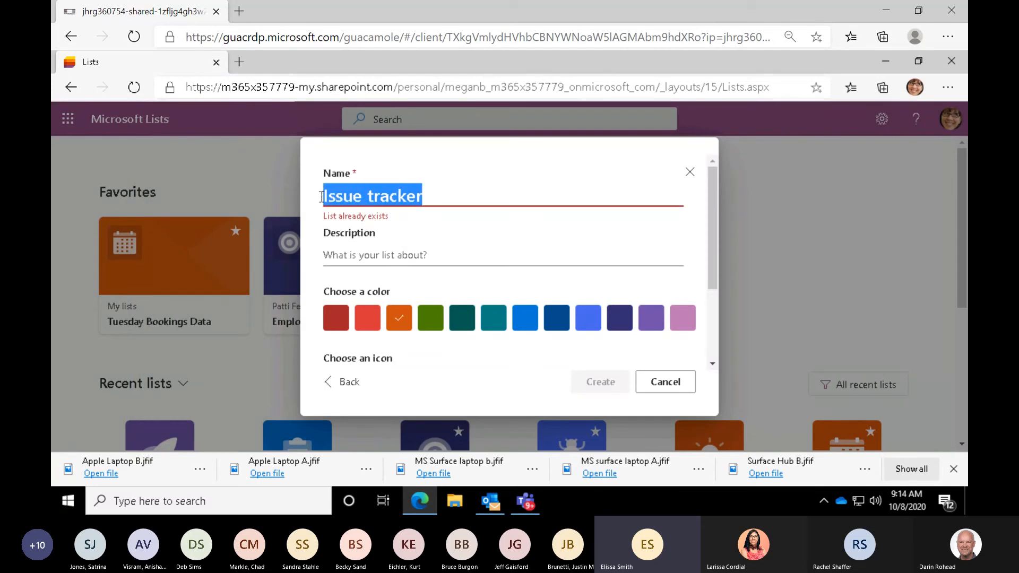
type("Proje")
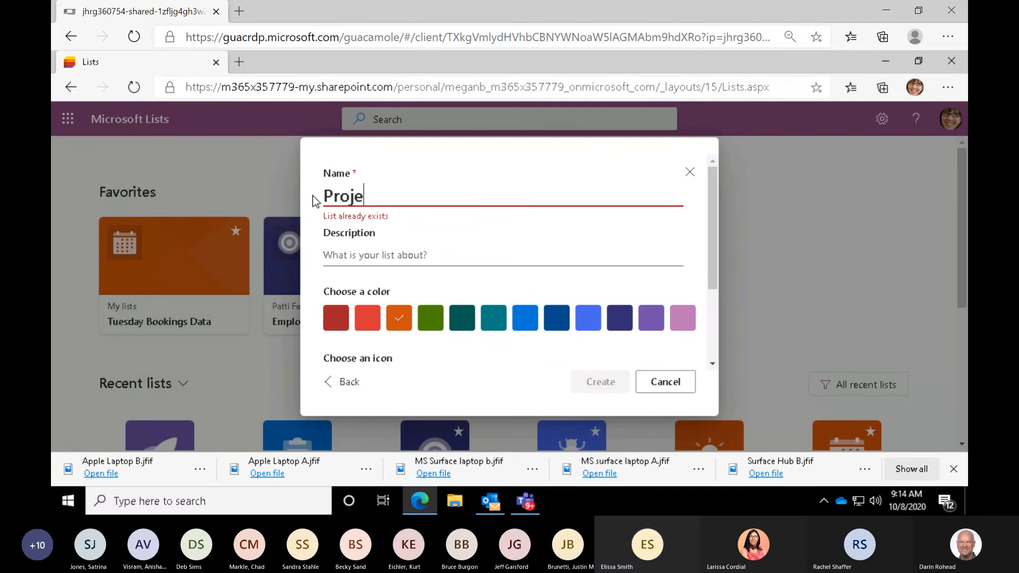
type("ct 8 Issue Tracker")
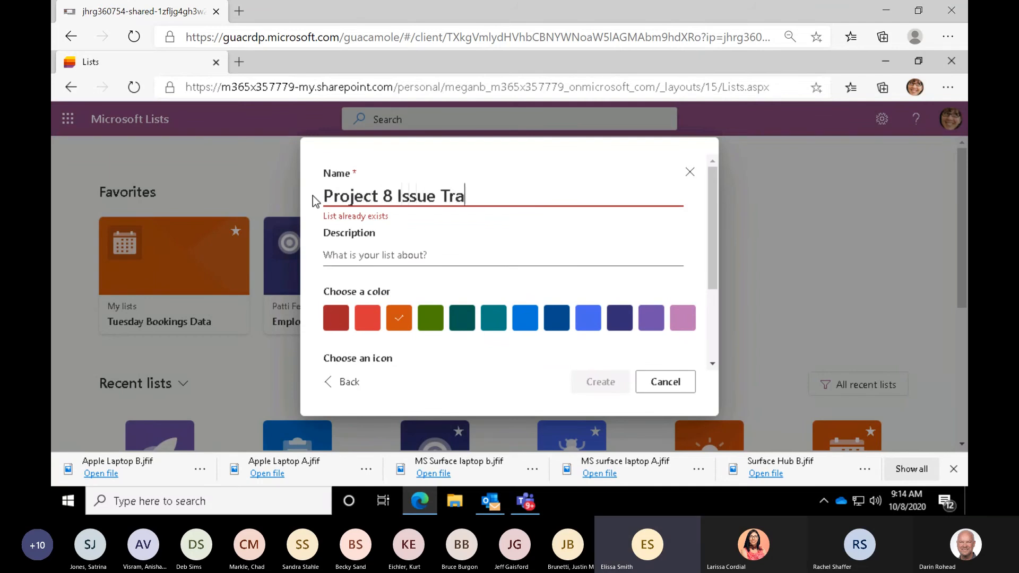
left_click(337, 255)
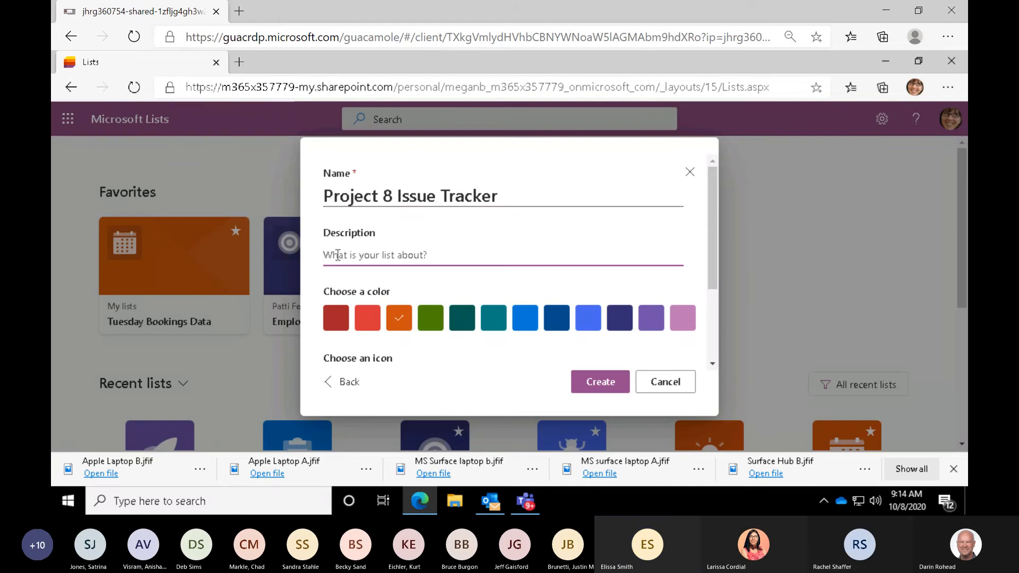
type("Issues")
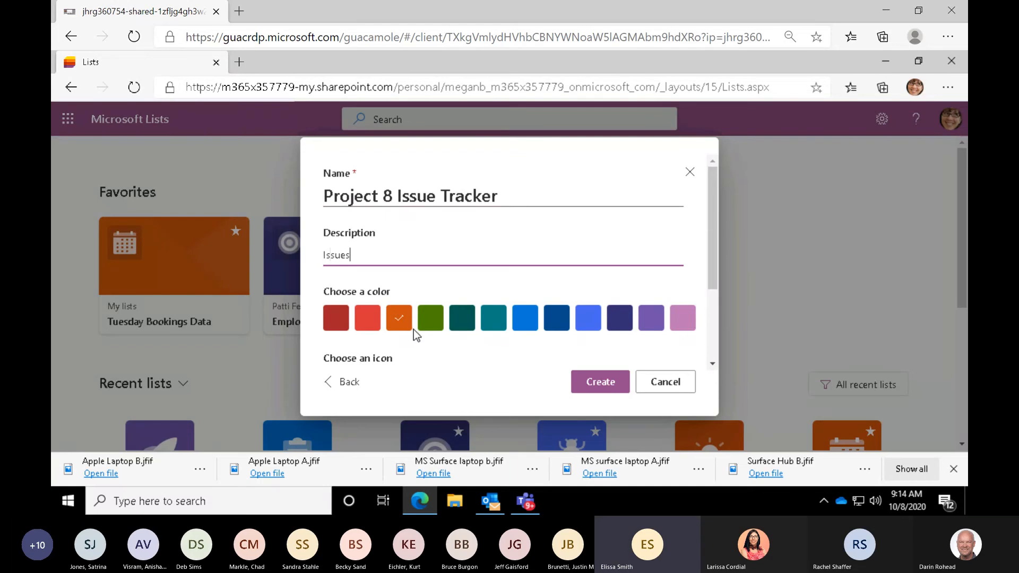
- Give the new list the green color and the clipboard icon
left_click(429, 325)
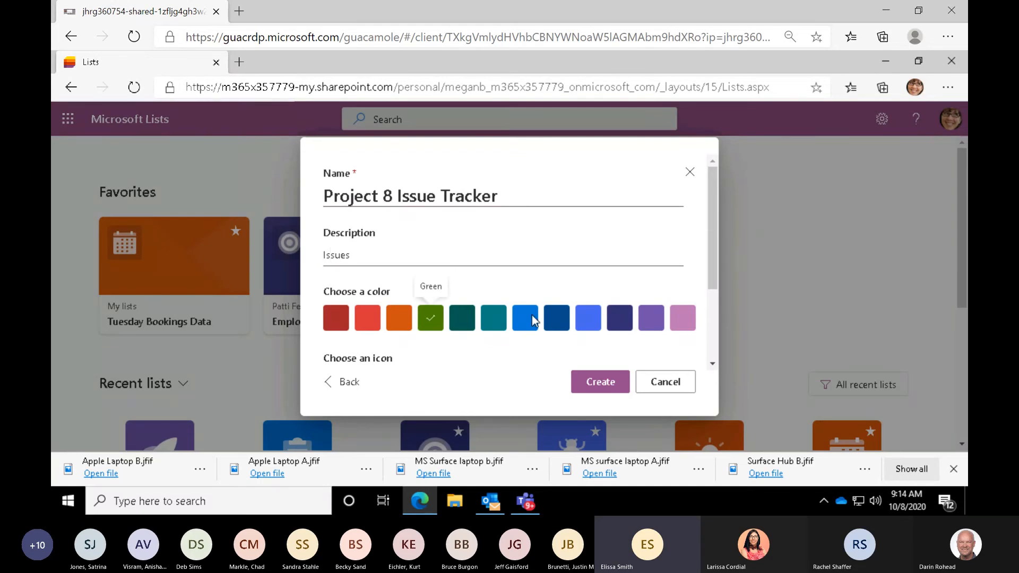
left_click_drag(703, 289, 709, 359)
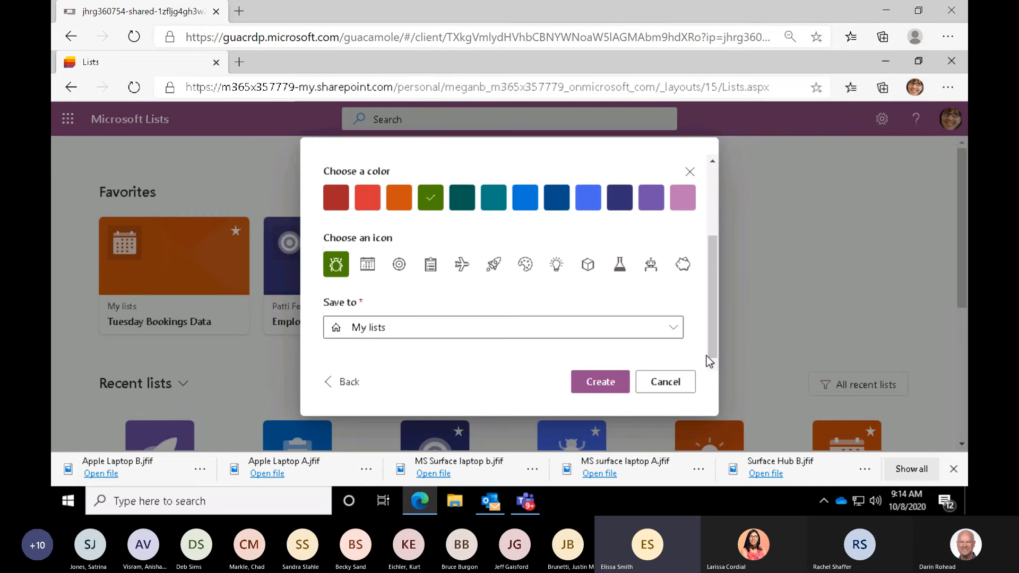
left_click(432, 268)
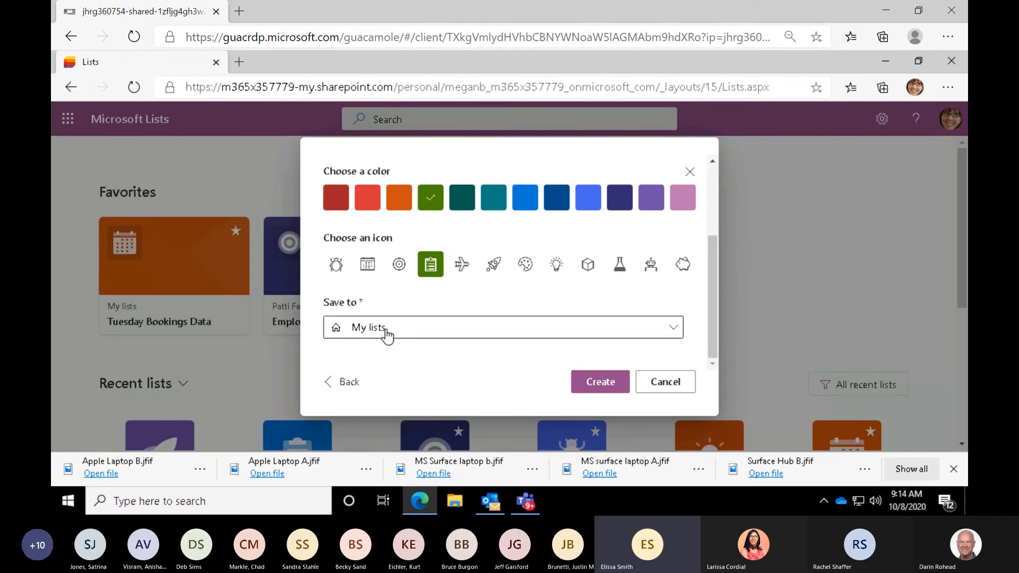
- Choose the Mark 8 Project Team site as the save location and create the list
left_click(675, 335)
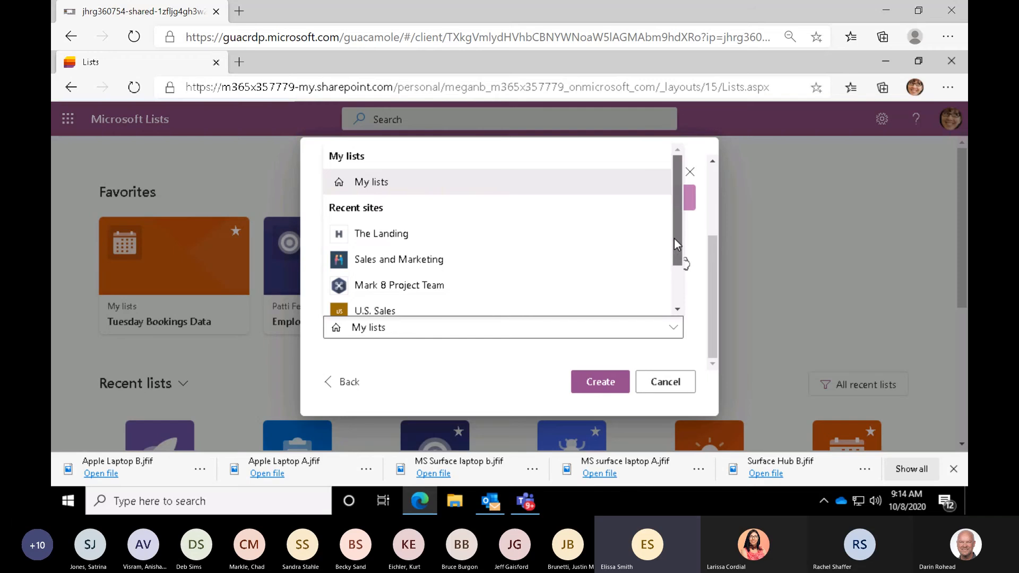
left_click_drag(674, 238, 667, 300)
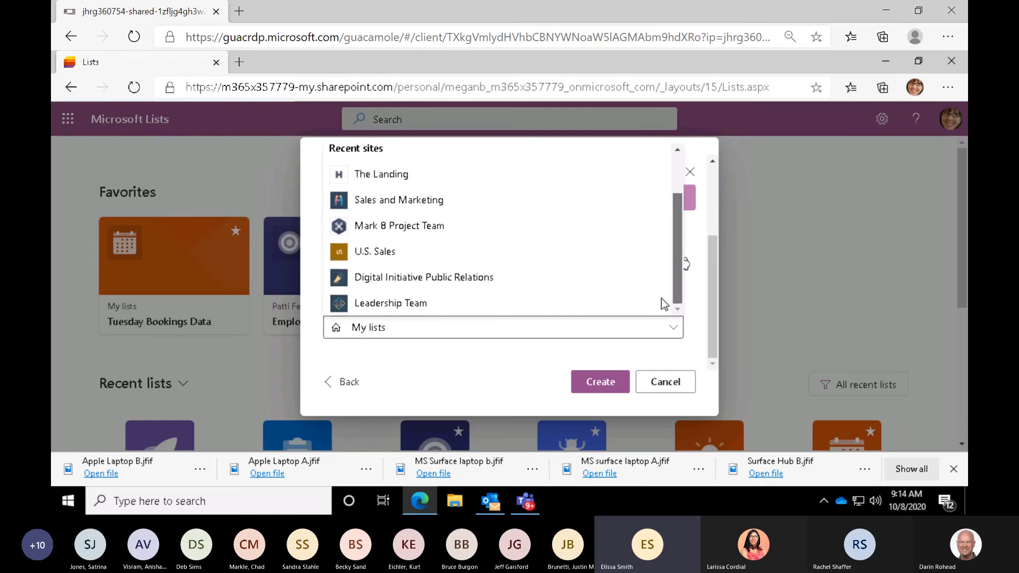
left_click_drag(667, 277, 667, 260)
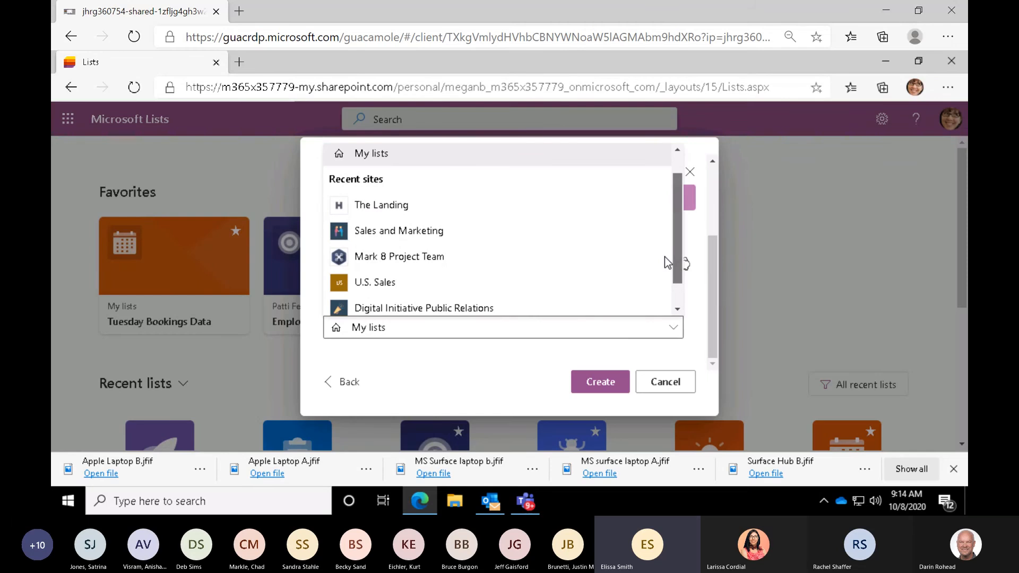
left_click(423, 257)
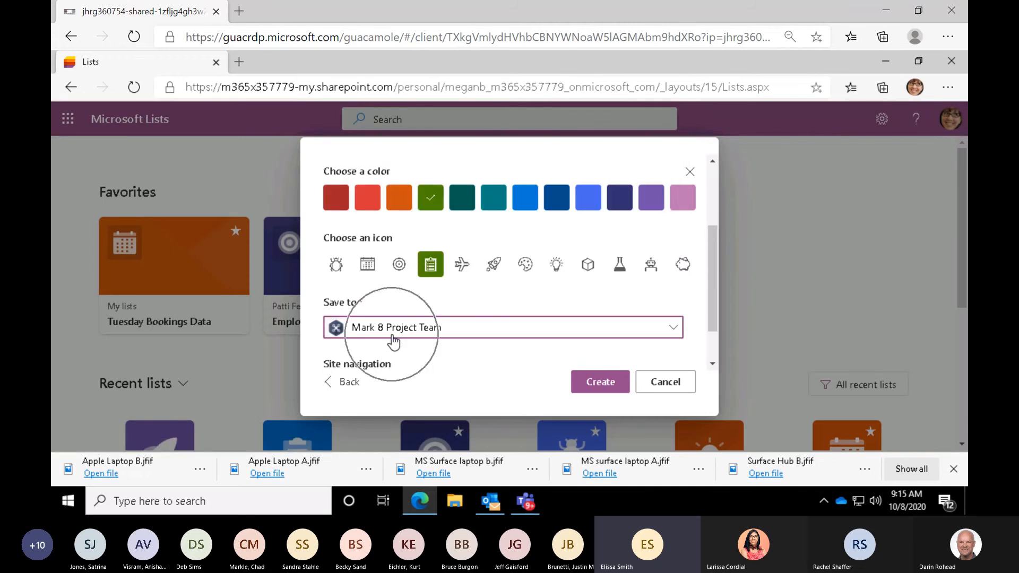
left_click(612, 385)
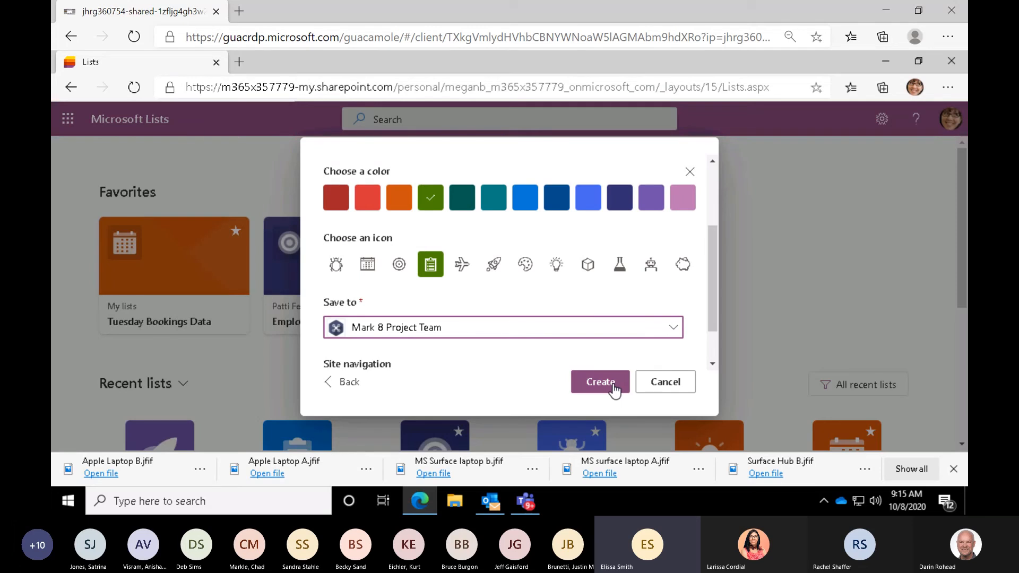
left_click(612, 386)
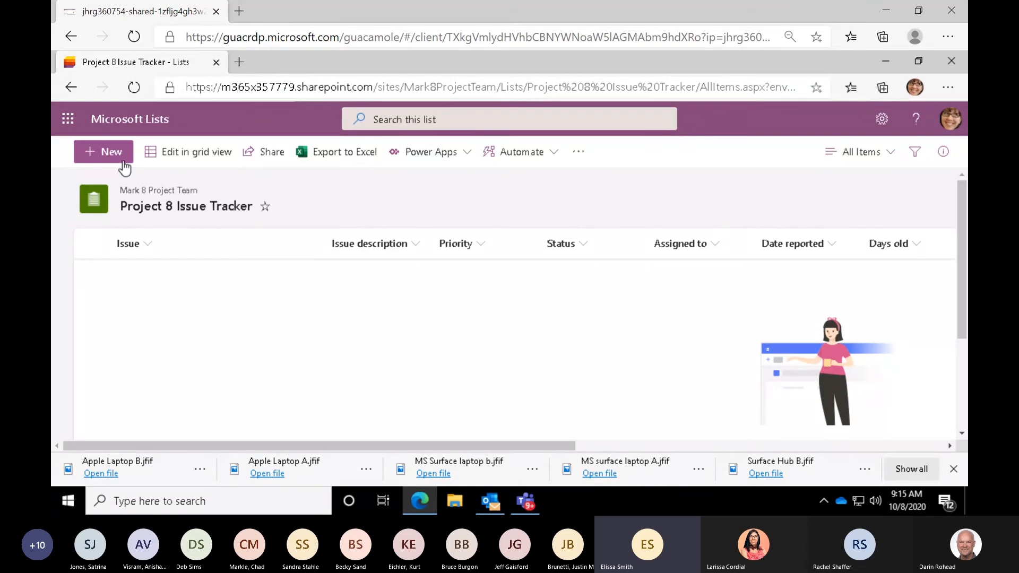
- View the blank new item form of the Project 8 Issue Tracker list and close it without saving
key("ctrl")
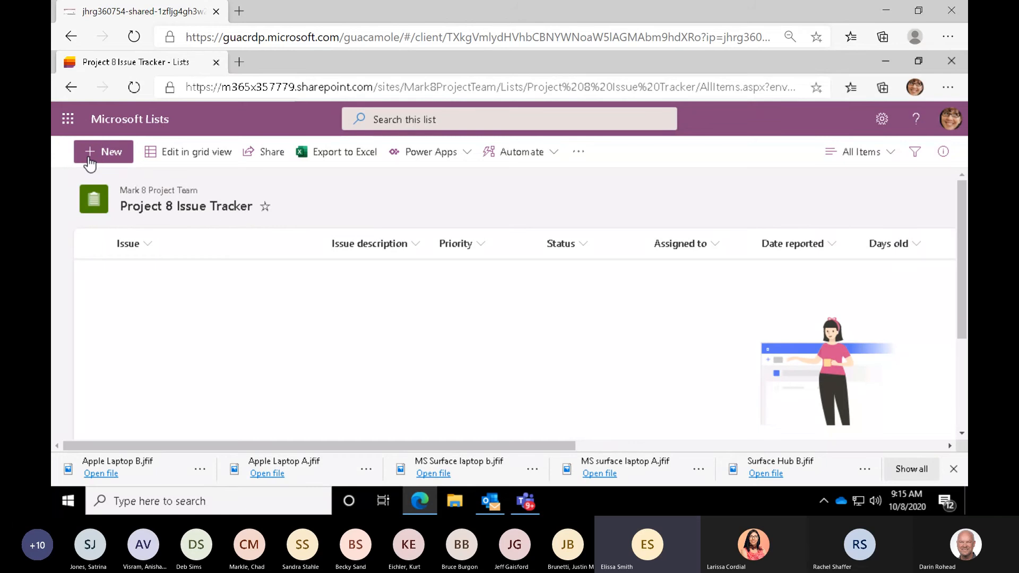
key("ctrl")
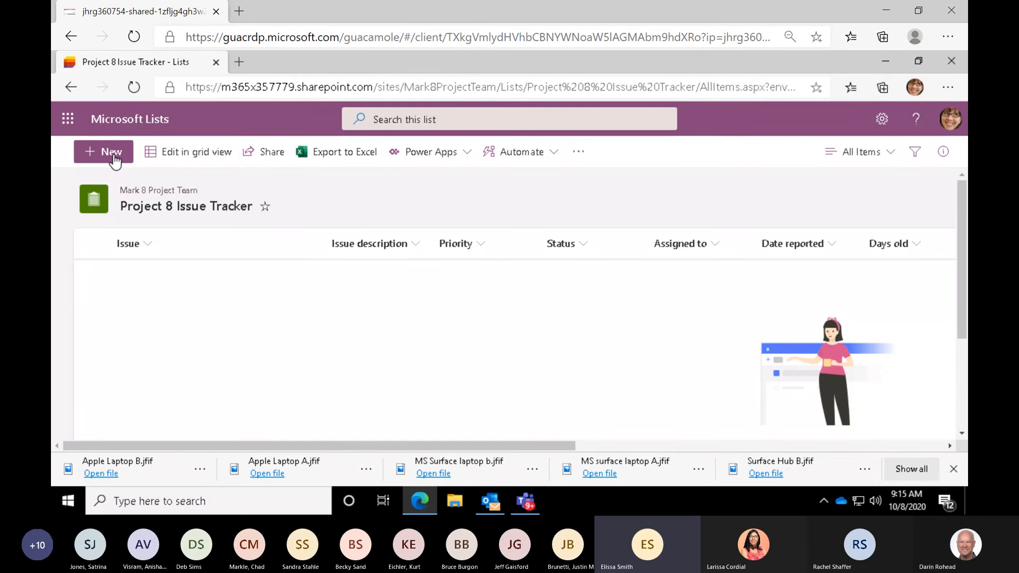
left_click(114, 155)
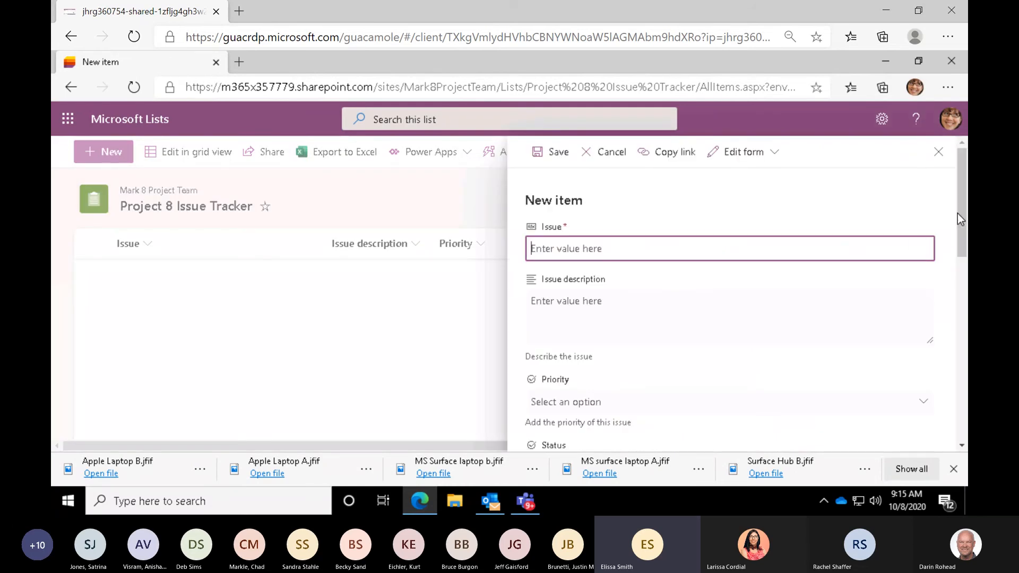
left_click_drag(958, 213, 934, 161)
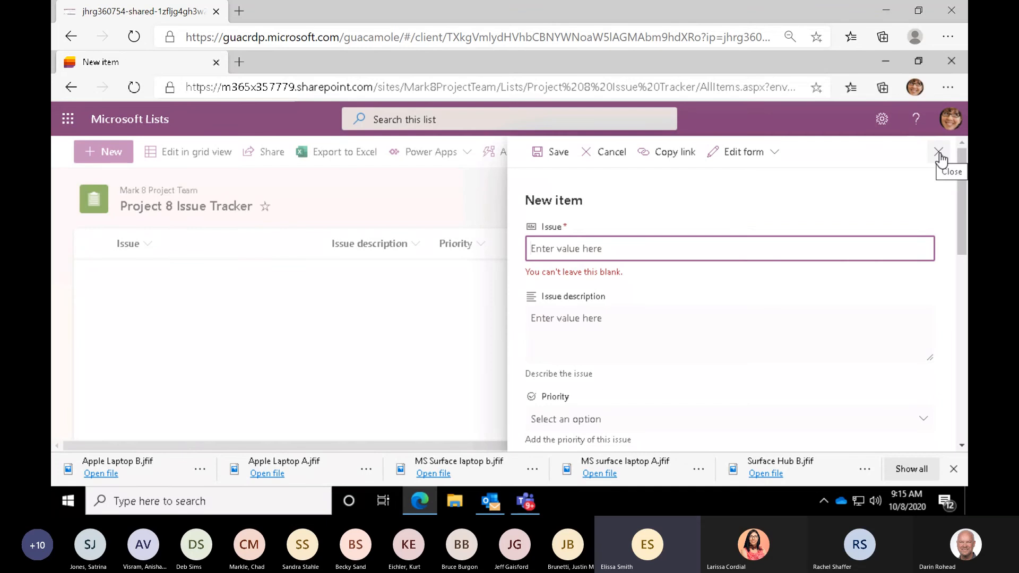
left_click(939, 154)
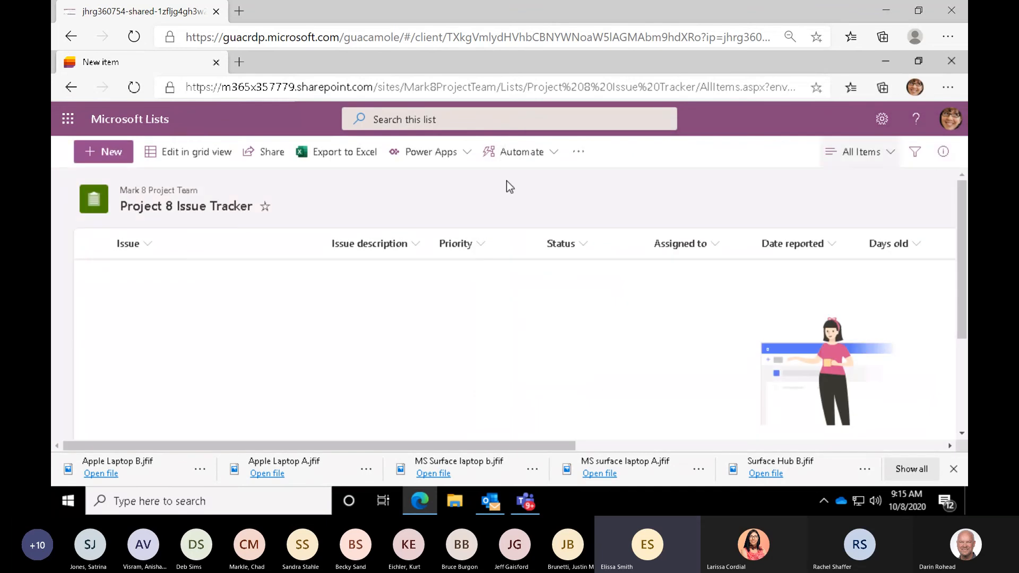
- Switch the list to grid editing and add an item with Issue "110" and Issue description "Project Not Saving"
left_click(176, 154)
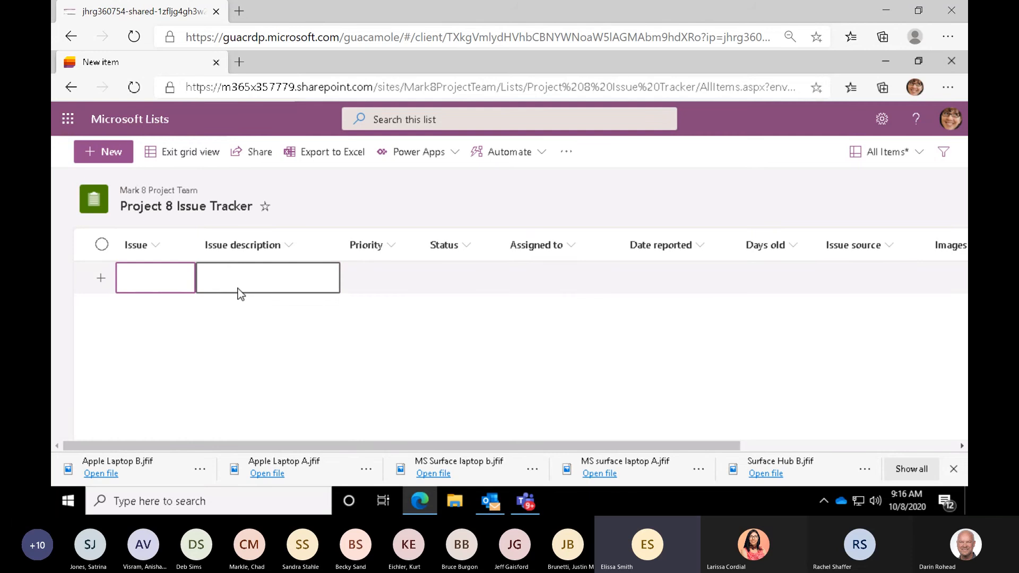
left_click(173, 280)
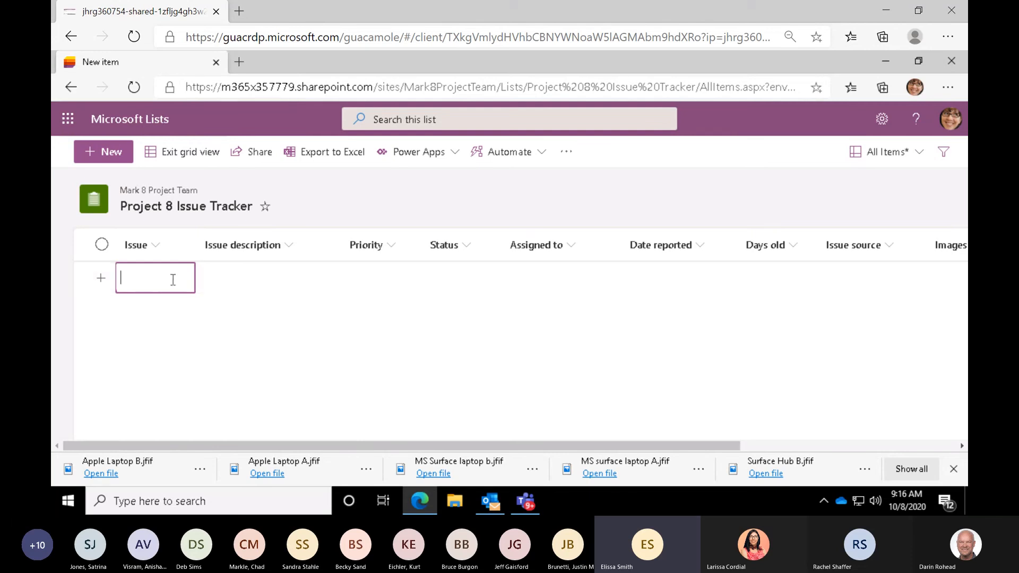
type("110")
key("Tab")
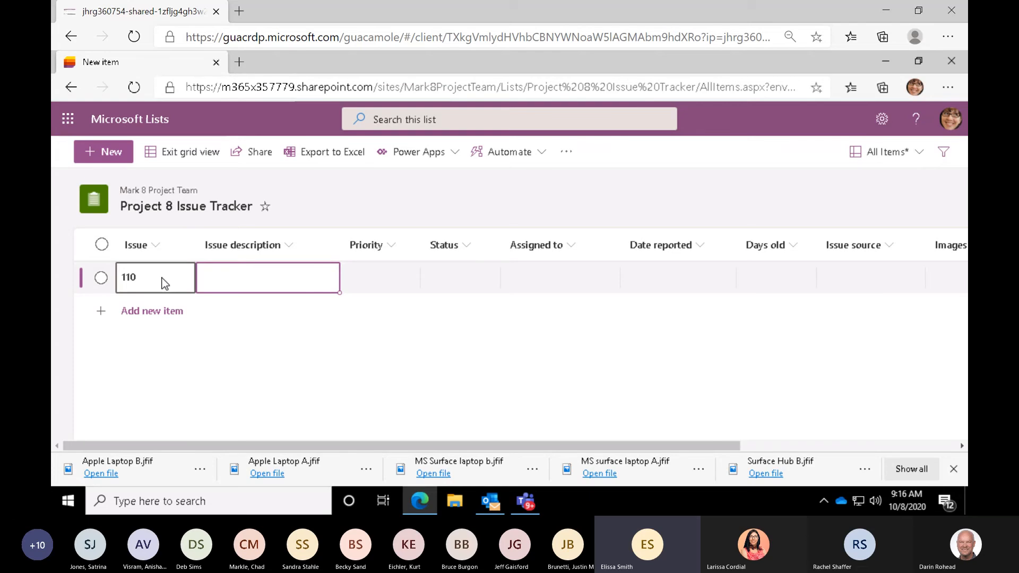
type("Project No S")
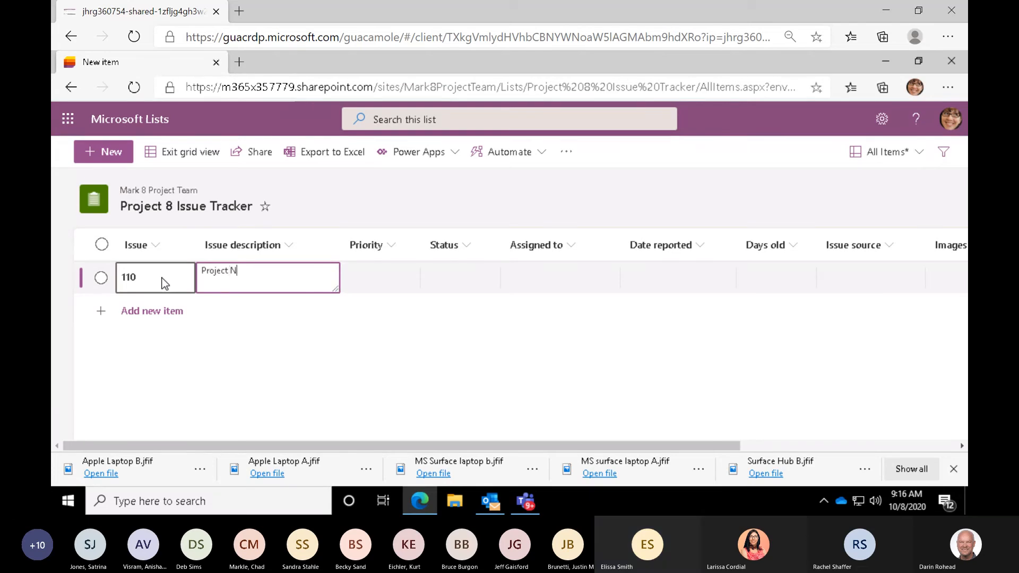
key("BackSpace")
key("BackSpace")
type("t ")
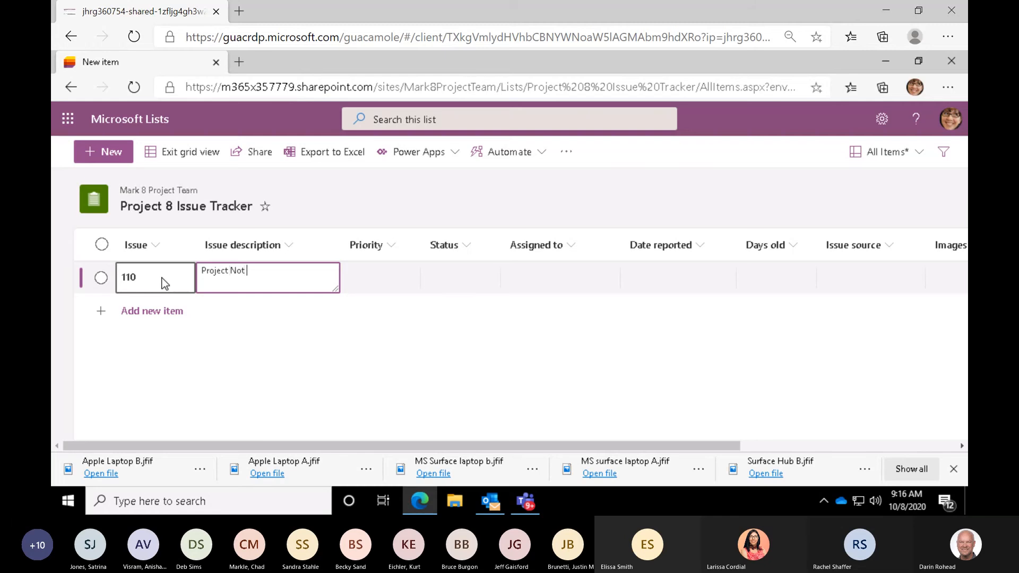
type("Saving")
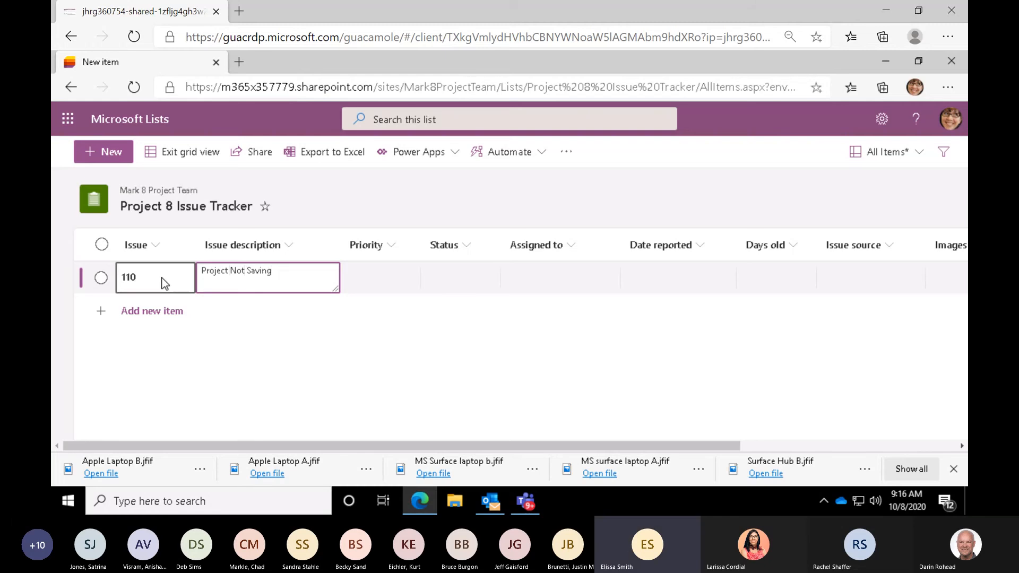
- Set the priority of issue 110 to Critical and its status to Won't fix
left_click(386, 277)
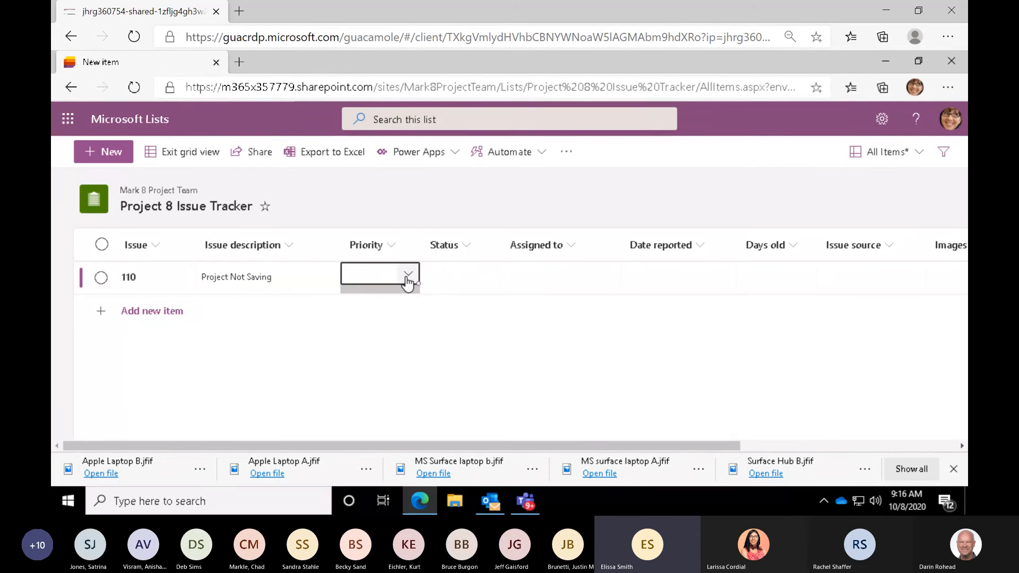
left_click(407, 280)
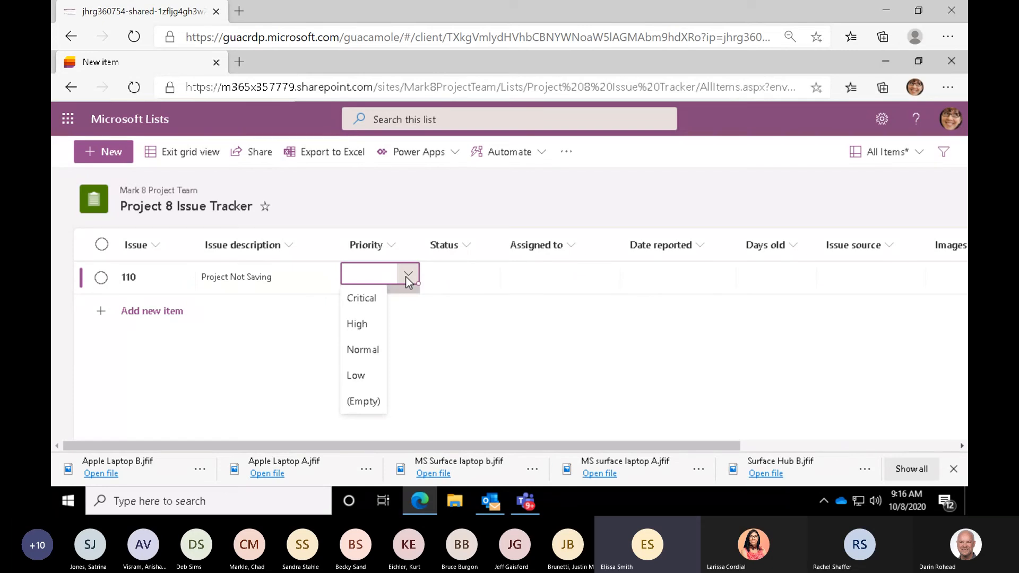
left_click(360, 299)
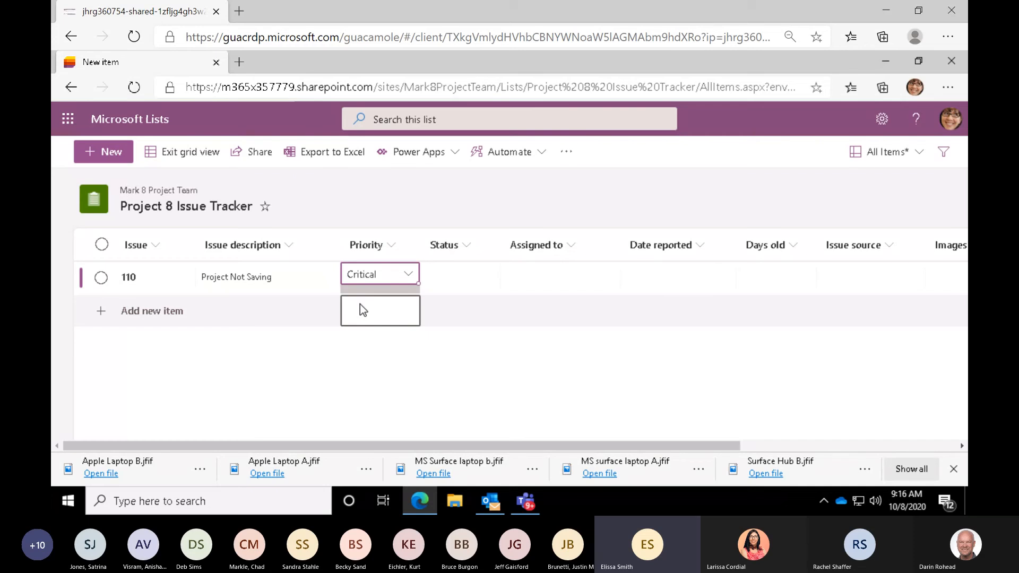
left_click(451, 270)
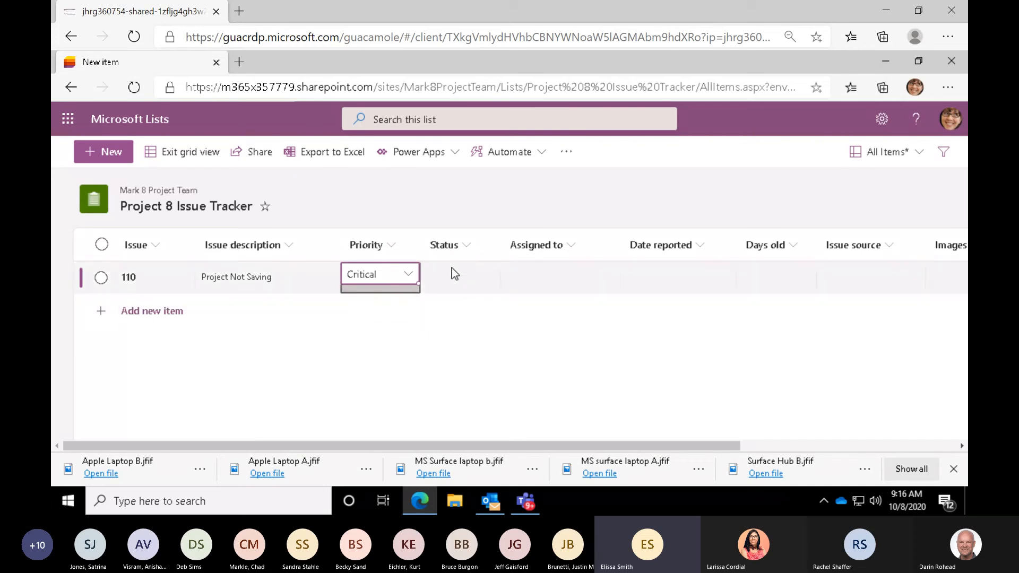
left_click(488, 274)
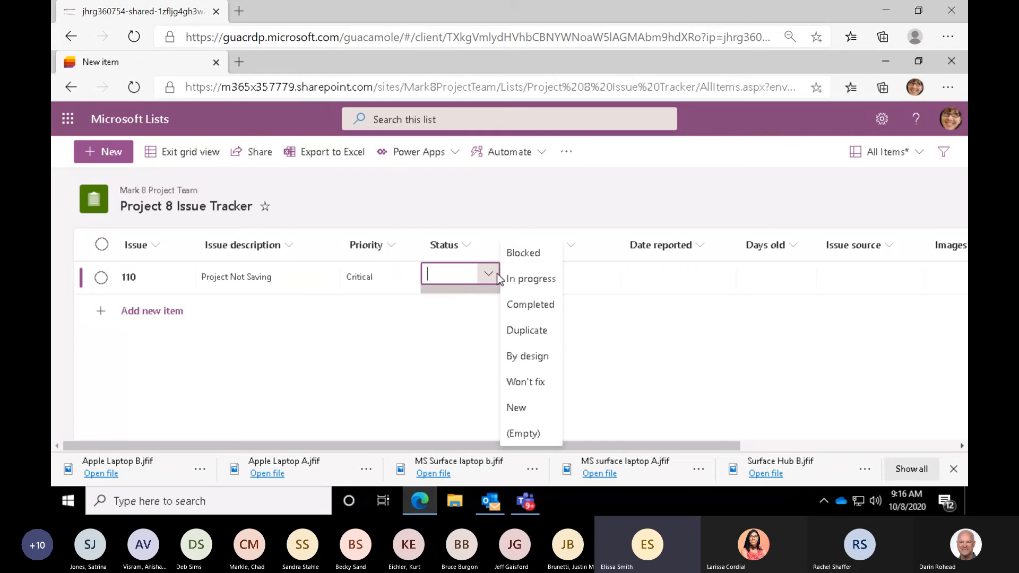
left_click(536, 383)
- Assign issue 110 to the colleague with the job title Buyer by looking up their name in Assigned to
left_click(545, 277)
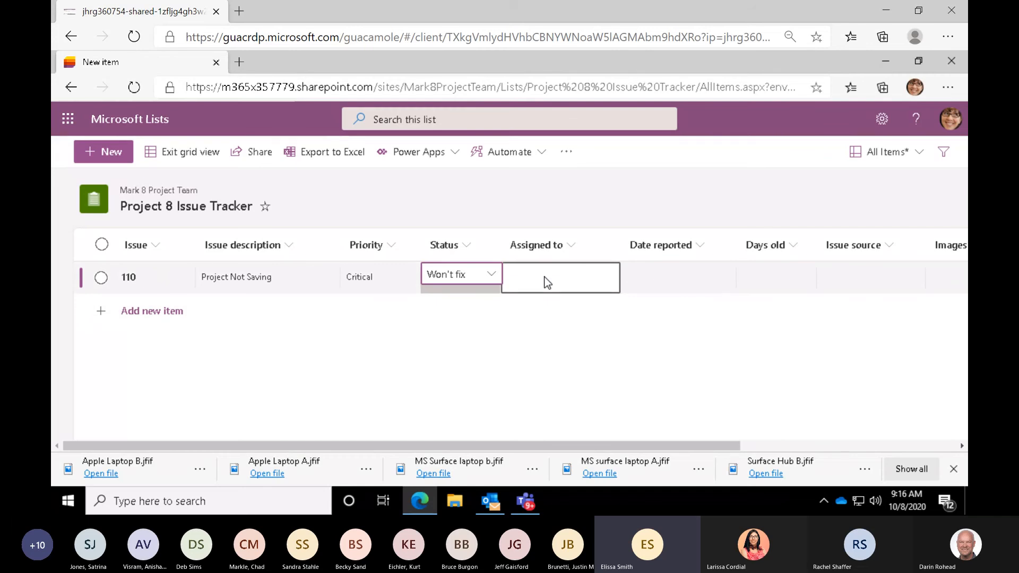
left_click(545, 276)
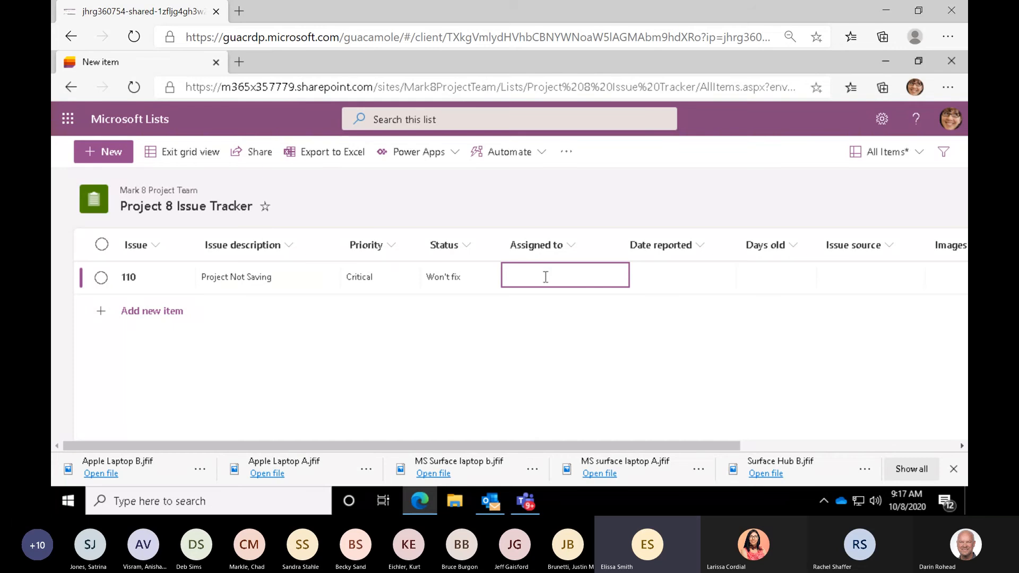
type("chri")
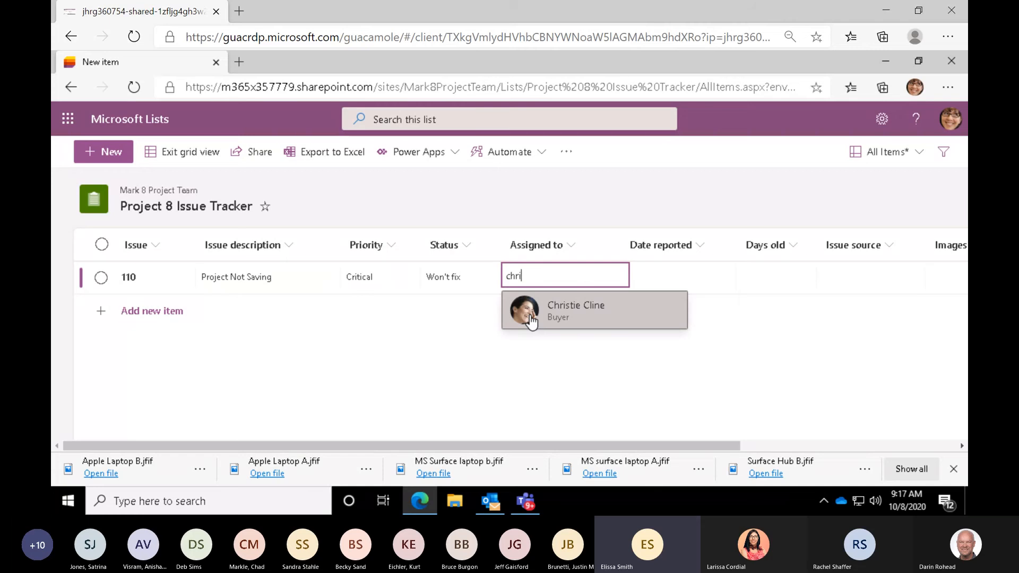
left_click(531, 318)
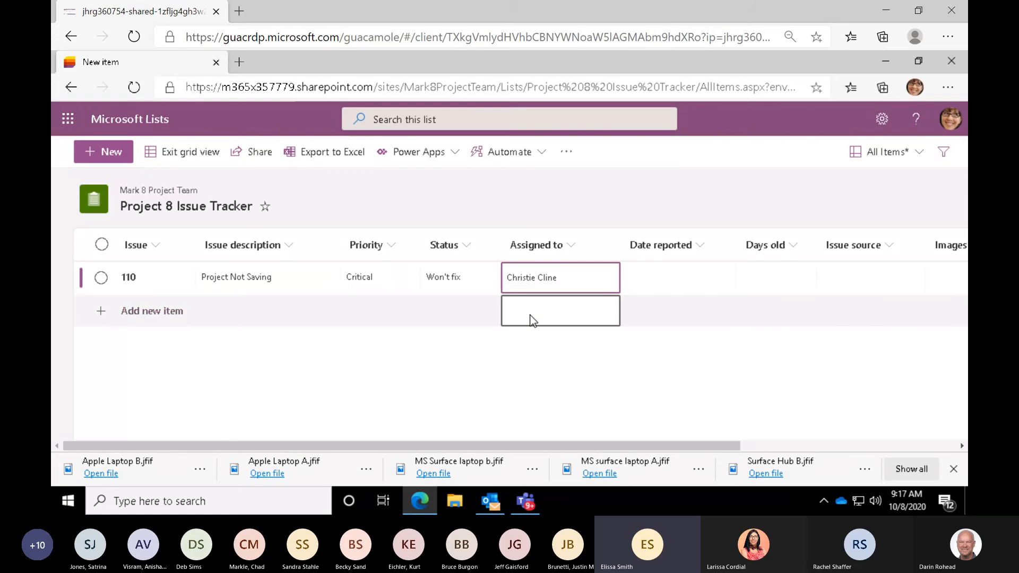
- Set the Date reported of issue 110 to 10/8/2020
left_click(660, 277)
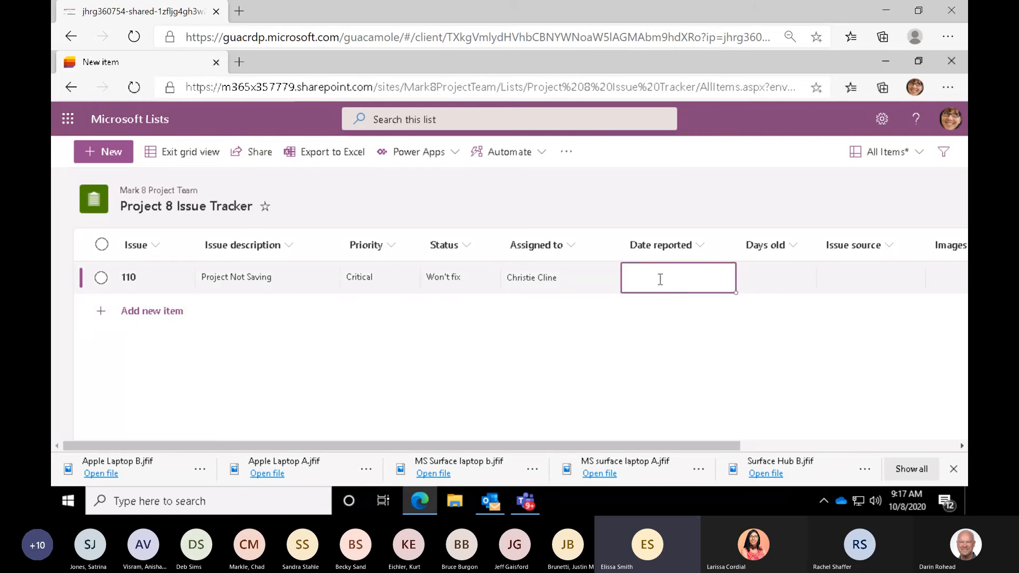
left_click(659, 279)
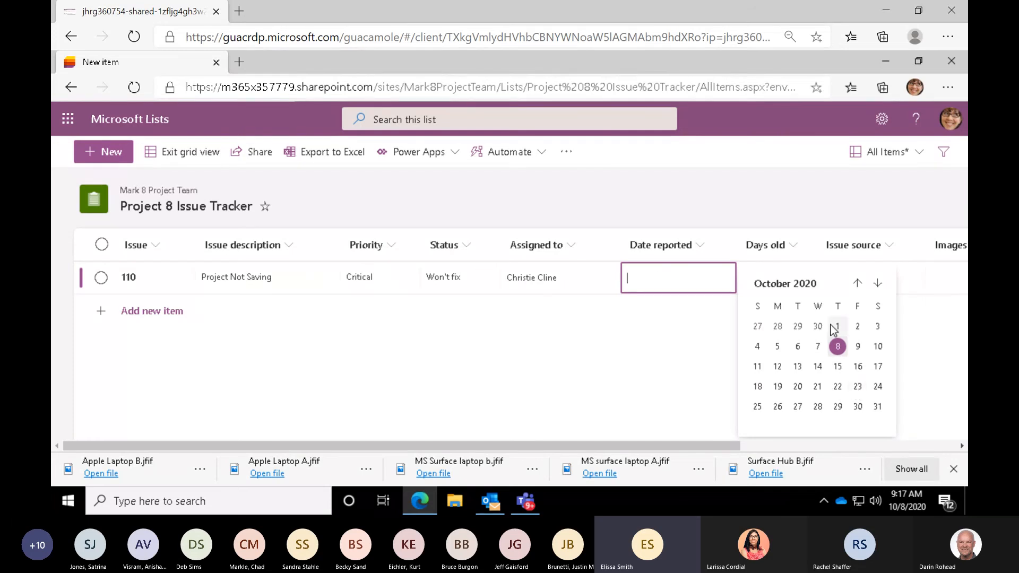
left_click(837, 346)
left_click(775, 289)
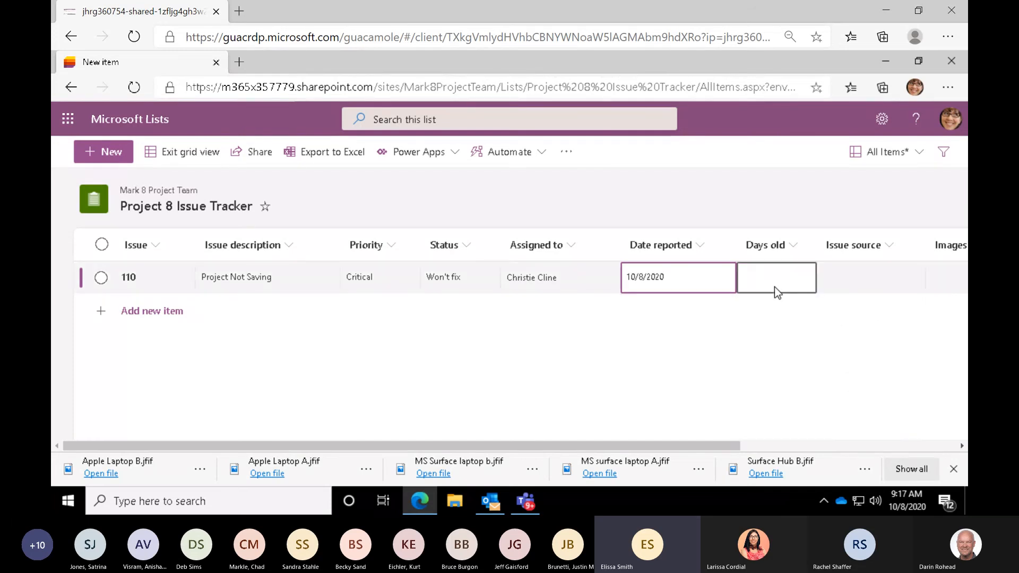
- View the Issue source link fields of issue 110, leave them blank and exit grid editing of the list
left_click(875, 283)
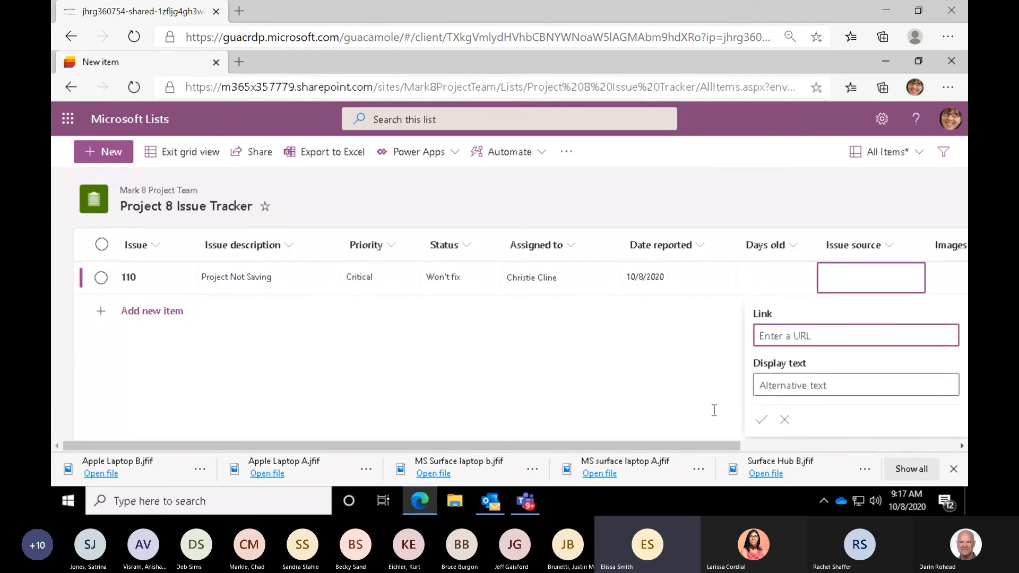
left_click_drag(631, 447, 799, 452)
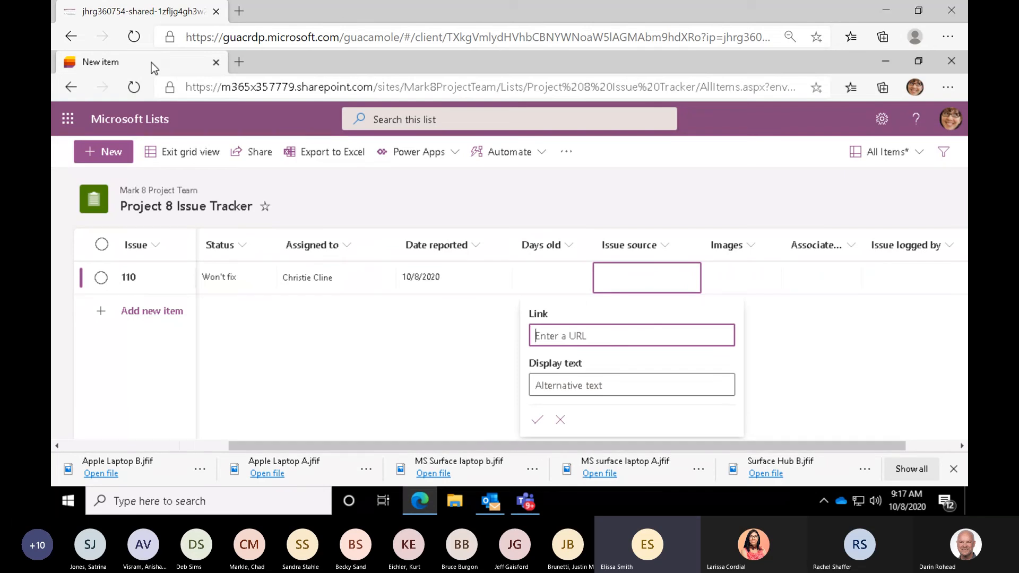
left_click(168, 158)
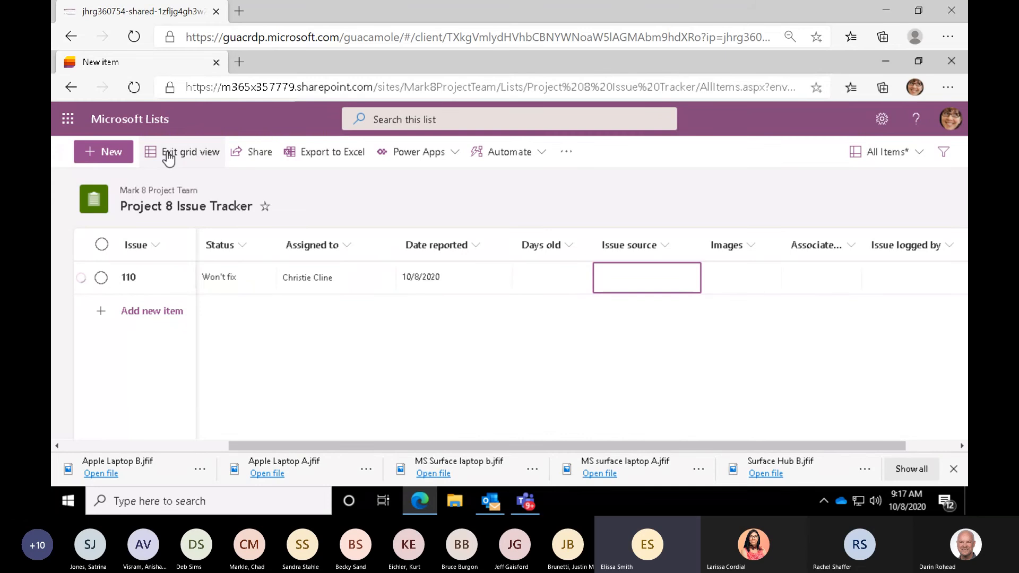
left_click(169, 158)
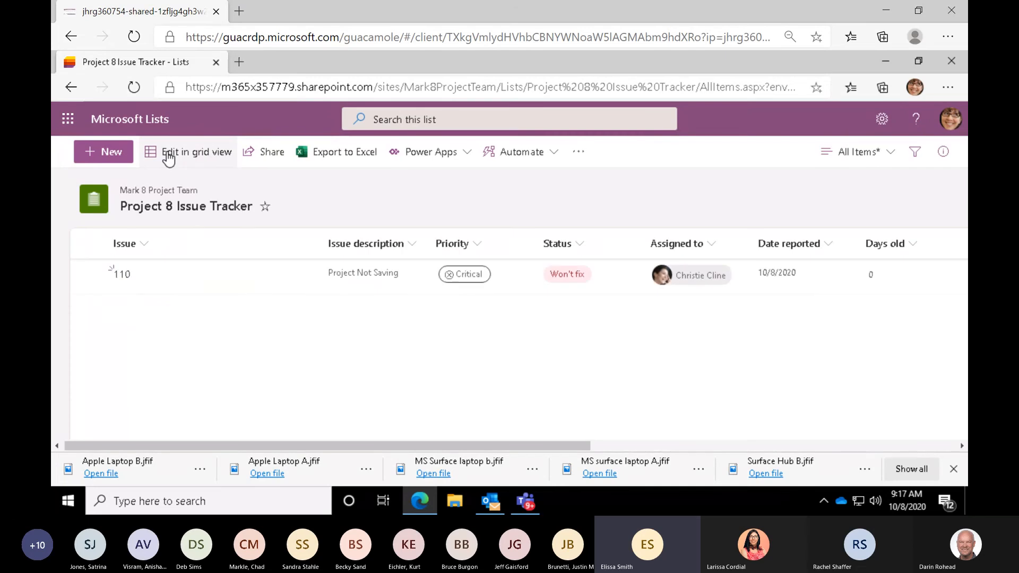
left_click(100, 271)
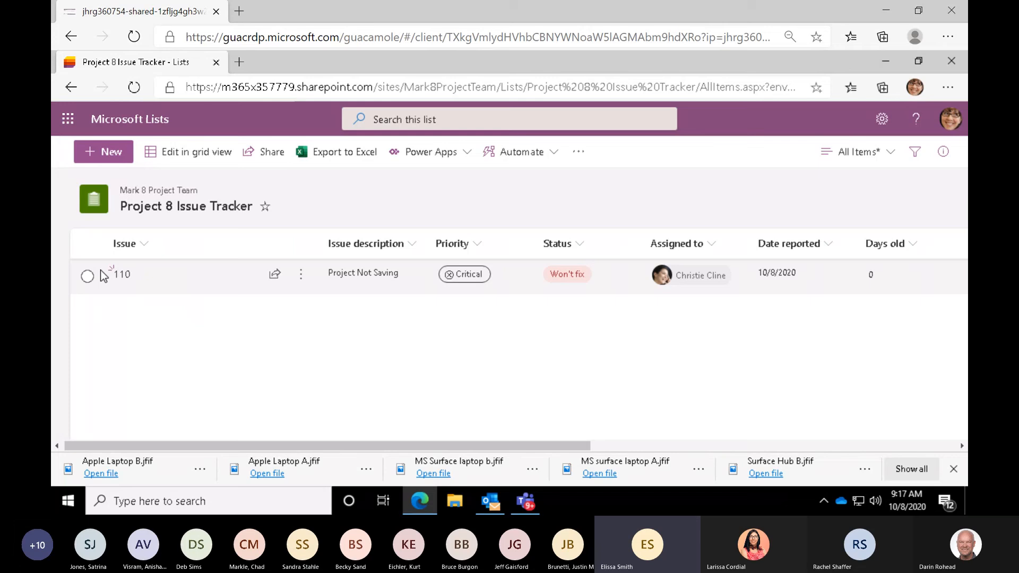
key("ctrl")
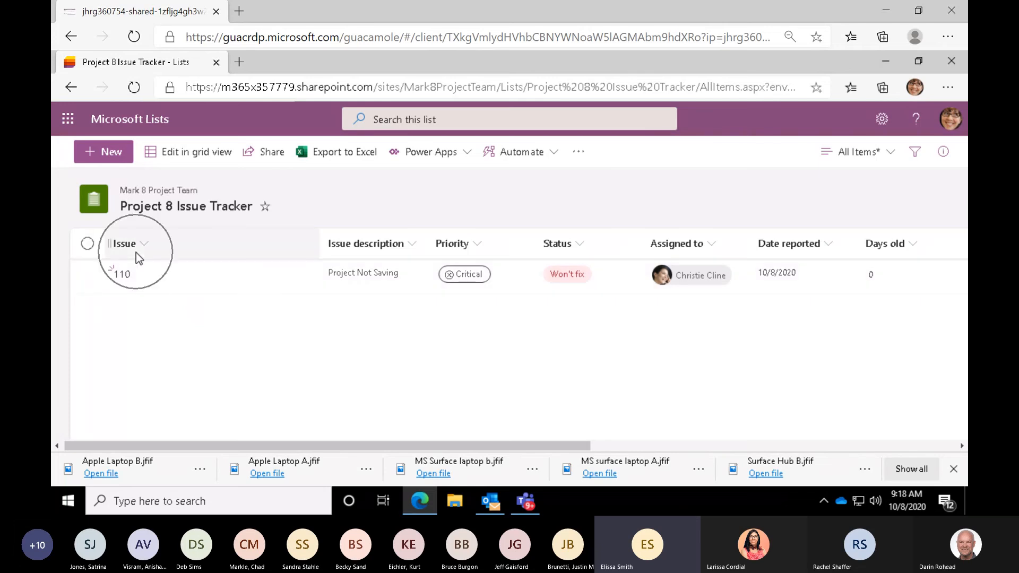
key("ctrl")
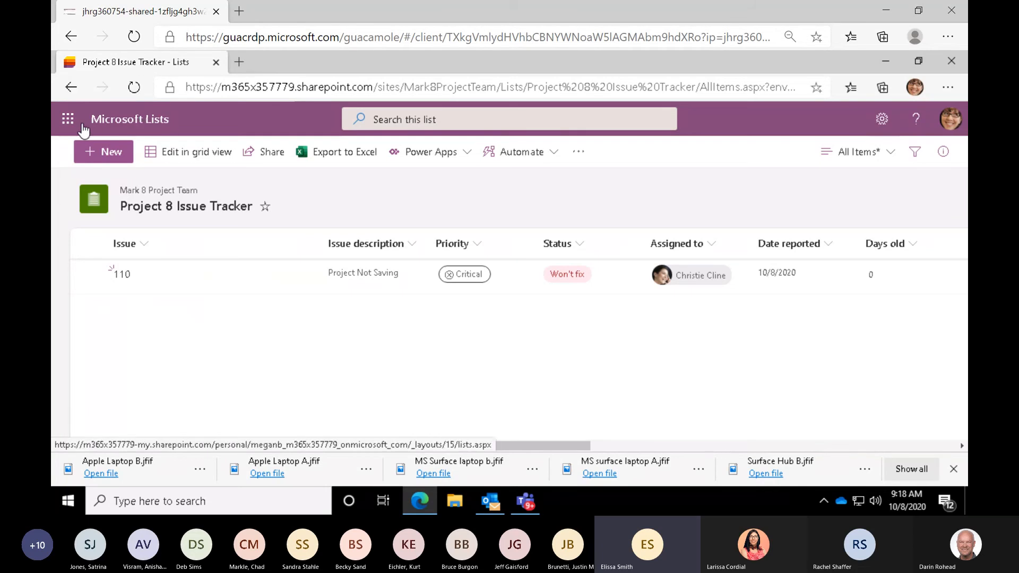
- Return to the Microsoft Lists home page and look over the Project 8 Issue Tracker entry among the recent lists
left_click(118, 123)
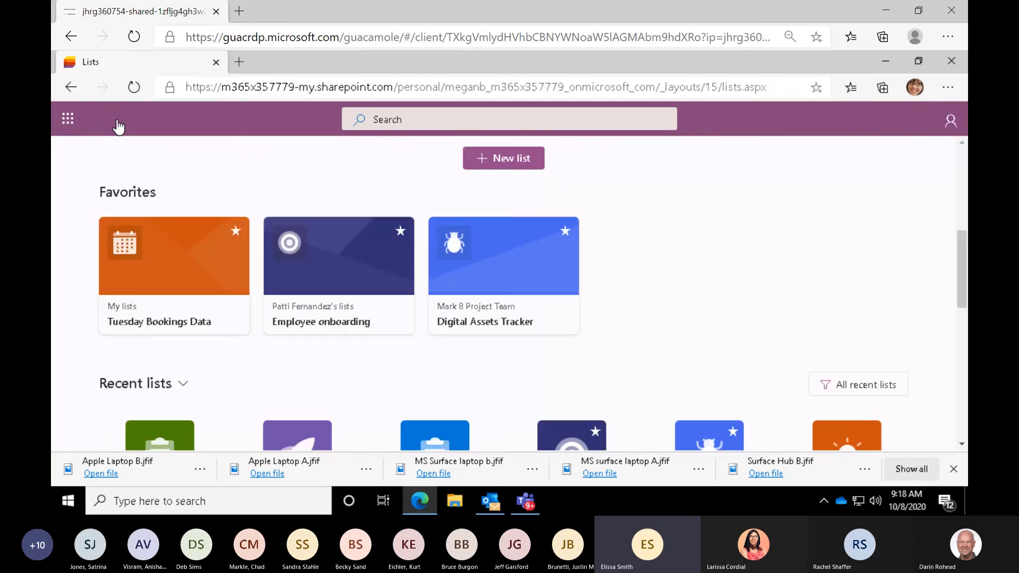
scroll(287, 254, "down", 1)
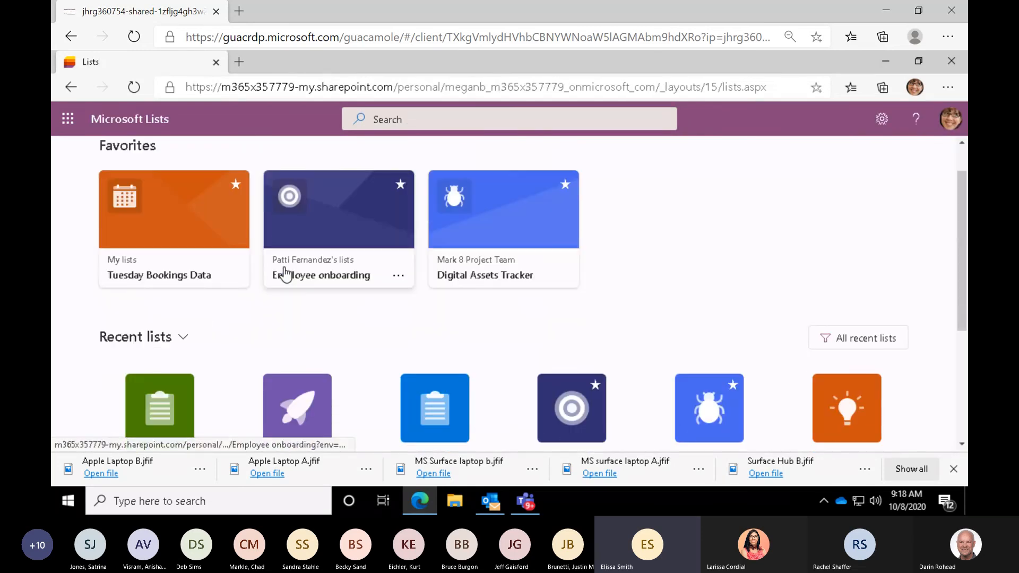
scroll(285, 273, "down", 3)
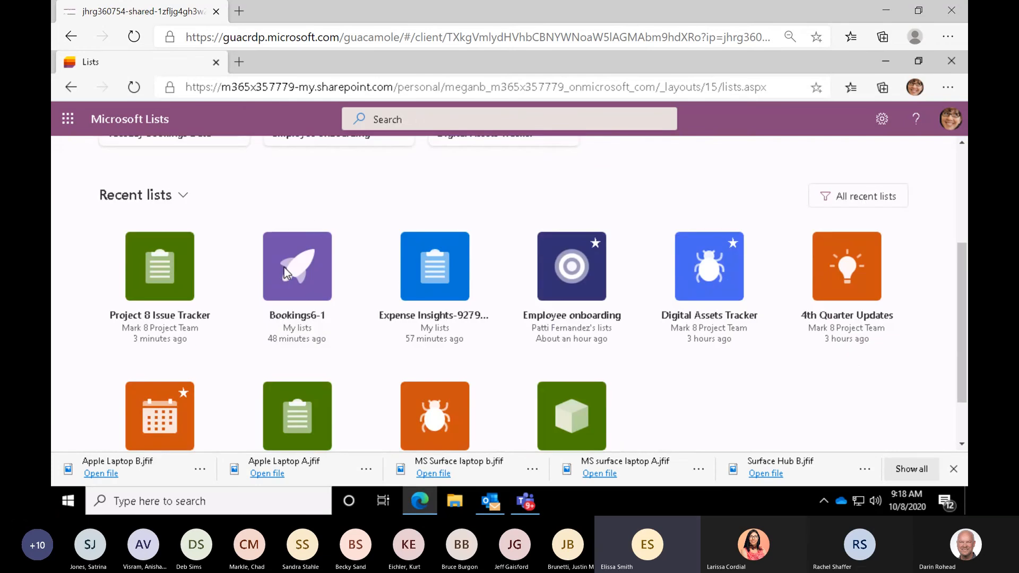
left_click(152, 278)
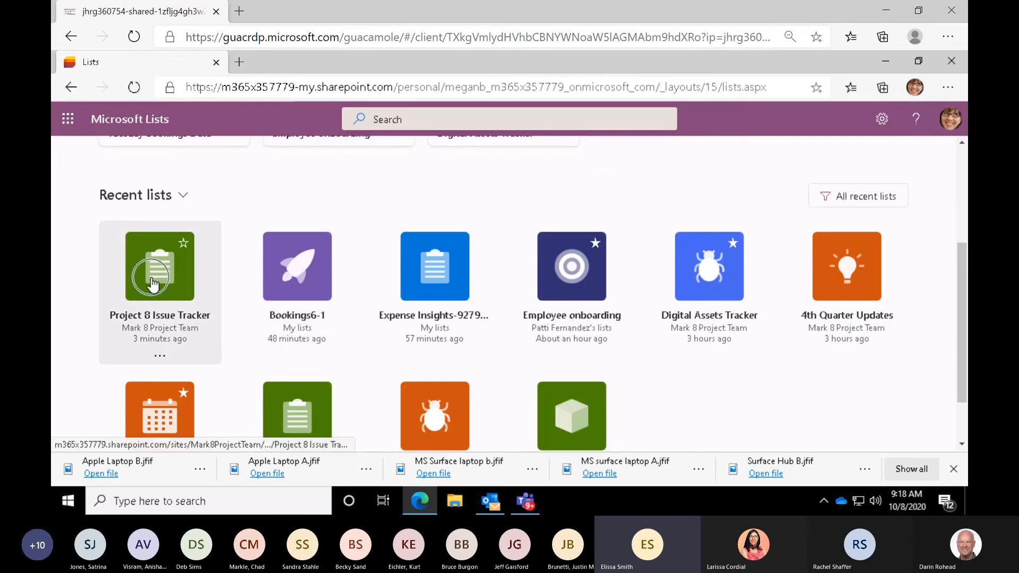
left_click(148, 333)
scroll(966, 174, "up", 1)
scroll(966, 174, "up", 3)
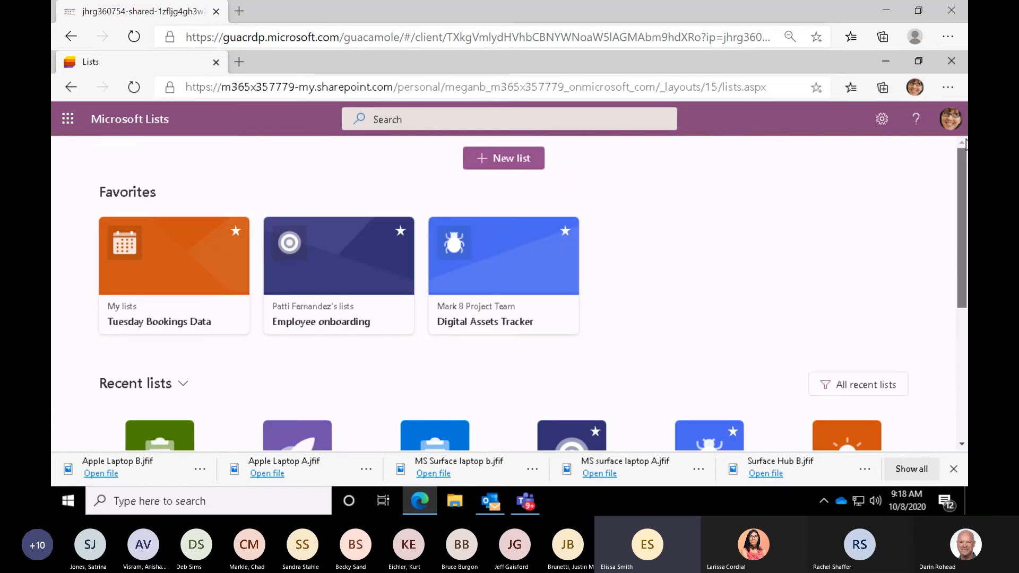
- Start a new list from the Event itinerary template after looking over the available templates and its preview
left_click(495, 158)
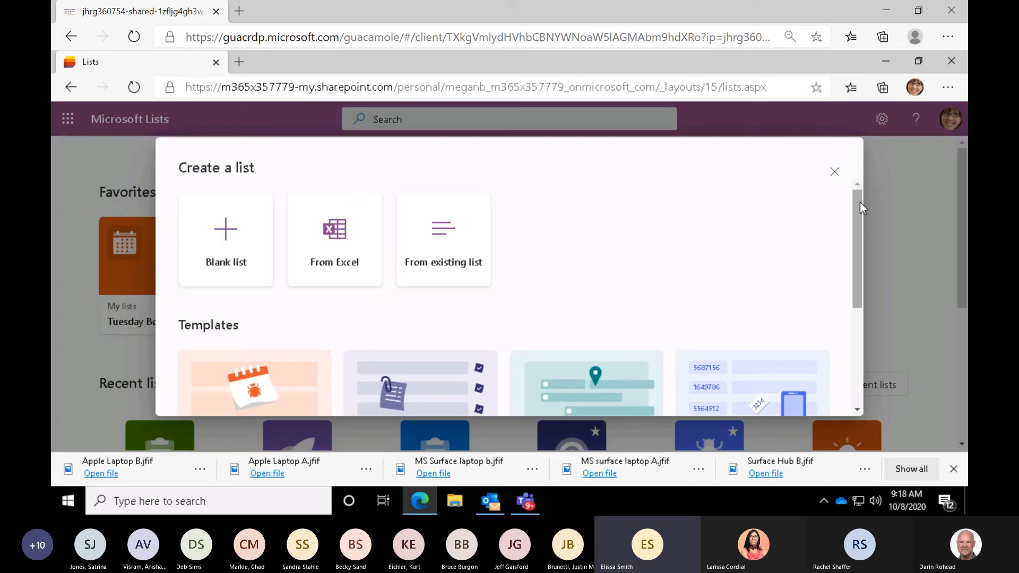
left_click_drag(858, 203, 861, 296)
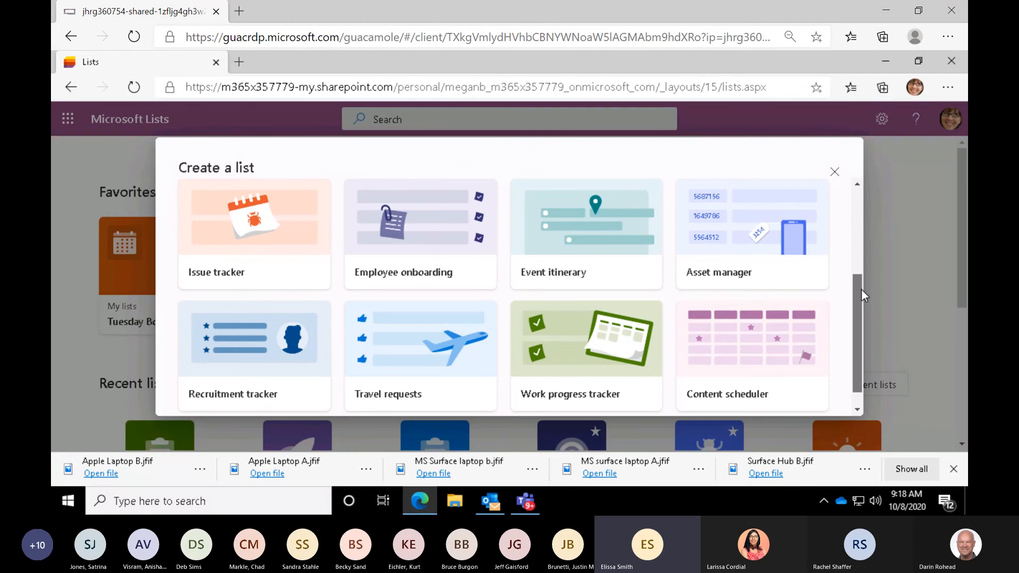
mouse_move(861, 290)
left_mouse_down()
mouse_move(861, 341)
mouse_move(861, 278)
left_mouse_up()
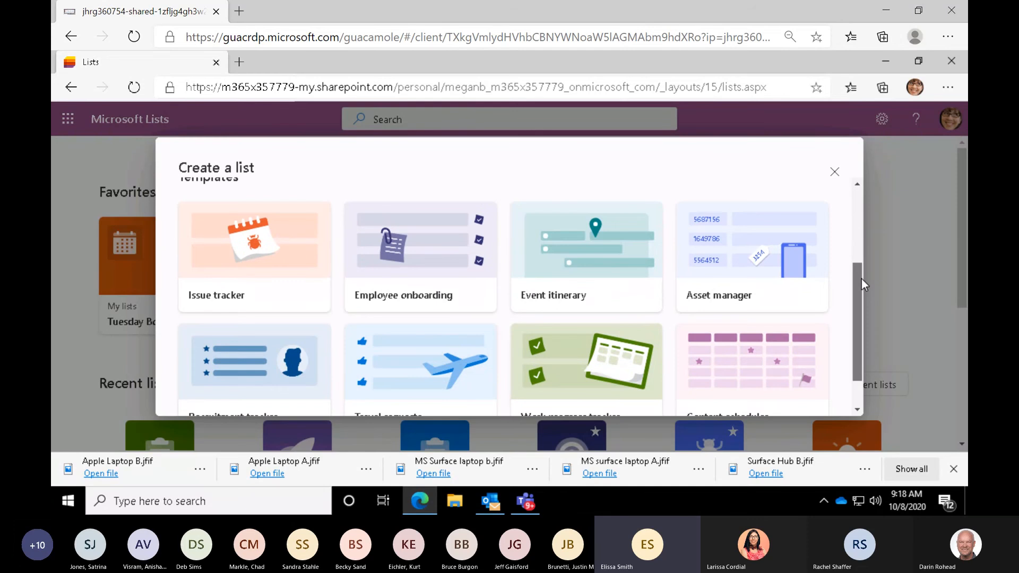
left_click(545, 255)
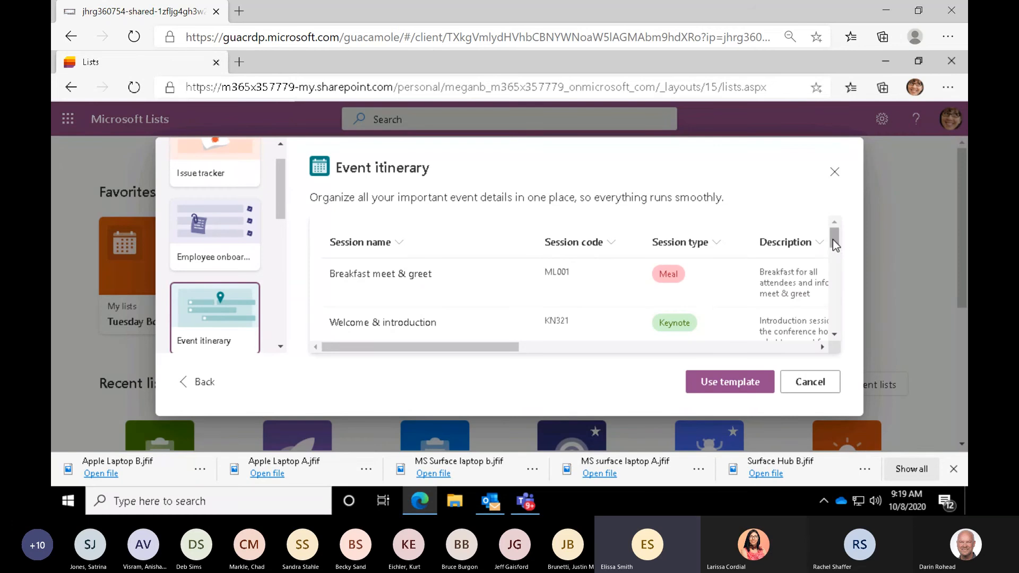
left_click_drag(832, 240, 836, 212)
left_click(726, 383)
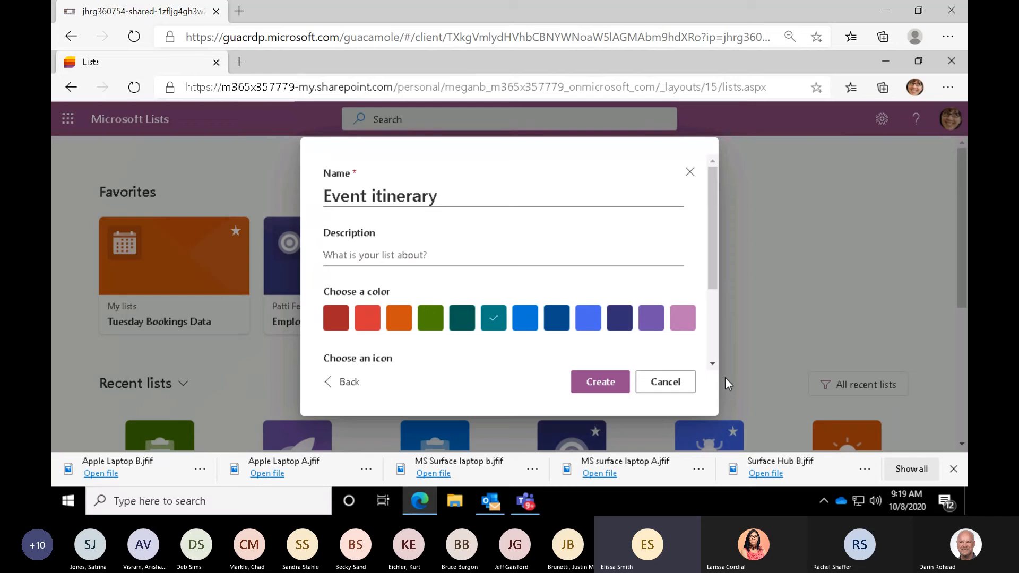
- Name the new list "4th Quarter 2020-Virtual Summit"
left_click(444, 197)
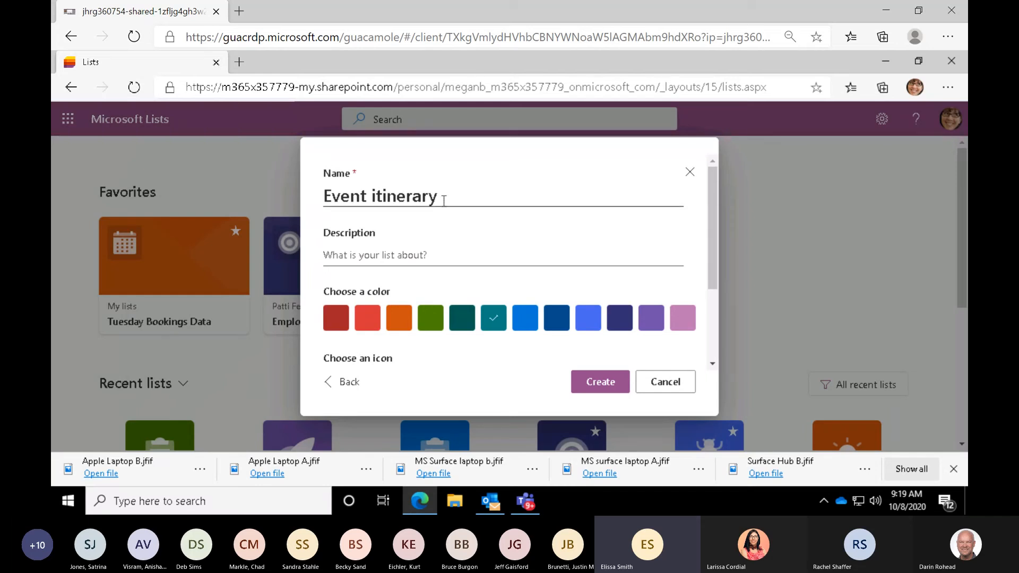
triple_click(413, 190)
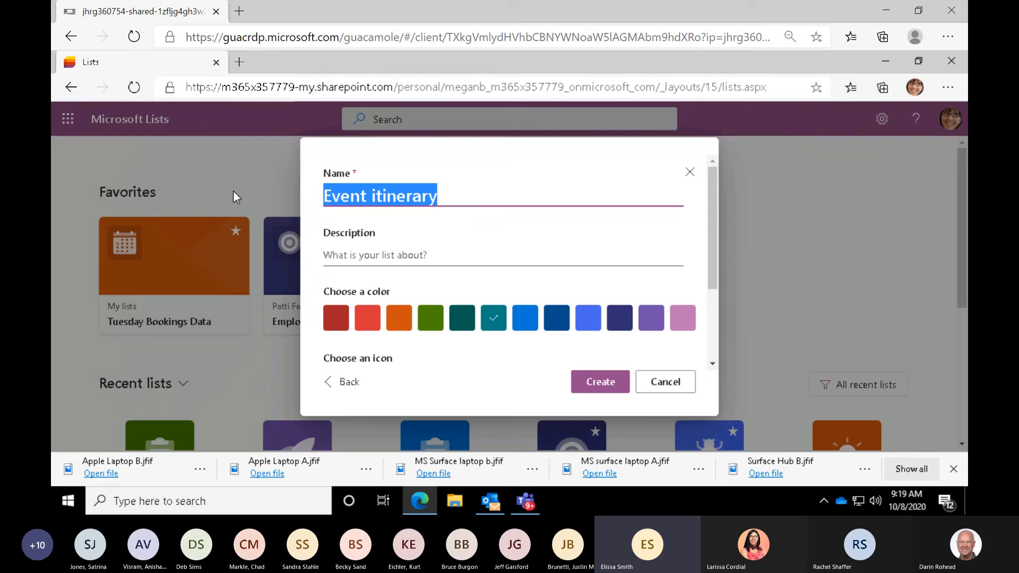
type("4th Q")
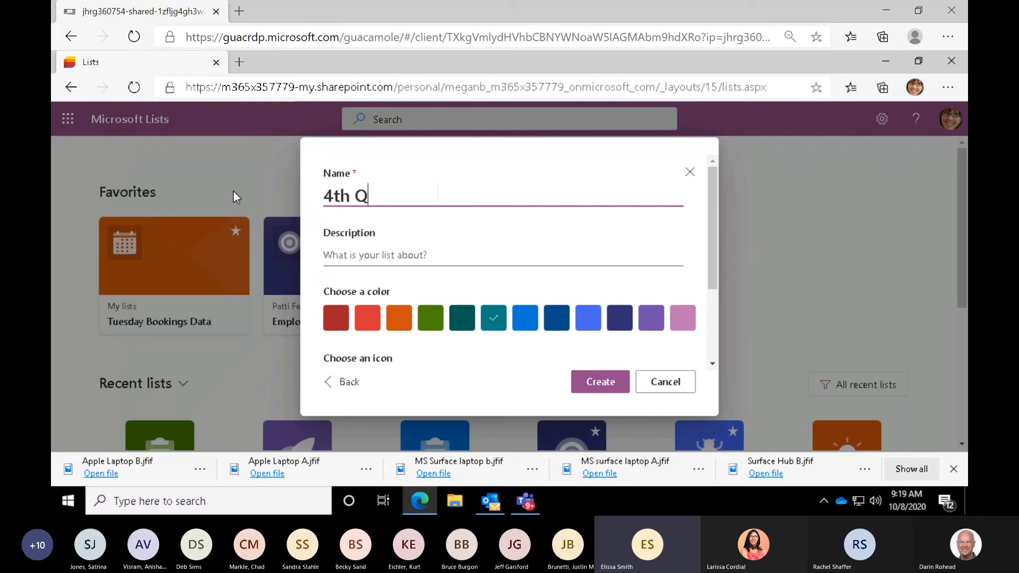
type("uarter 2")
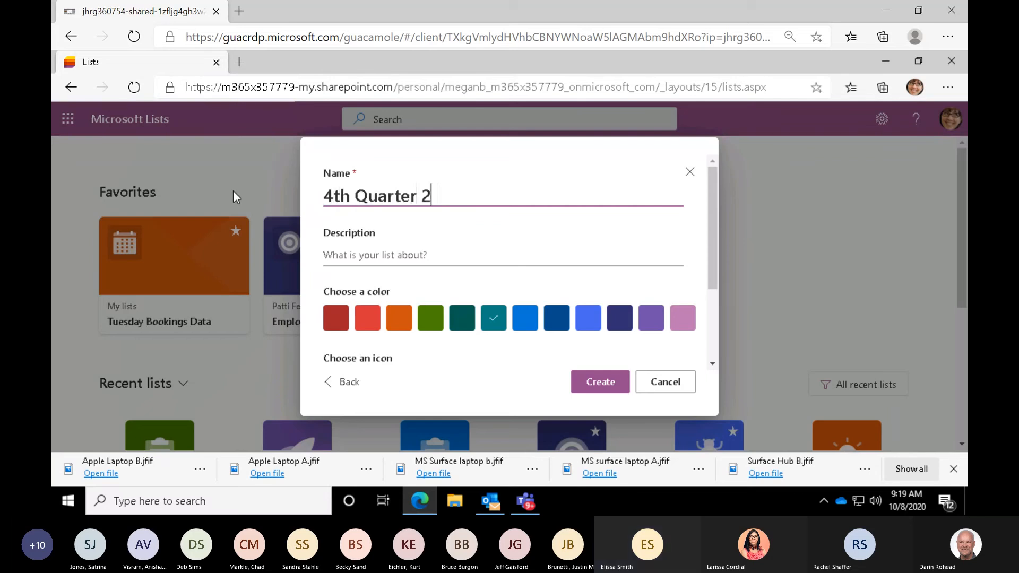
type("020-Viert")
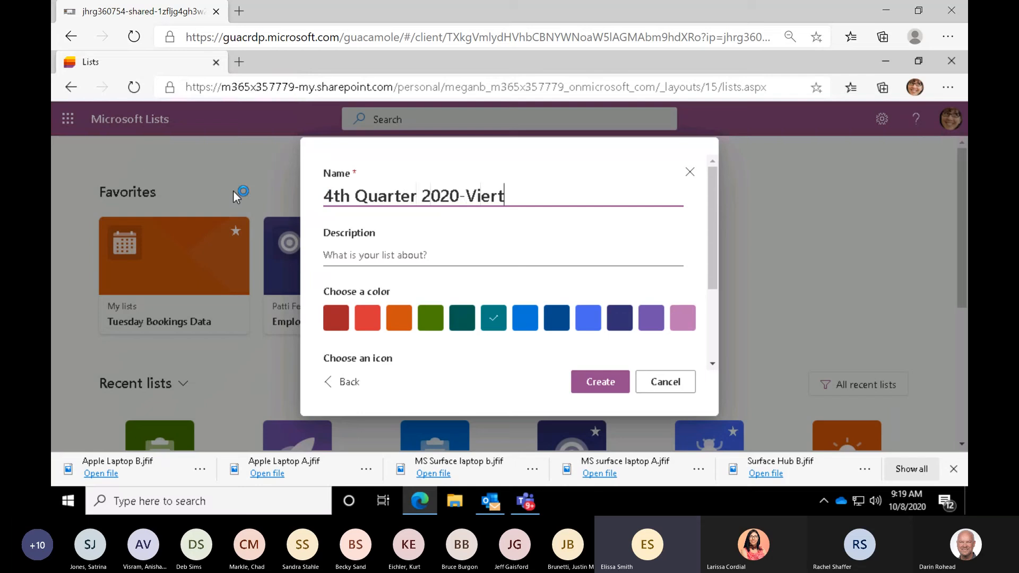
key("BackSpace")
key("BackSpace")
key("BackSpace")
type("rtual Summit")
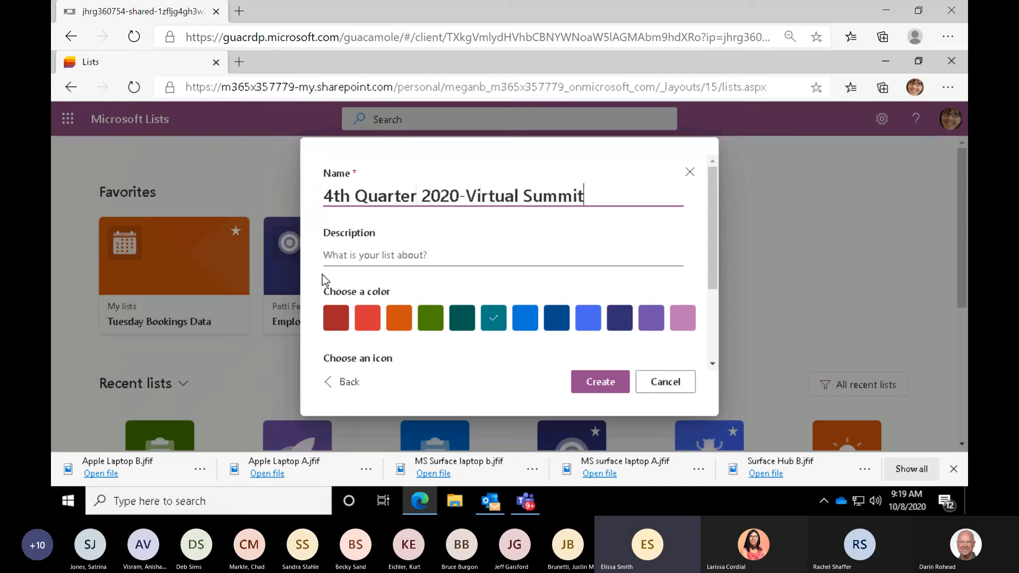
- Give the new list the color Red and the rocket icon, and create it in My lists
left_click(368, 320)
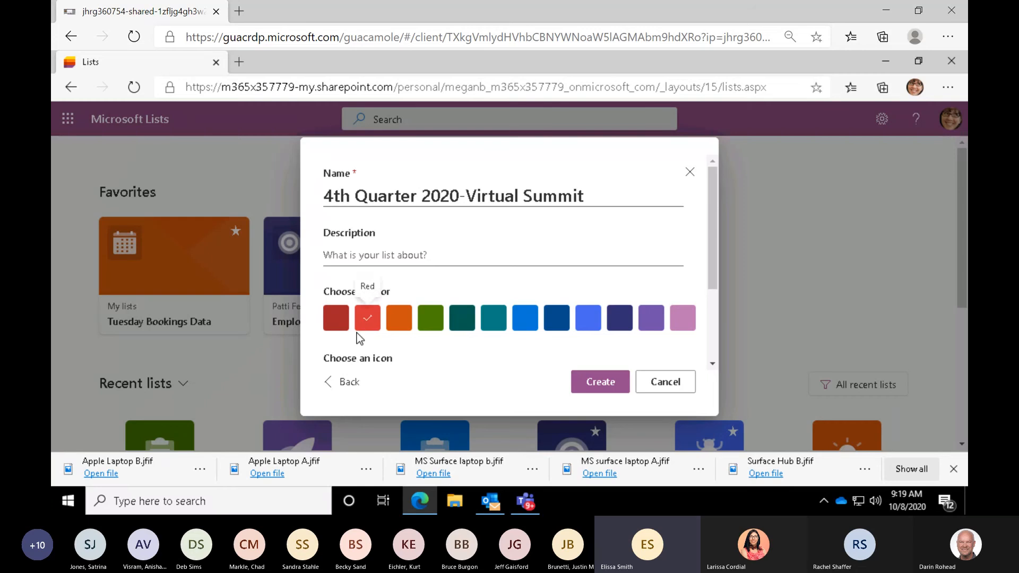
scroll(358, 333, "down", 2)
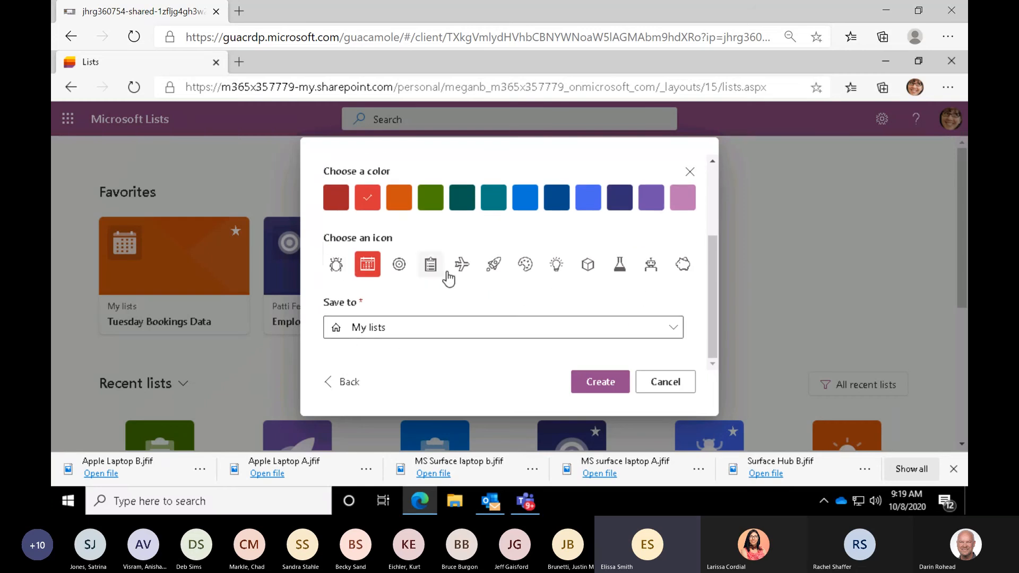
left_click(492, 268)
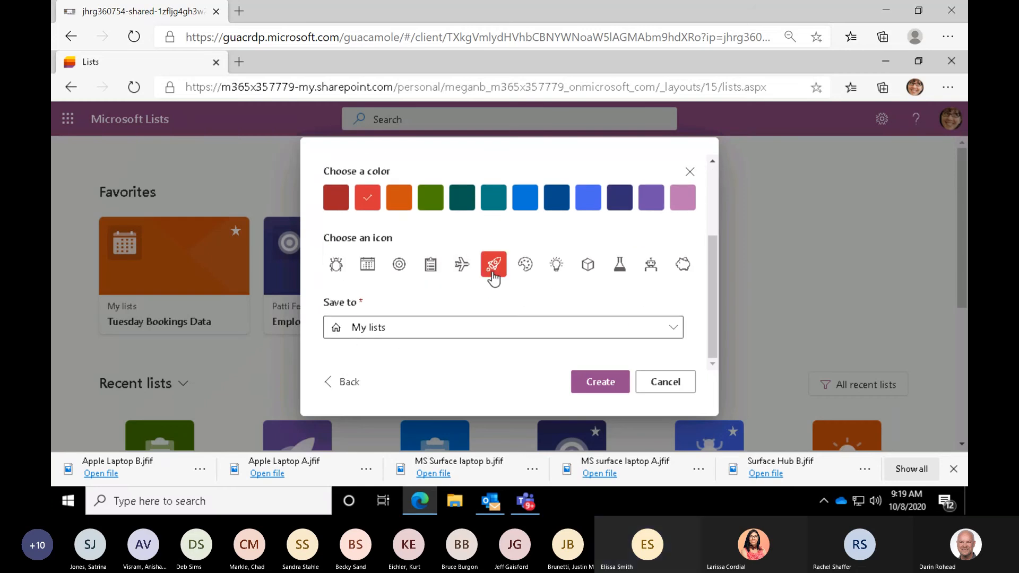
left_click(605, 382)
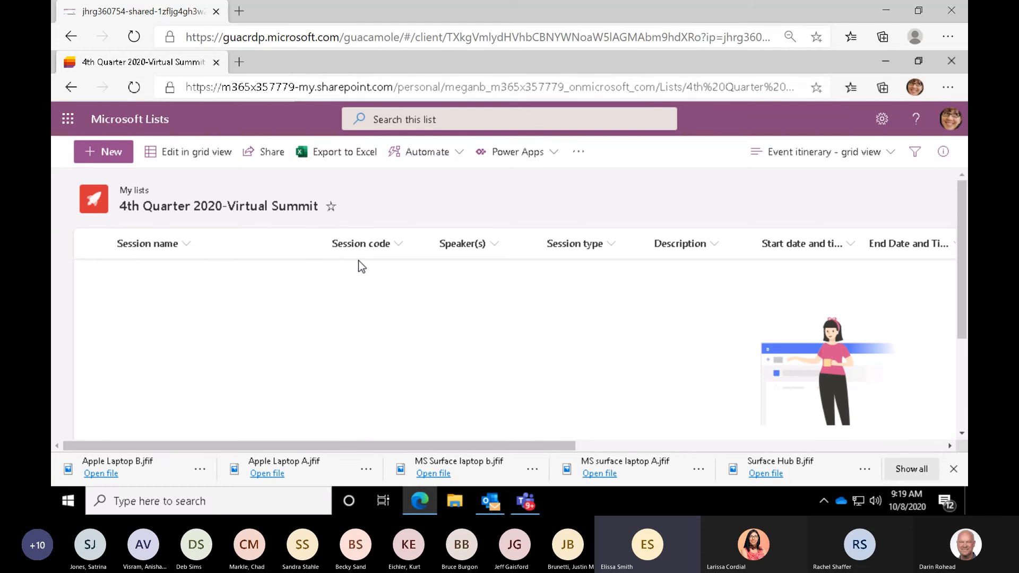
- Switch the Virtual Summit list to grid editing and enter "BreakFast Virtual" as the session name of its first item
left_click(111, 158)
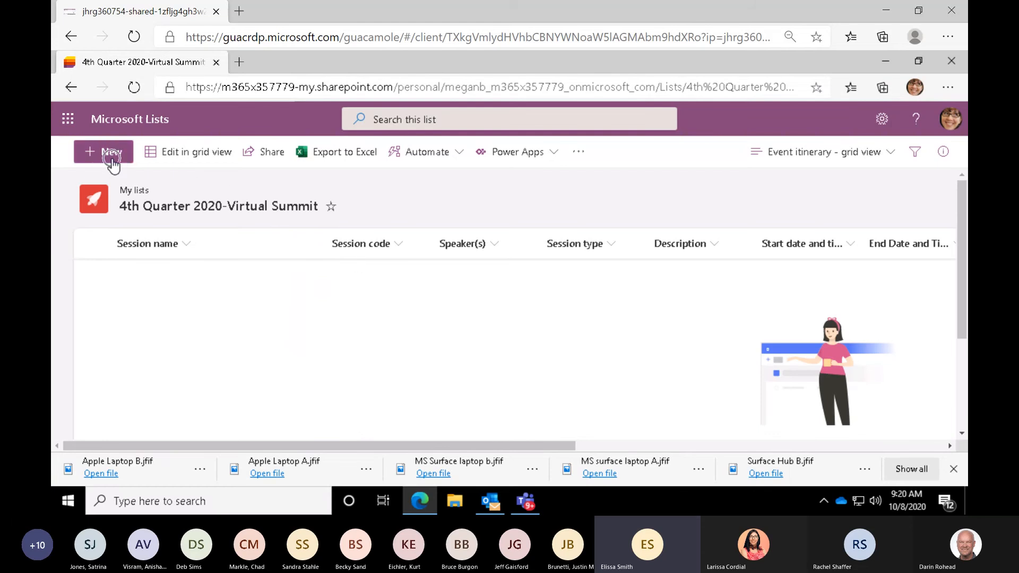
left_click(169, 154)
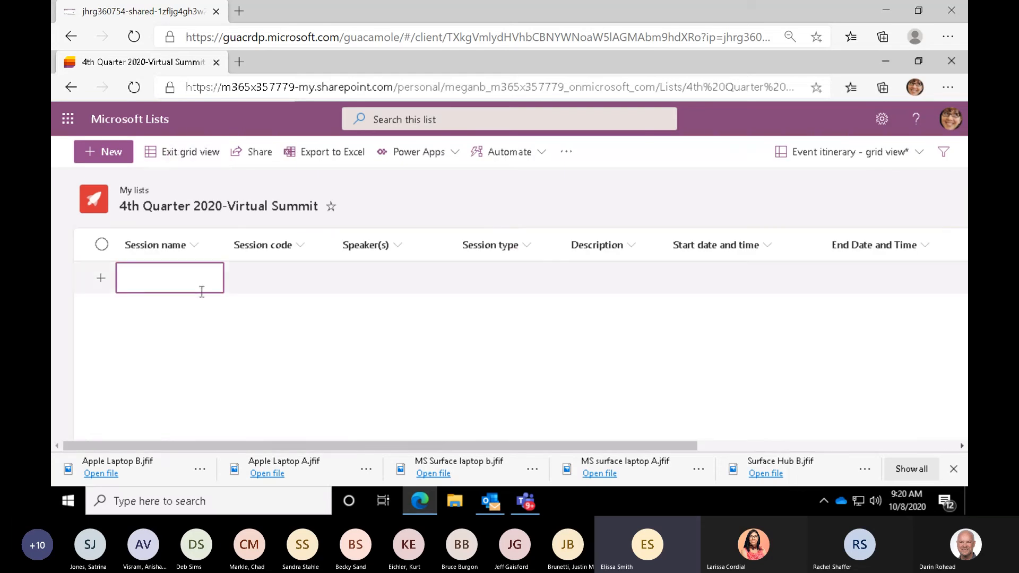
left_click(199, 286)
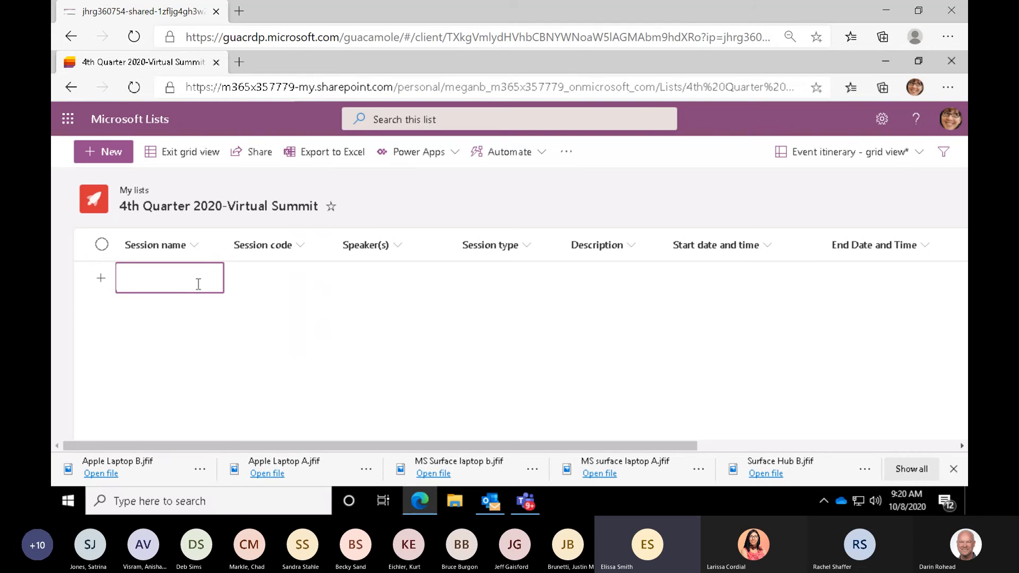
type("BreakFast")
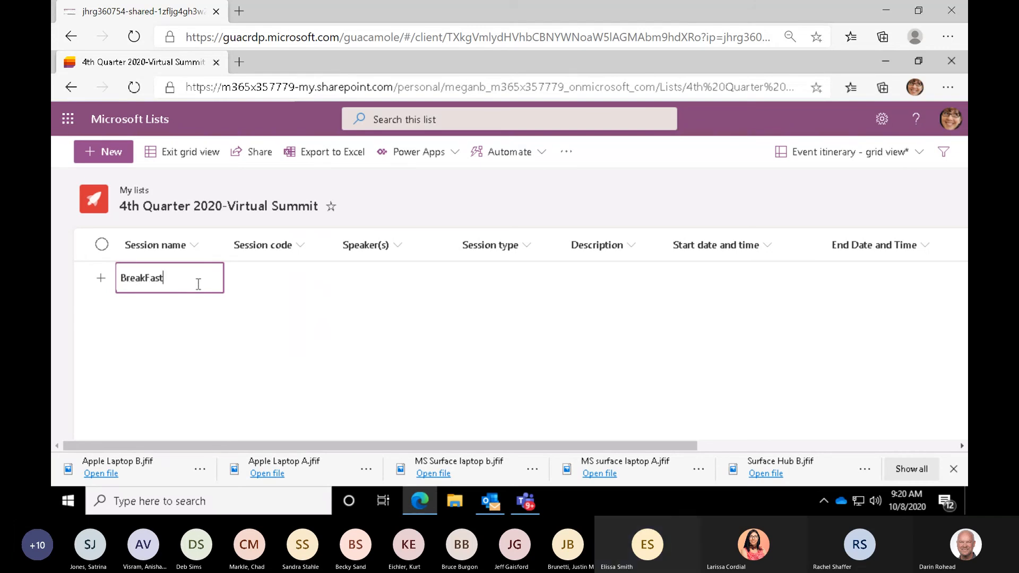
type(" Virtual")
left_click(255, 280)
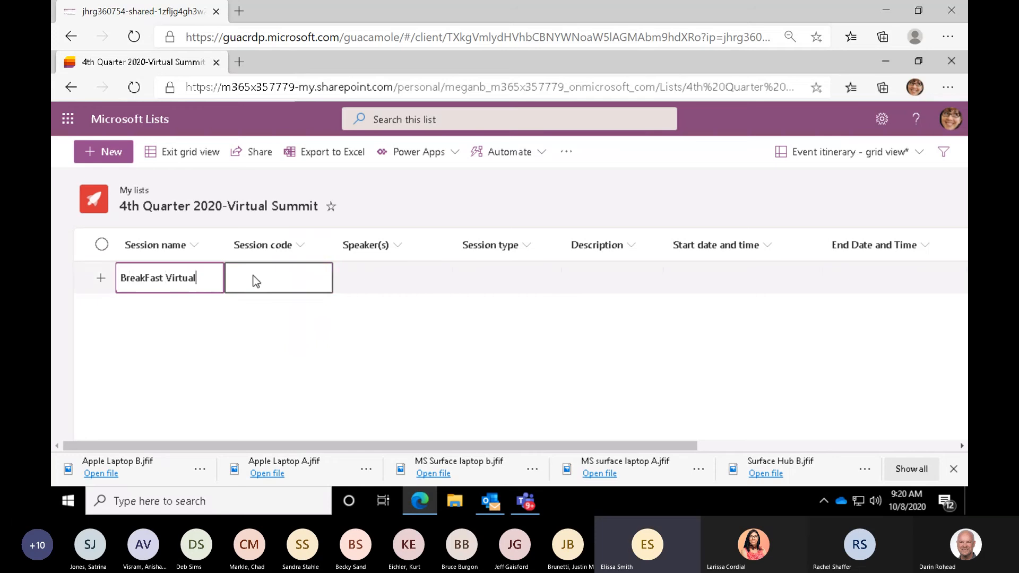
- Enter 001 as the session code of the BreakFast Virtual item
left_click(254, 275)
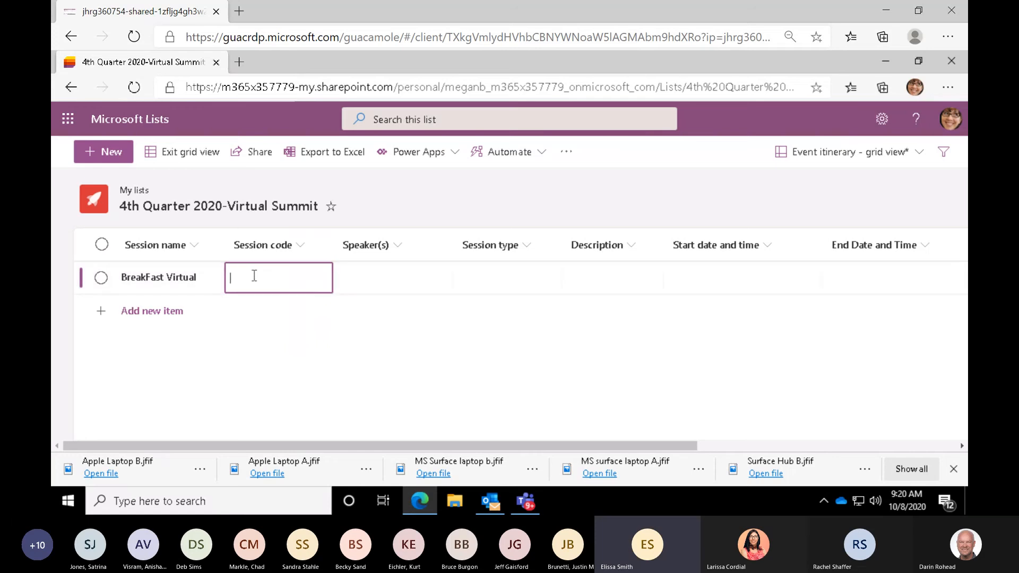
type("001")
key("Tab")
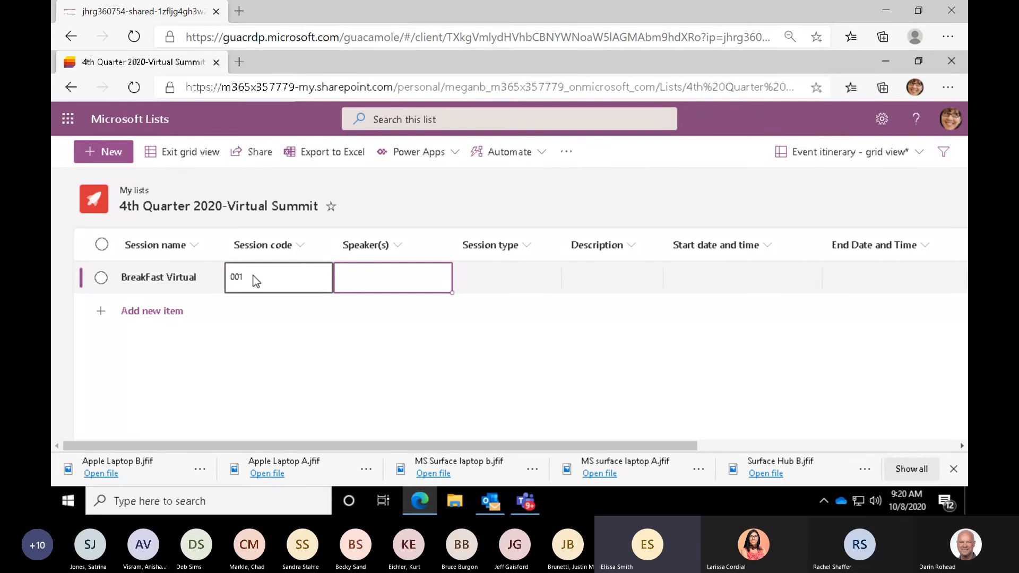
- Assign two people from the directory, starting with the HR Manager, as speakers of the BreakFast Virtual session
type("D")
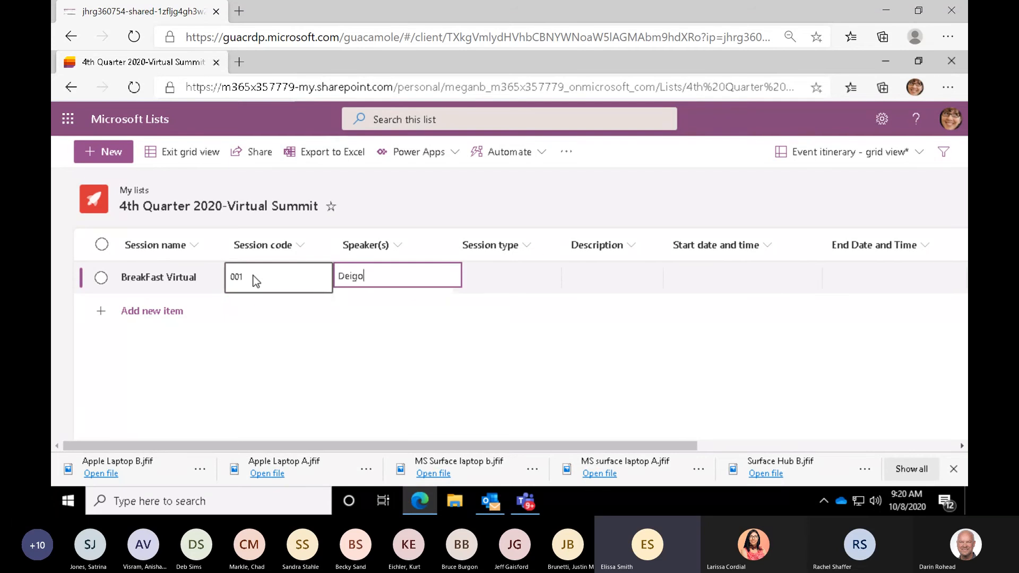
type("iego")
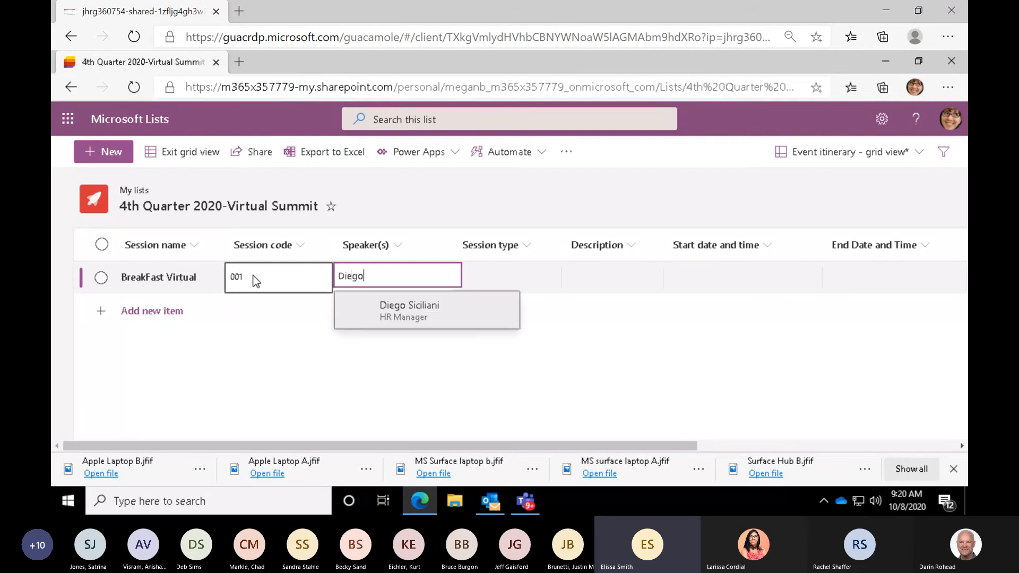
left_click(367, 321)
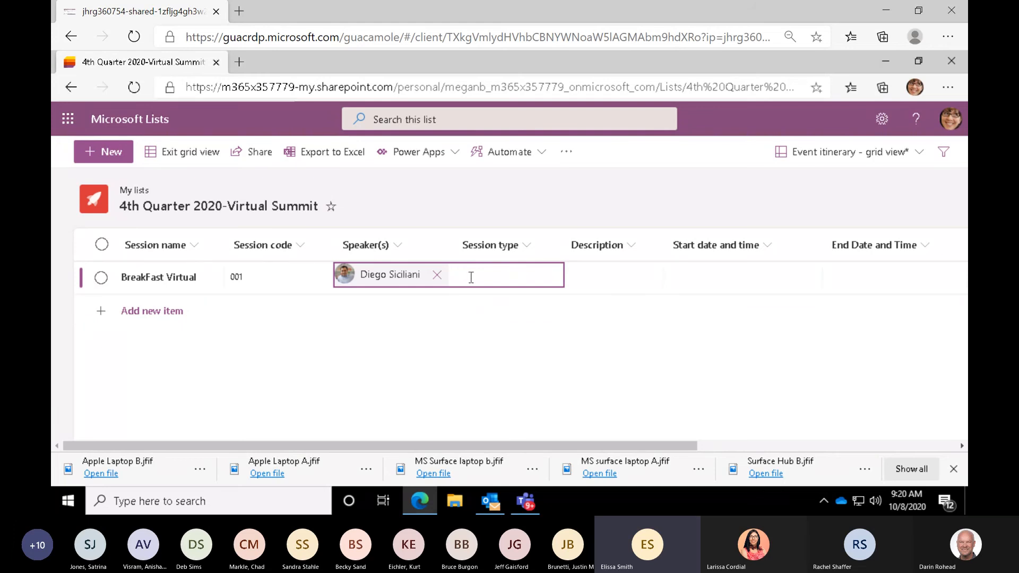
type("lee")
left_click(482, 309)
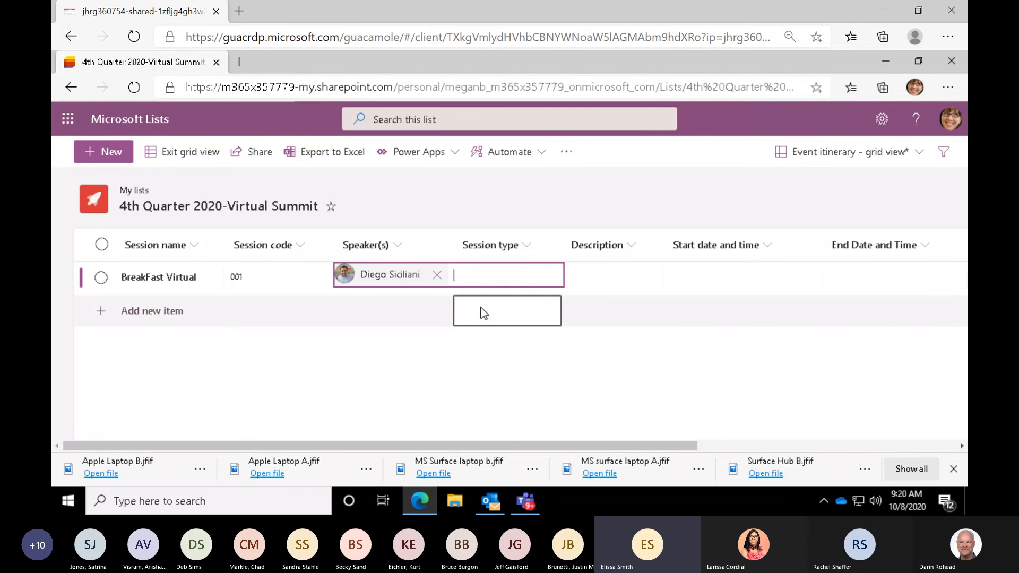
left_click(422, 396)
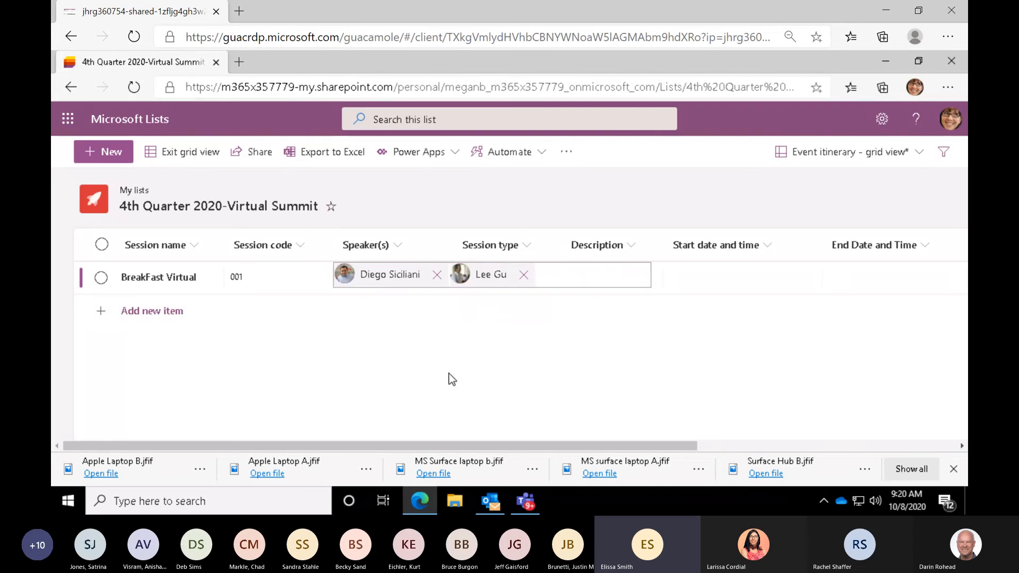
left_click(689, 282)
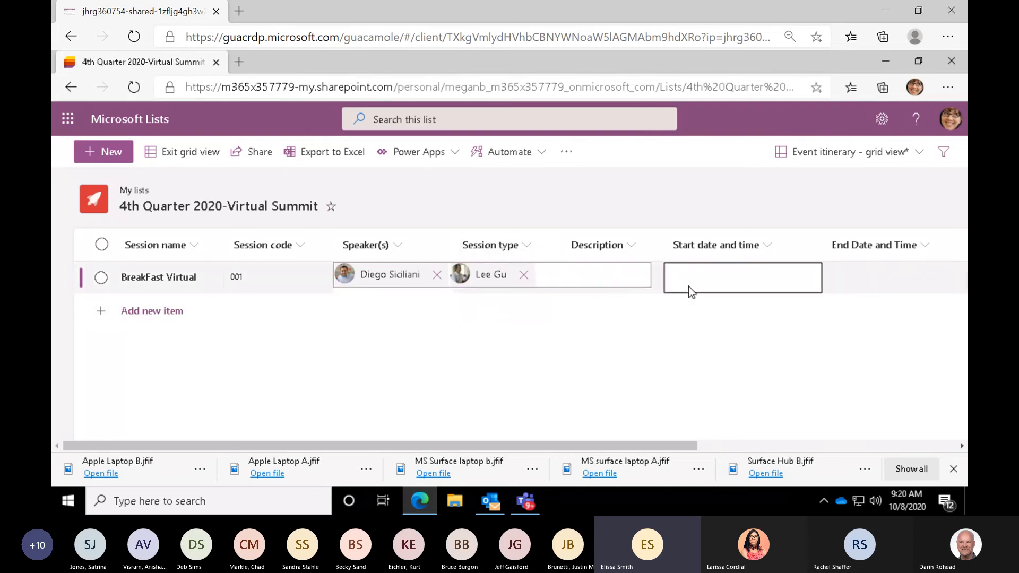
- Set the BreakFast Virtual session type to Panel and enter "New Year Updates" as its description
left_click(490, 278)
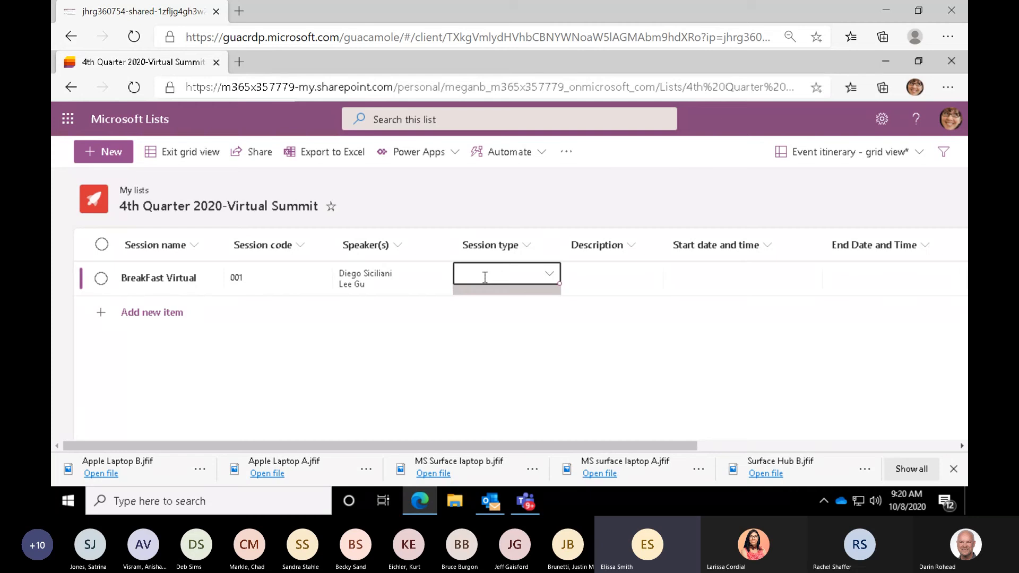
left_click(549, 275)
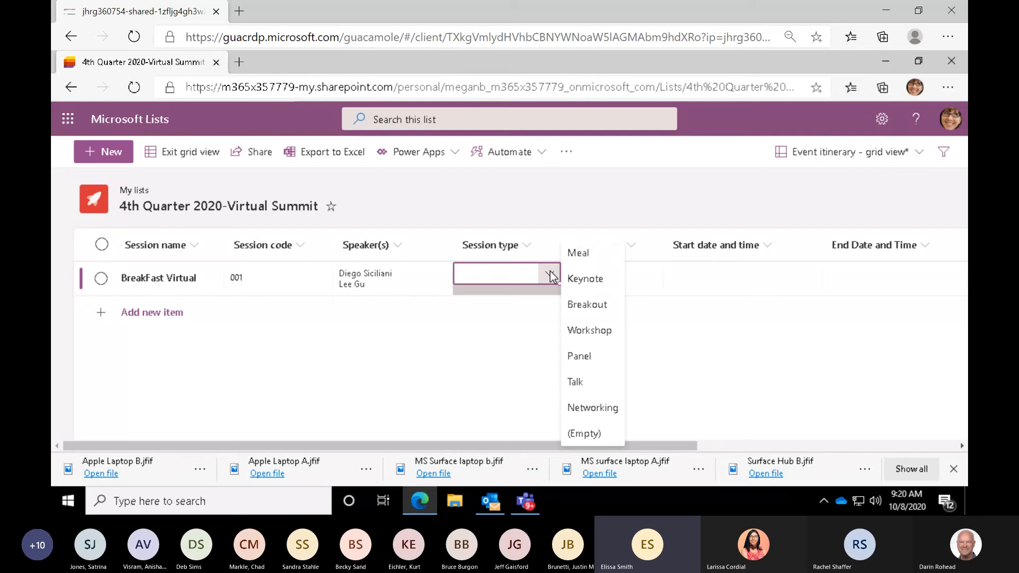
left_click(586, 364)
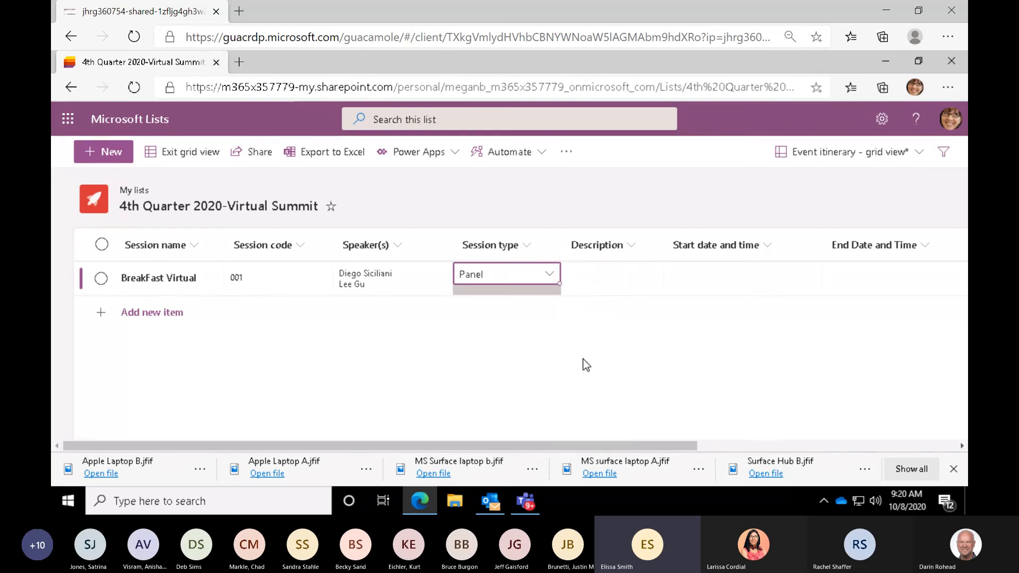
left_click(605, 282)
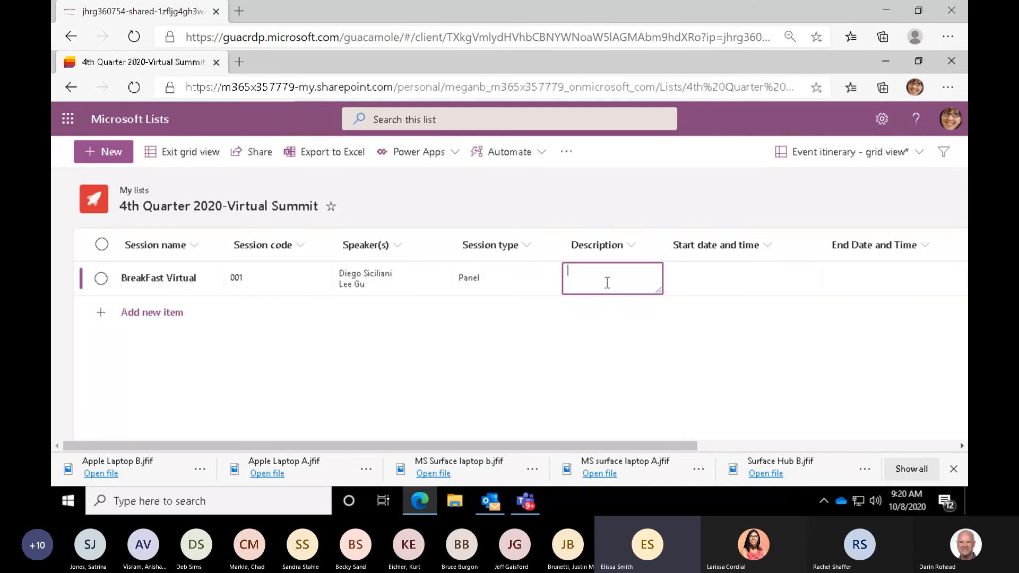
type("Ne")
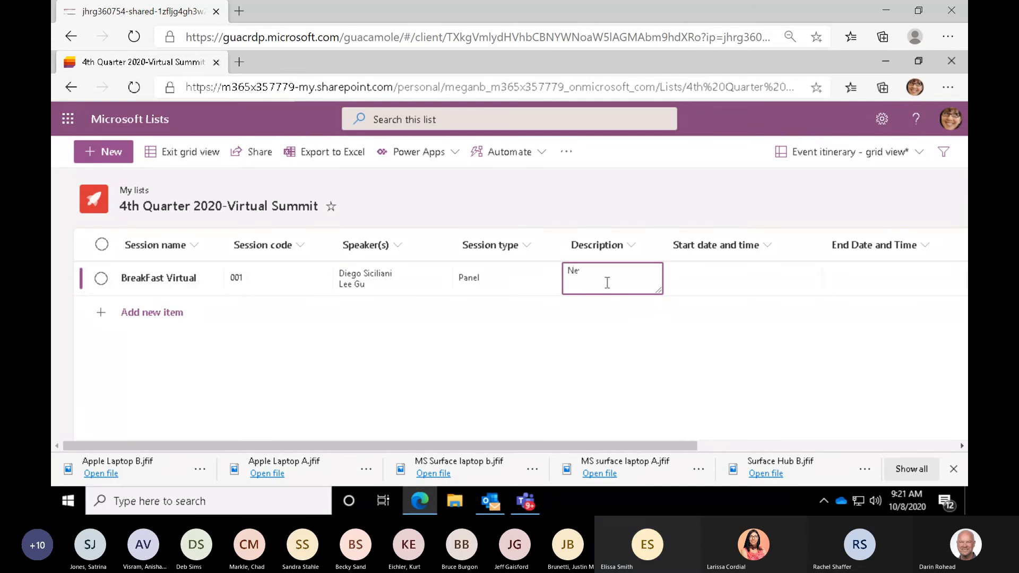
type("w Year Updates")
- Set the BreakFast Virtual session's start date and time to 11/20/2020 08:00 AM
left_click(690, 288)
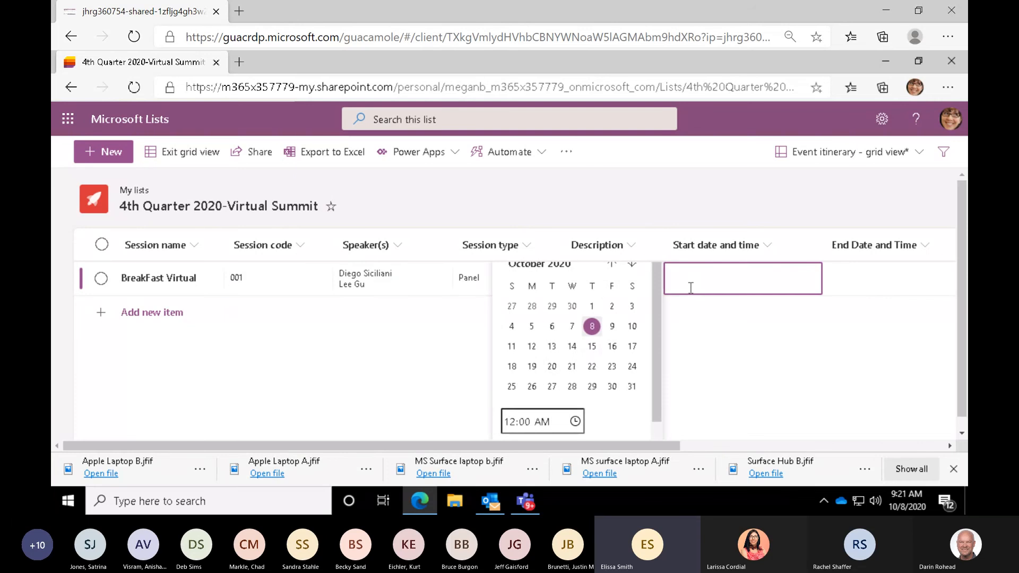
left_click(631, 264)
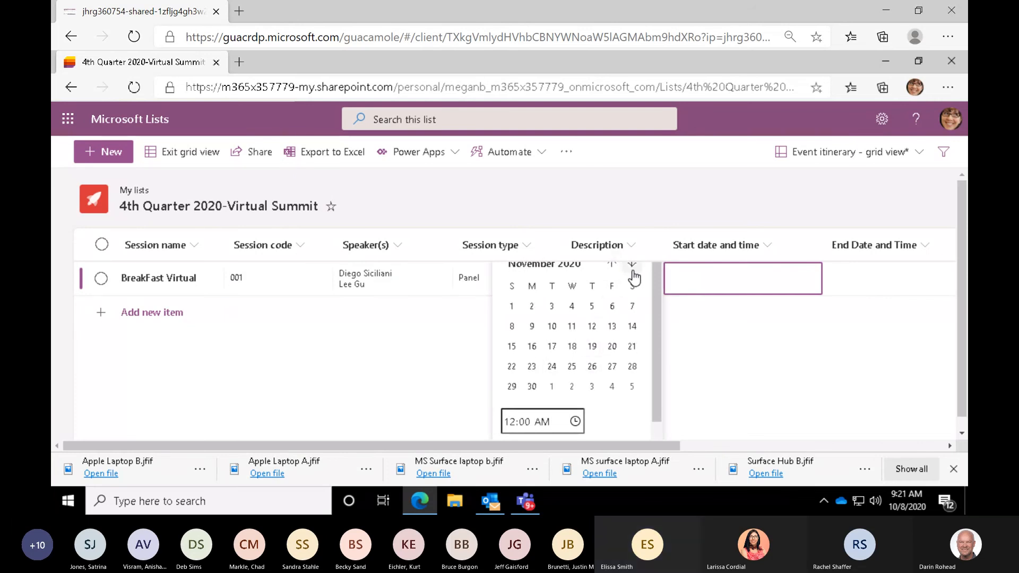
left_click(612, 348)
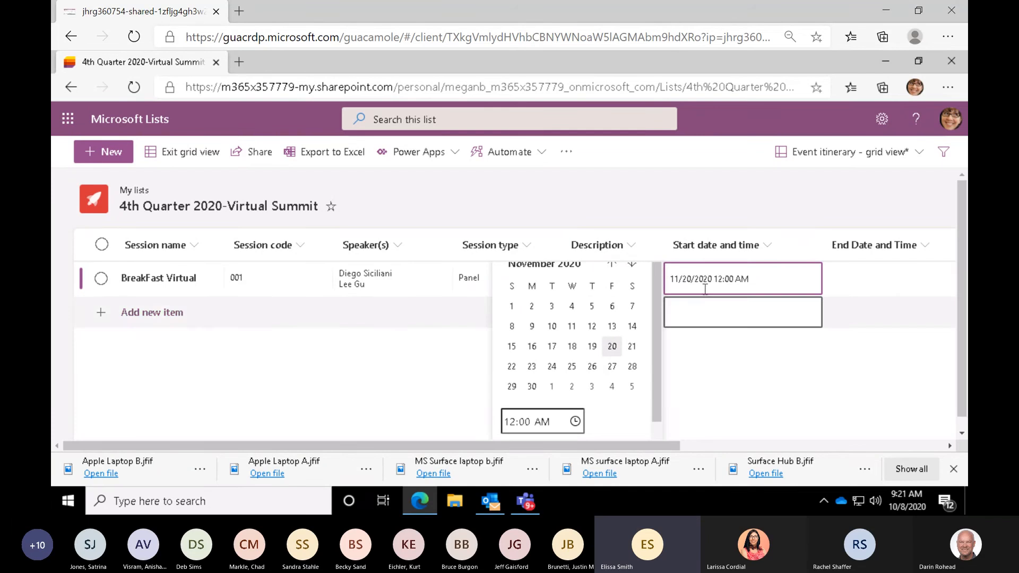
left_click(515, 423)
type("8")
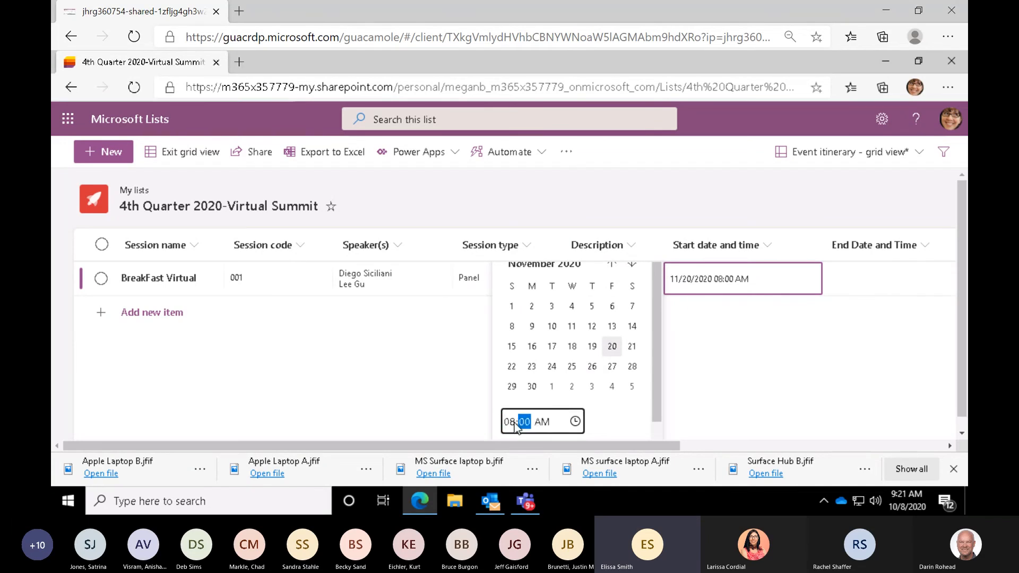
- Set the BreakFast Virtual session's end date and time to 11/20/2020 9:00 AM
left_click(884, 287)
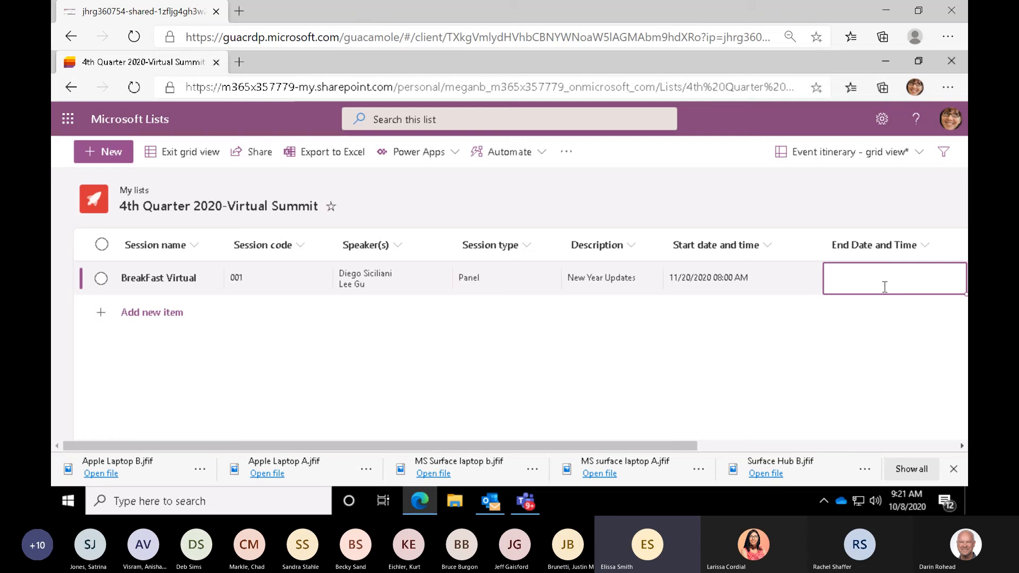
left_click(884, 286)
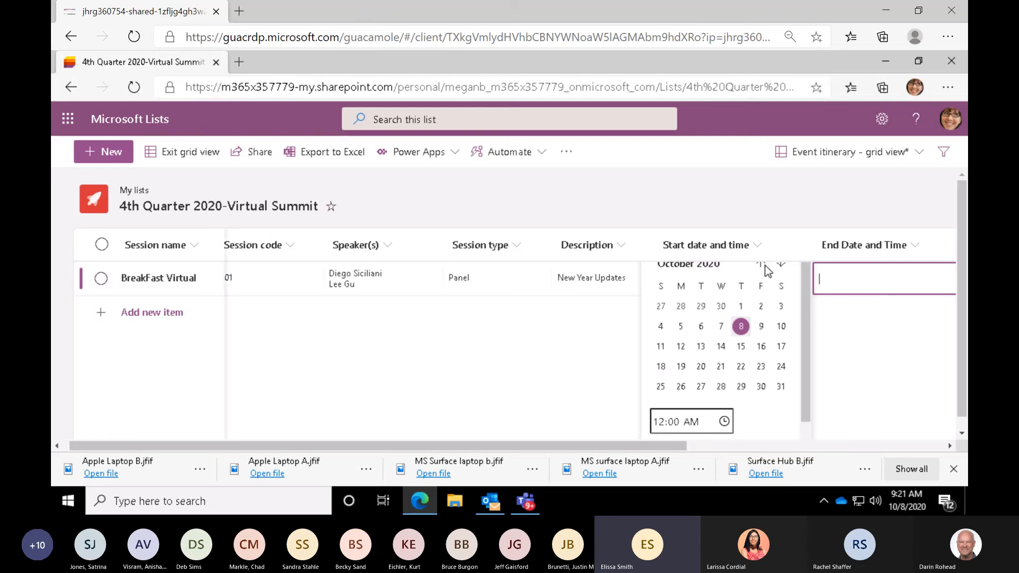
left_click(537, 357)
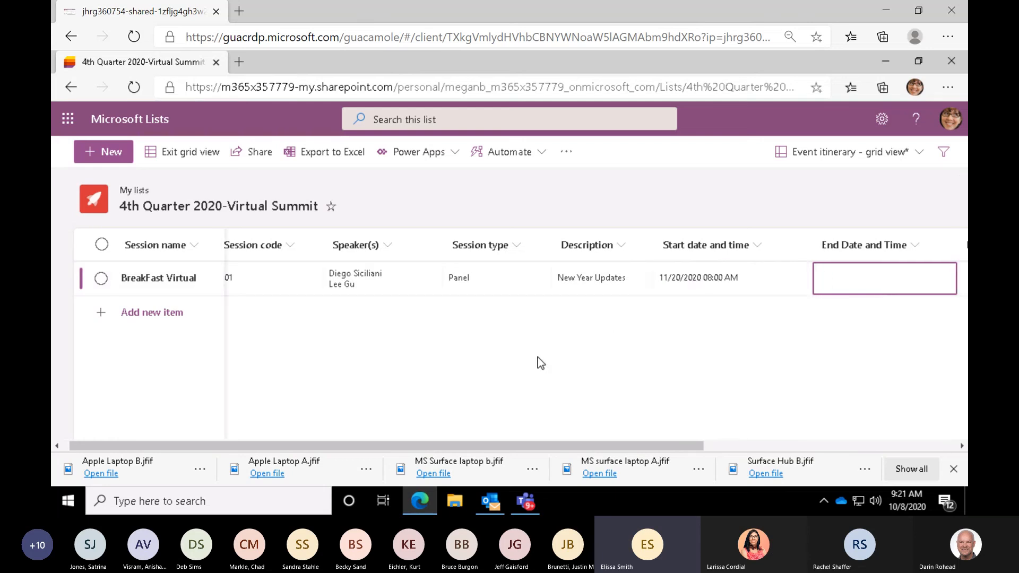
left_click(843, 275)
left_click(780, 265)
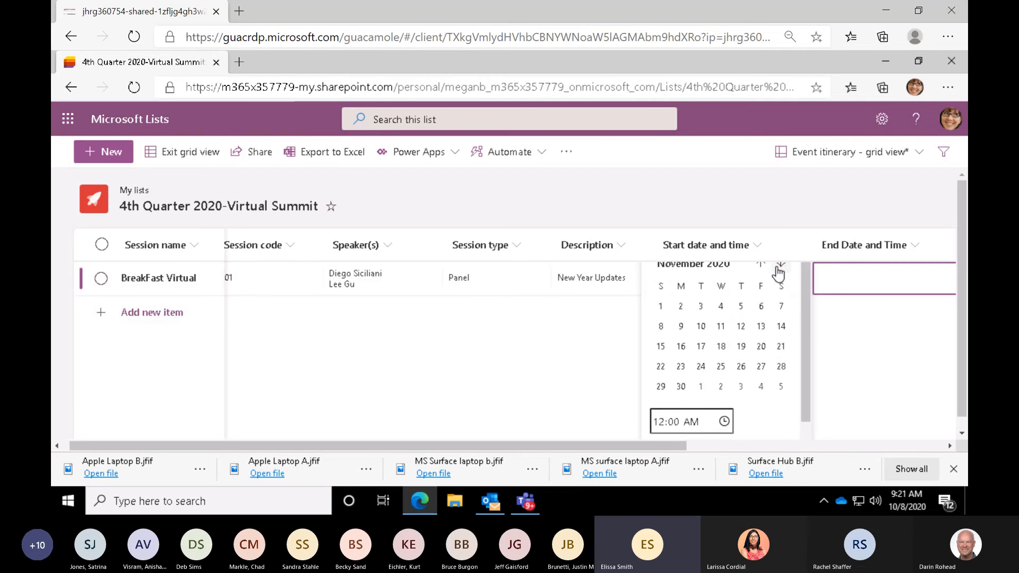
left_click(762, 347)
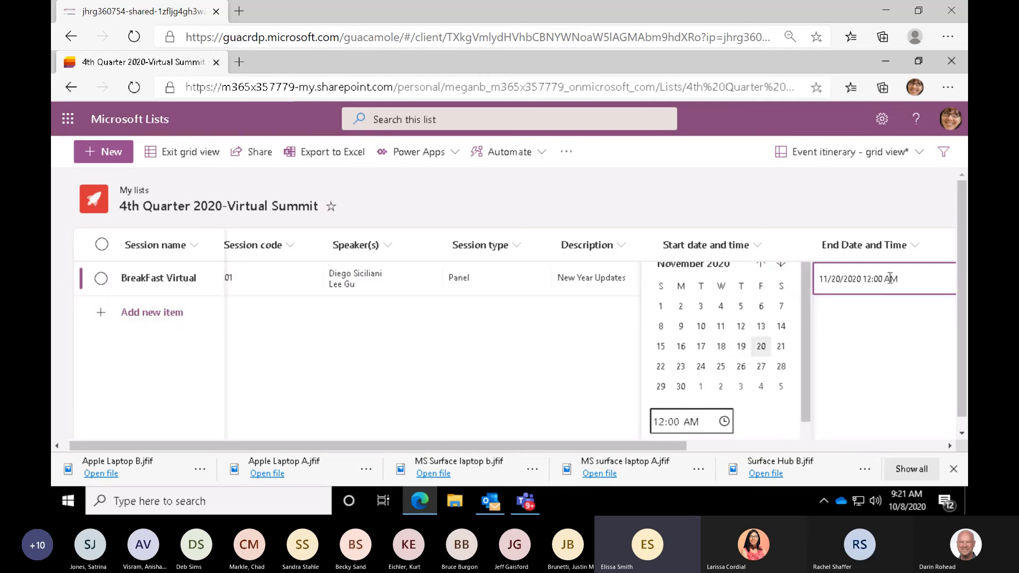
left_click(870, 281)
key("BackSpace")
key("BackSpace")
type("9")
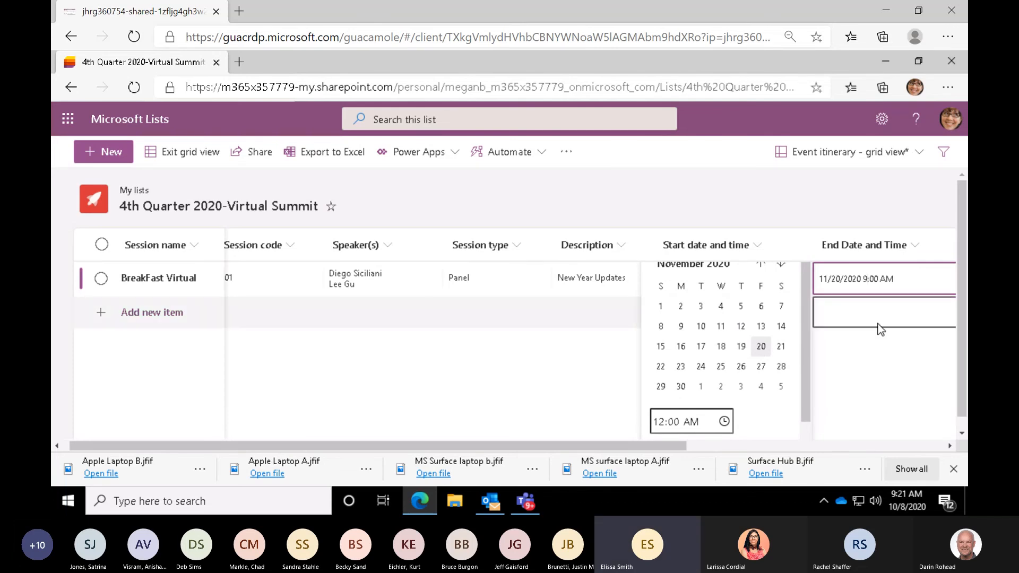
left_click(874, 359)
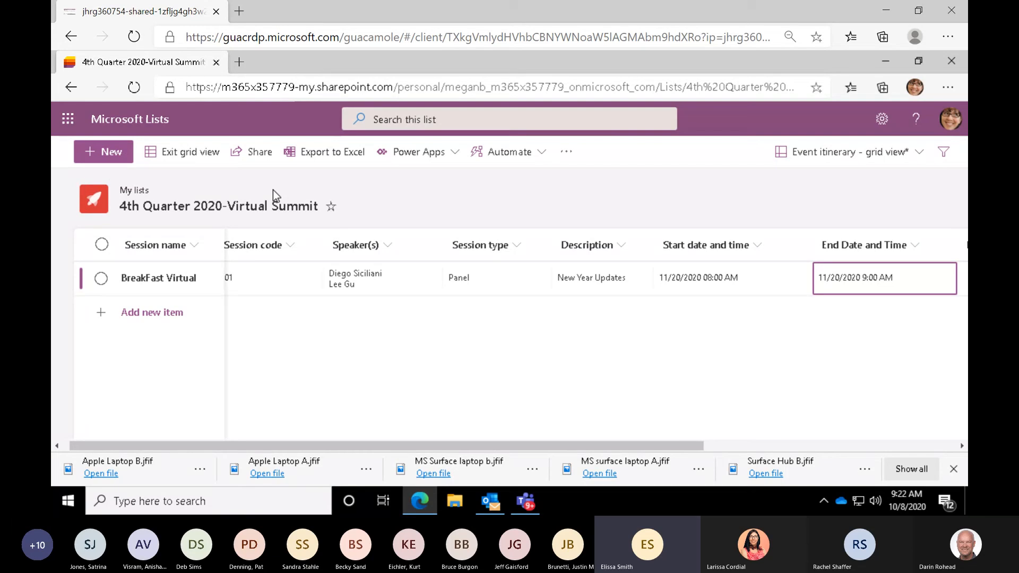
- Start sharing the Virtual Summit list and add two colleagues from the directory as recipients
left_click(250, 159)
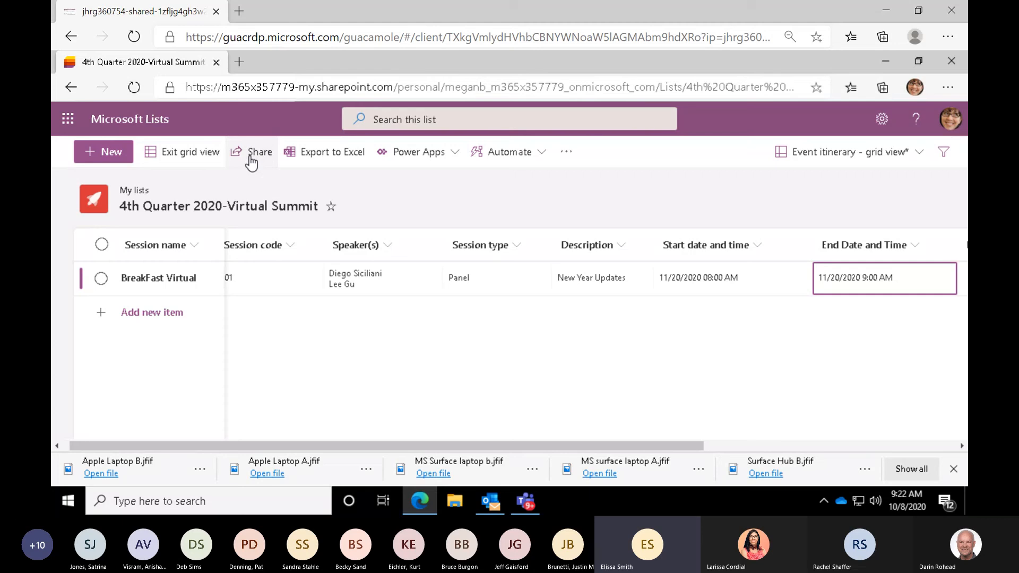
left_click(250, 158)
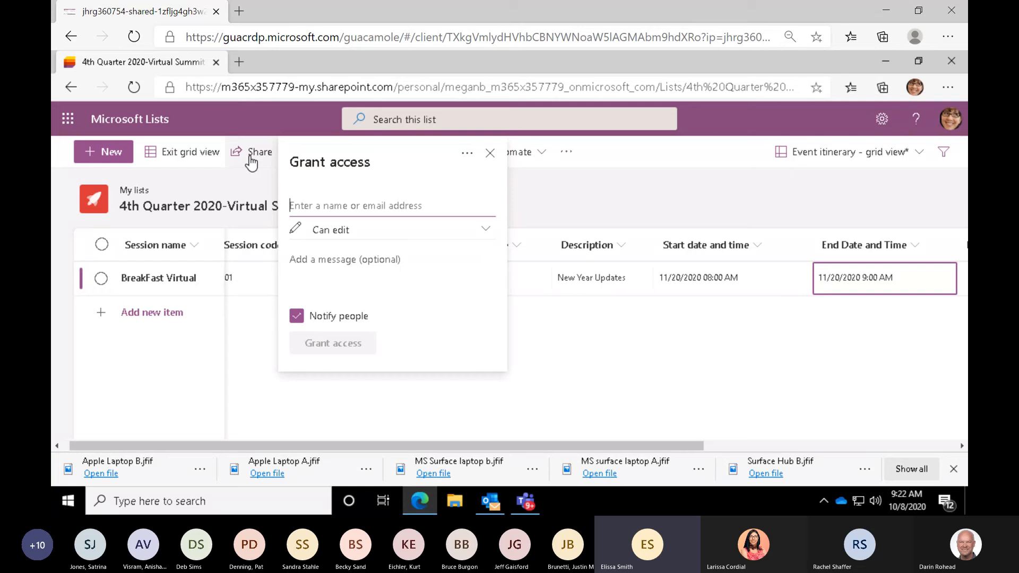
type("d")
key("BackSpace")
type("patti")
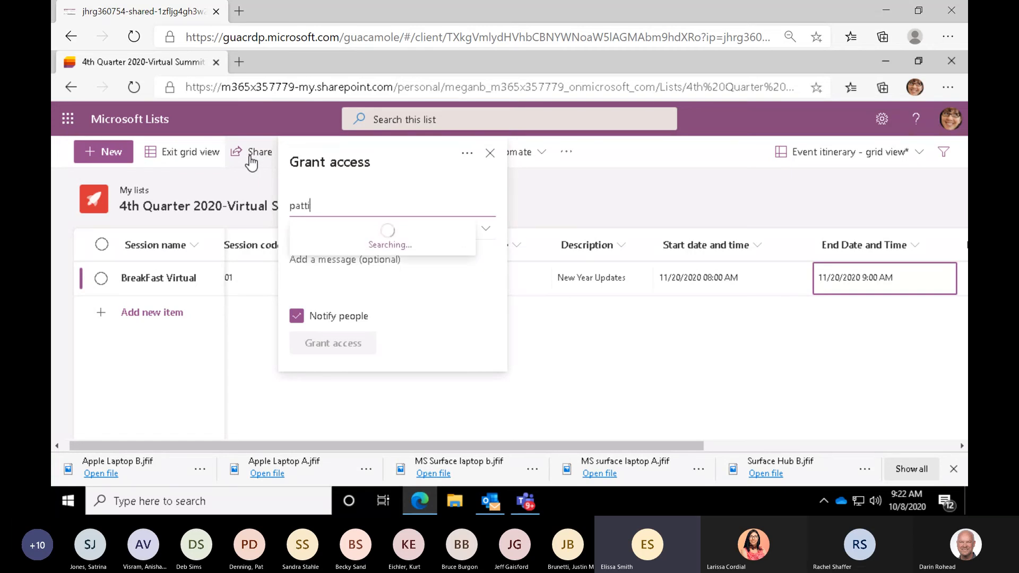
left_click(339, 248)
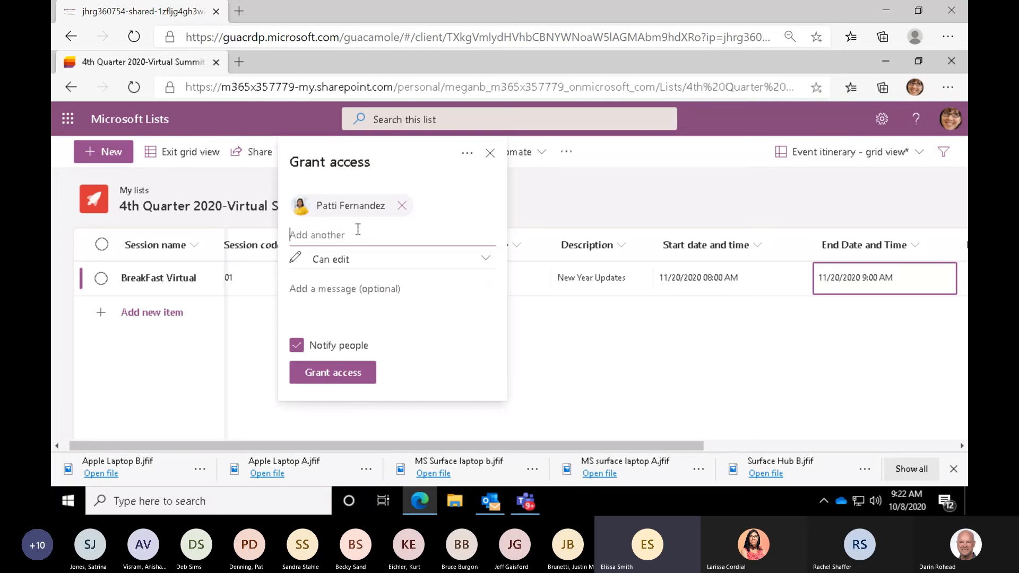
type("chr")
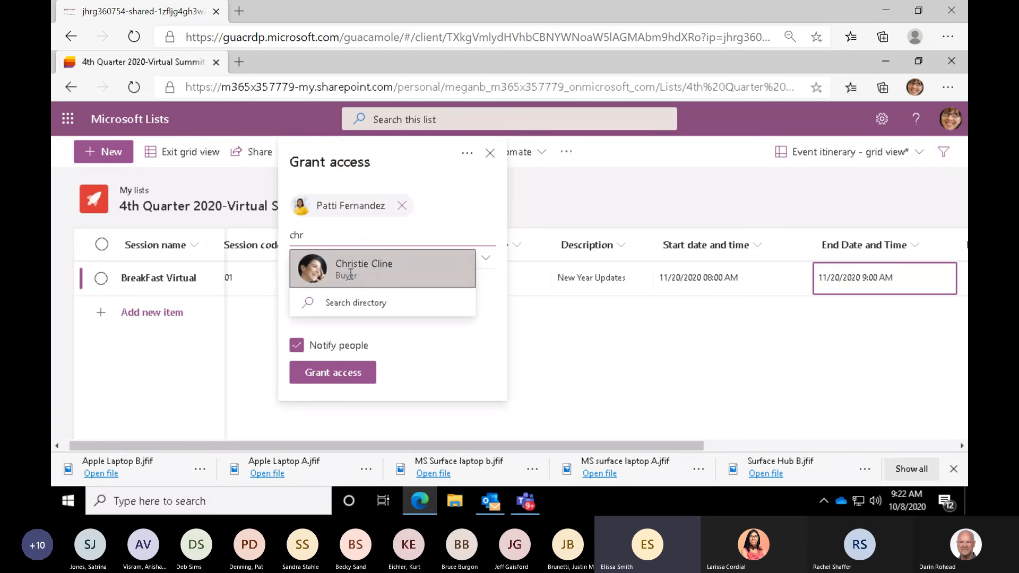
left_click(350, 273)
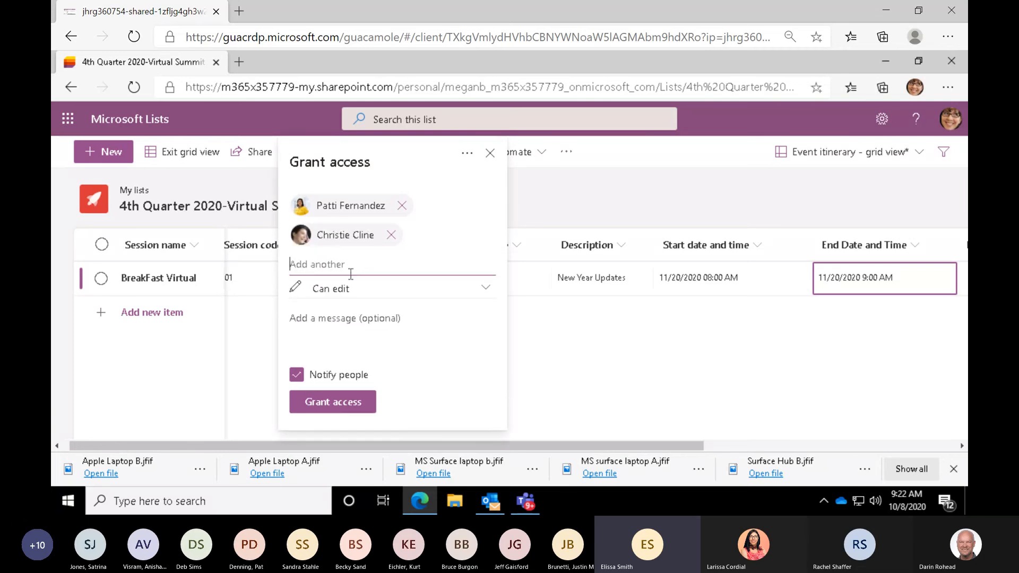
- Choose the Can edit permission for both recipients, grant them access to the list, and dismiss the sharing dialog
left_click(485, 289)
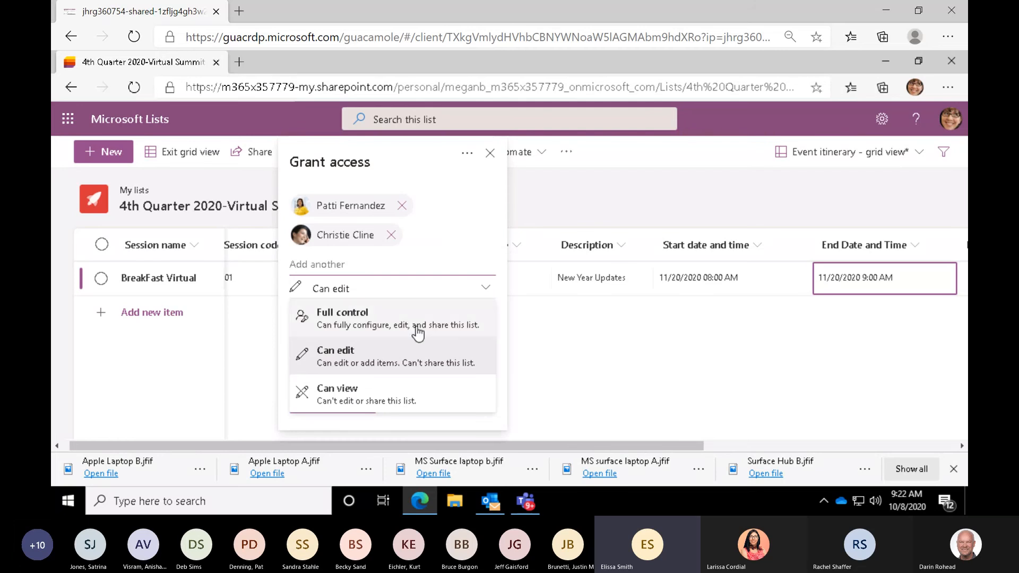
left_click(405, 357)
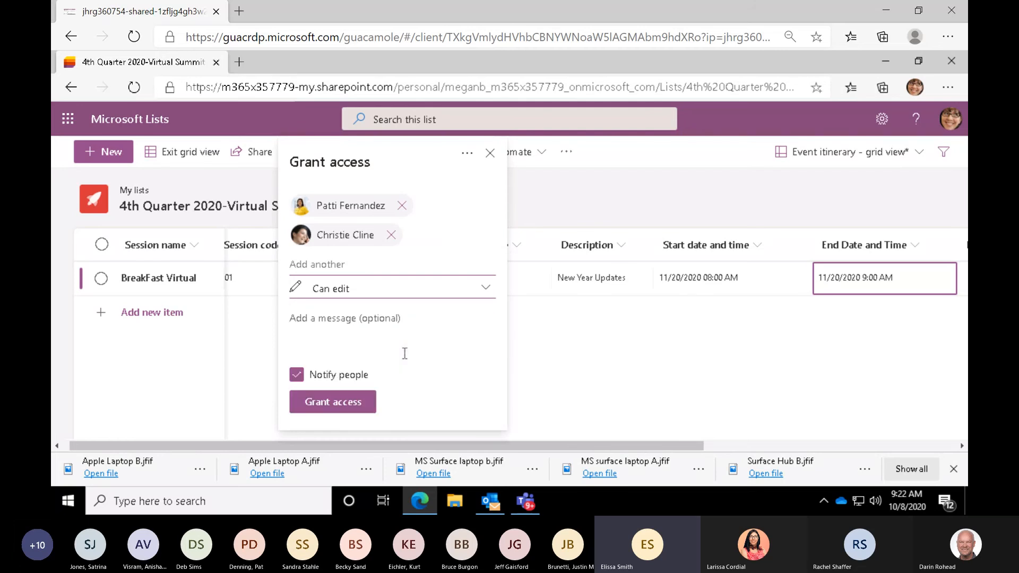
left_click(350, 404)
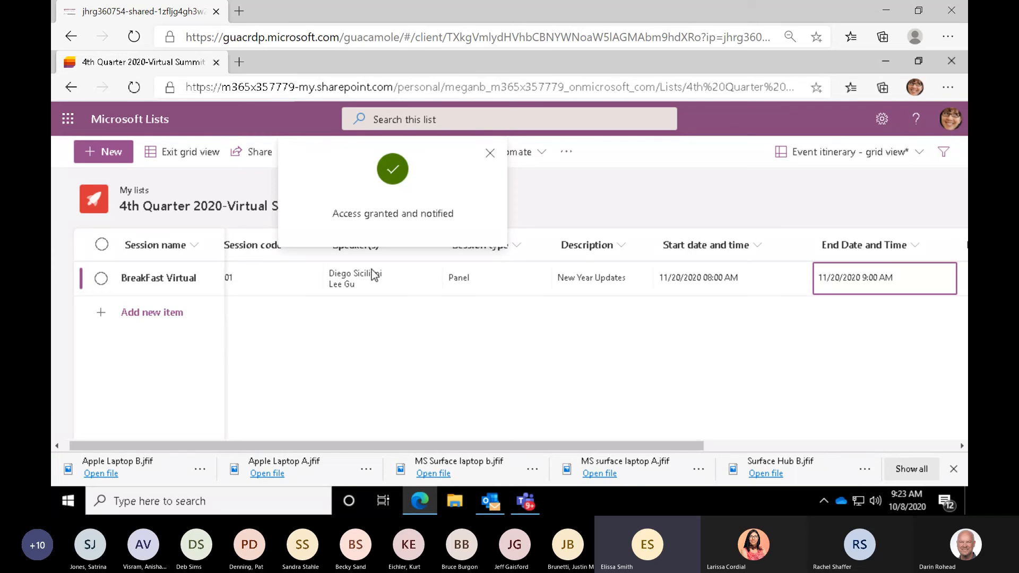
left_click(490, 153)
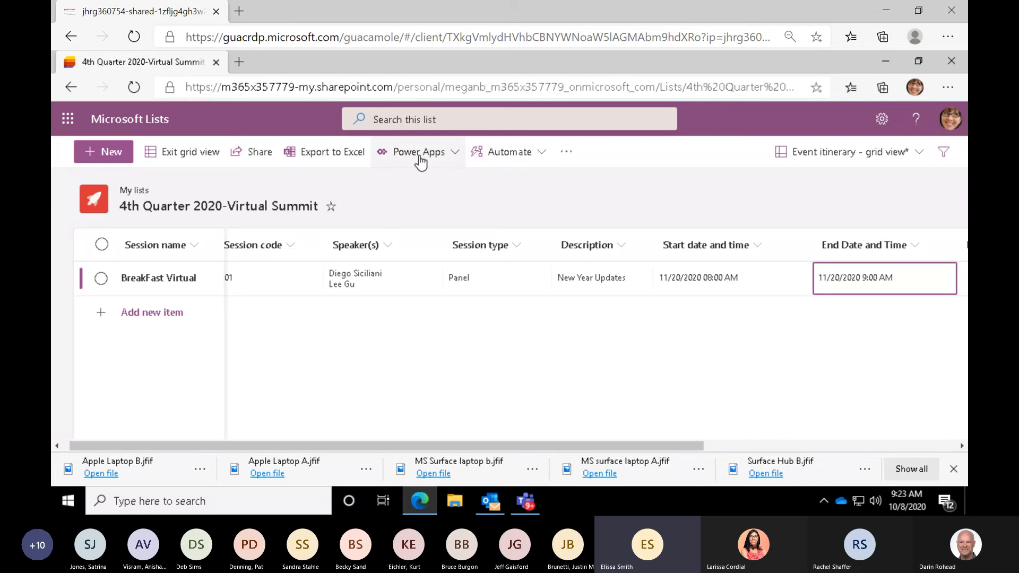
- Exit grid view and show the details of the 4th Quarter 2020-Virtual Summit list
left_click(254, 157)
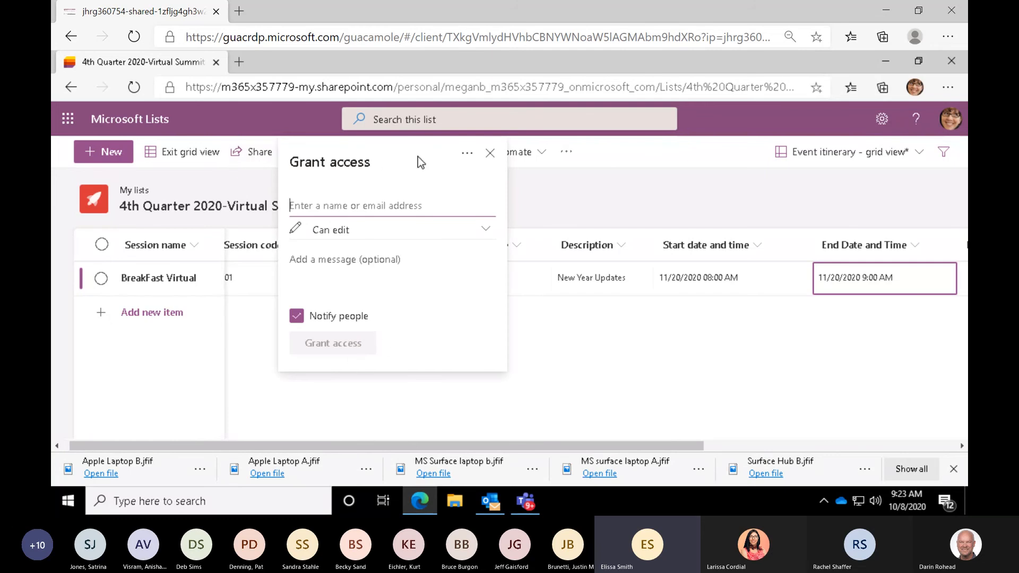
left_click(490, 154)
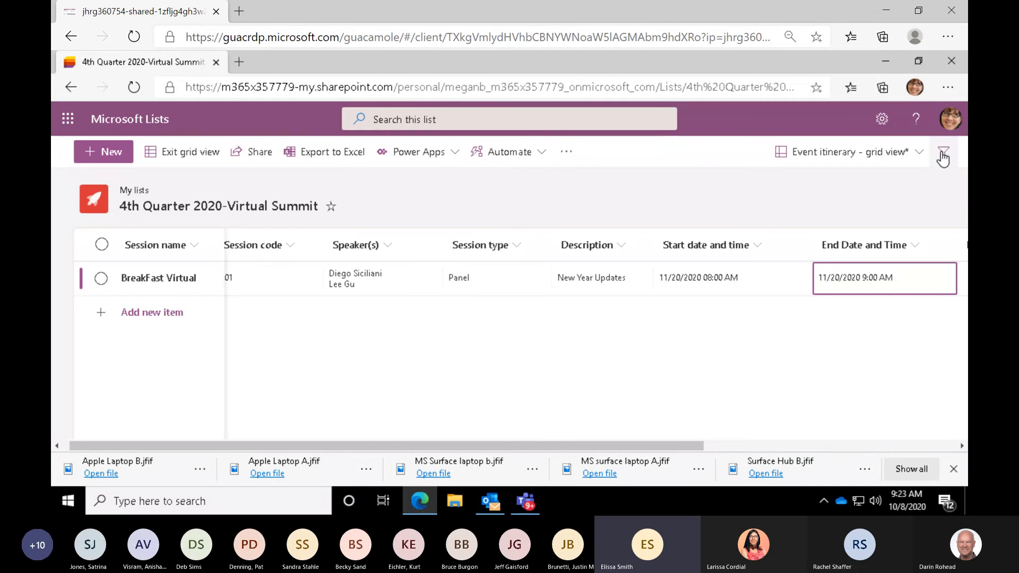
left_click(170, 154)
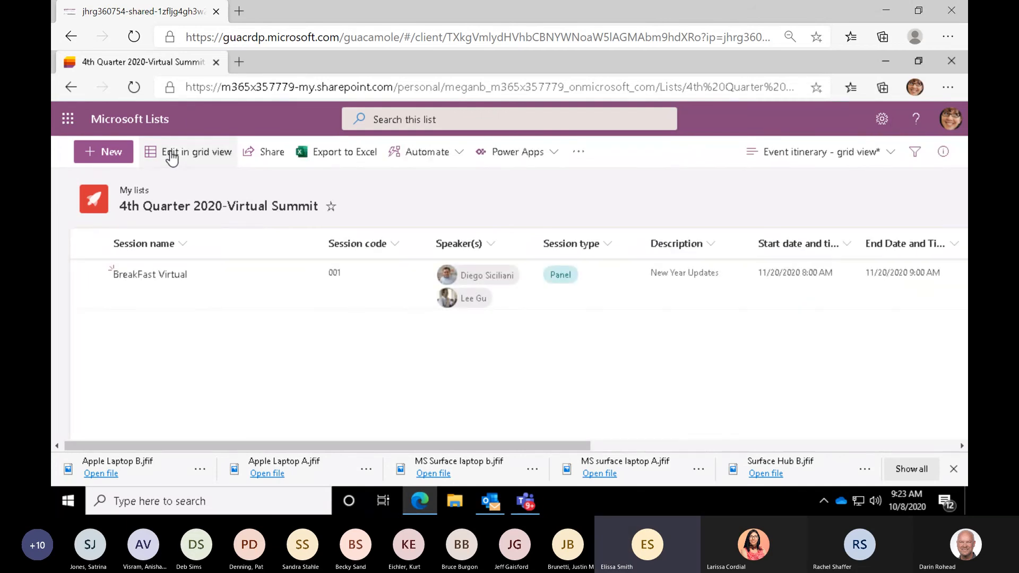
left_click(943, 158)
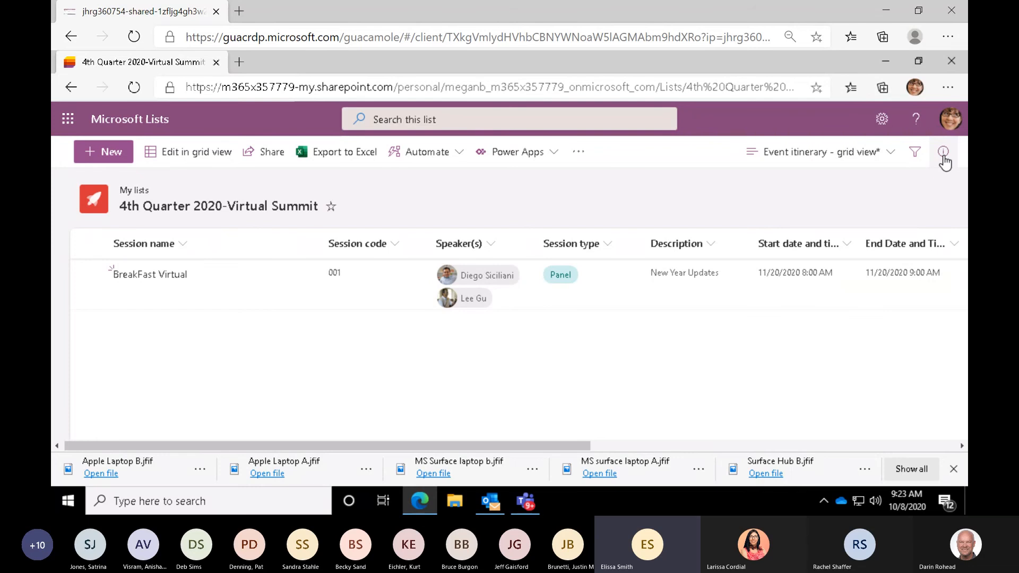
left_click(943, 155)
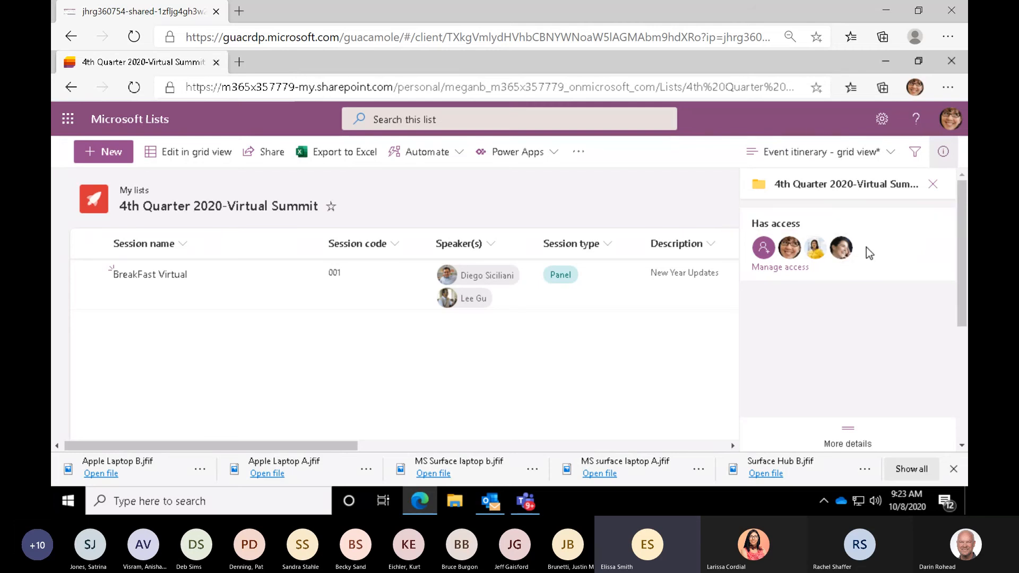
- Change the first added colleague's permission on the Virtual Summit list to Full control, and close the access management and list details
left_click(776, 272)
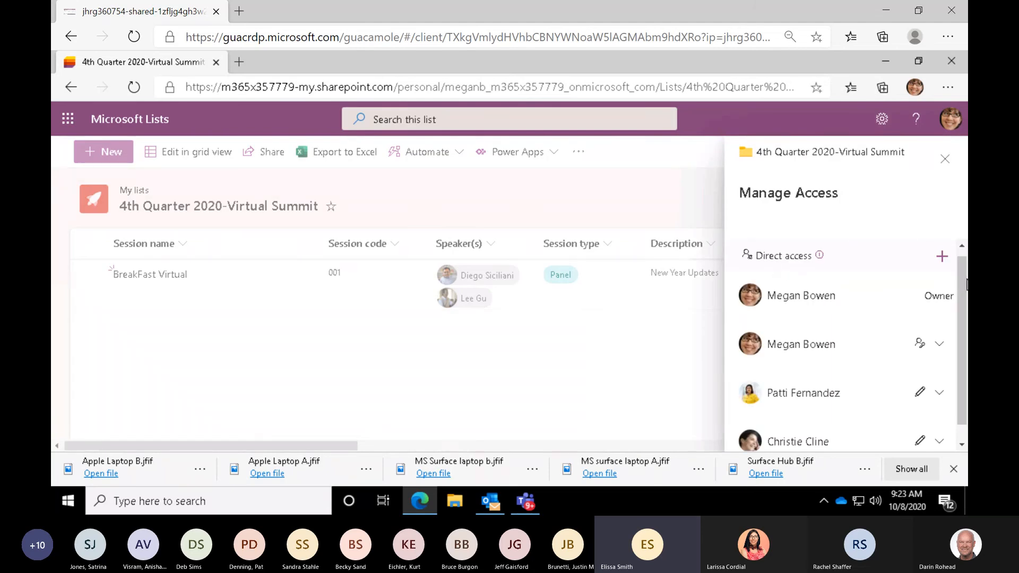
scroll(953, 384, "down", 1)
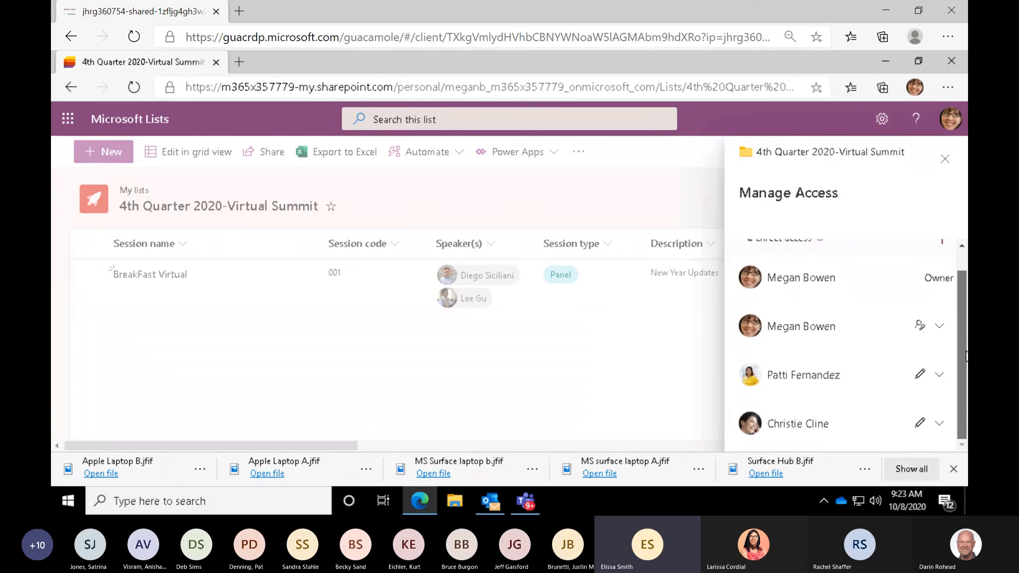
left_click(938, 376)
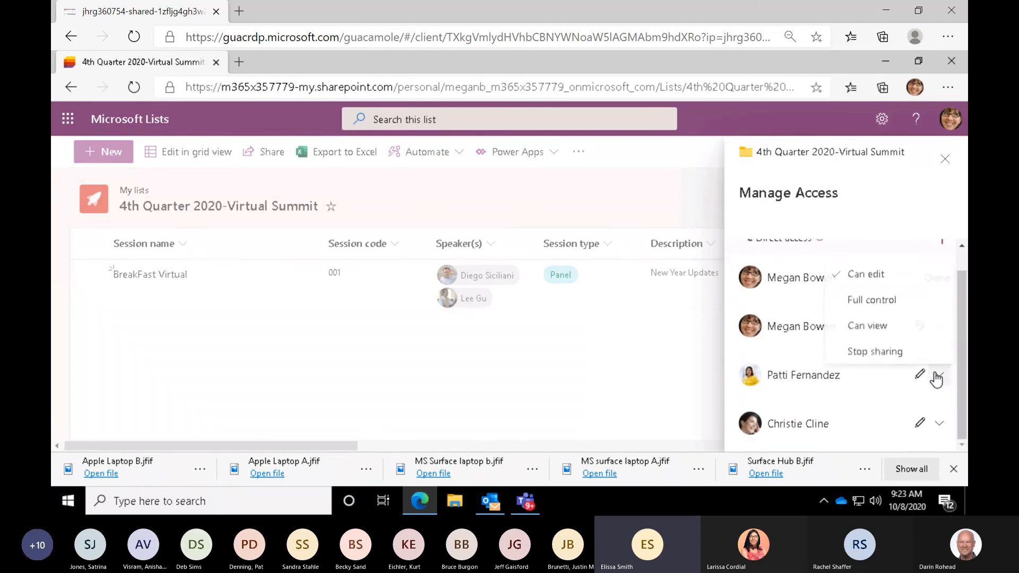
left_click(845, 299)
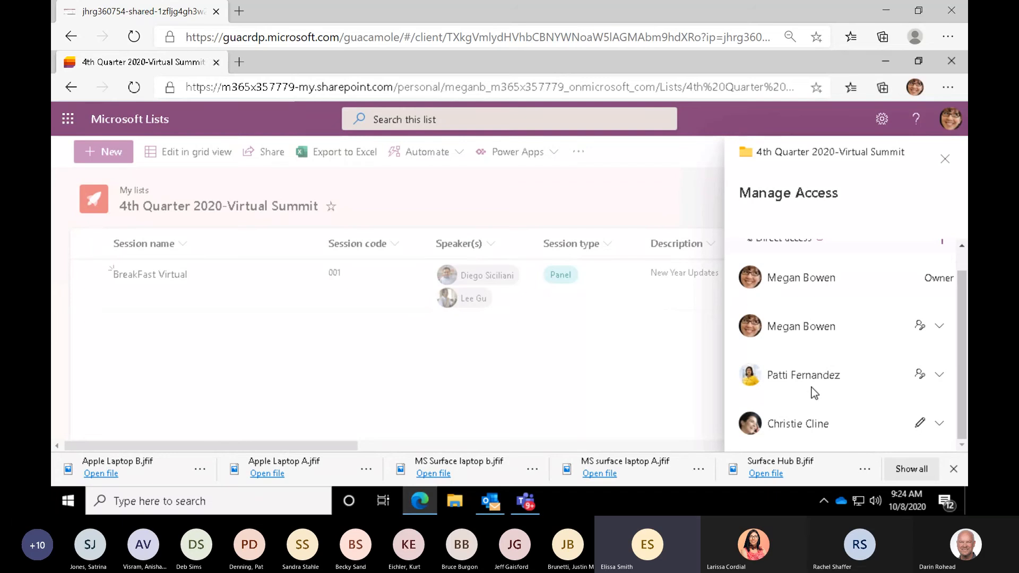
left_click(945, 161)
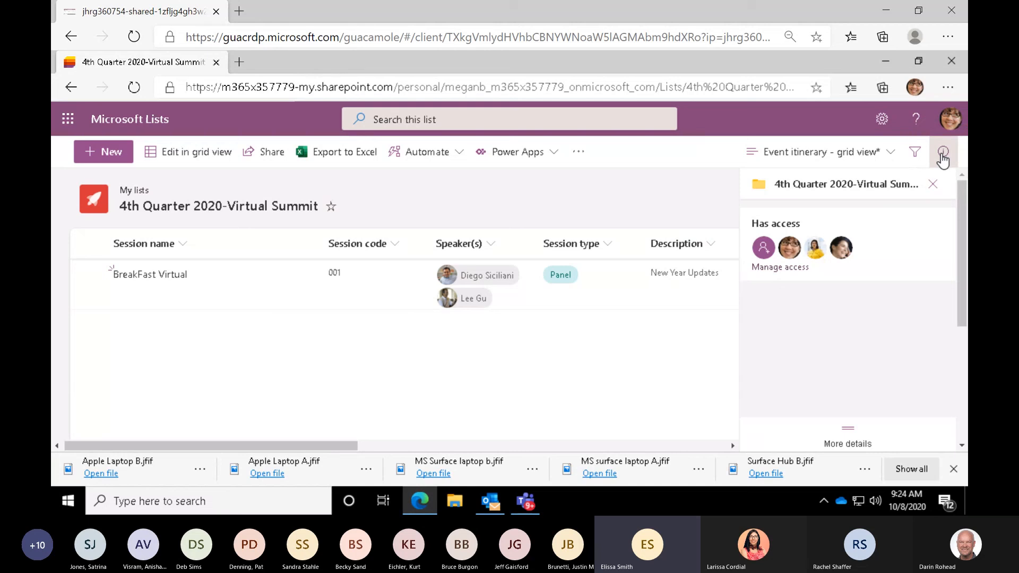
left_click(943, 153)
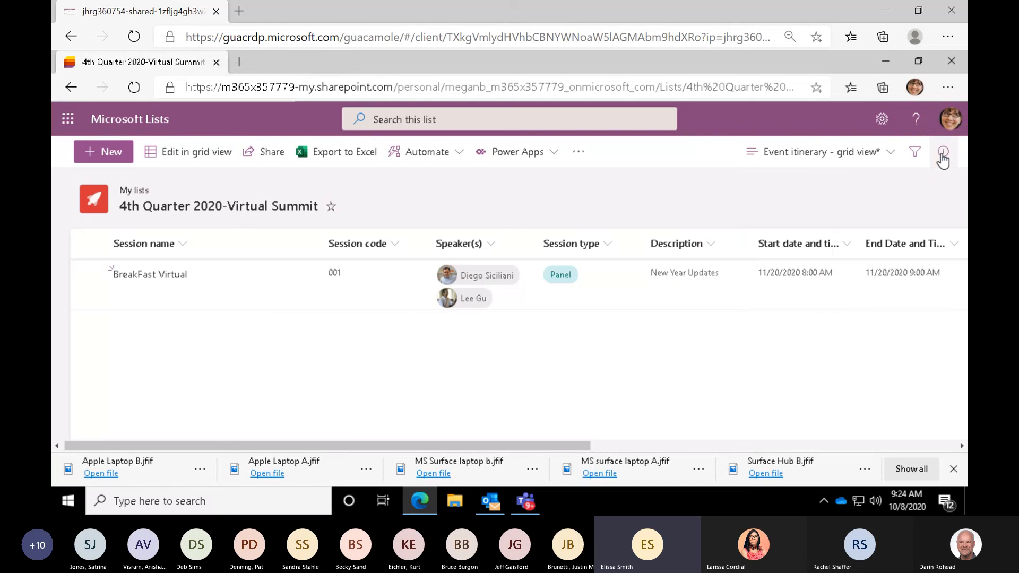
- Return to the Microsoft Lists home page and open the Expense Insights list from the recent lists
left_click(131, 120)
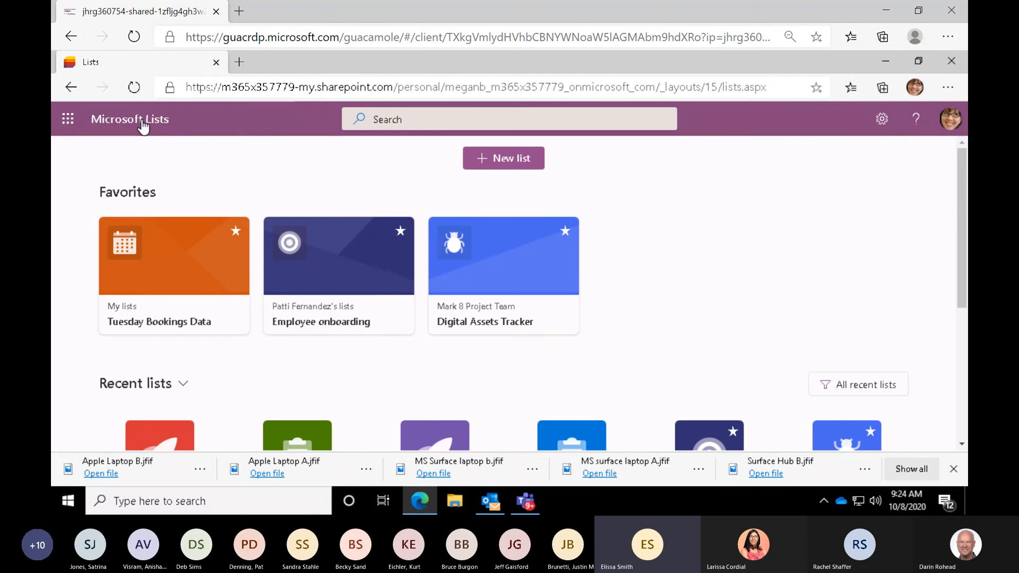
scroll(322, 356, "down", 2)
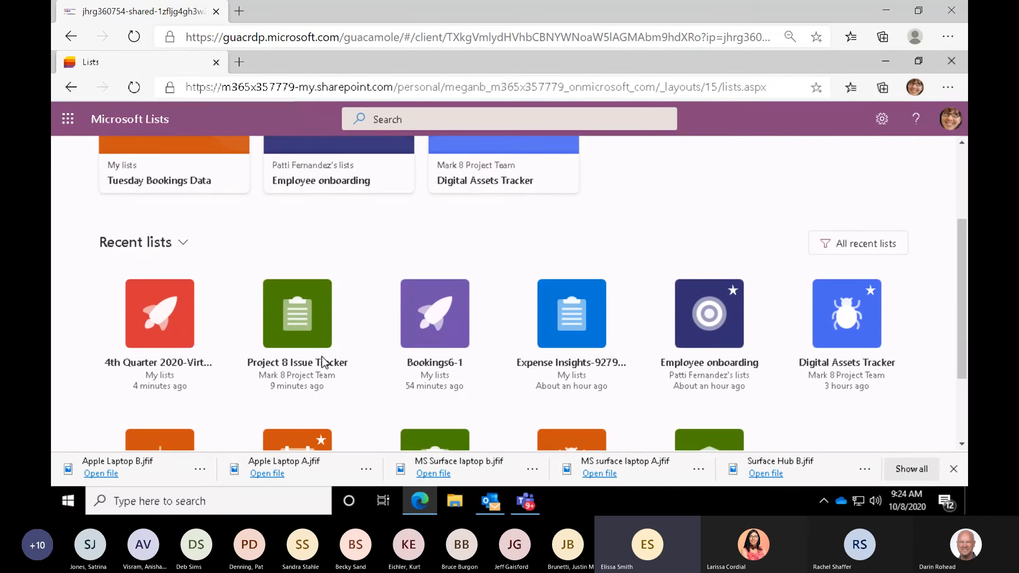
scroll(322, 361, "down", 1)
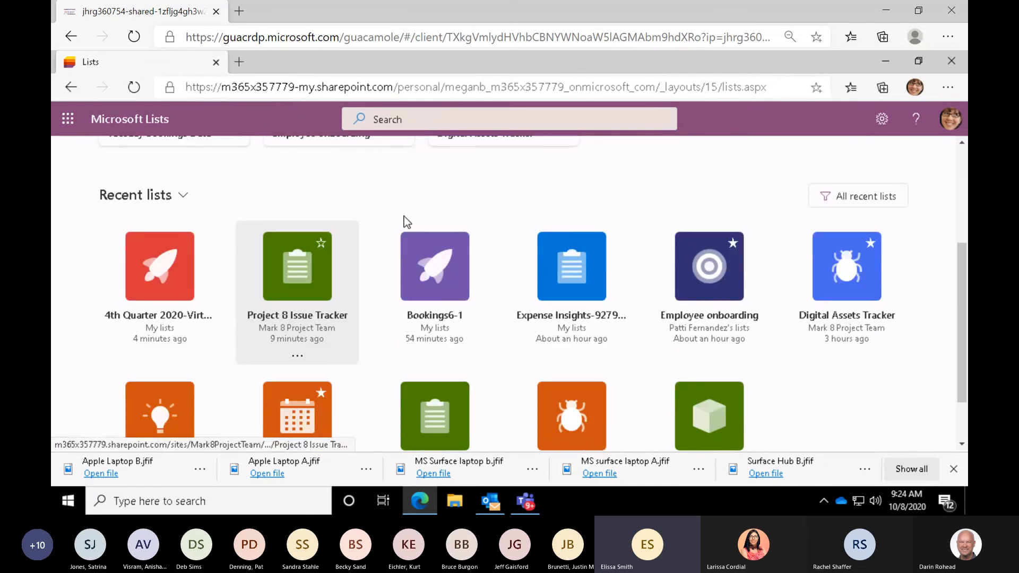
left_click(566, 287)
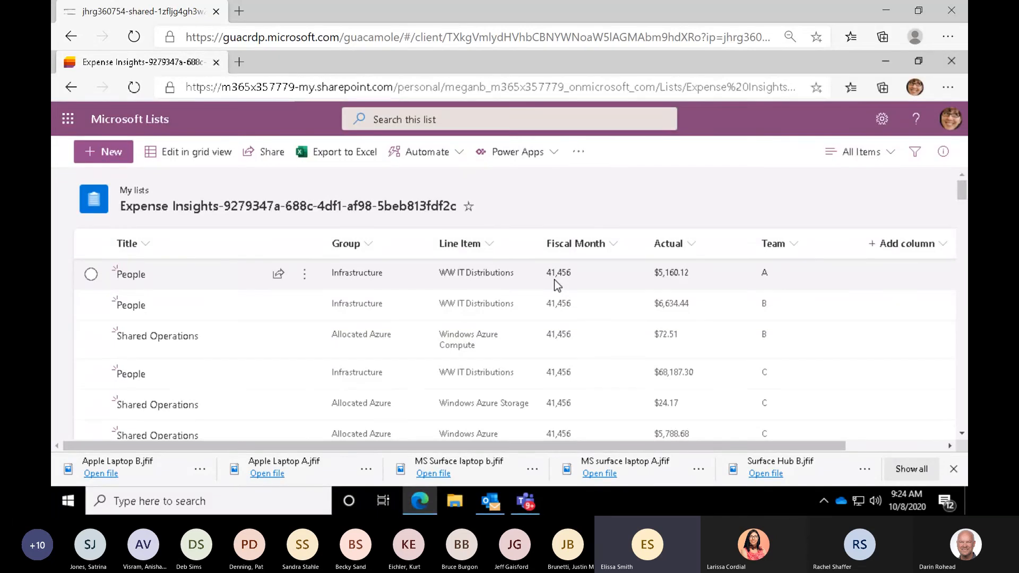
- Sort the Expense Insights list by the Group column from A to Z and look through the rows
left_click(370, 250)
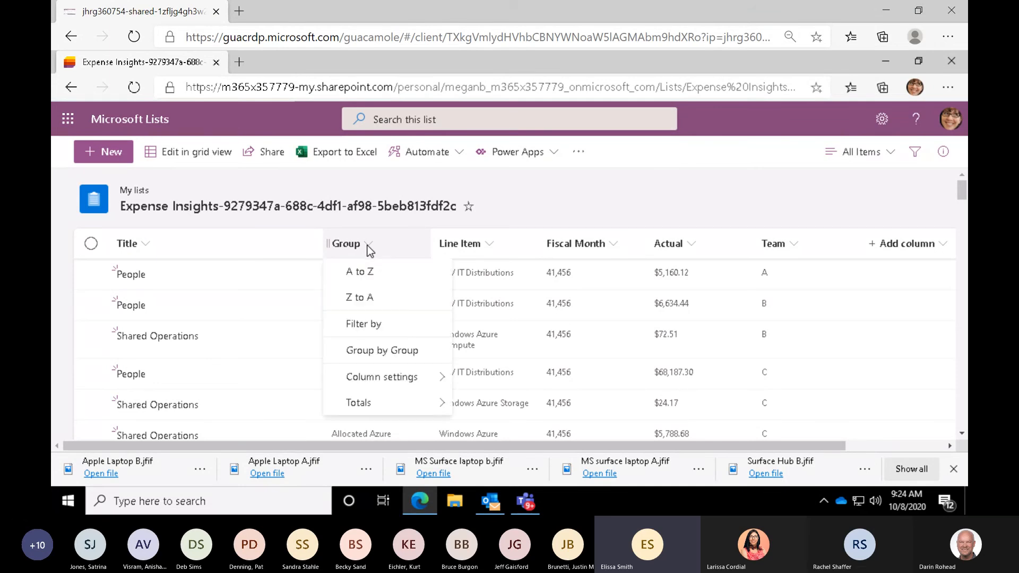
left_click(371, 273)
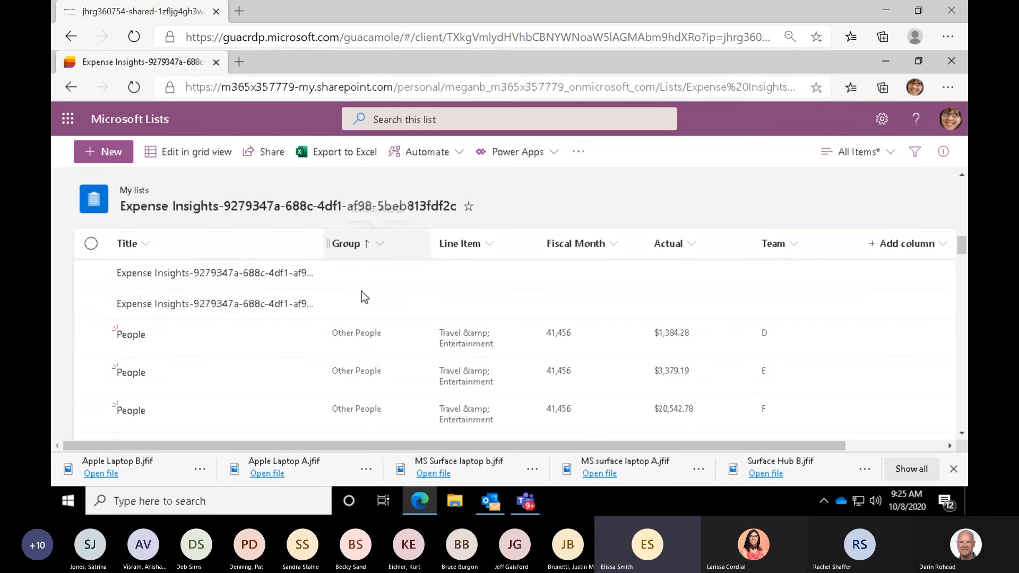
scroll(362, 291, "up", 2)
scroll(361, 291, "up", 5)
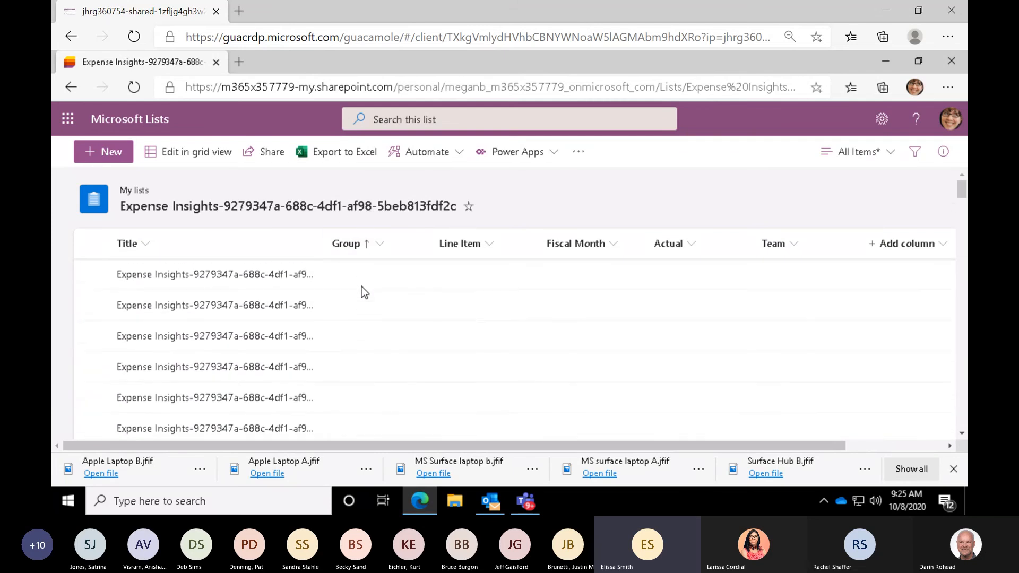
scroll(362, 286, "down", 10)
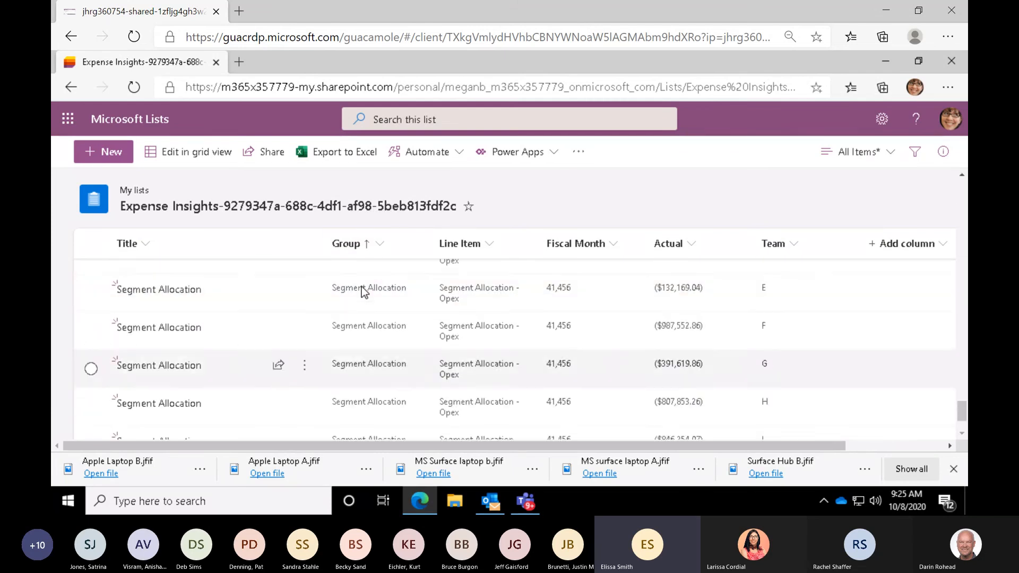
- Sort the Expense Insights list by the Group column from Z to A
left_click(380, 245)
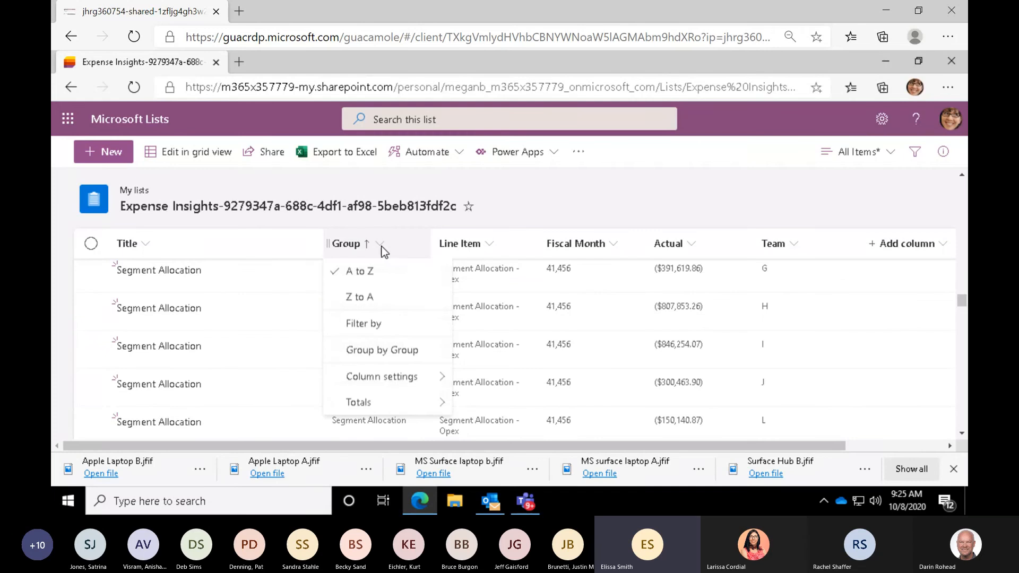
left_click(359, 300)
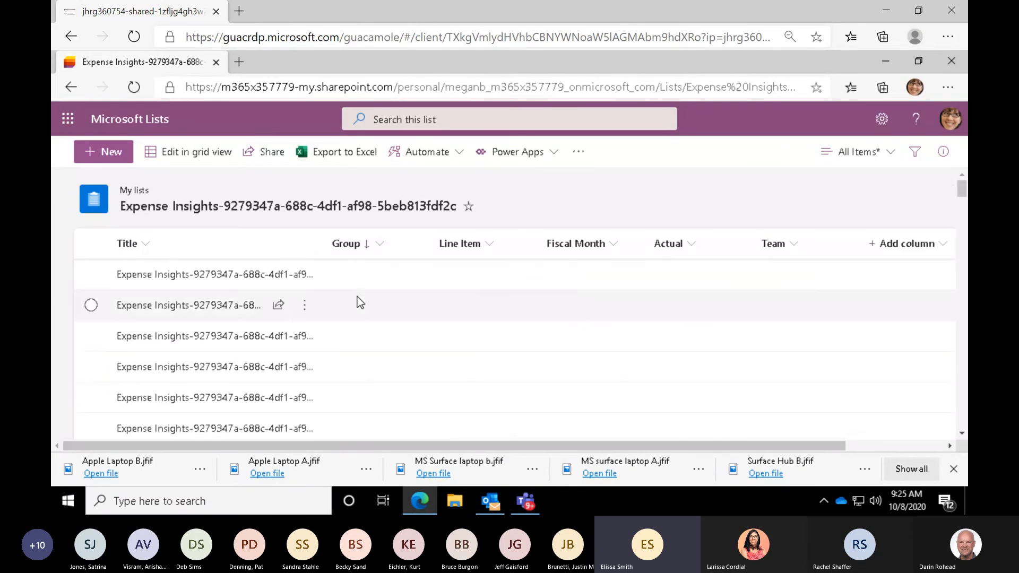
scroll(357, 297, "down", 5)
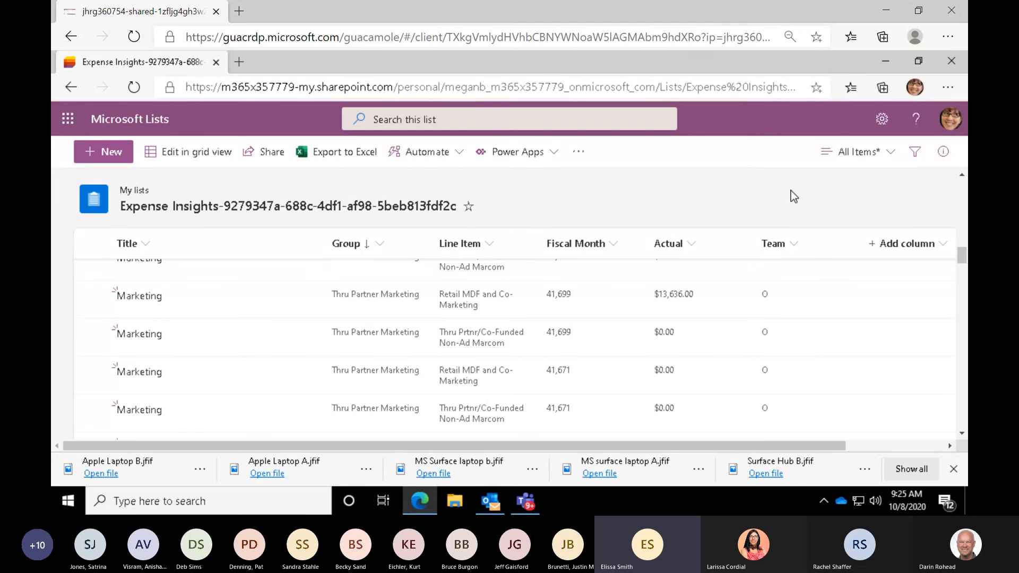
- Filter the Expense Insights list to fiscal month 41,760, review the matching rows, and clear the filter
left_click(915, 157)
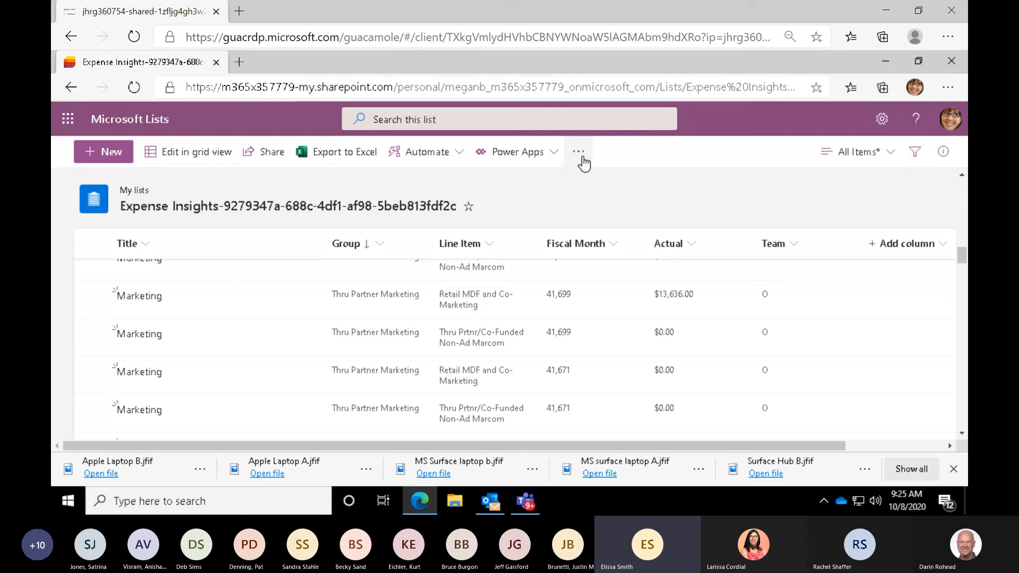
left_click(915, 153)
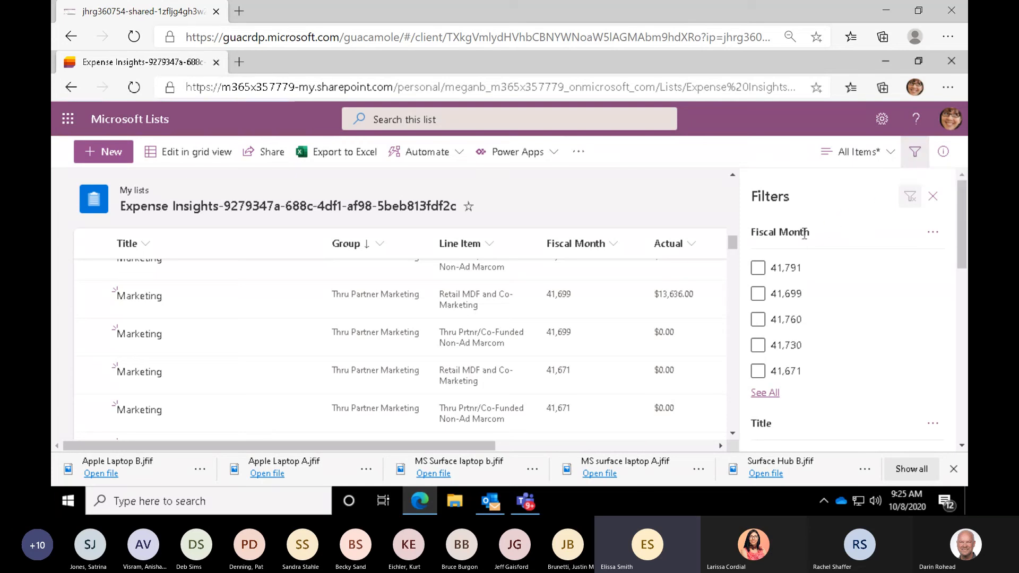
key("ctrl")
left_click(757, 321)
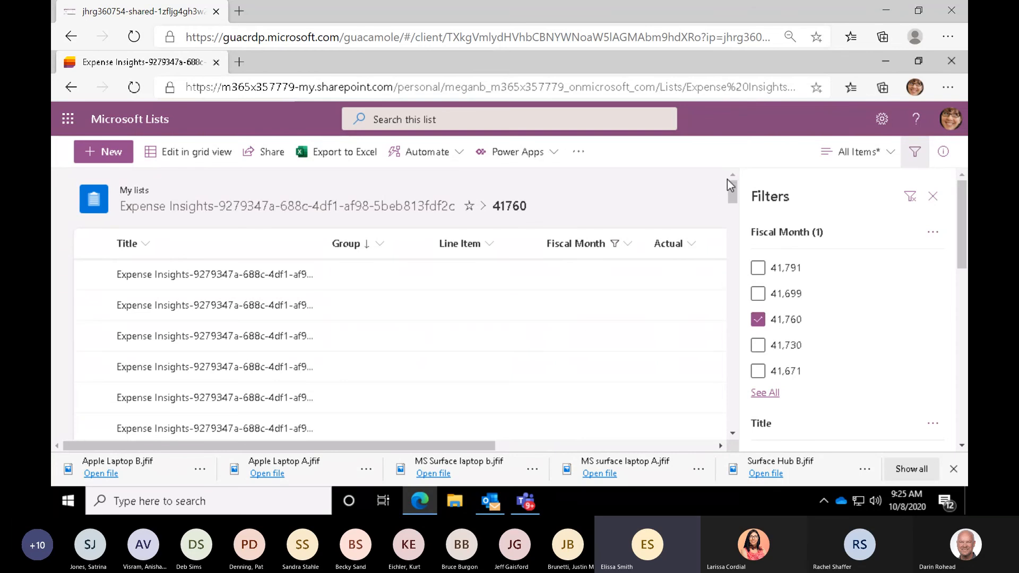
left_click_drag(732, 194, 724, 300)
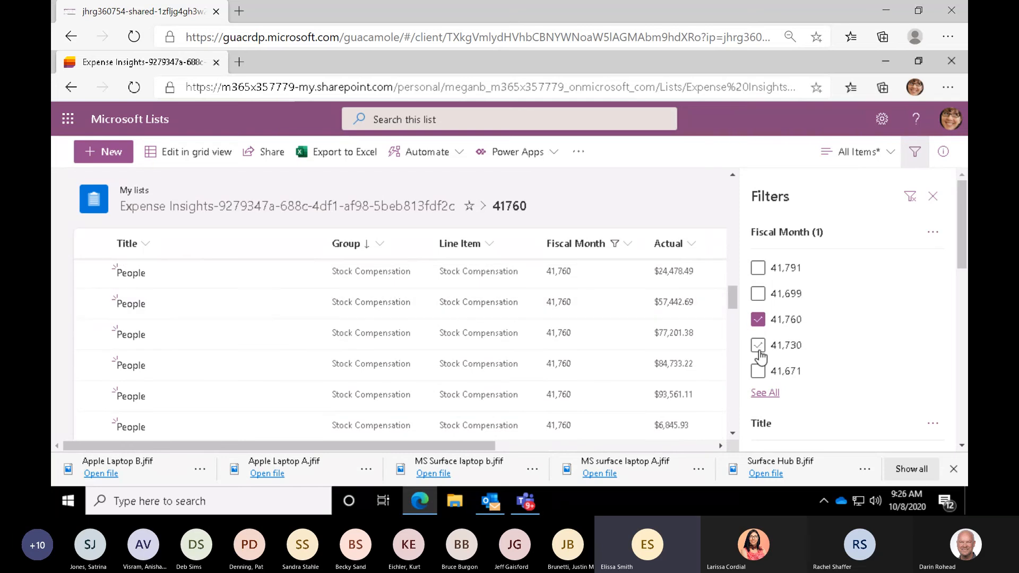
left_click(627, 248)
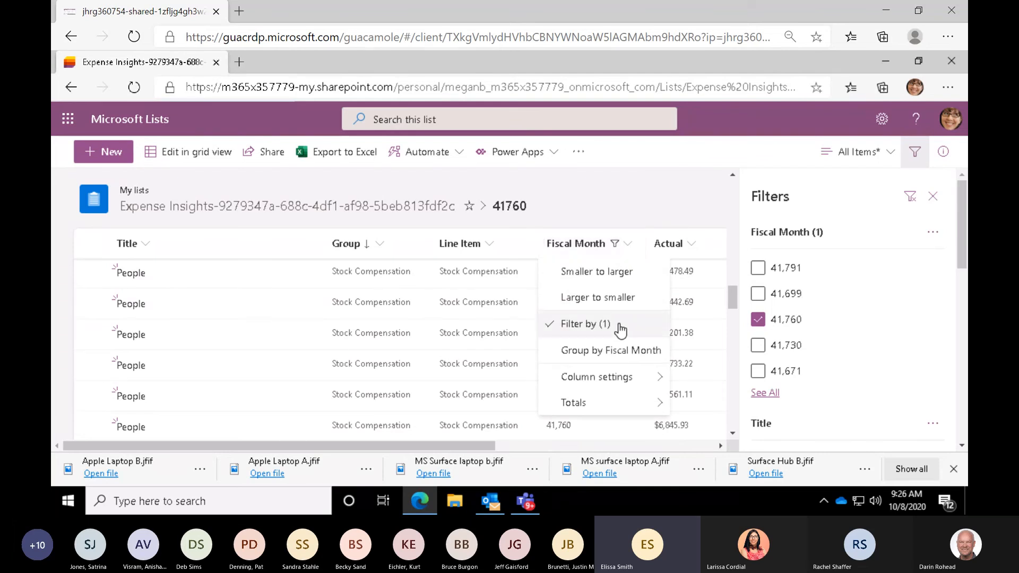
left_click(909, 201)
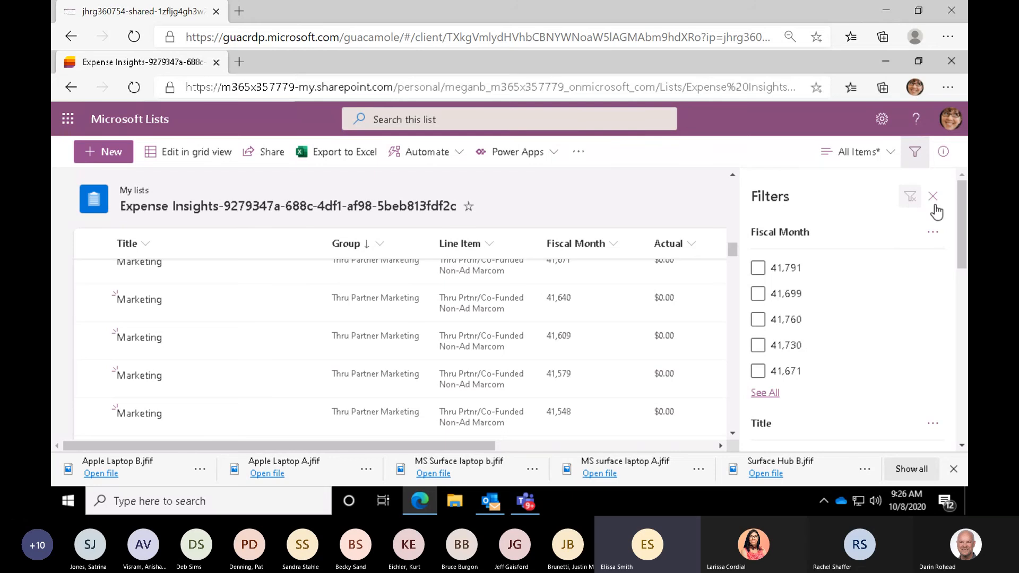
- Filter the Expense Insights list to the Auto line item, review the matching rows, and remove that filter
scroll(960, 223, "down", 2)
left_click_drag(961, 248, 966, 280)
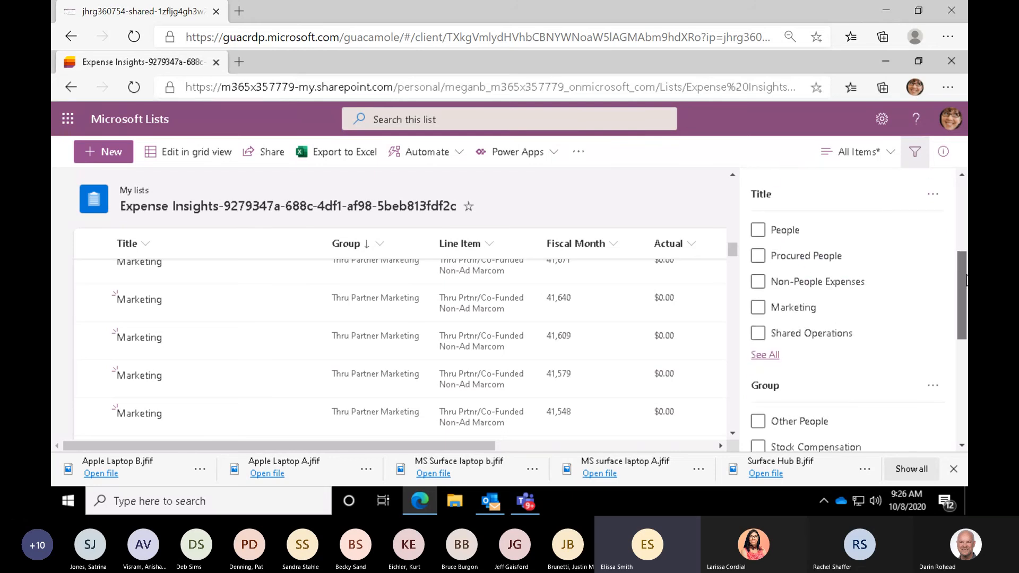
left_click_drag(966, 281, 965, 398)
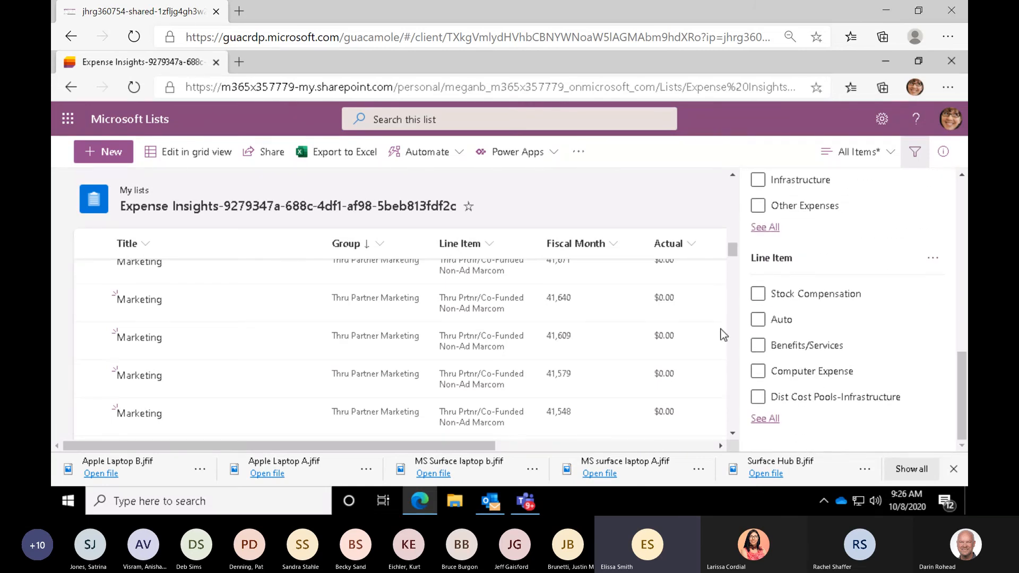
left_click(756, 322)
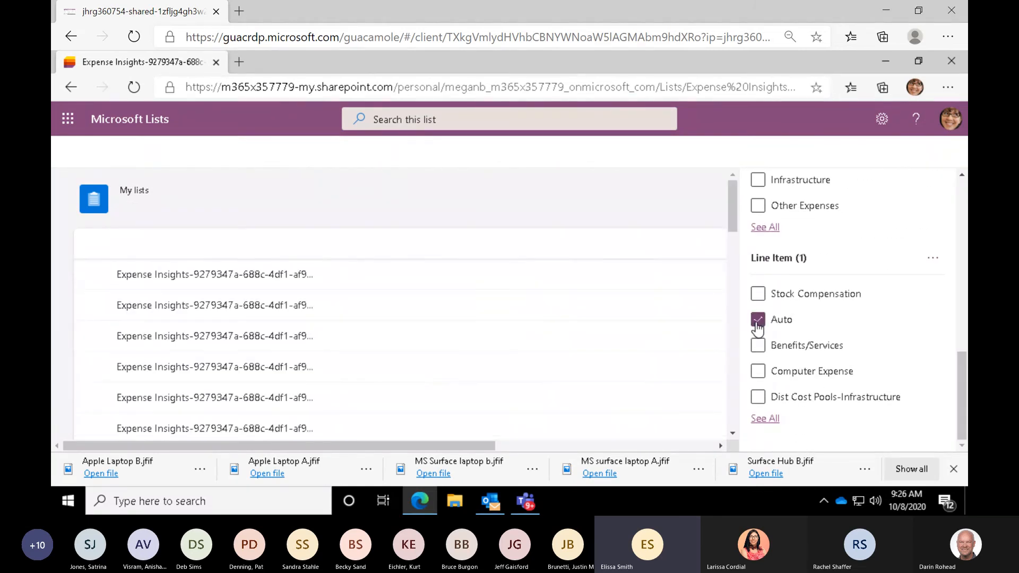
left_click_drag(733, 198, 731, 338)
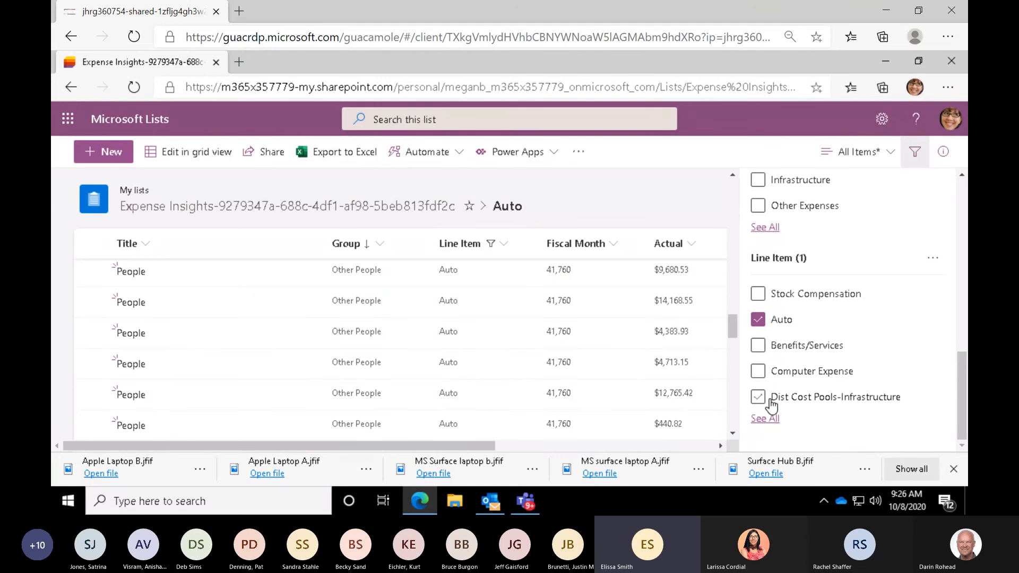
left_click(756, 321)
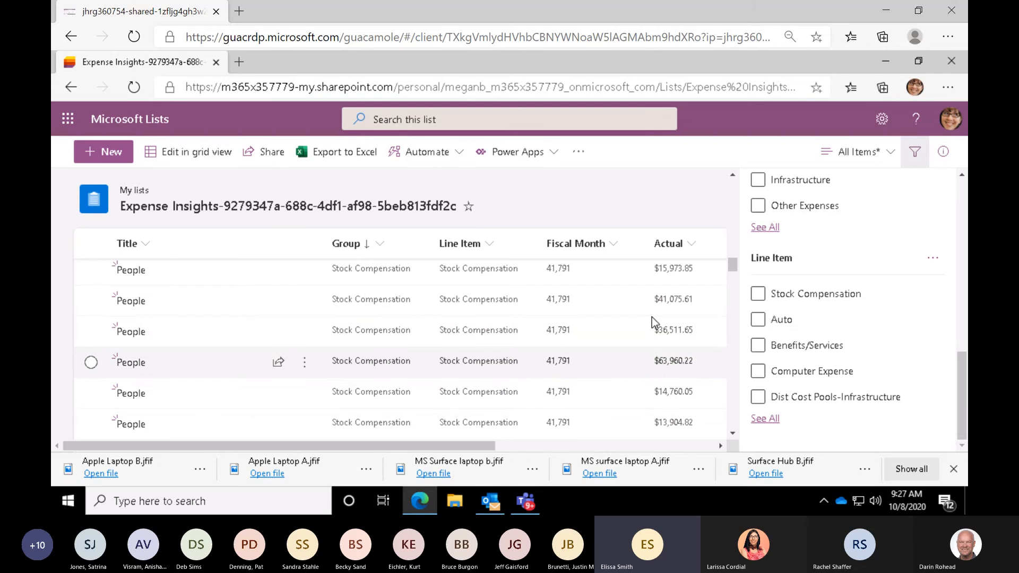
- Close the filter options and go back to the Microsoft Lists home page
left_click(908, 160)
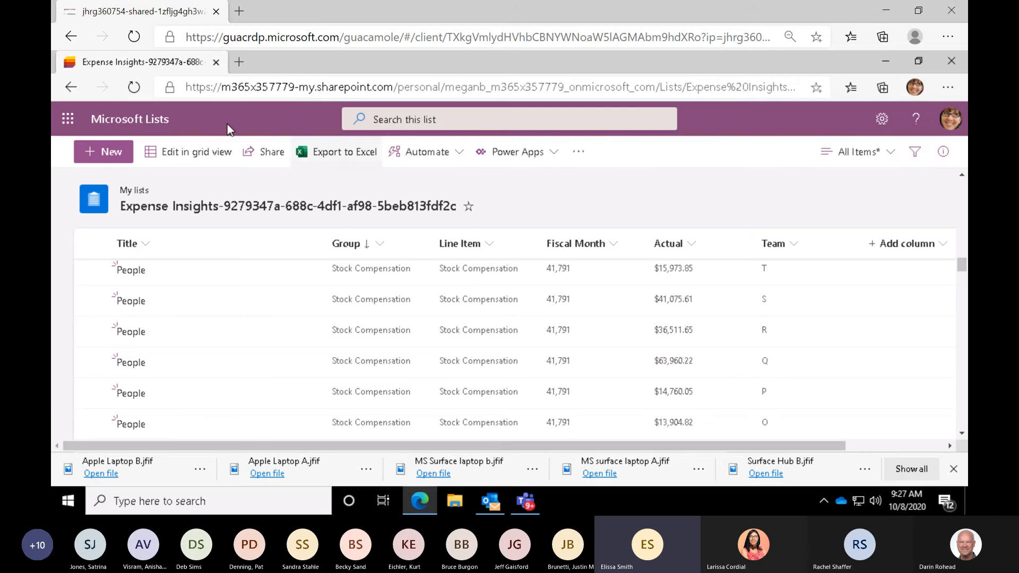
left_click(134, 121)
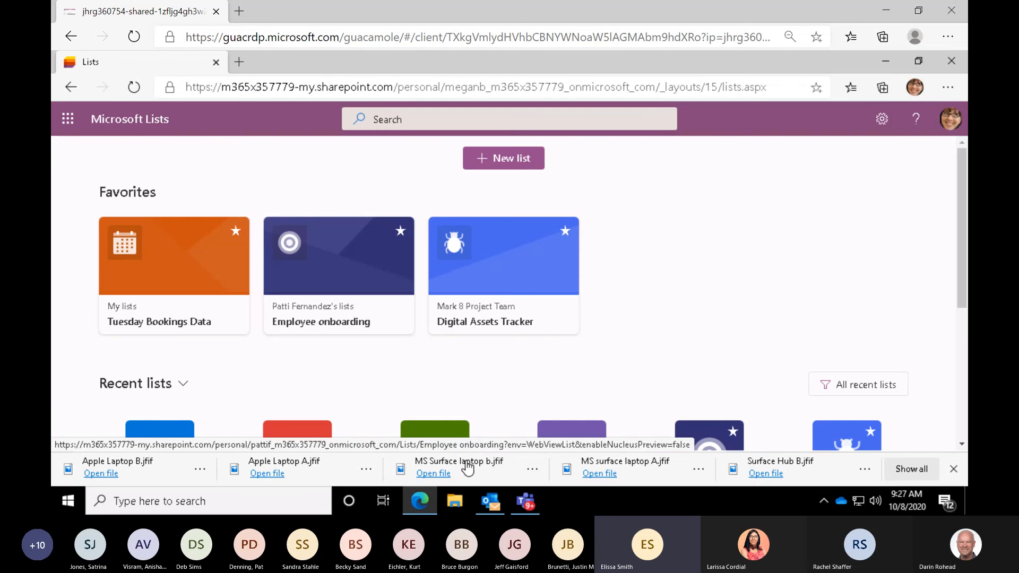
- Open the Bookings6-1 workbook from the OneDrive - Contoso folder in File Explorer
left_click(455, 501)
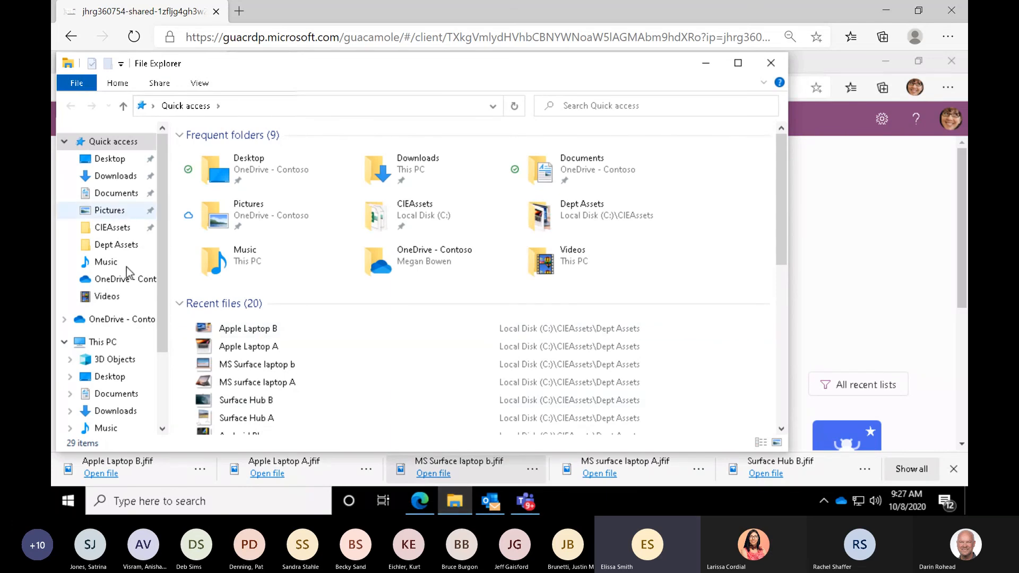
left_click(122, 320)
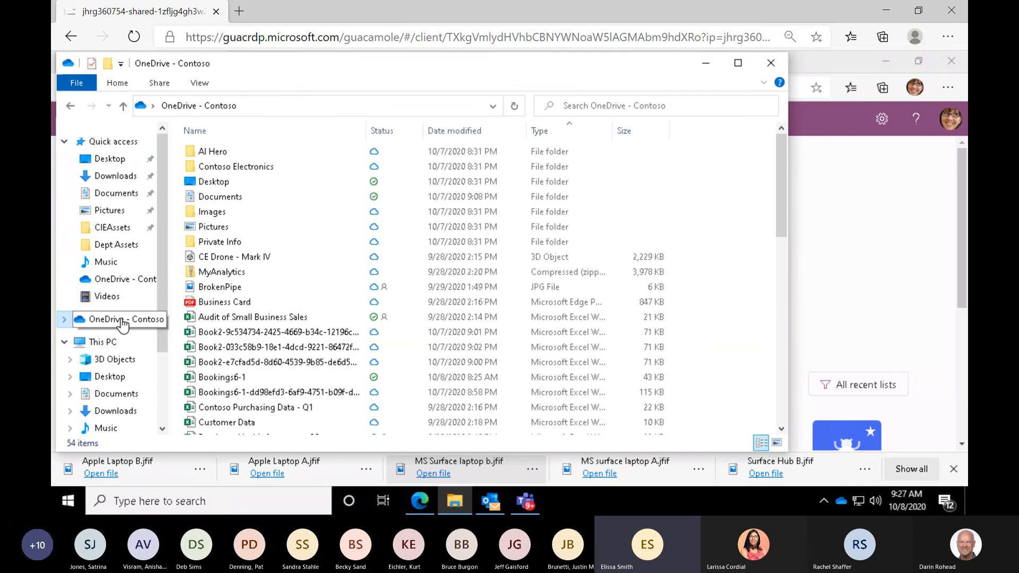
double_click(240, 379)
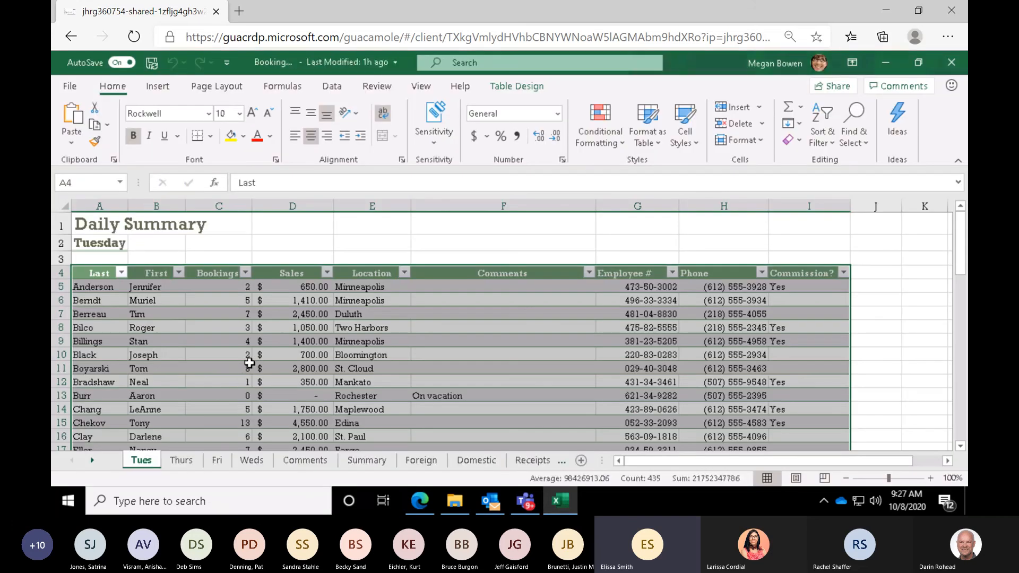
- Look over the Tuesday daily summary table down to its last row and return to the start of the sheet
left_click(248, 364)
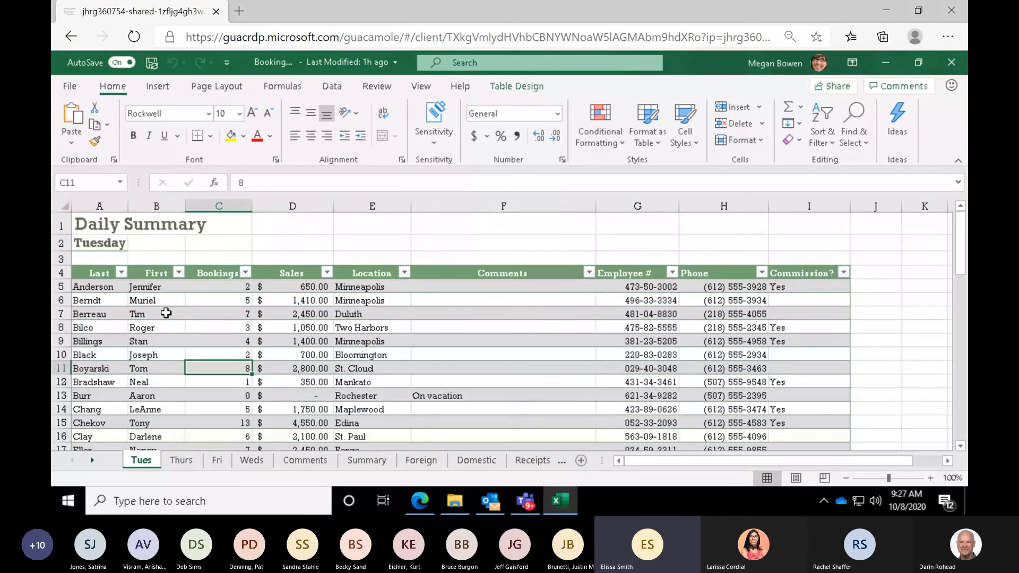
key("ctrl+End")
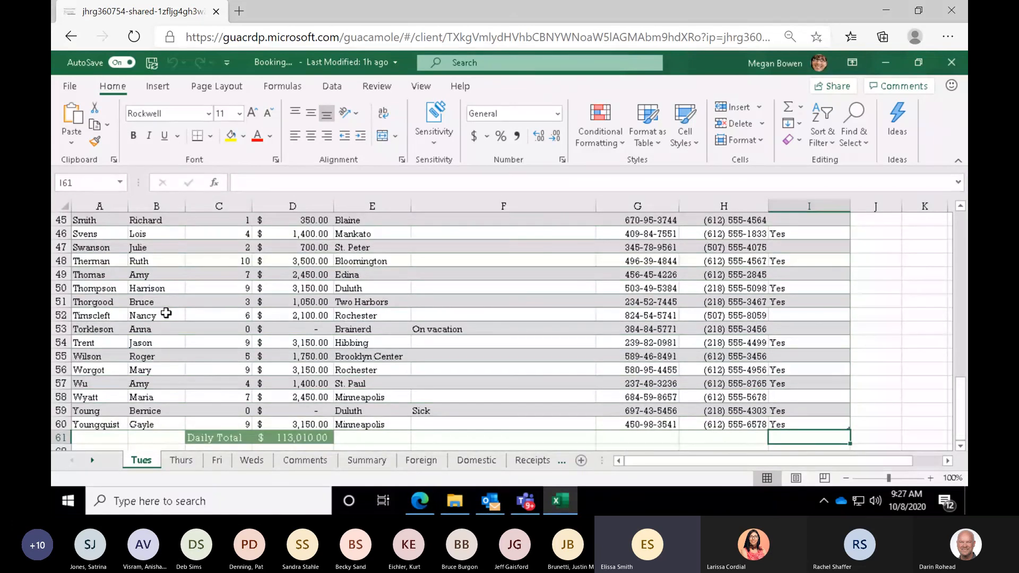
key("ctrl+Home")
key("ctrl+c")
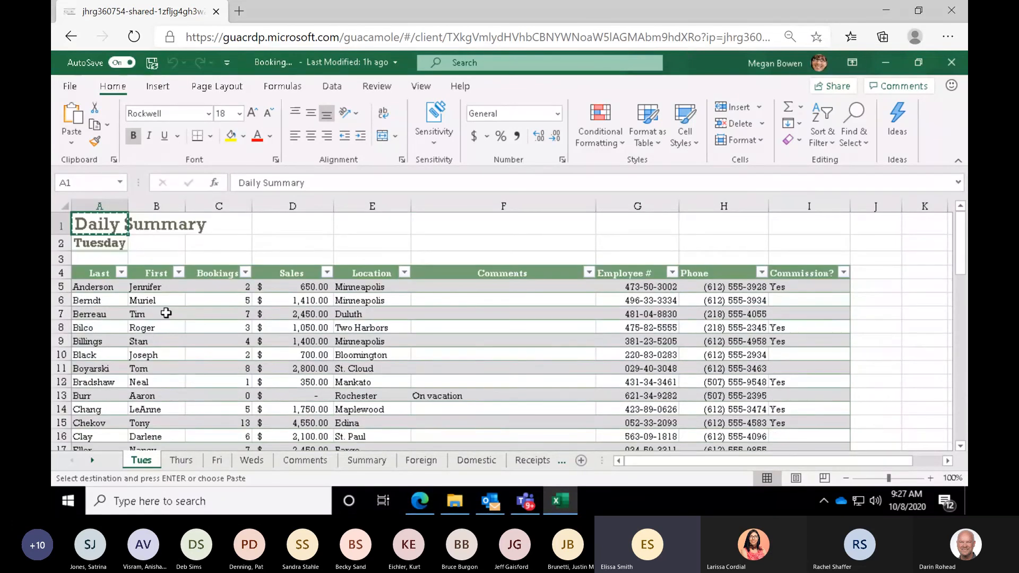
key("Escape")
left_click(166, 313)
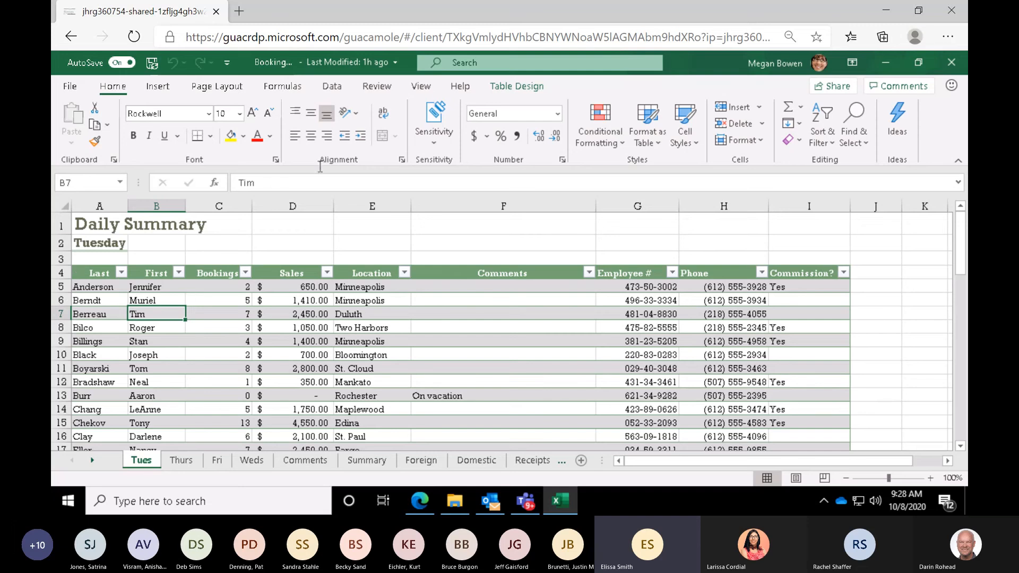
- Convert the Tuesday bookings table to a normal range and dismiss the autosave notice
left_click(514, 89)
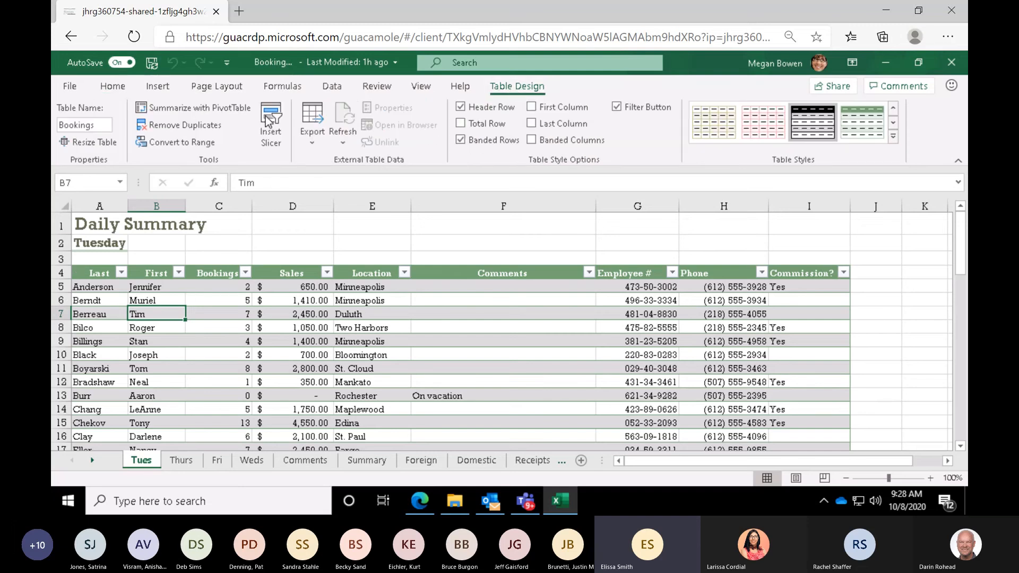
left_click(193, 145)
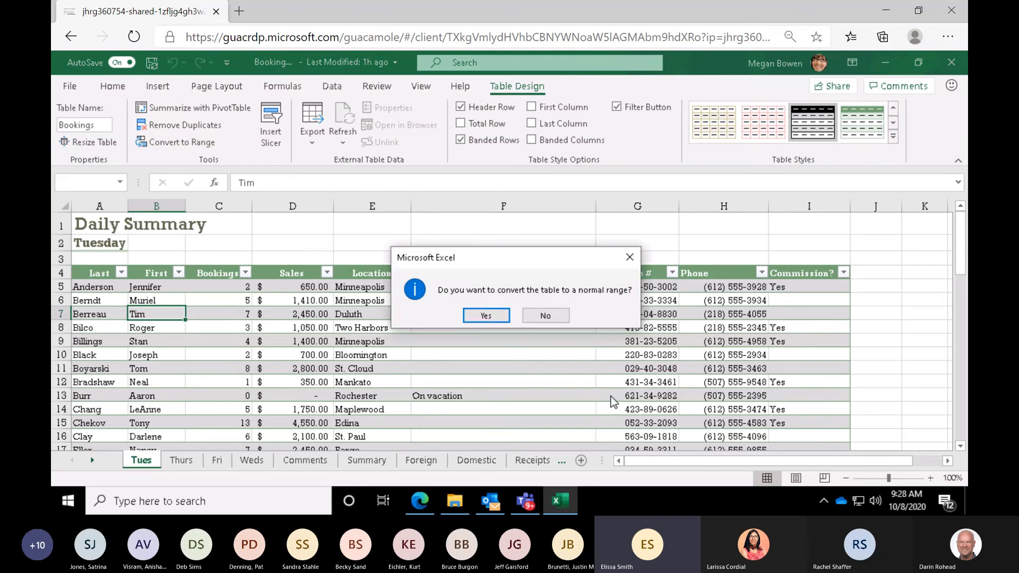
left_click(486, 316)
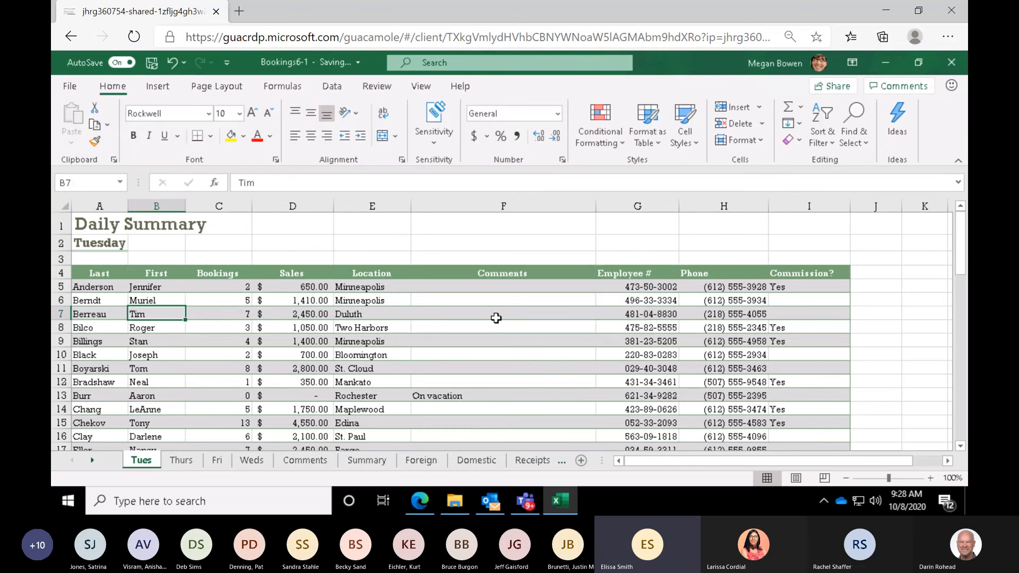
left_click(384, 344)
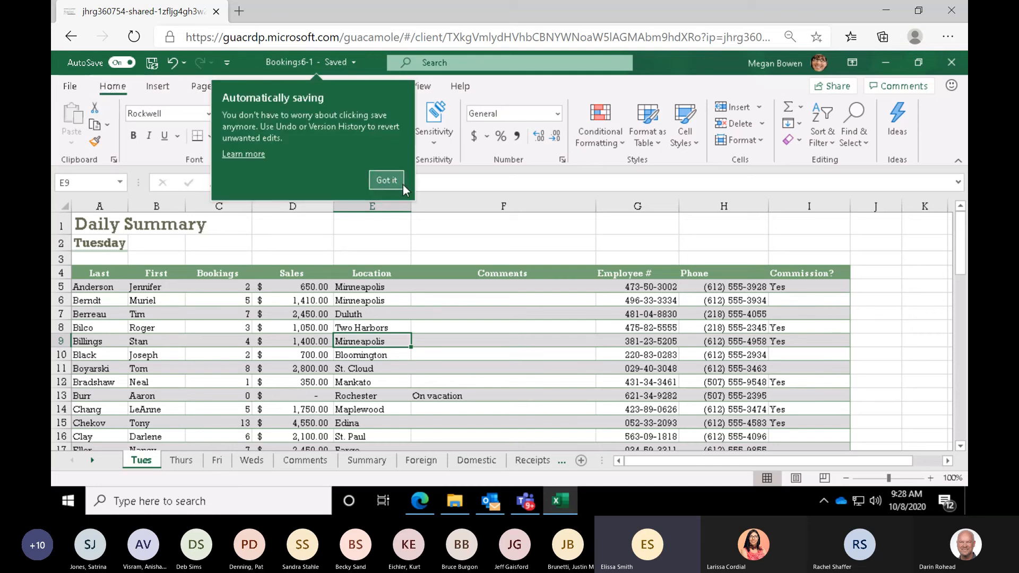
left_click(386, 181)
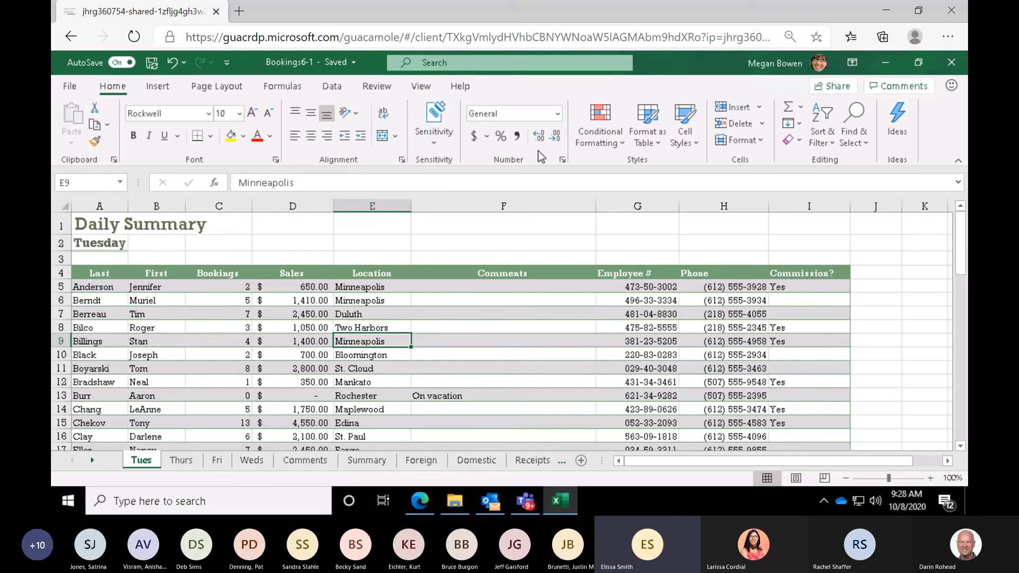
- Format the range A4:I60 as a table with headers using a blue Medium style, and decline the Ideas suggestion
left_click(638, 142)
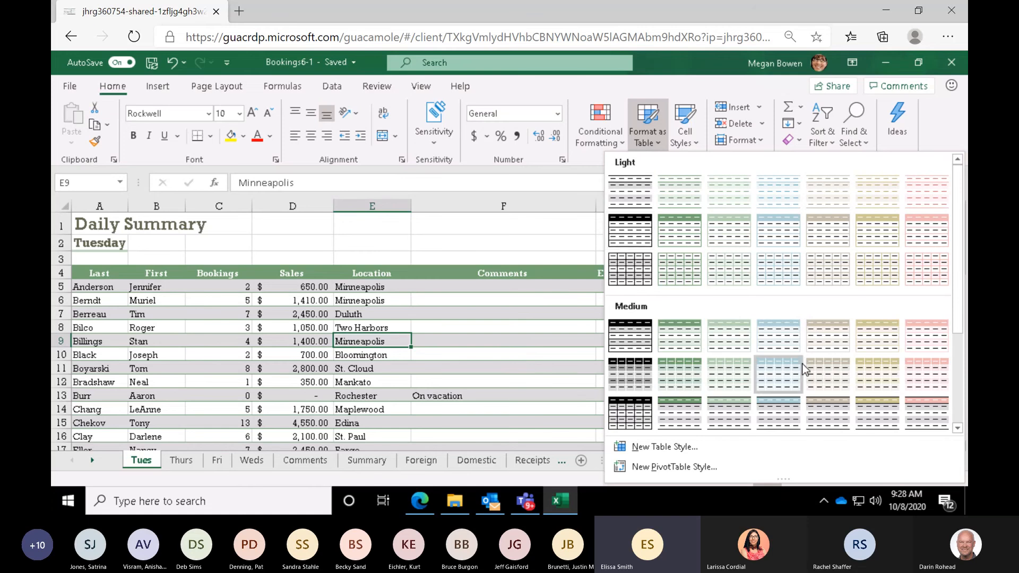
left_click(789, 341)
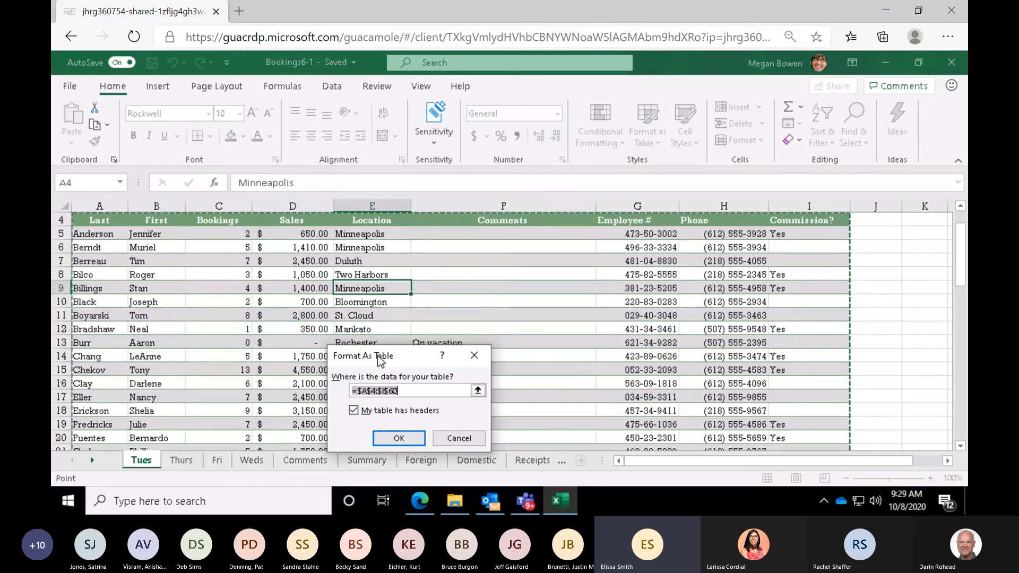
left_click_drag(380, 360, 426, 184)
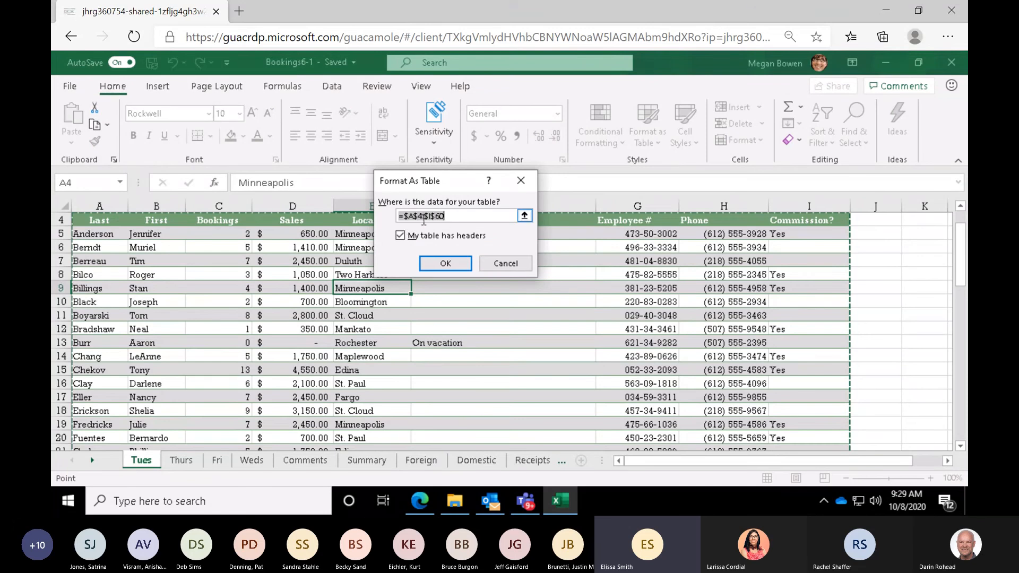
left_click(443, 269)
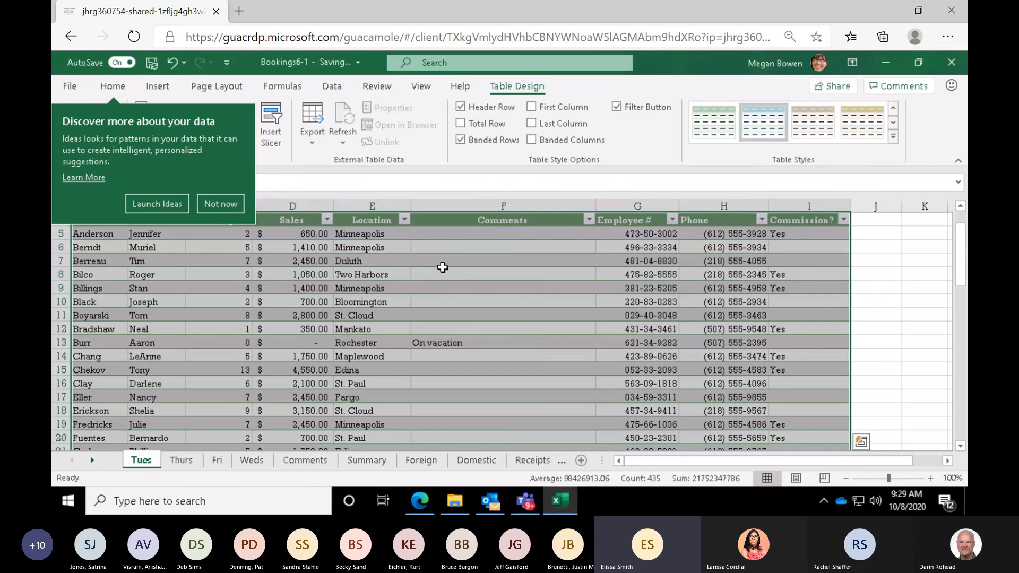
left_click(217, 203)
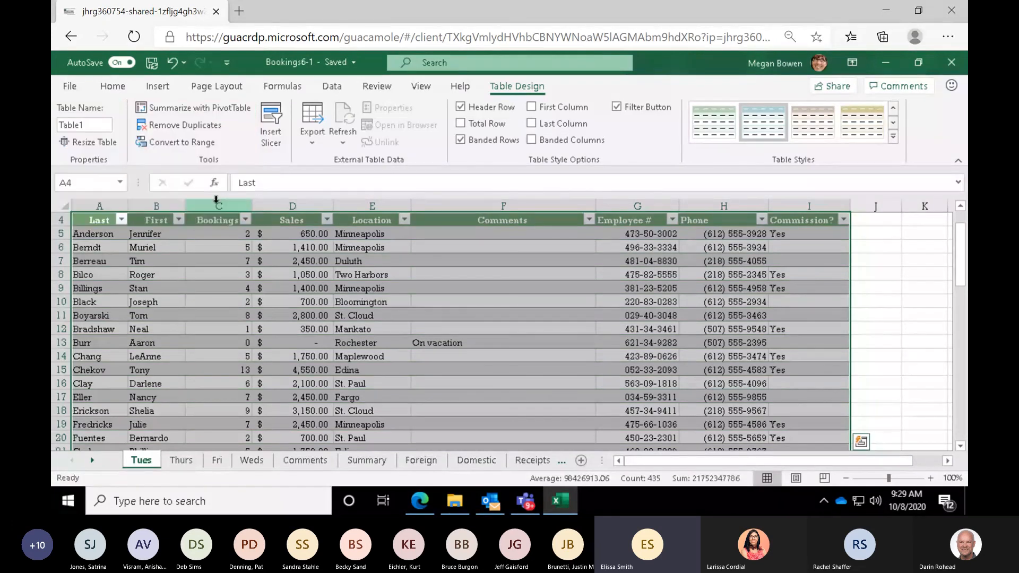
left_click(223, 275)
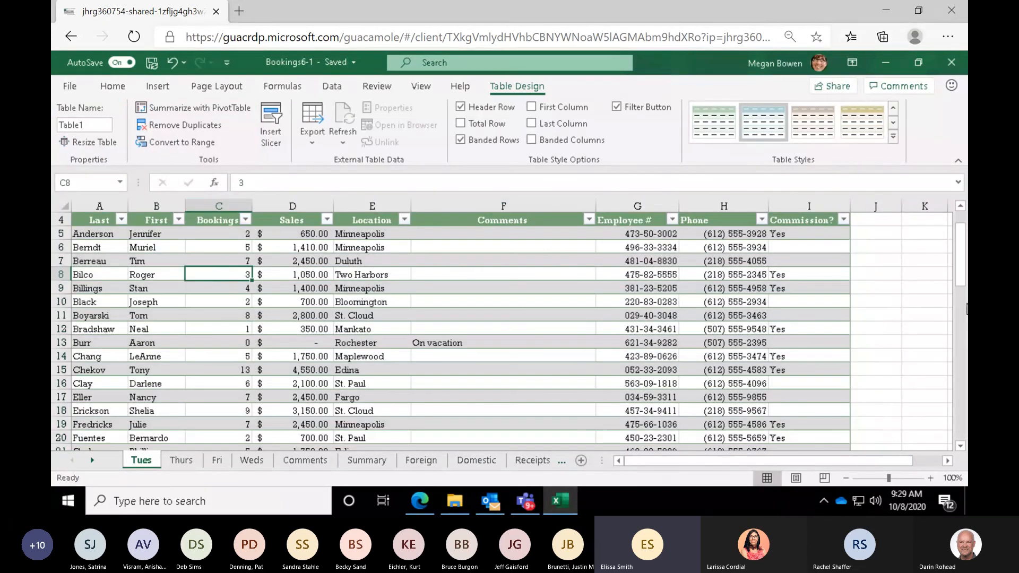
- Rename the new table on the Tues sheet as Tuesday_Bookings
left_click_drag(960, 281, 953, 234)
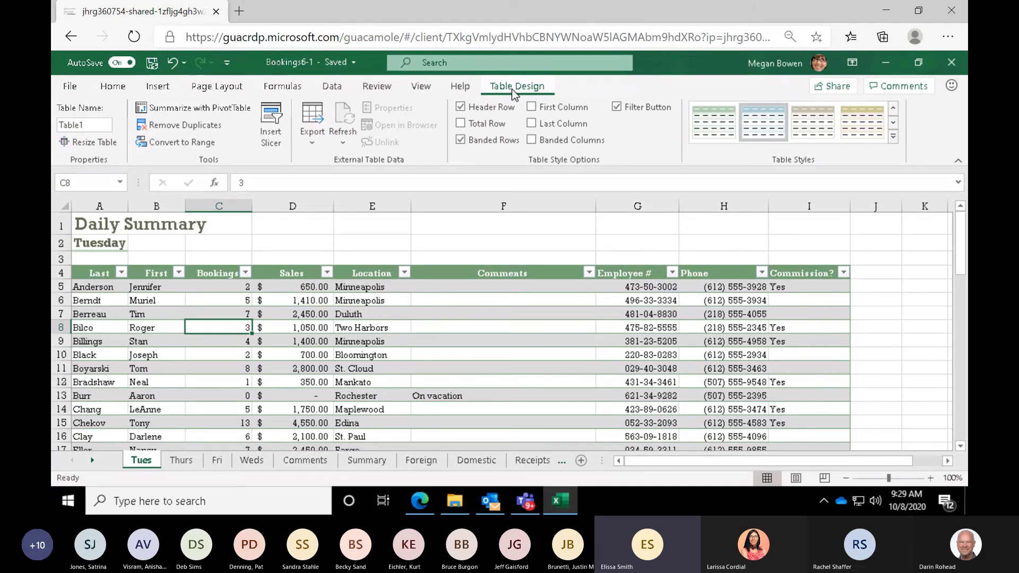
left_click(89, 126)
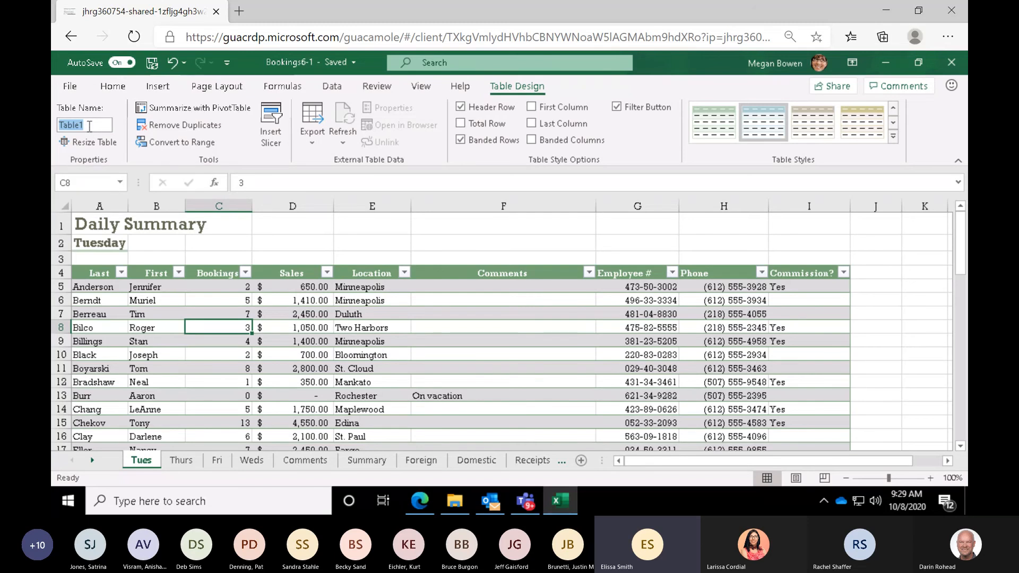
type("Tuesday")
type("_Bookings")
key("Return")
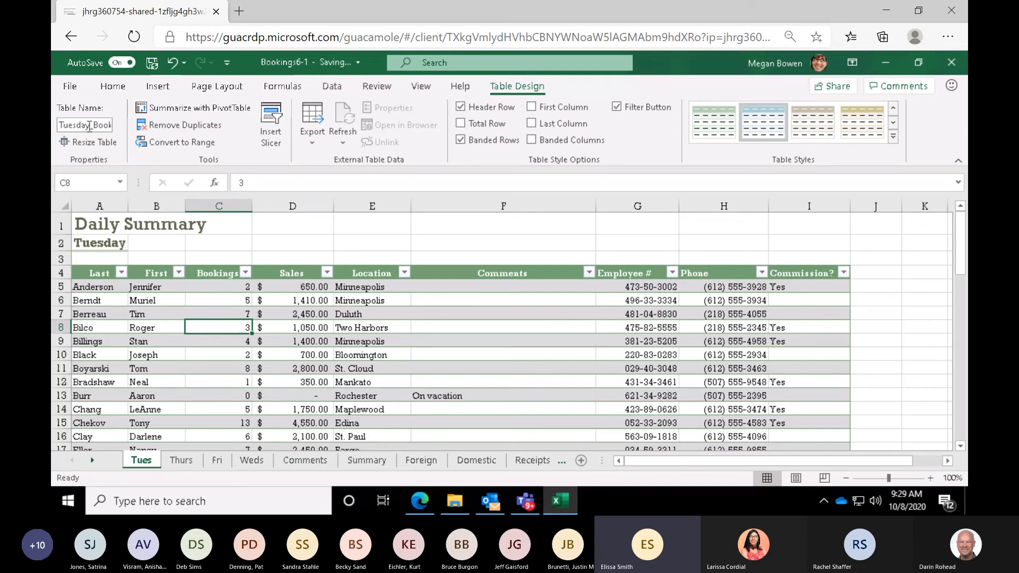
- Close the workbook and File Explorer, and start a new list from Excel in Microsoft Lists
left_click(950, 68)
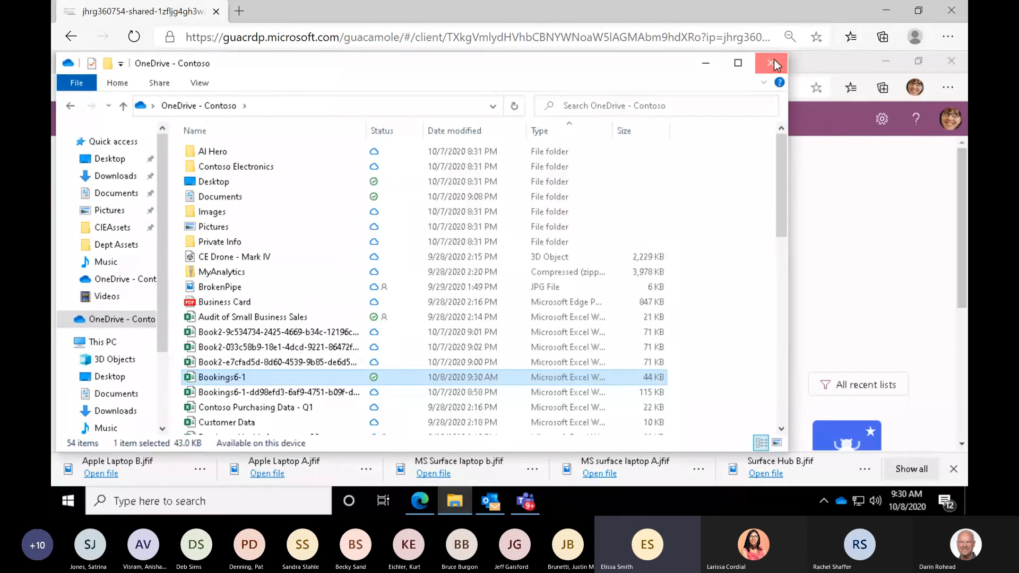
left_click(772, 63)
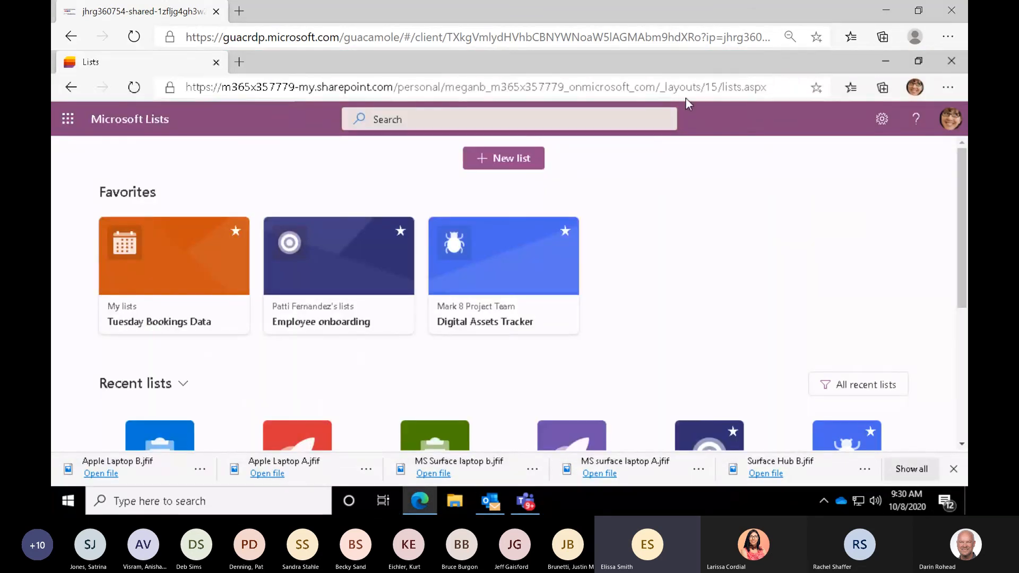
left_click(500, 165)
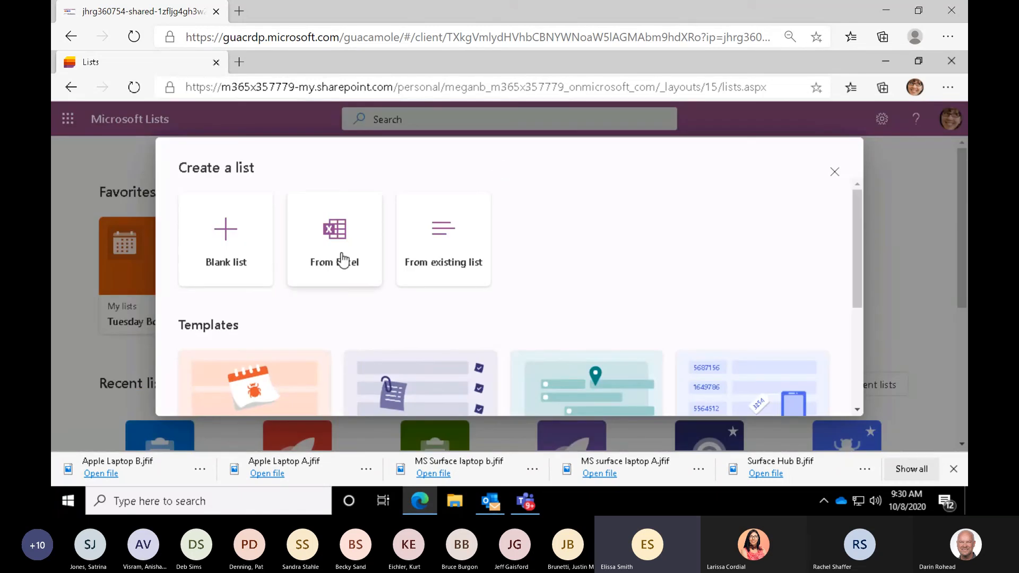
left_click(343, 260)
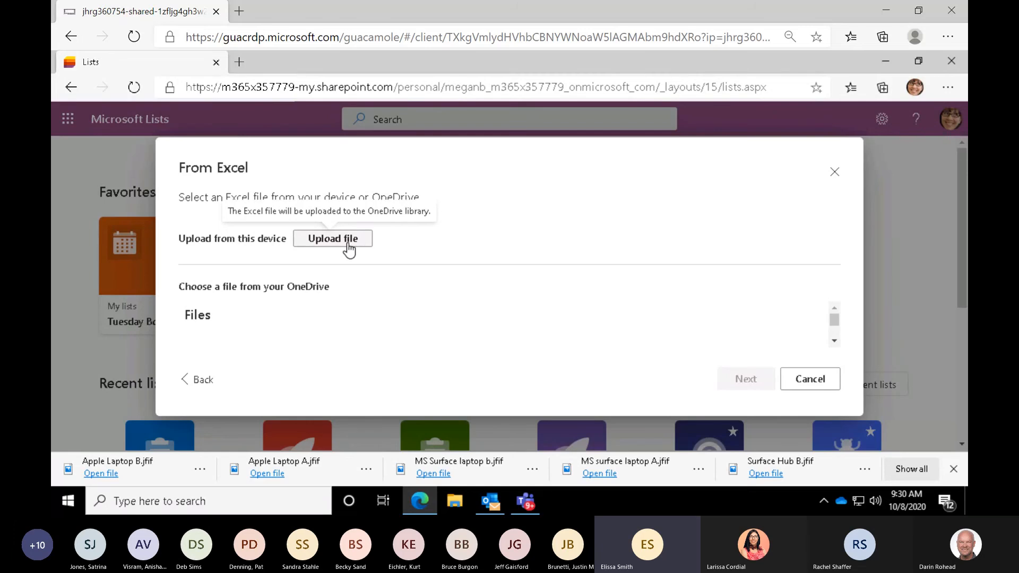
- Choose Bookings6-1.xlsx from OneDrive as the list source and keep Tuesday_Bookings as the table to import
left_click(299, 293)
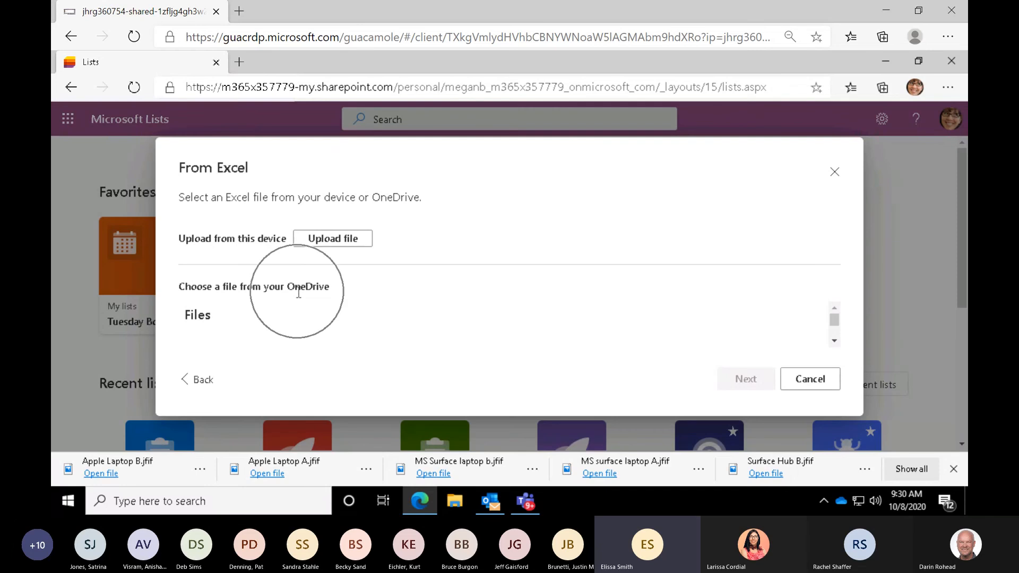
left_click(836, 342)
left_click(836, 343)
left_click(836, 342)
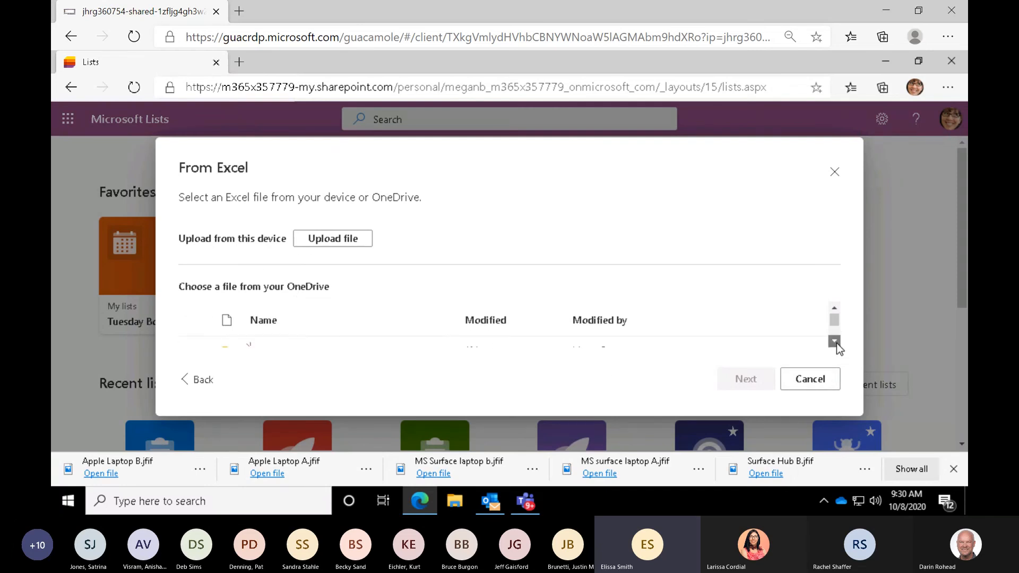
left_click(836, 343)
left_click(836, 343)
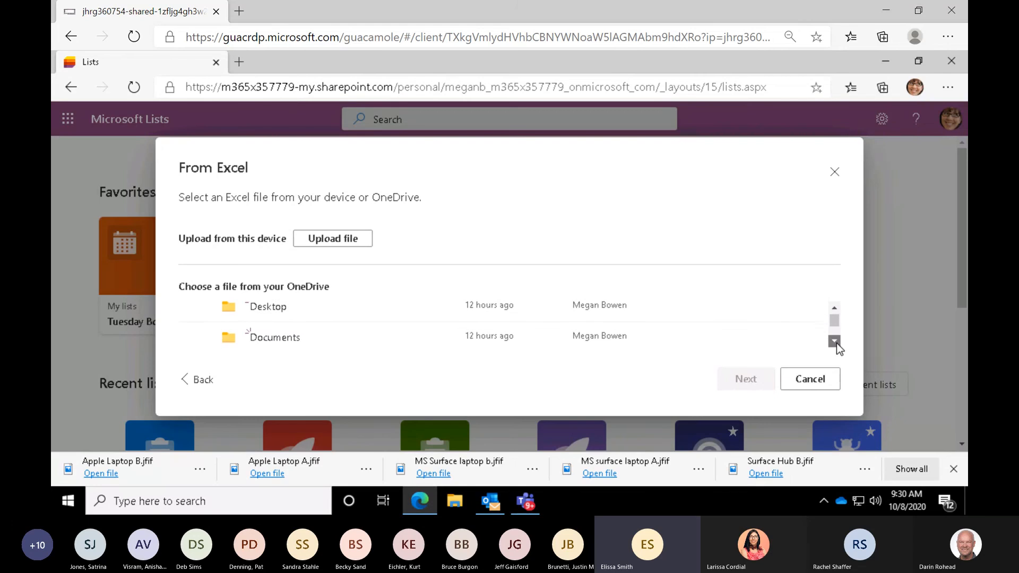
left_click(837, 343)
left_click(836, 343)
left_click(836, 342)
left_click(836, 343)
left_click(837, 343)
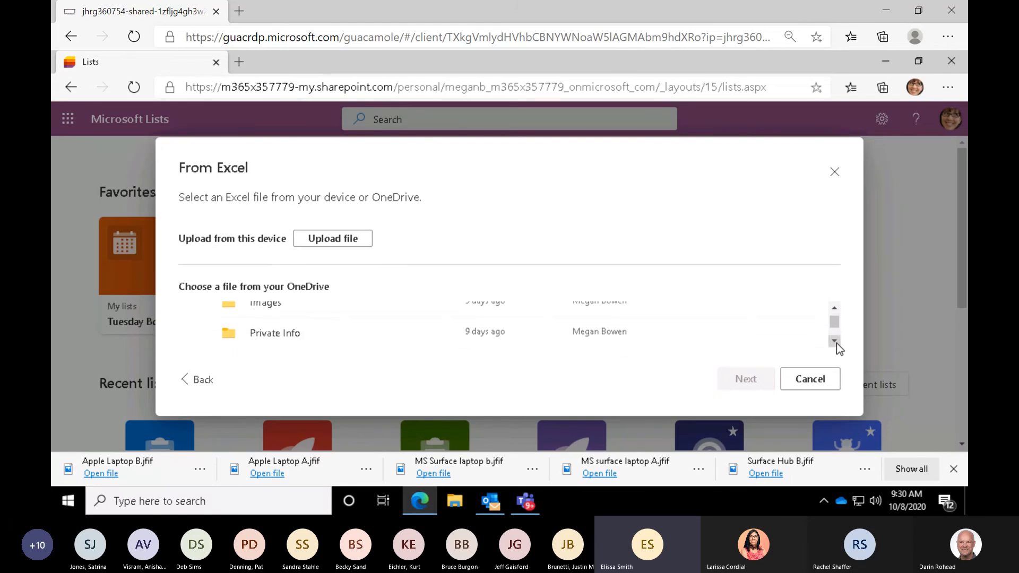
left_click(836, 343)
left_click(837, 342)
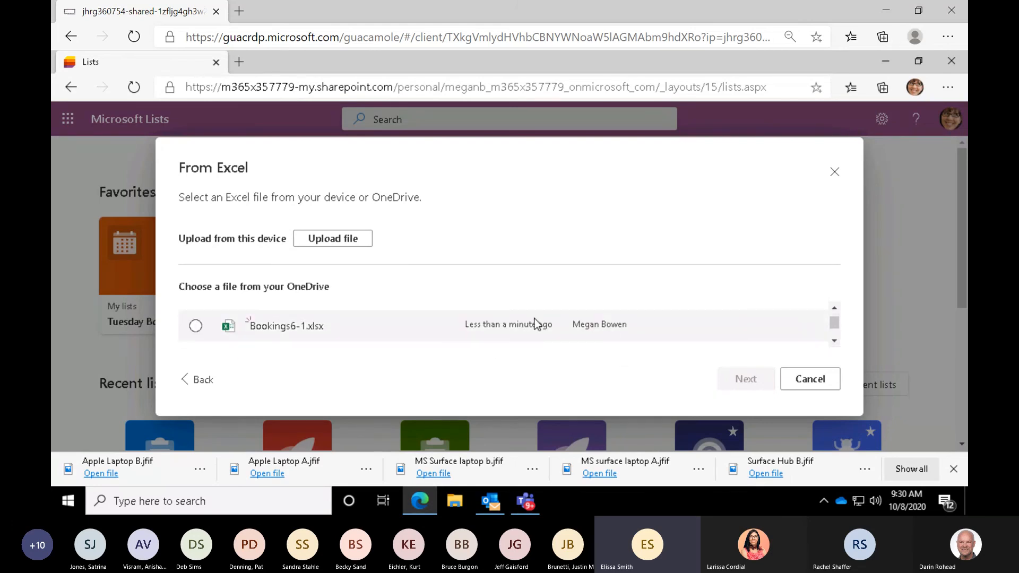
mouse_move(263, 328)
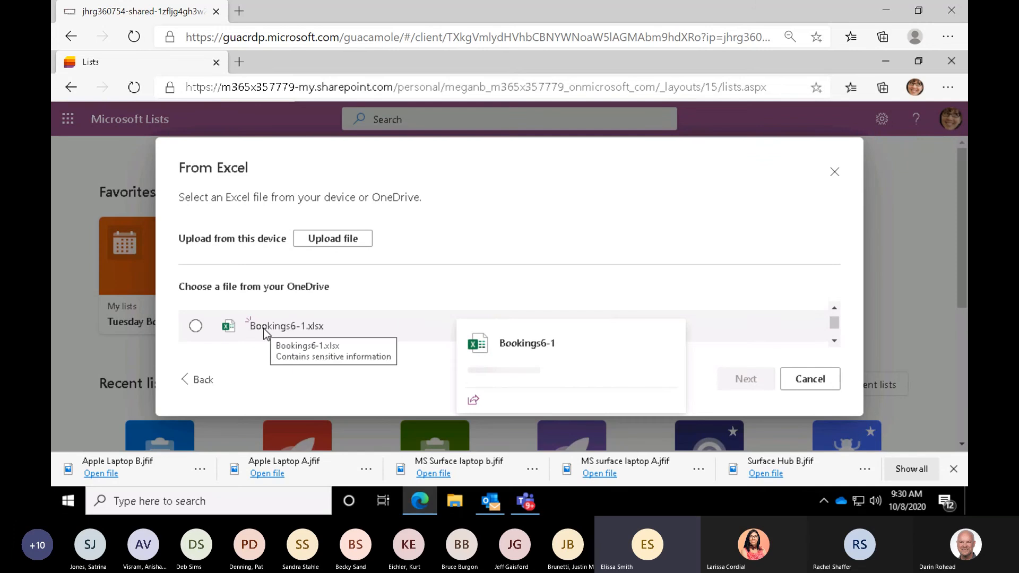
left_click(195, 325)
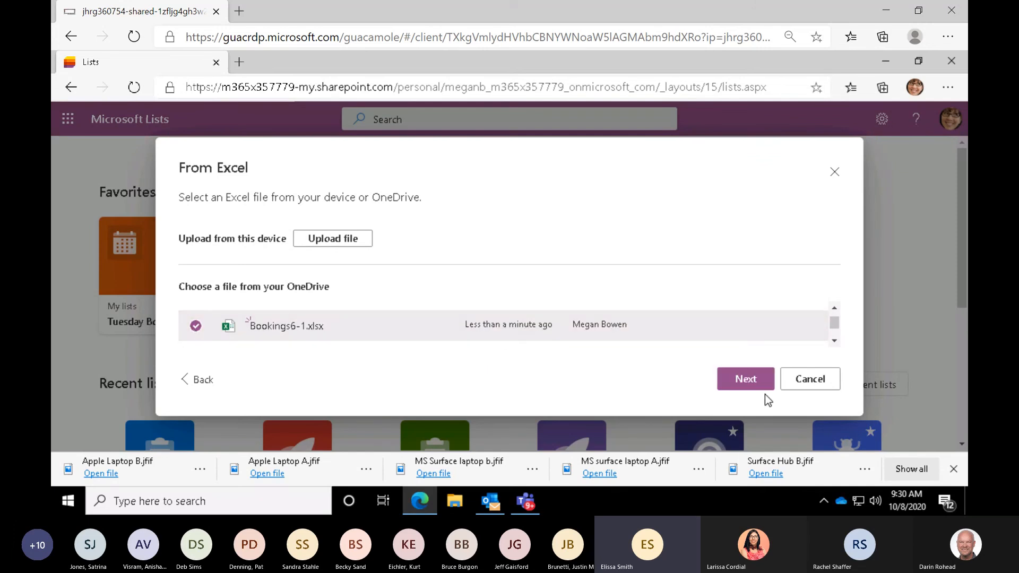
left_click(760, 380)
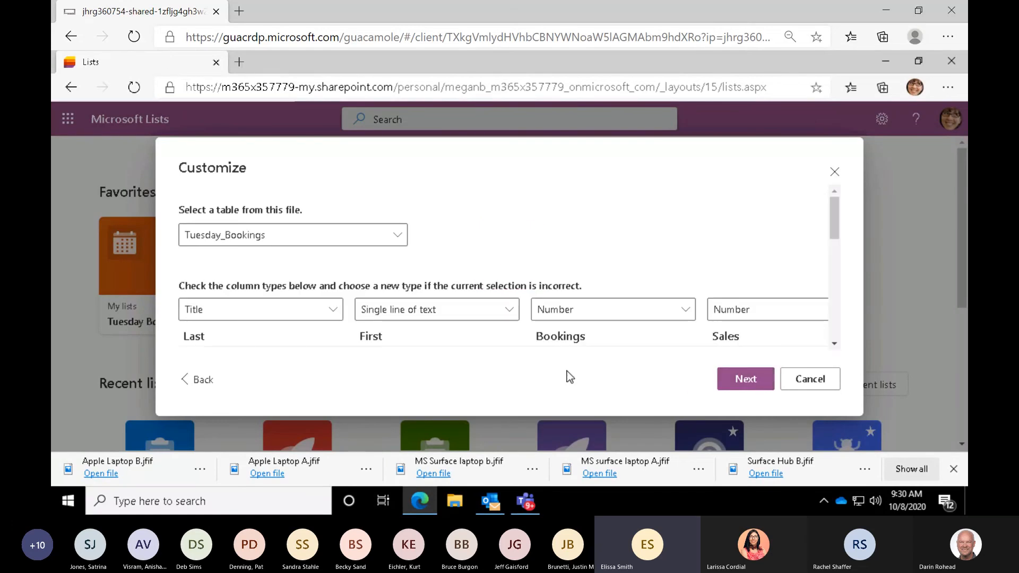
left_click(396, 238)
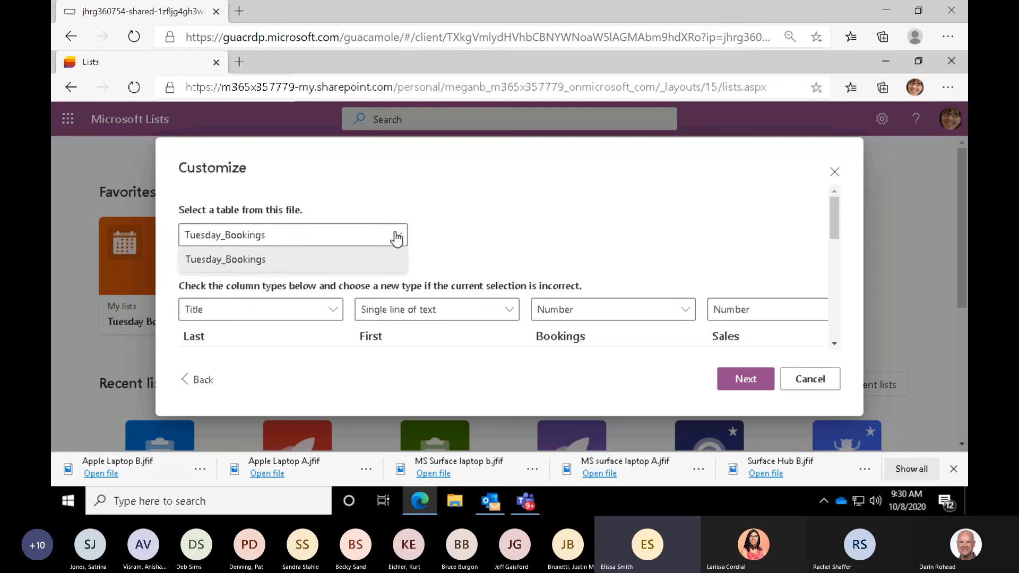
left_click(395, 238)
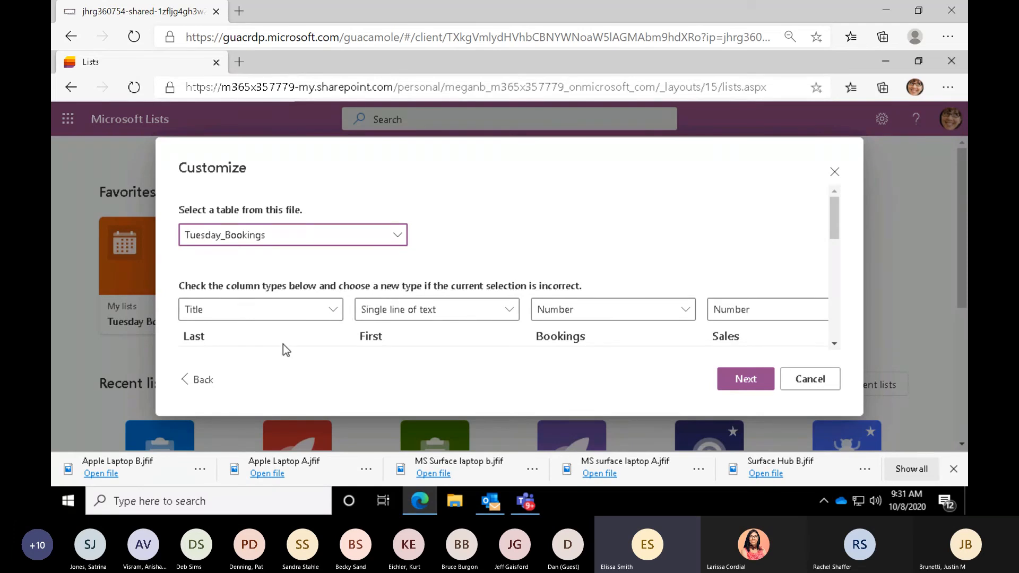
- Keep the Last column as Title, set the Sales column's type to Currency, and continue to the list details
left_click(334, 317)
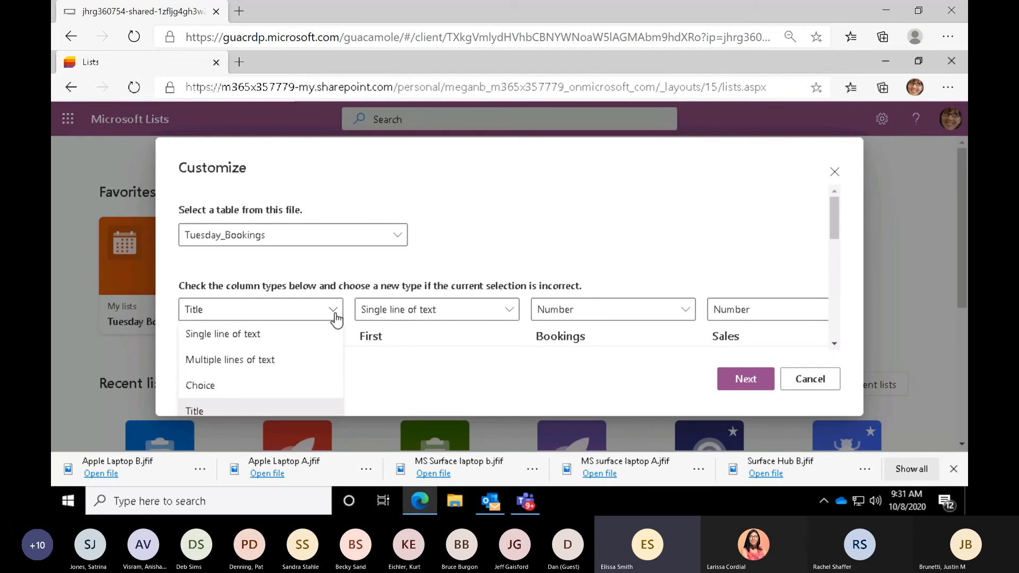
left_click(393, 272)
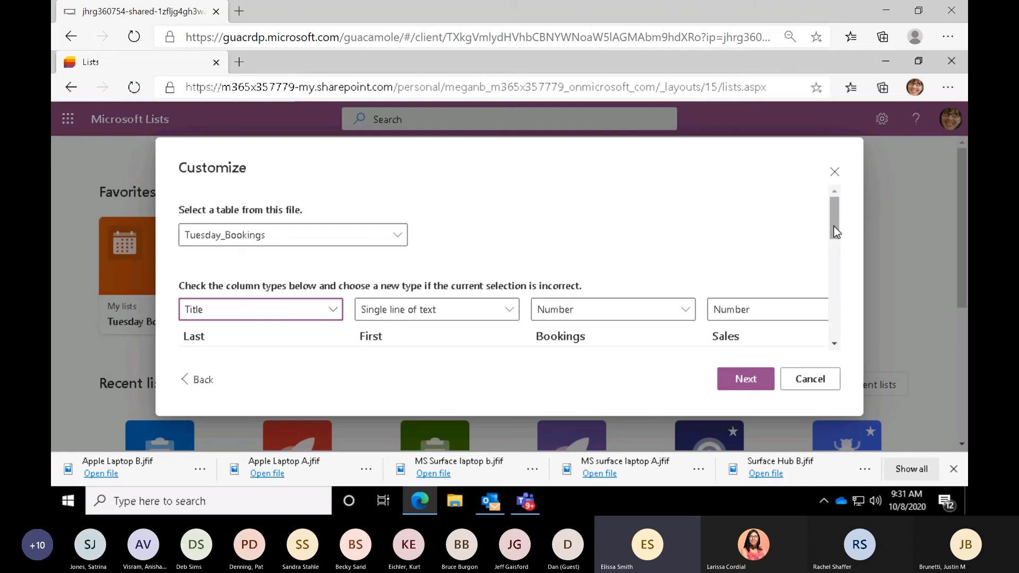
left_click_drag(833, 228, 825, 364)
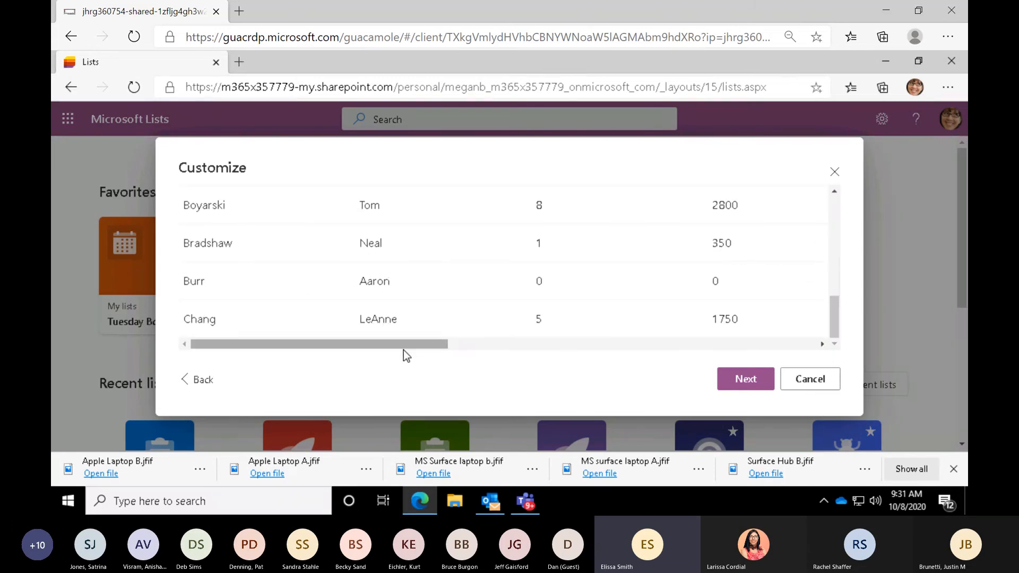
left_click_drag(404, 349, 528, 359)
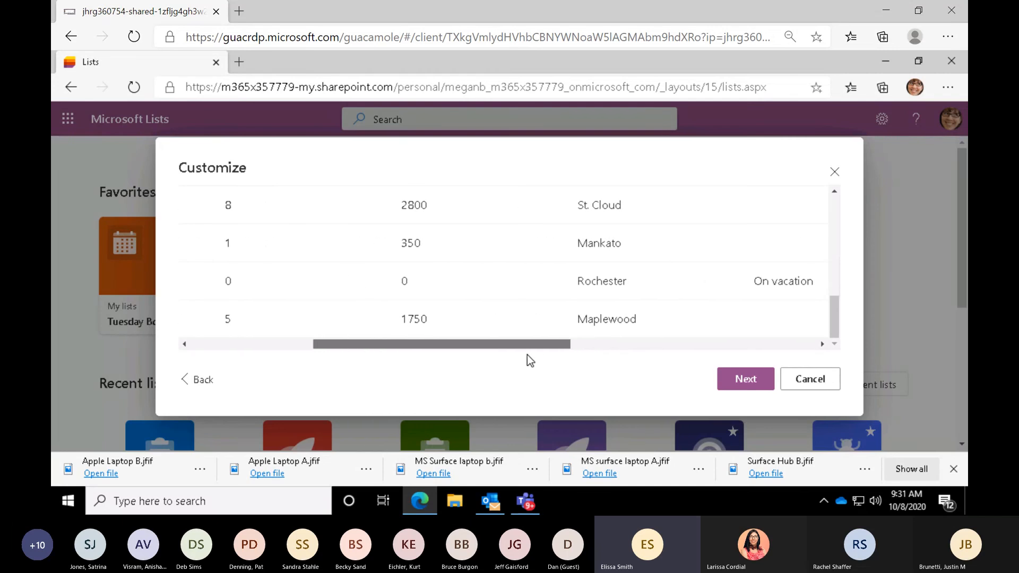
left_click_drag(831, 326, 814, 209)
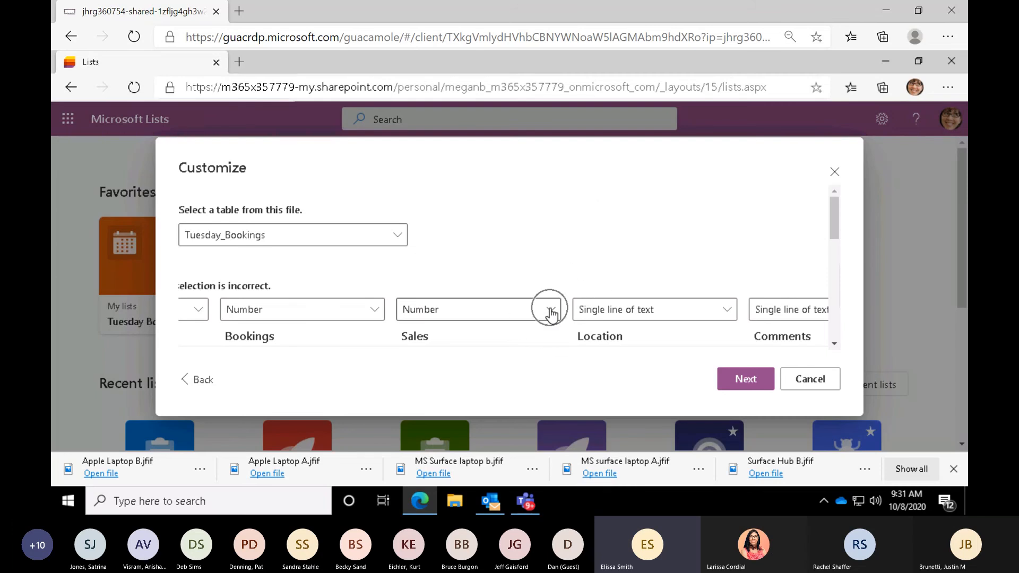
left_click(475, 314)
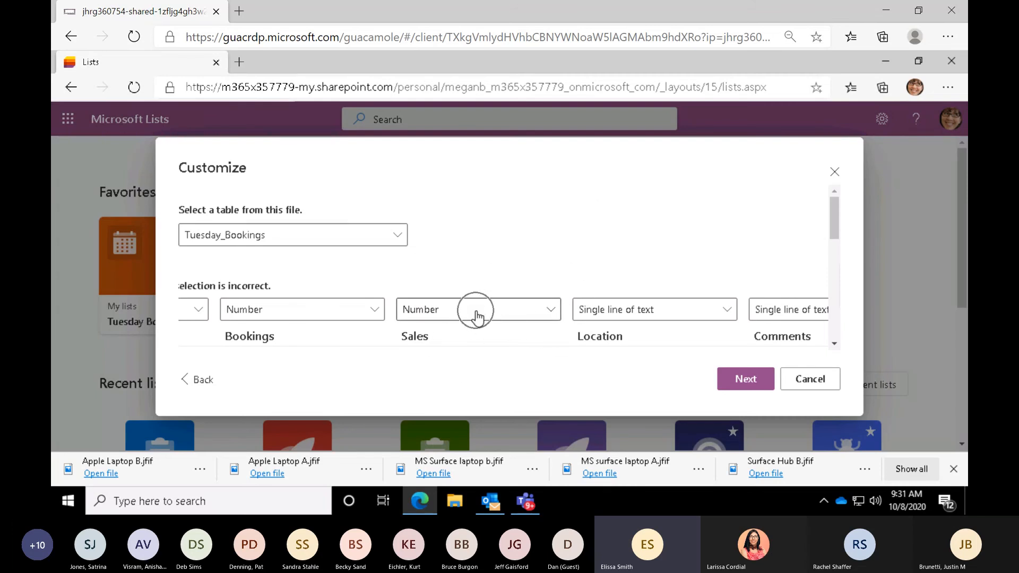
left_click(549, 316)
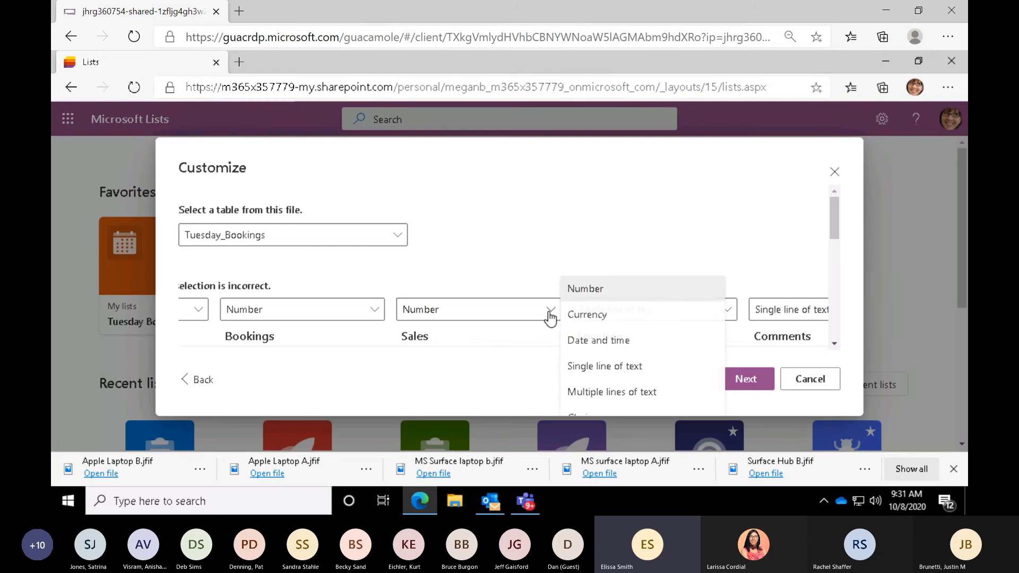
left_click(589, 328)
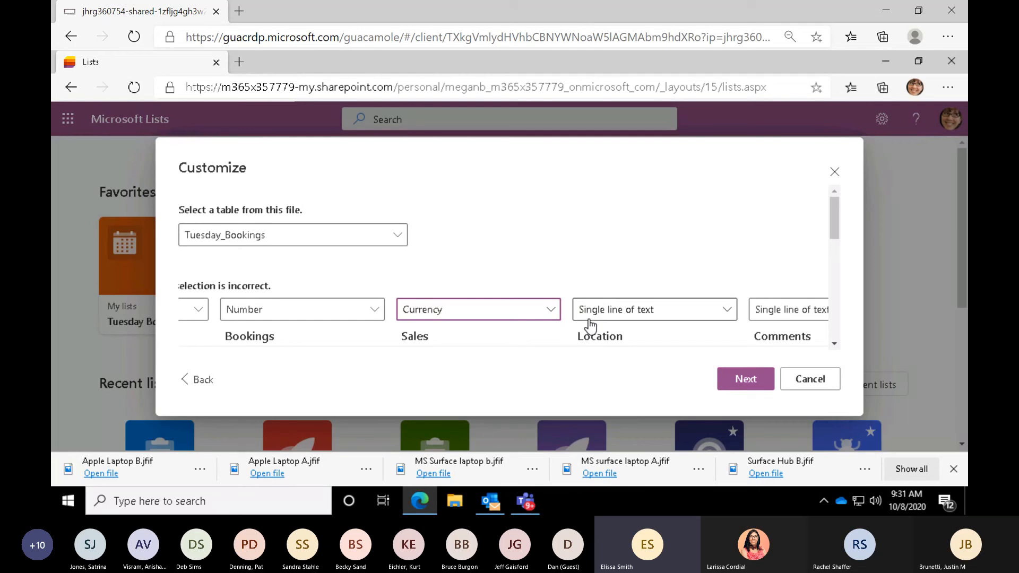
left_click(743, 371)
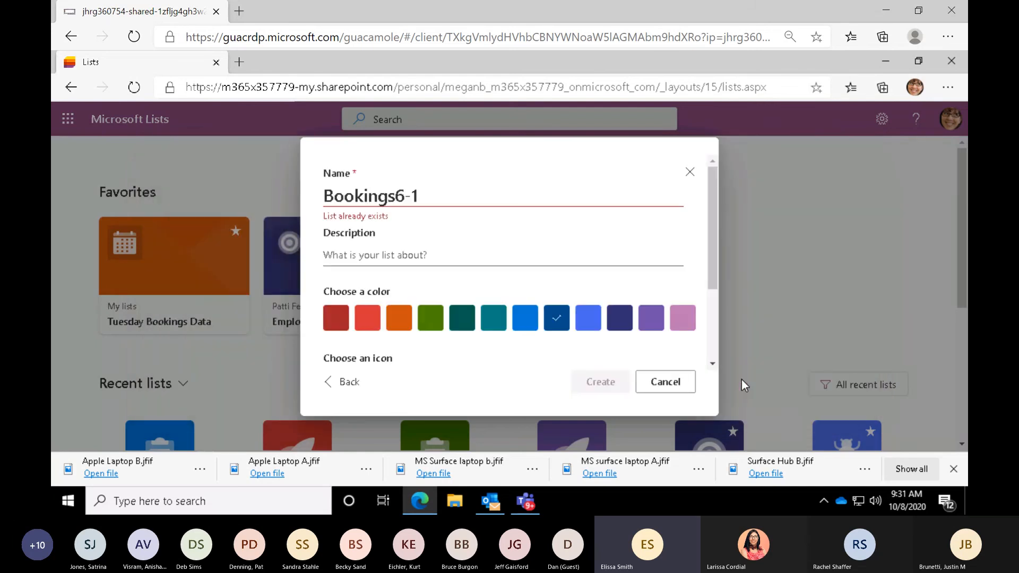
- Replace the suggested list name with Tuesday Bookings Info
left_click(433, 201)
key("BackSpace")
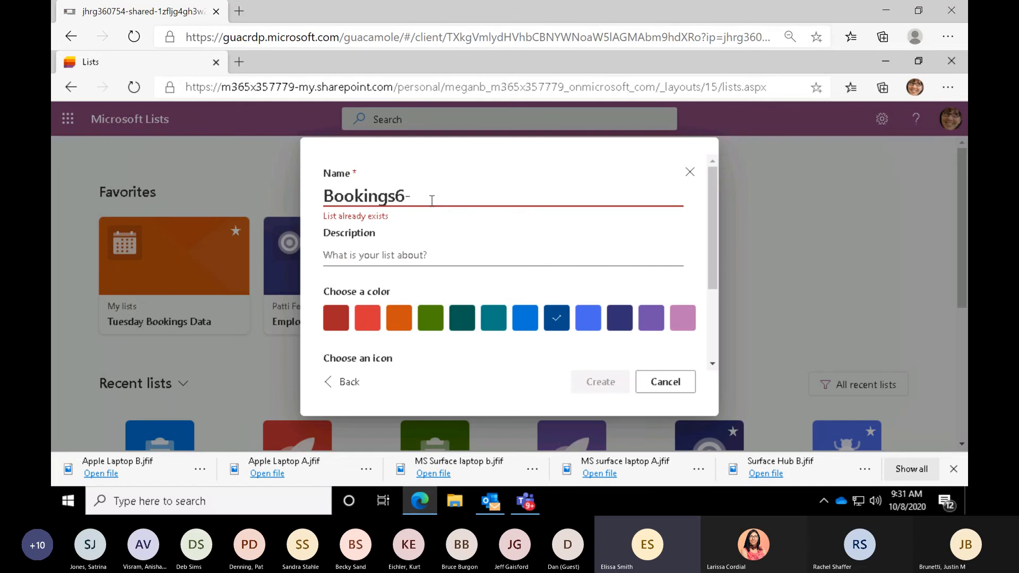
key("BackSpace")
key("BackSpace")
key("BackSpace")
key("BackSpace")
key("BackSpace")
key("BackSpace")
key("BackSpace")
key("BackSpace")
key("BackSpace")
key("BackSpace")
type("Tue")
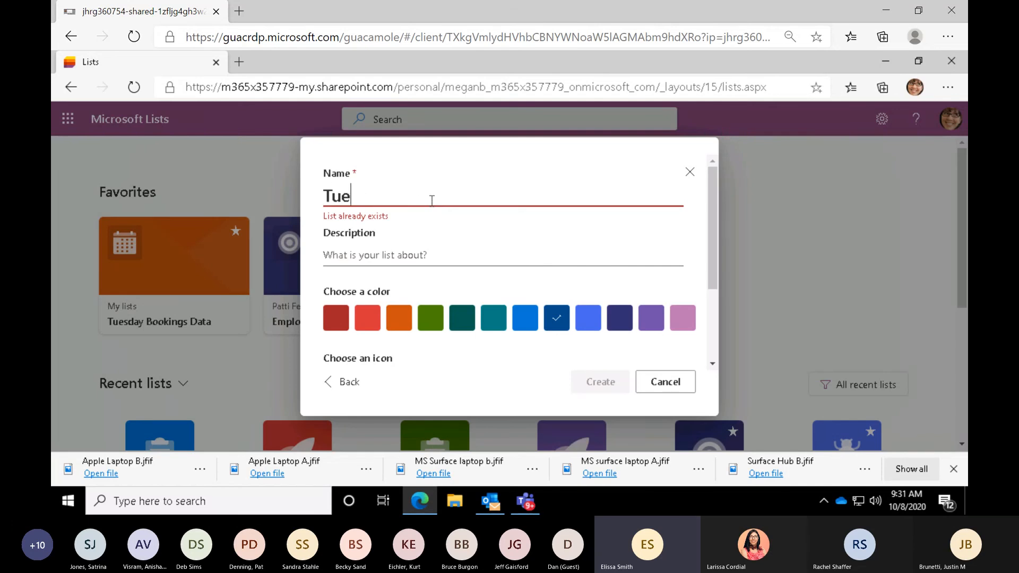
type("sday Bookings ")
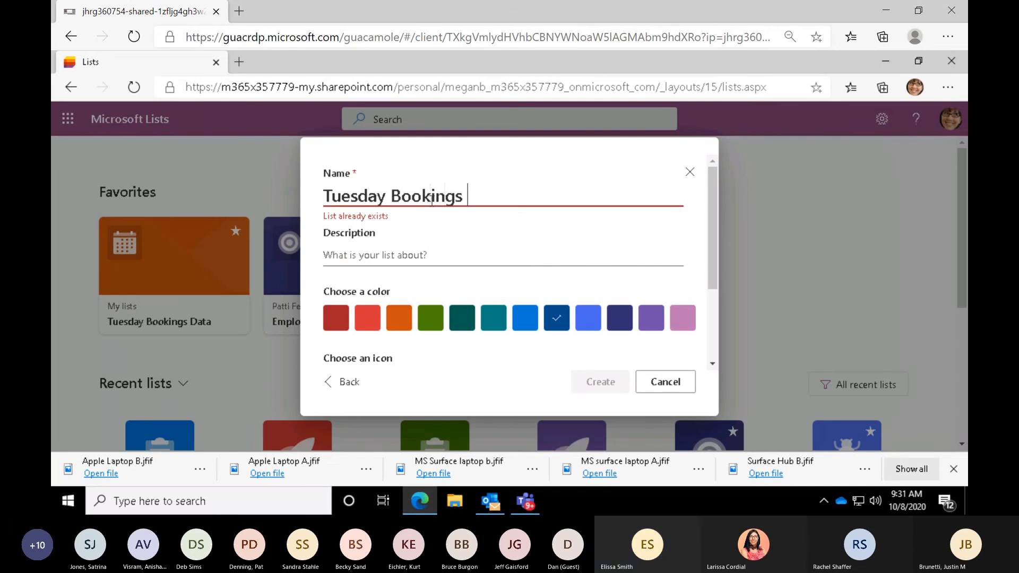
type("Info")
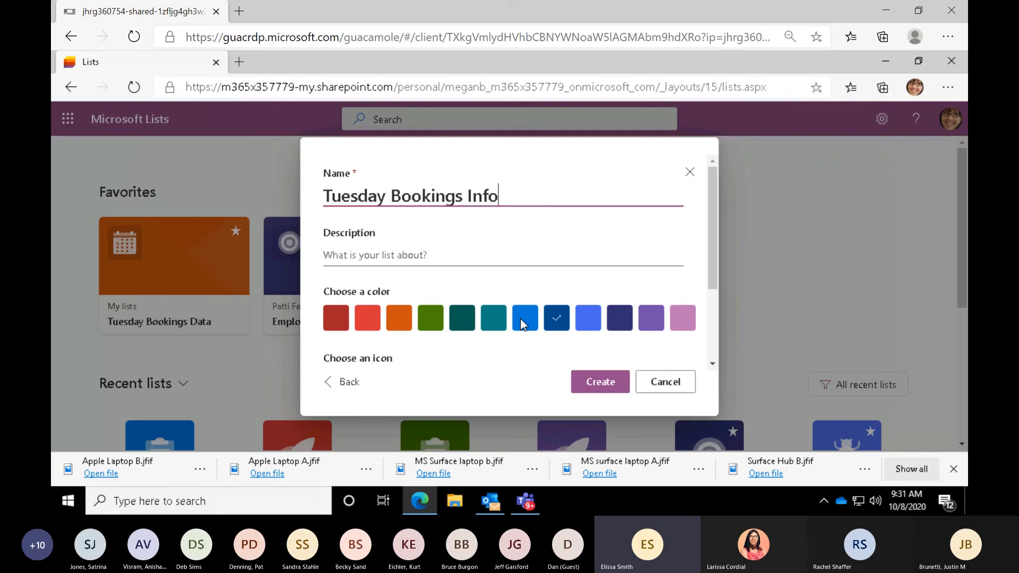
- Give the new list the bright blue color and the clipboard icon
left_click(522, 324)
left_click_drag(712, 255, 709, 308)
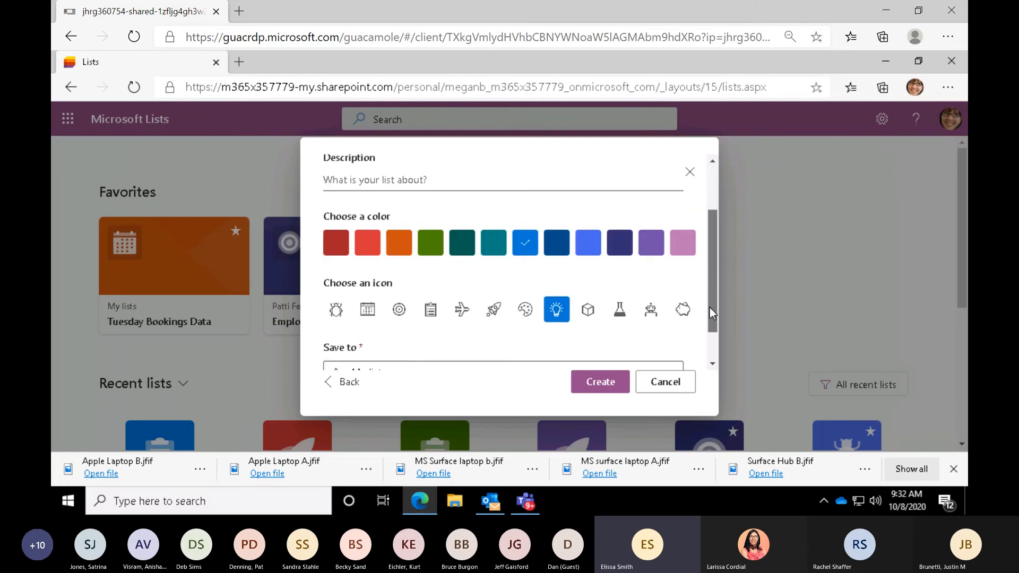
left_click(429, 296)
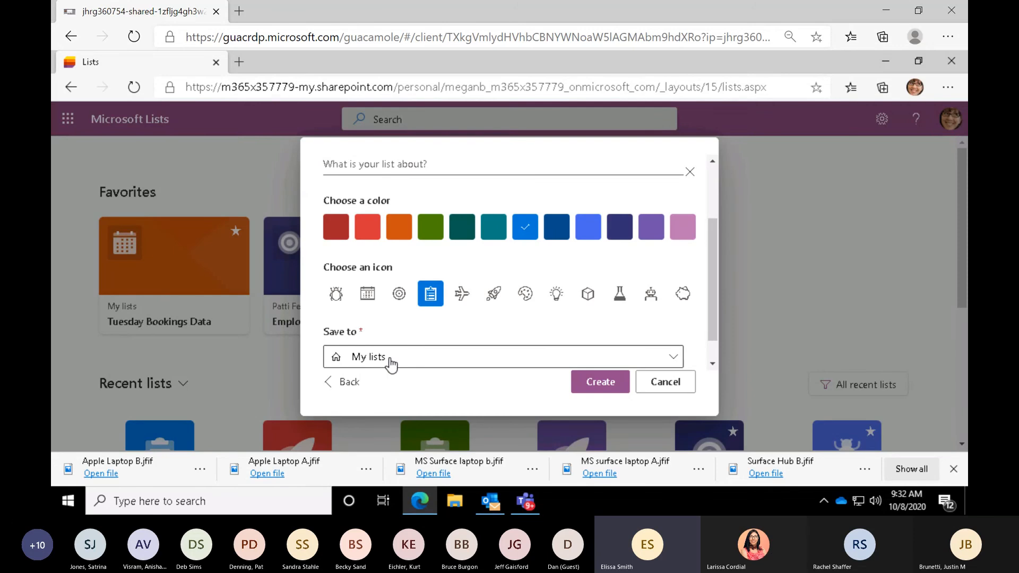
- Save the list to the Sales and Marketing site with site navigation display kept on, and create it
left_click(673, 361)
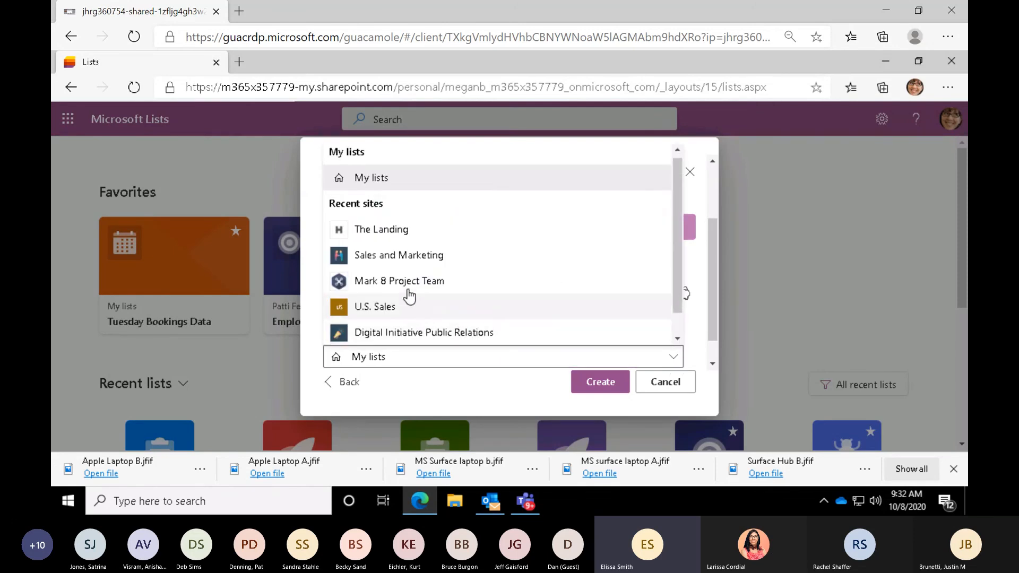
left_click(393, 255)
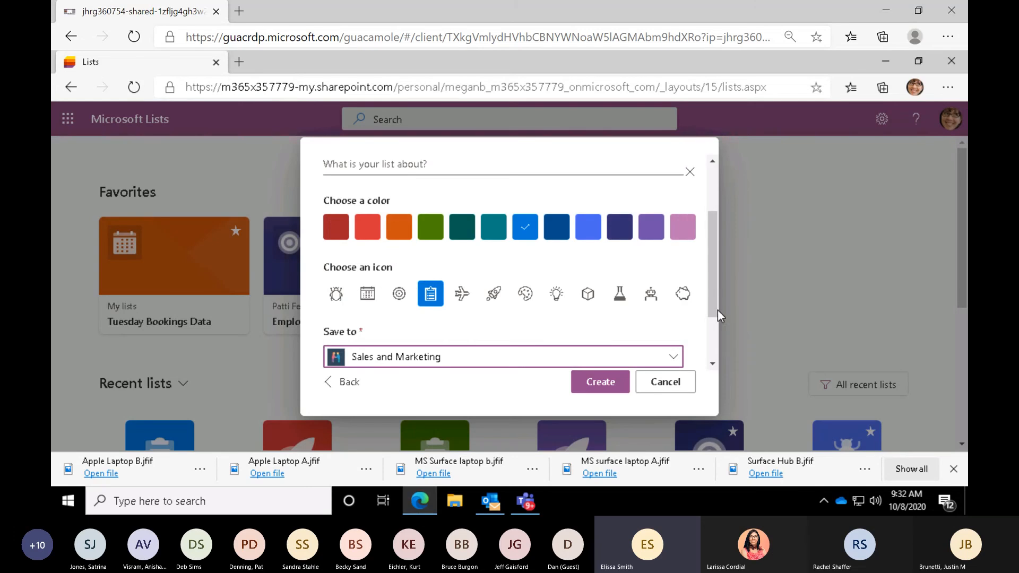
left_click_drag(712, 308, 709, 349)
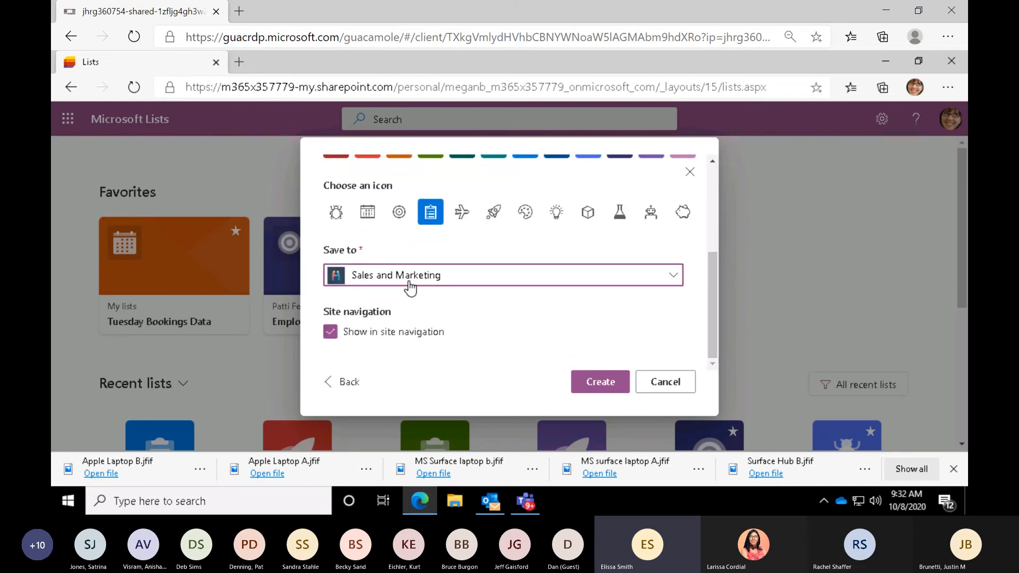
left_click(599, 391)
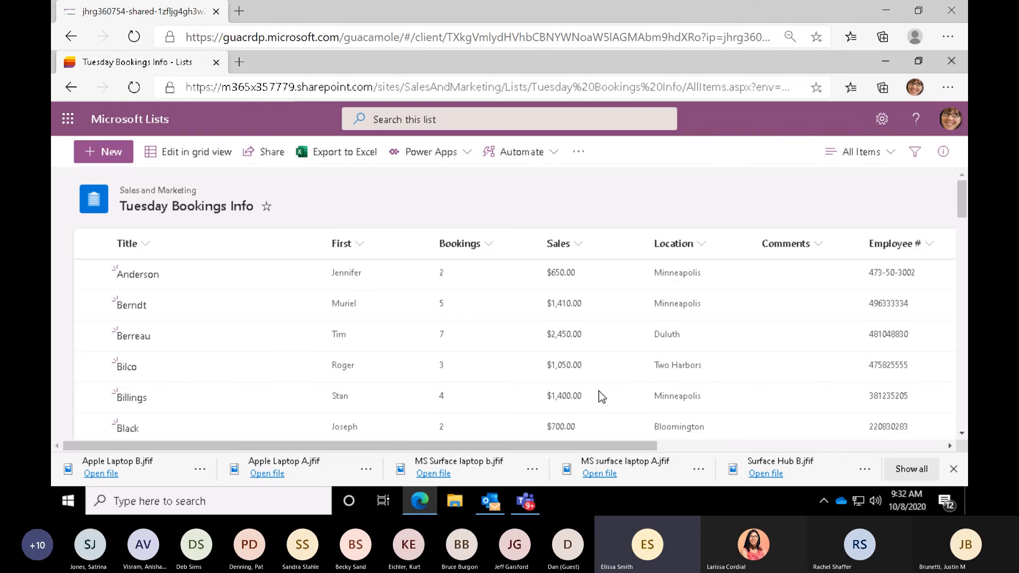
- Dismiss the browser's downloads bar and look through the imported rows of the Tuesday Bookings Info list
left_click(950, 470)
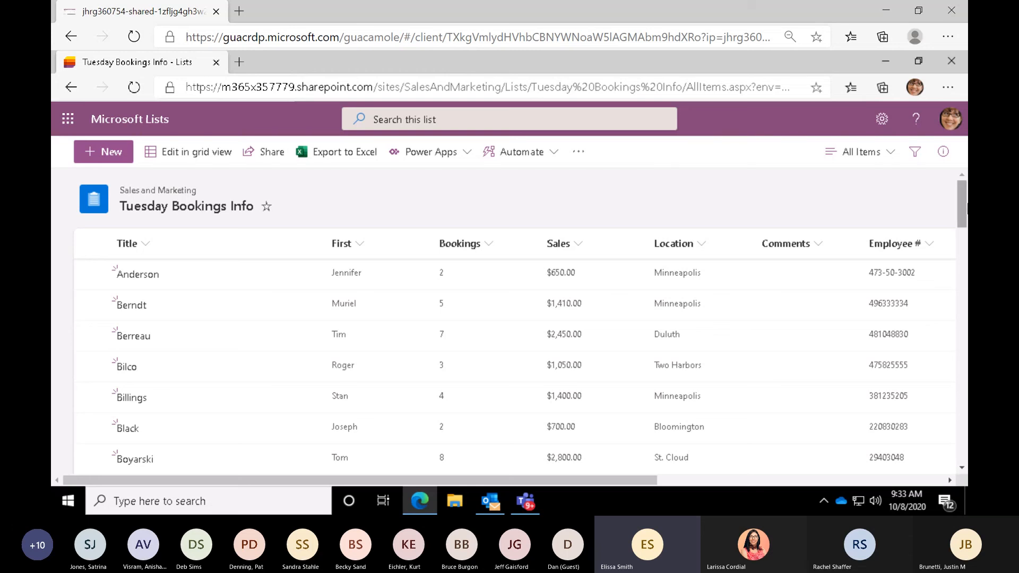
scroll(963, 213, "down", 3)
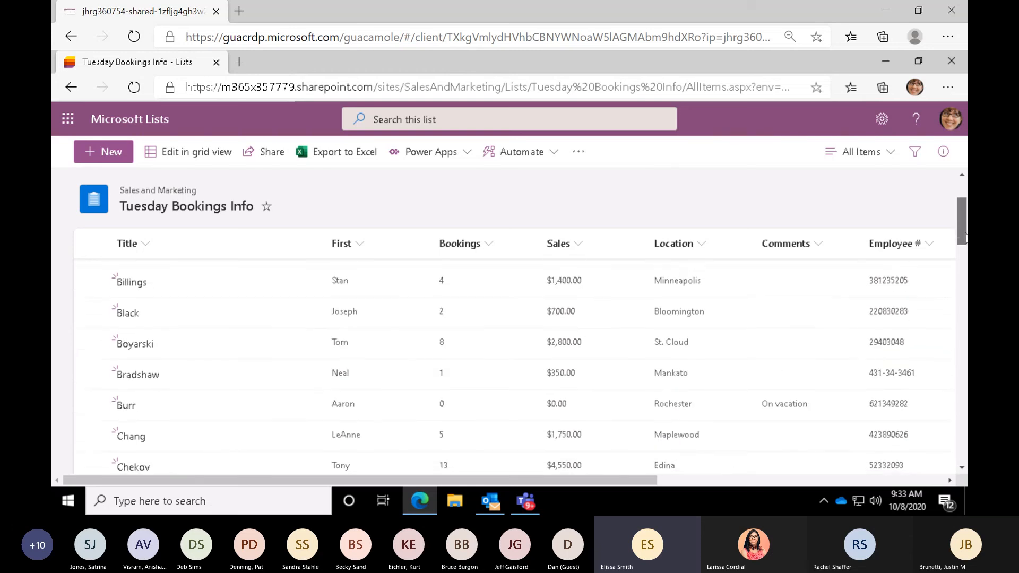
scroll(961, 202, "up", 2)
scroll(960, 195, "up", 1)
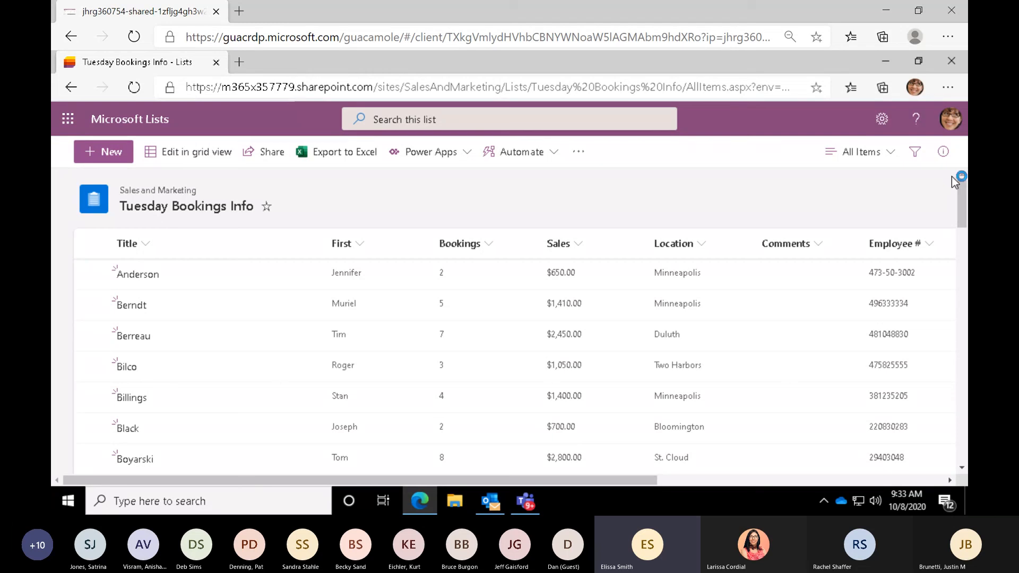
- Switch the Tuesday Bookings Info list to the Compact List layout and look through the condensed rows
left_click(186, 167)
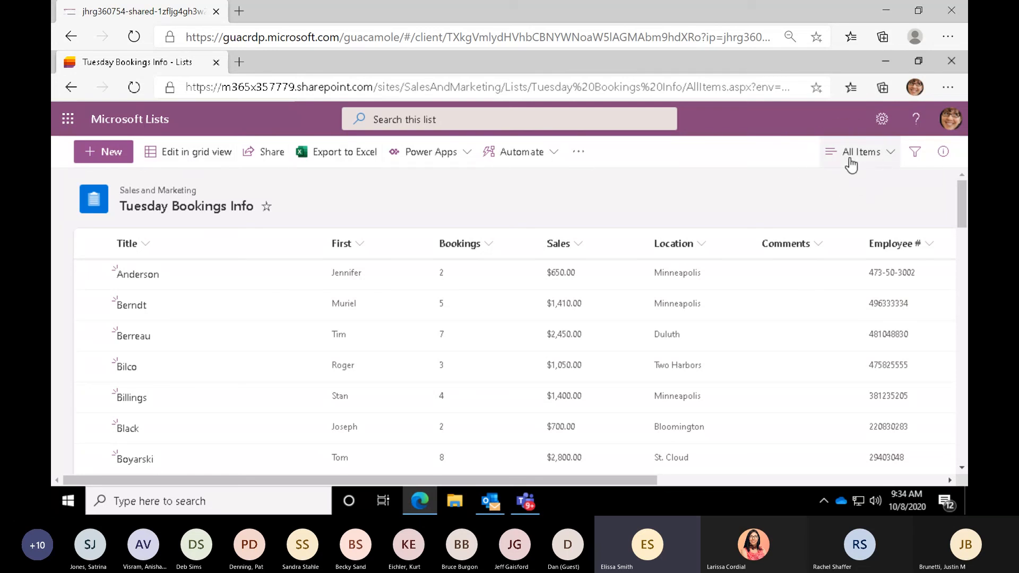
left_click(887, 159)
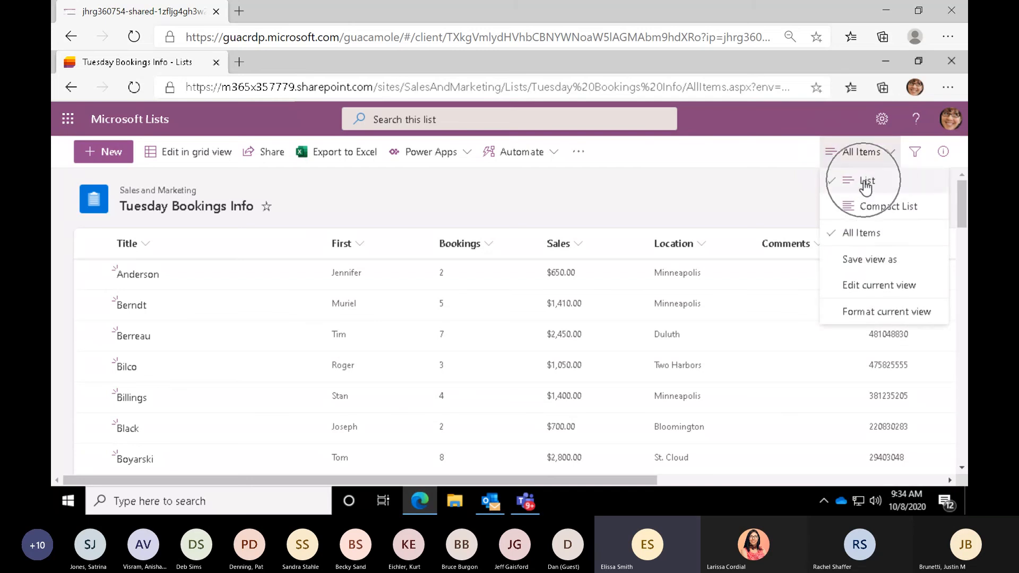
left_click(867, 241)
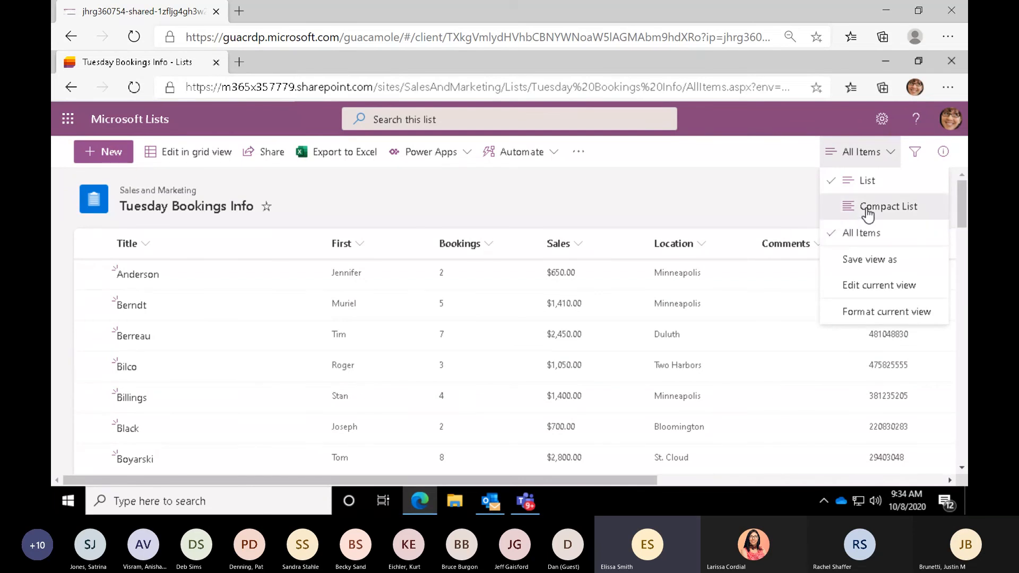
left_click(867, 212)
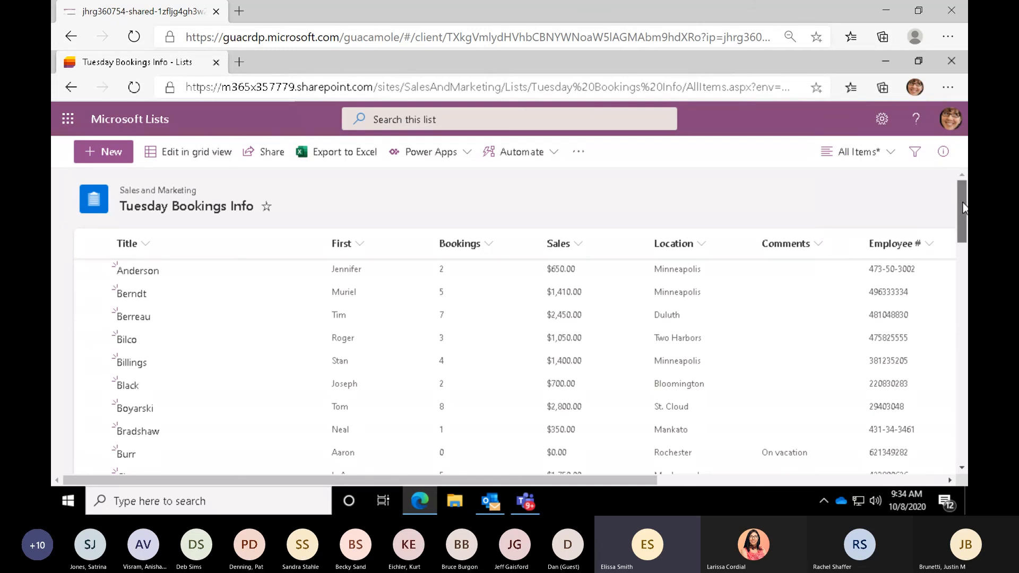
mouse_move(962, 204)
left_mouse_down()
mouse_move(965, 229)
mouse_move(965, 189)
left_mouse_up()
mouse_move(965, 190)
left_mouse_down()
mouse_move(965, 229)
mouse_move(957, 173)
left_mouse_up()
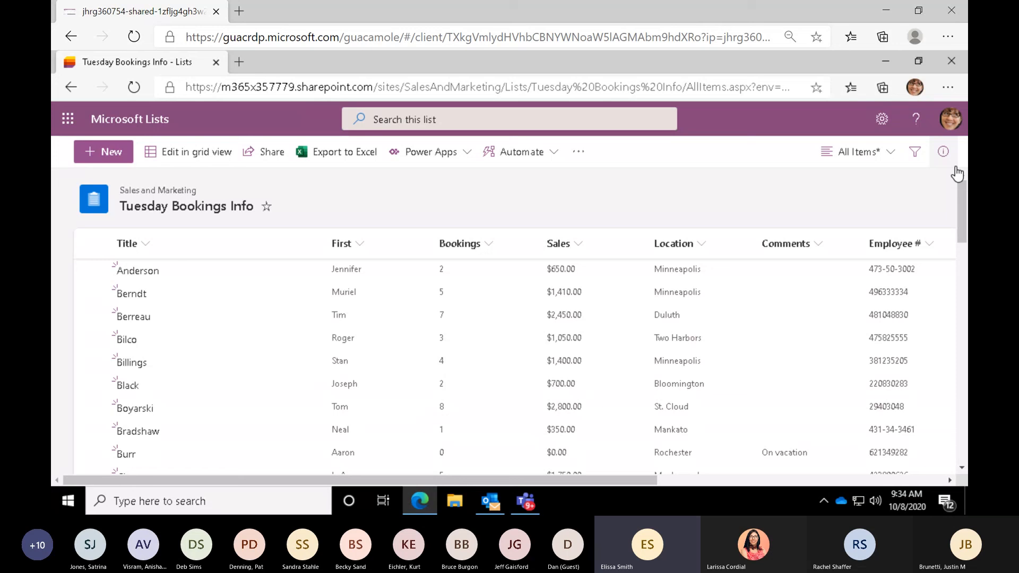
- Format the current view with alternating row styles applied to the entire row, and check them down the list
left_click(891, 154)
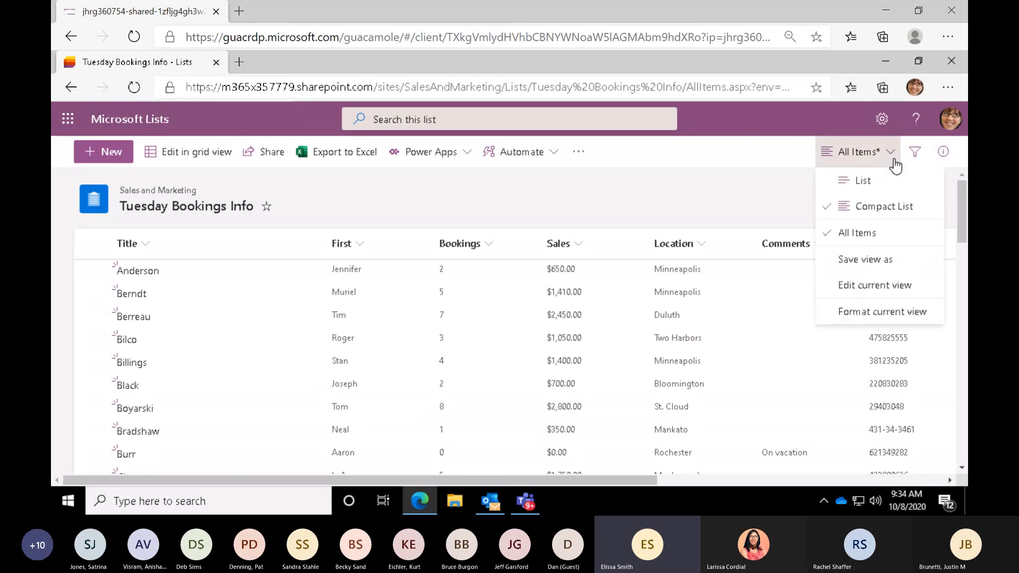
left_click(860, 292)
left_click(860, 313)
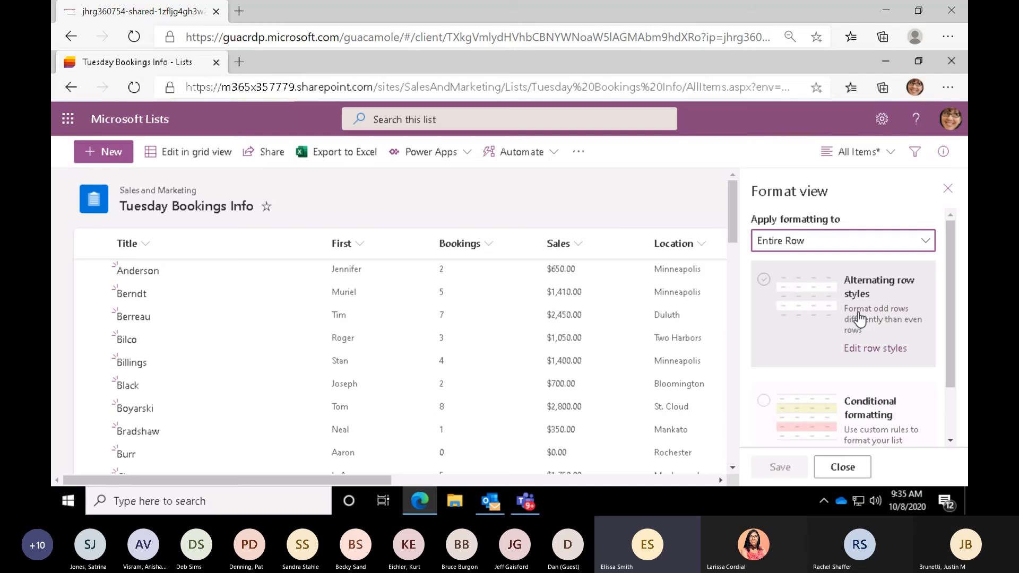
left_click(809, 315)
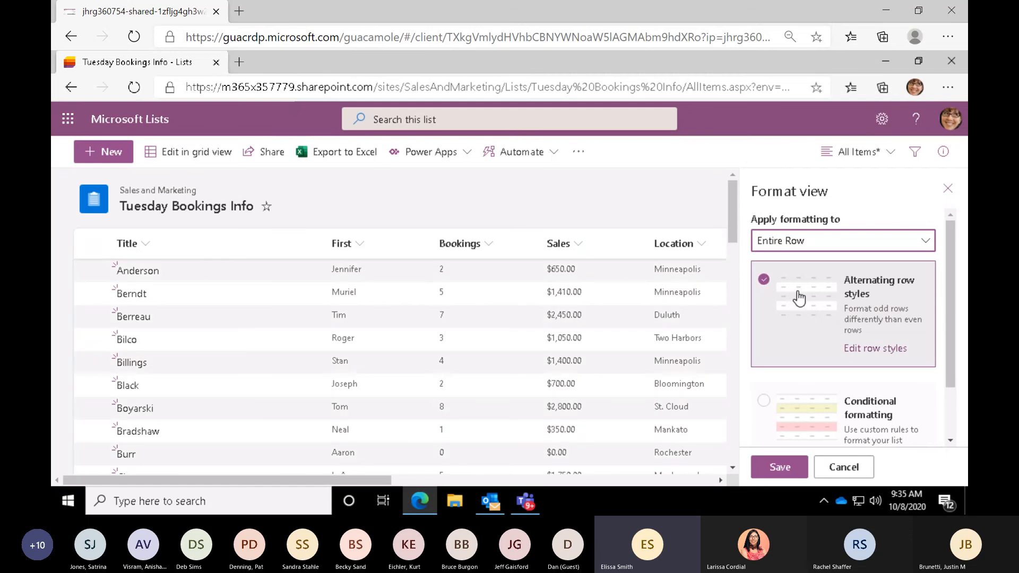
left_click_drag(734, 211, 733, 231)
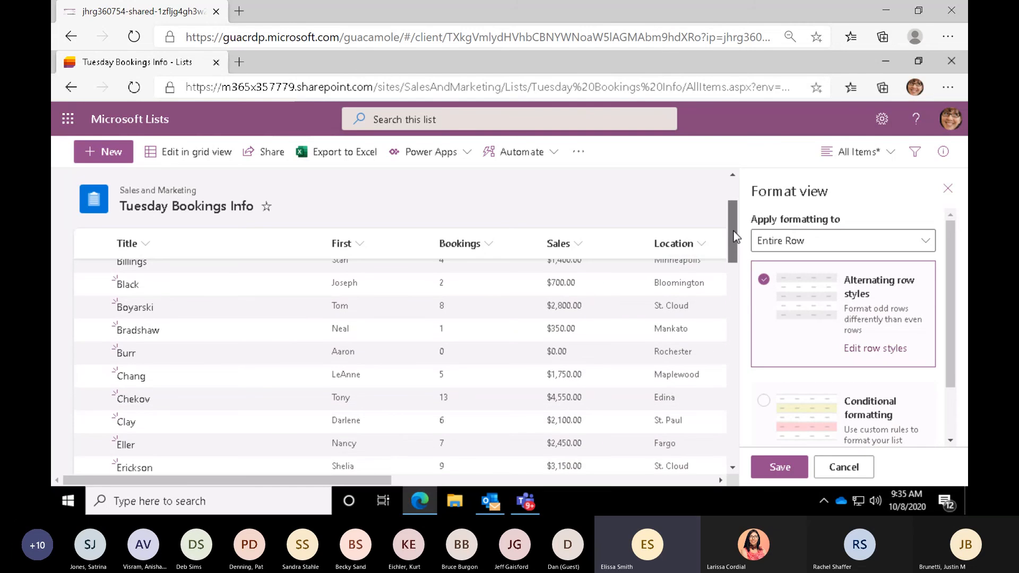
left_click_drag(733, 231, 732, 199)
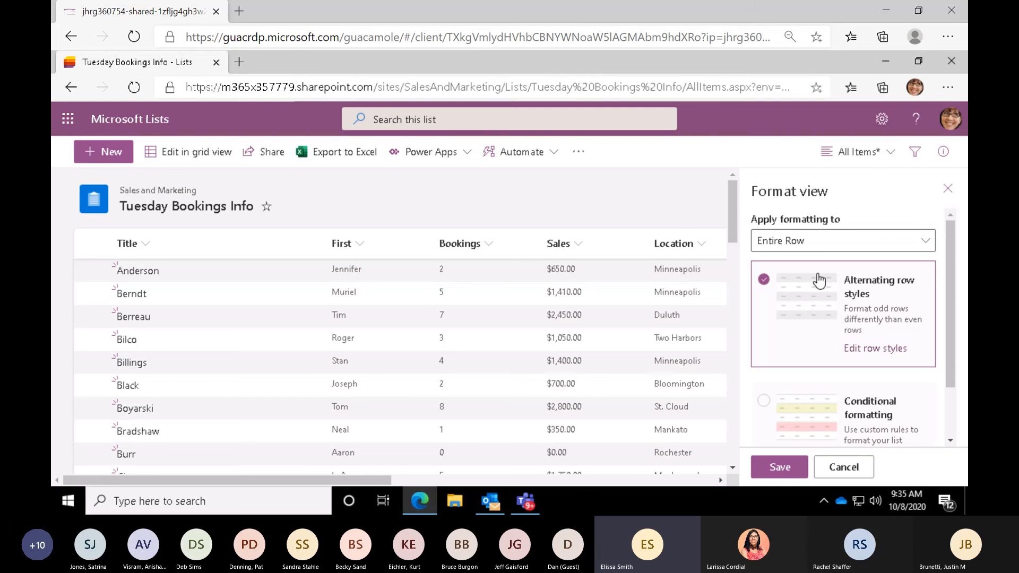
- Edit the alternating row styles to fill odd rows with light blue and even rows with light green
left_click(877, 351)
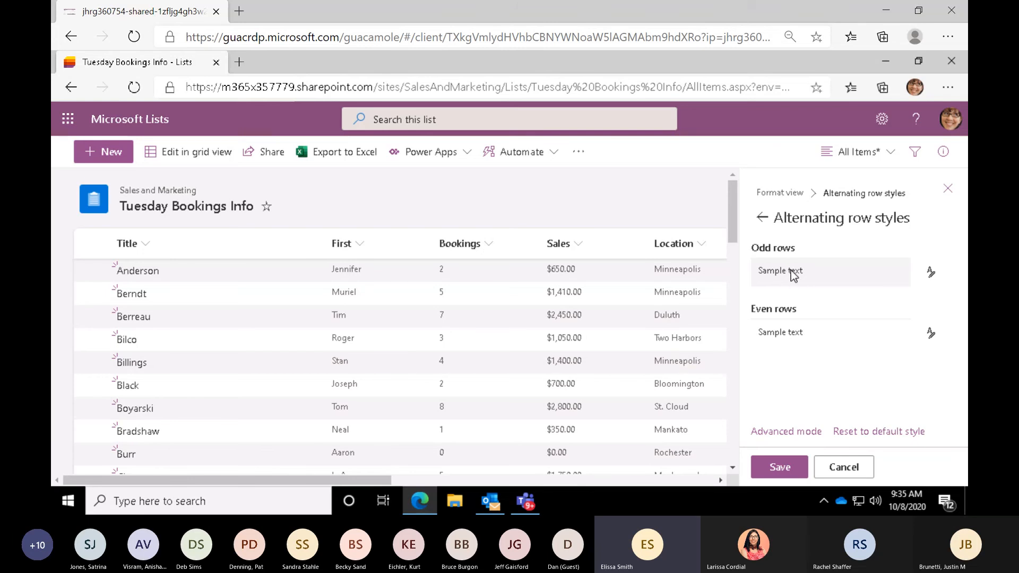
left_click(931, 273)
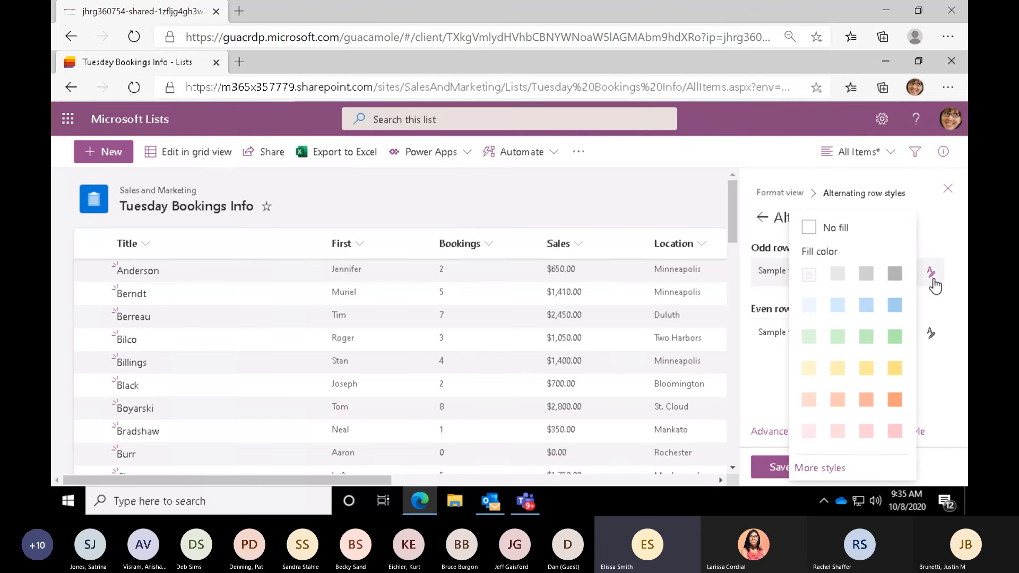
left_click(866, 306)
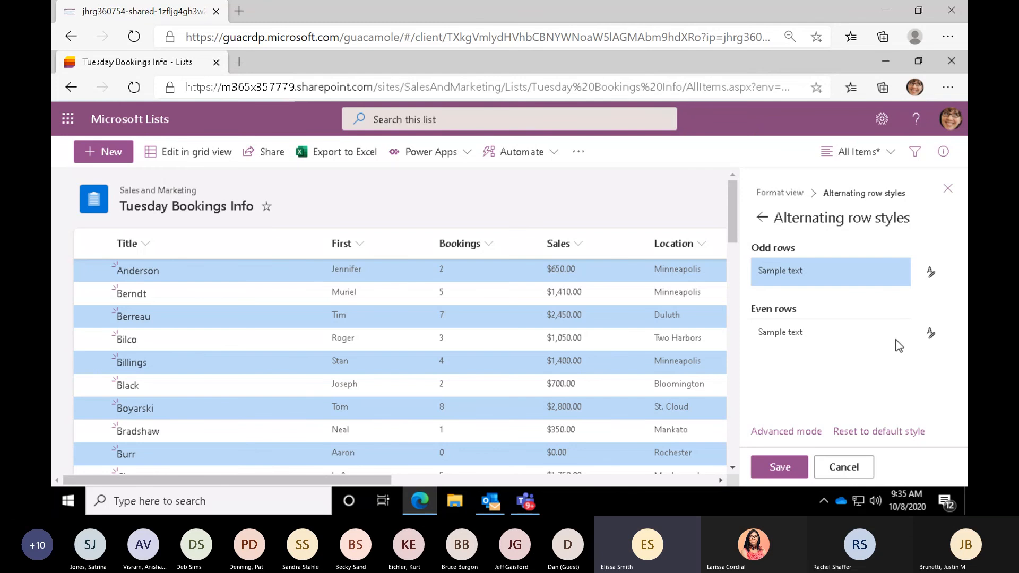
left_click(929, 336)
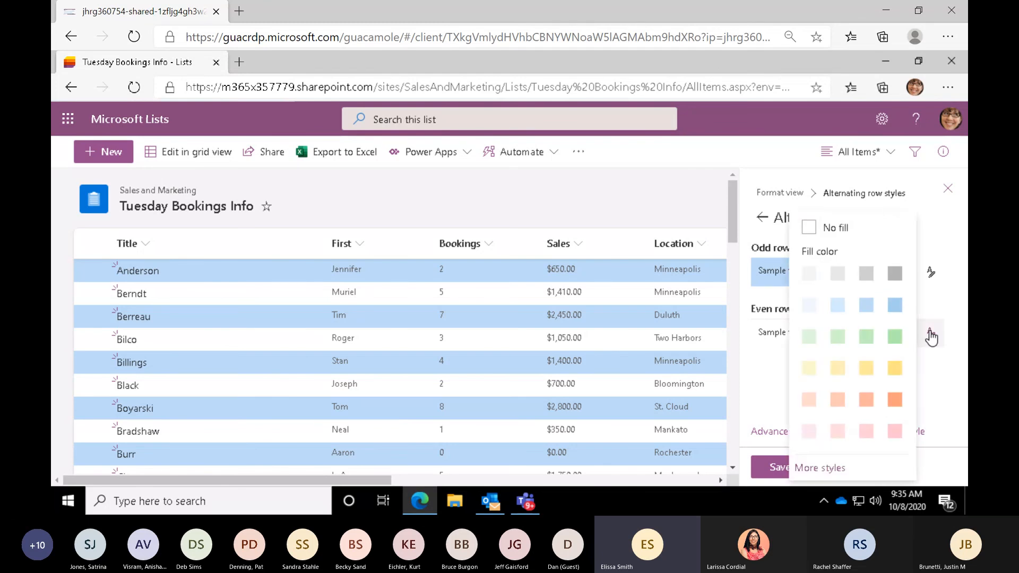
left_click(866, 337)
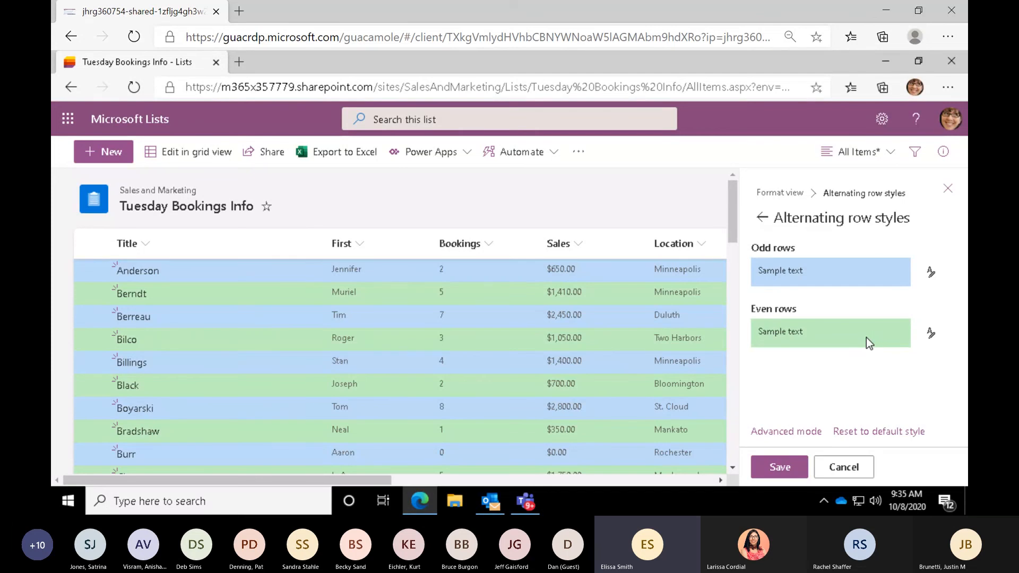
- Make the even rows' text bold and red, save the view formatting and close the formatting pane
left_click(930, 336)
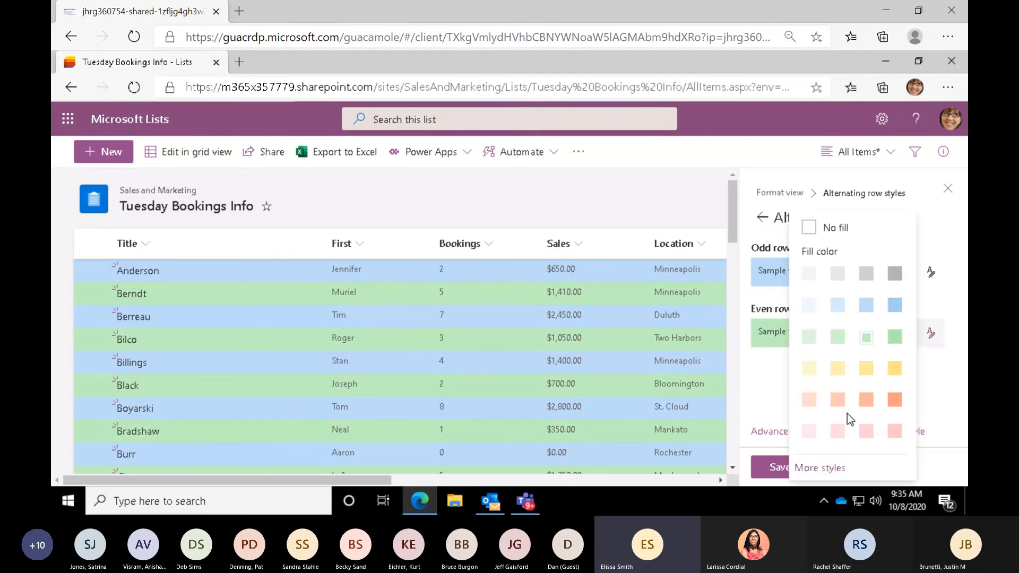
left_click(819, 468)
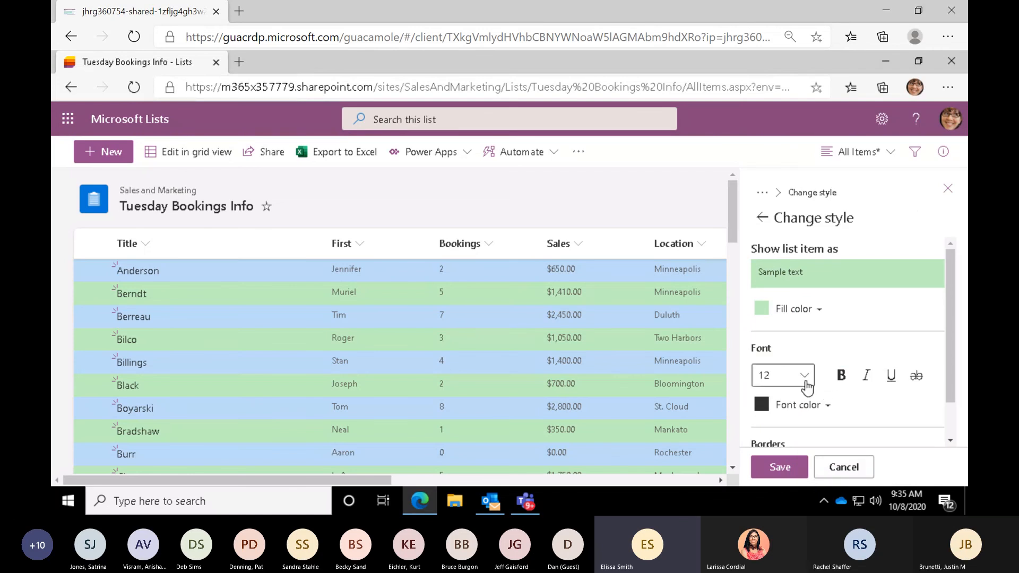
left_click(841, 381)
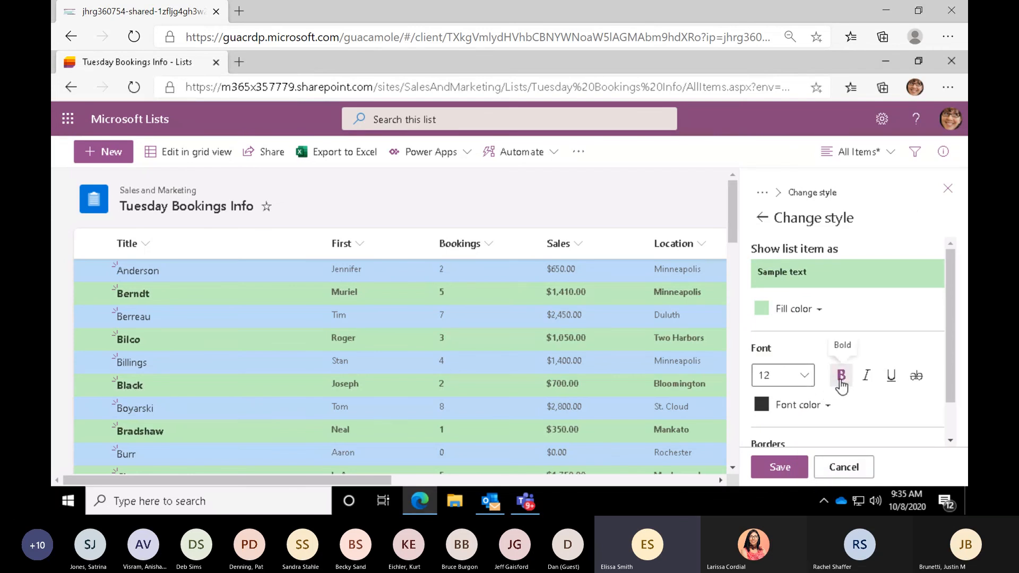
left_click(825, 406)
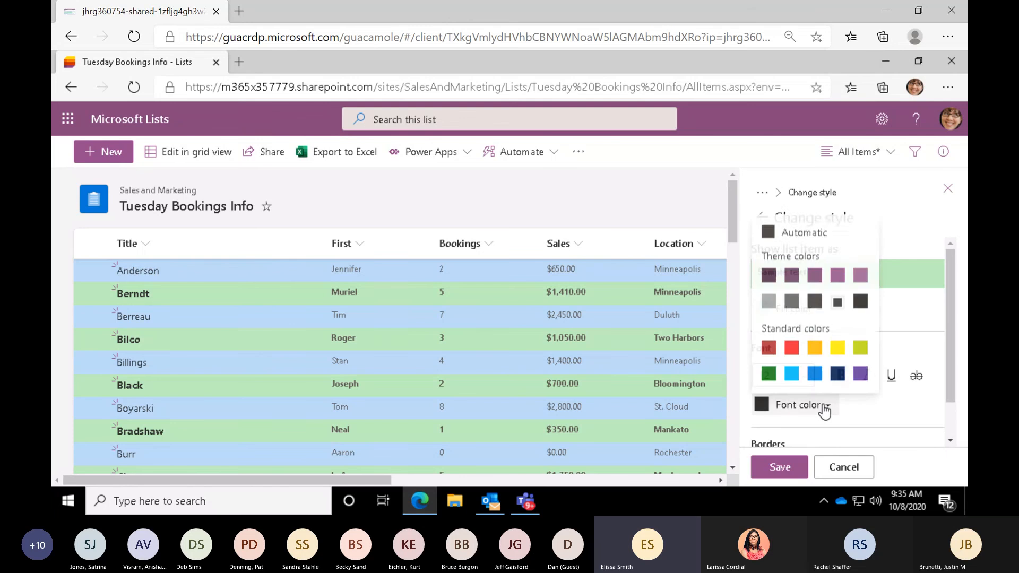
left_click(794, 347)
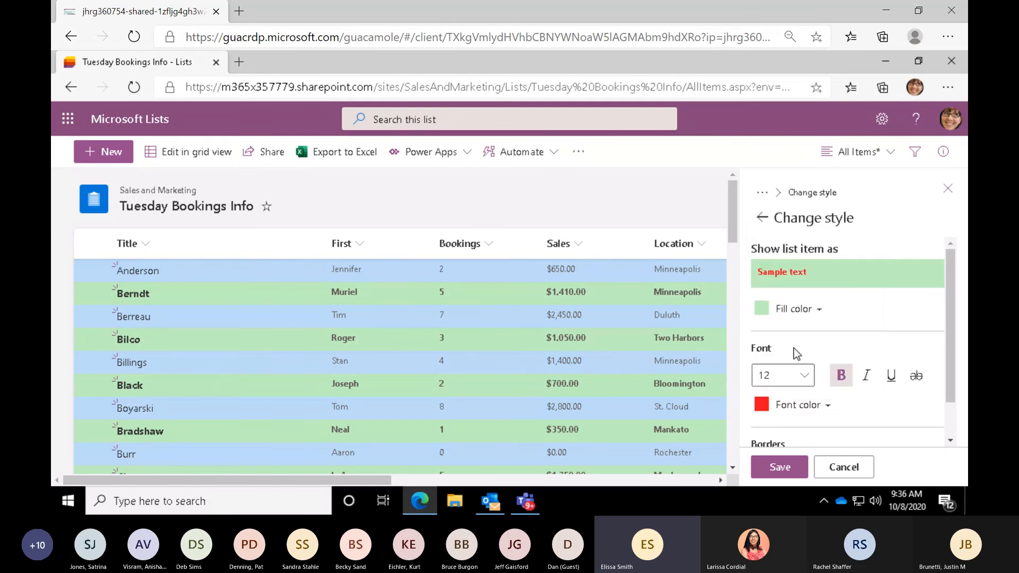
left_click(767, 477)
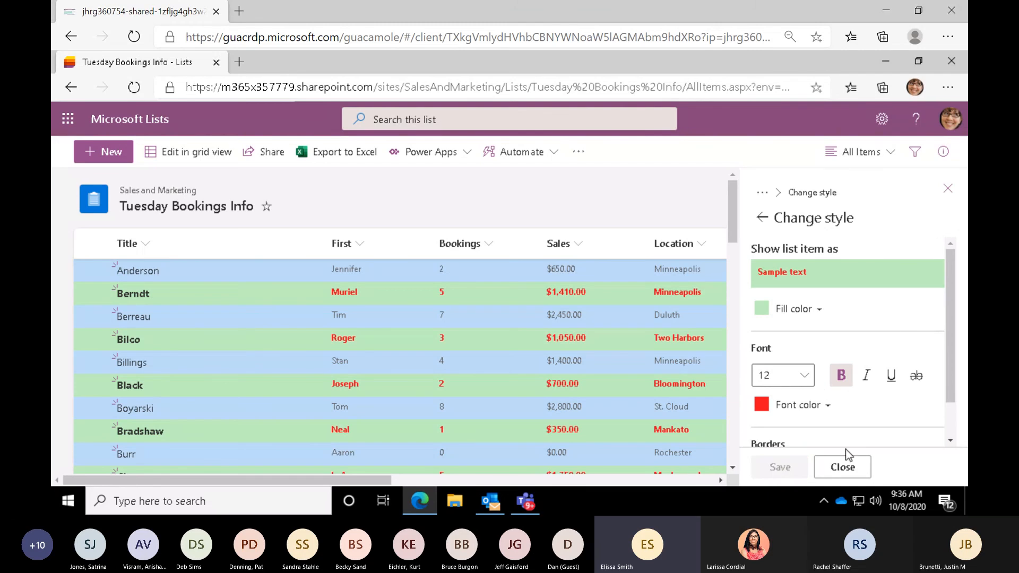
left_click(843, 468)
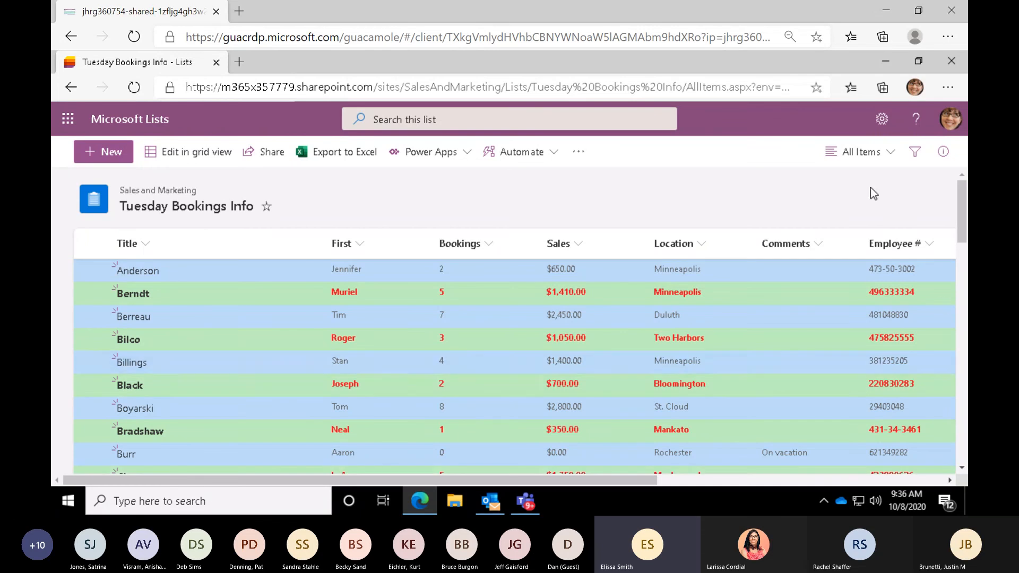
- Save the current view as a public view named Blue/Green View
left_click(852, 154)
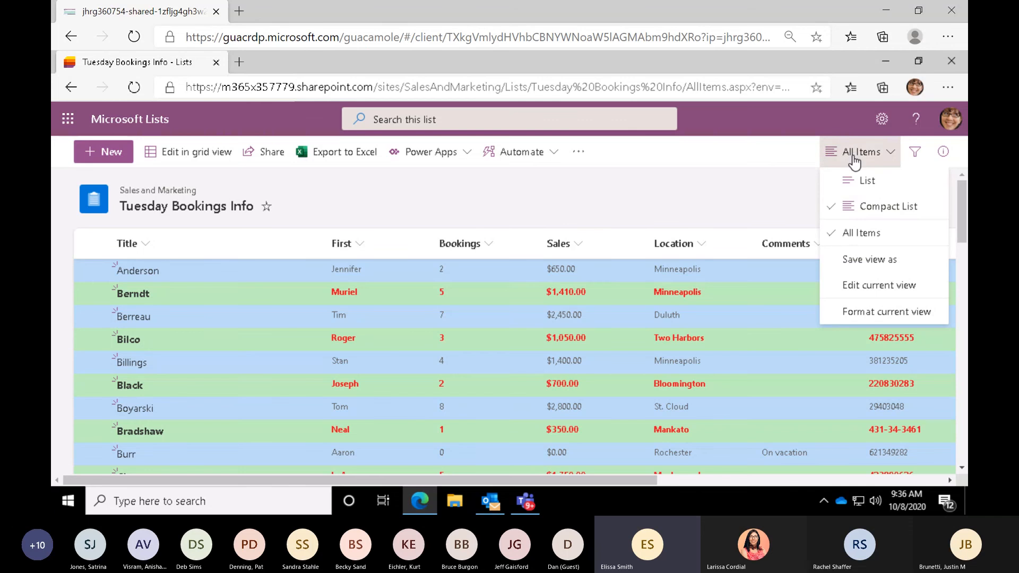
left_click(853, 260)
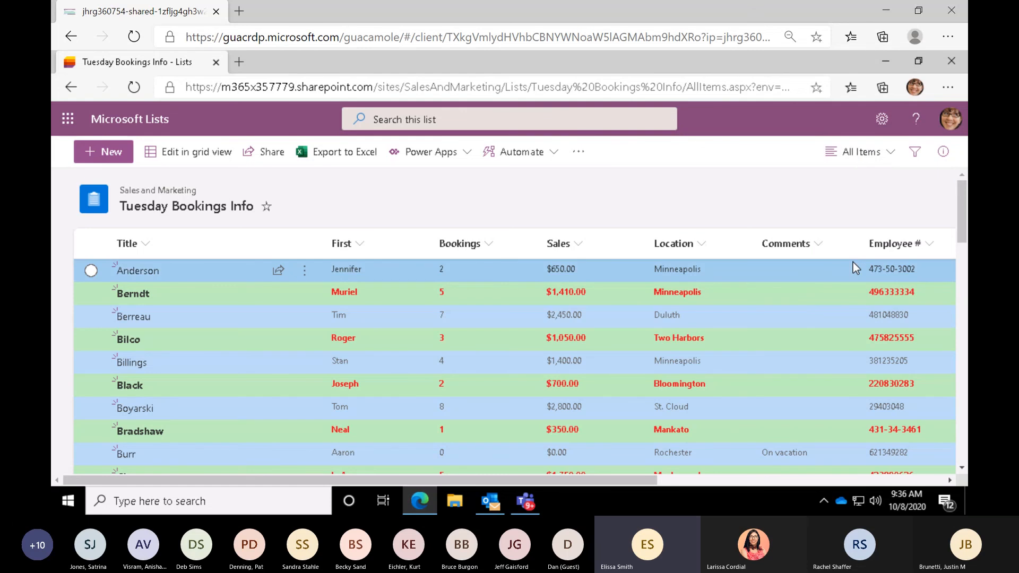
type("Blue")
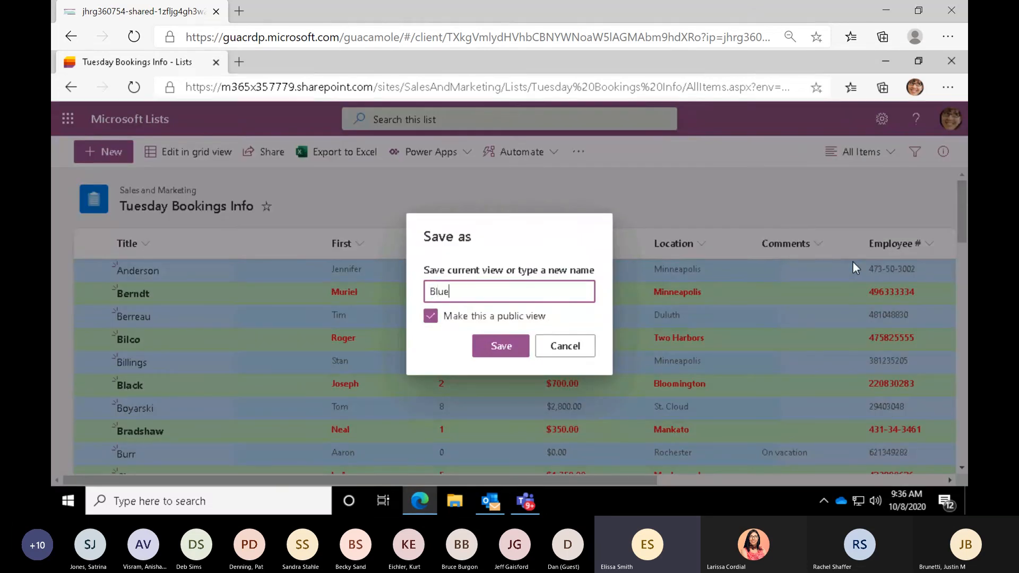
type("/Green View")
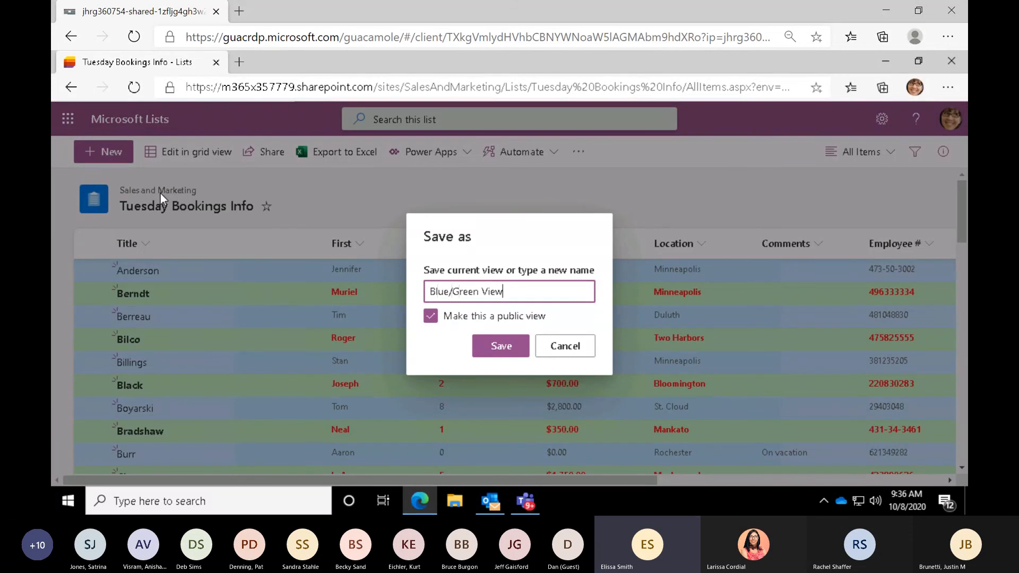
left_click(497, 348)
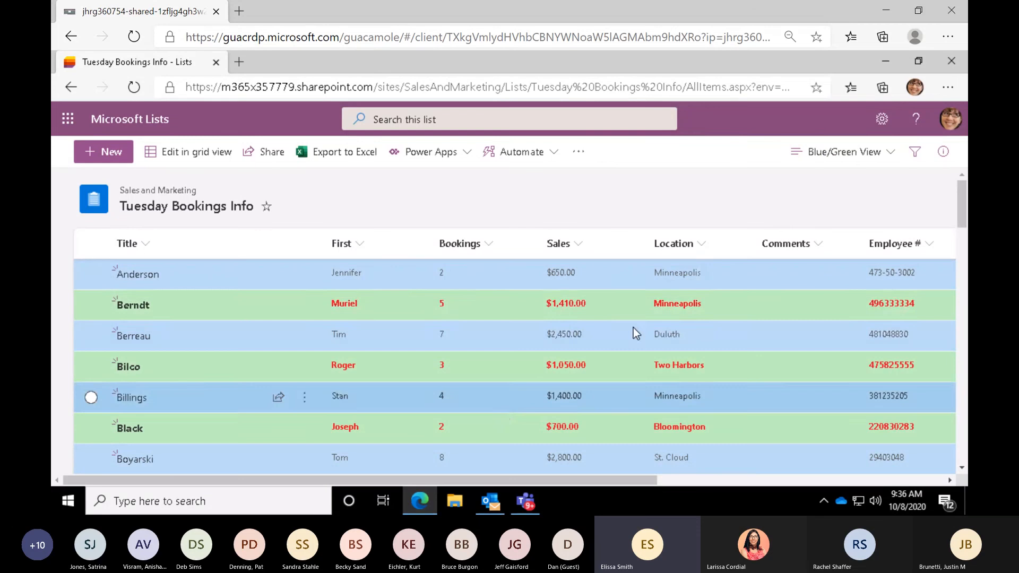
- Switch back to the All Items view and turn off its alternating row styles
left_click(837, 162)
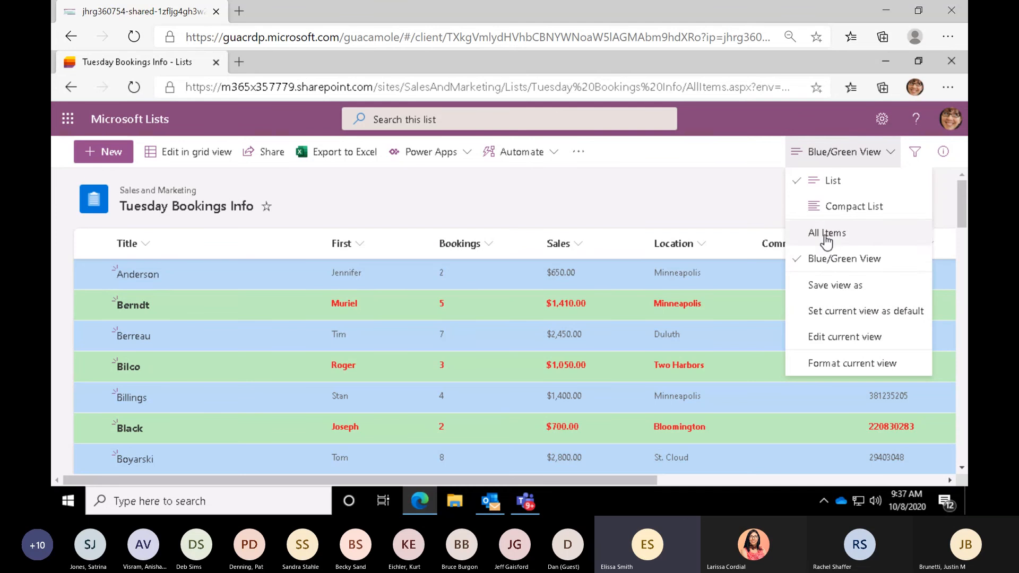
left_click(810, 235)
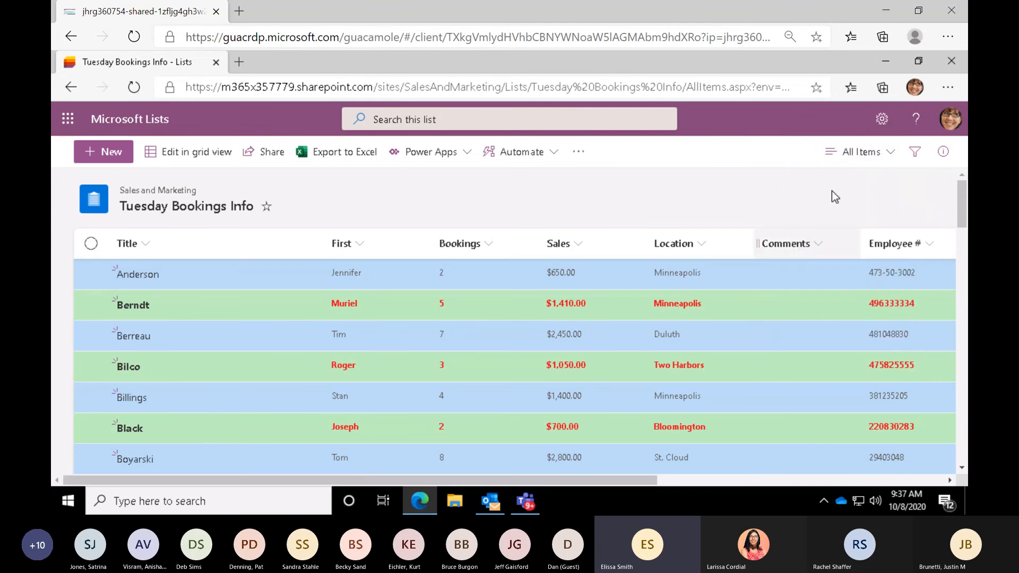
left_click(860, 153)
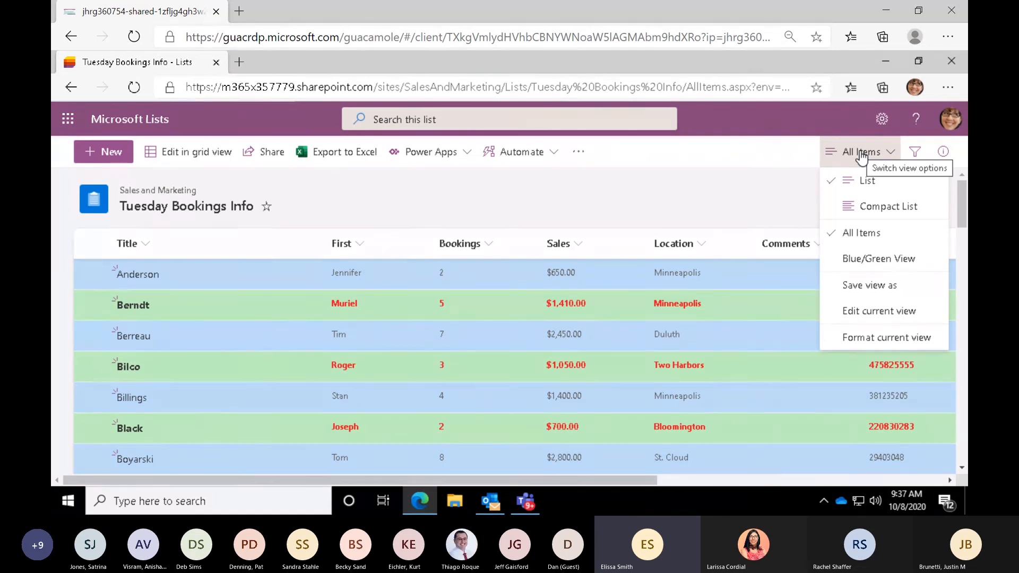
left_click(871, 345)
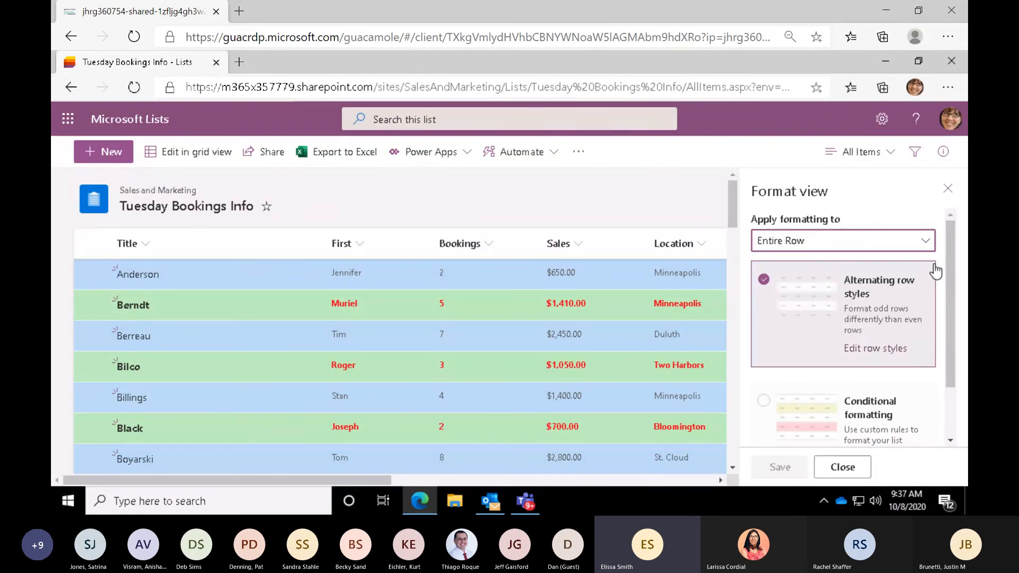
left_click(767, 282)
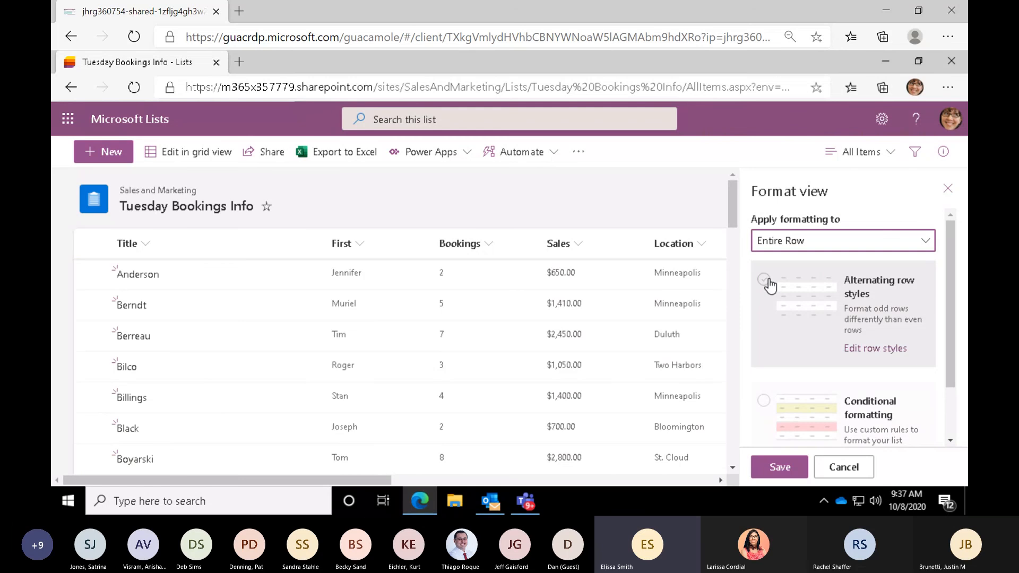
- Switch the All Items view's entire-row formatting to conditional formatting and base its rule on the Bookings column
left_click(764, 402)
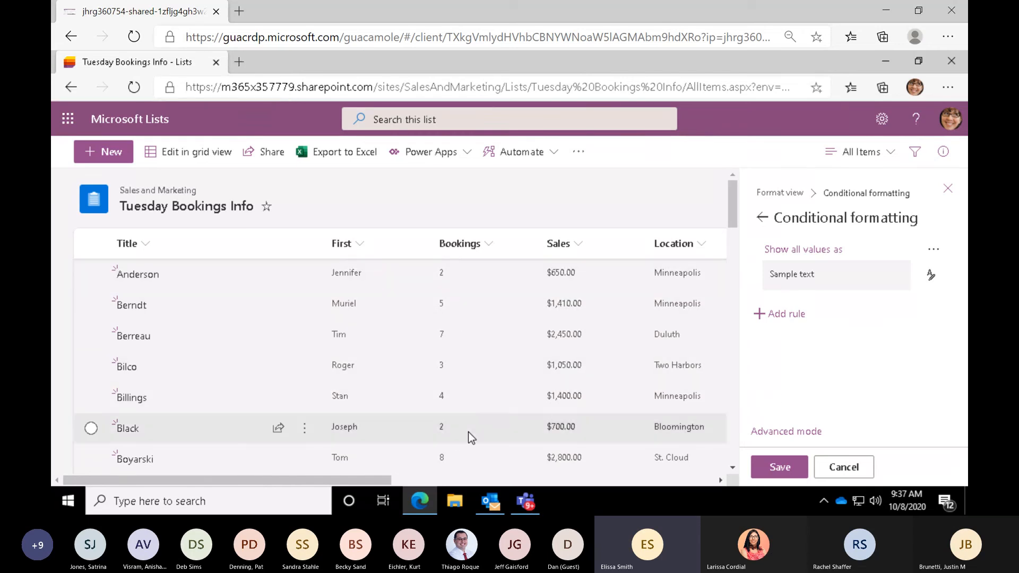
scroll(468, 431, "down", 5)
scroll(468, 431, "up", 5)
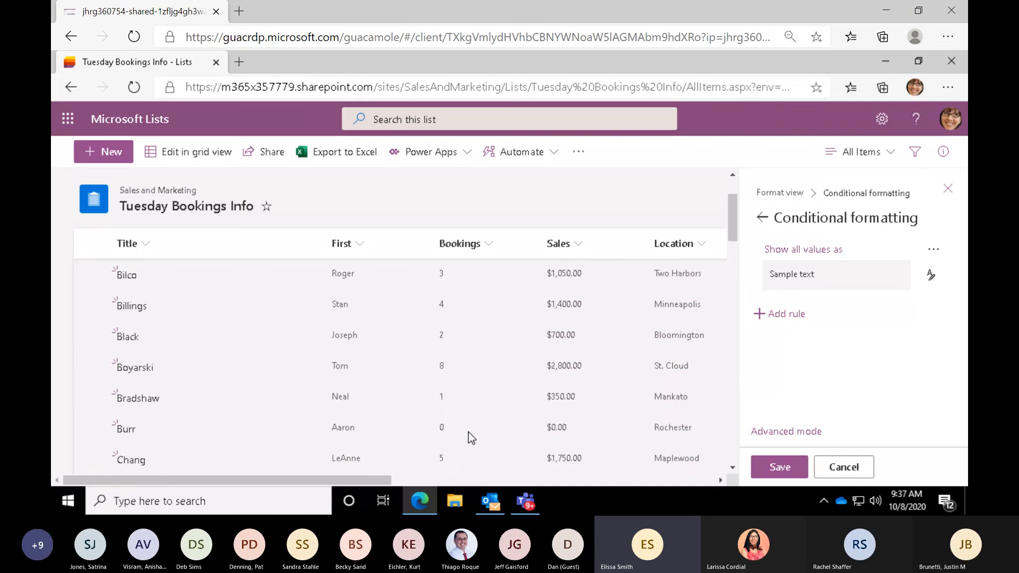
left_click(806, 253)
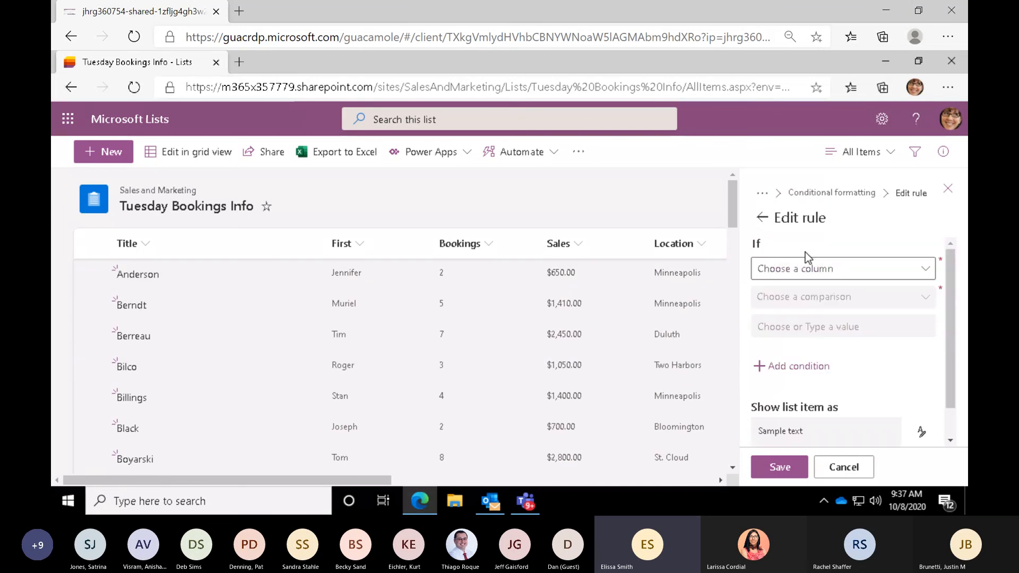
left_click(784, 276)
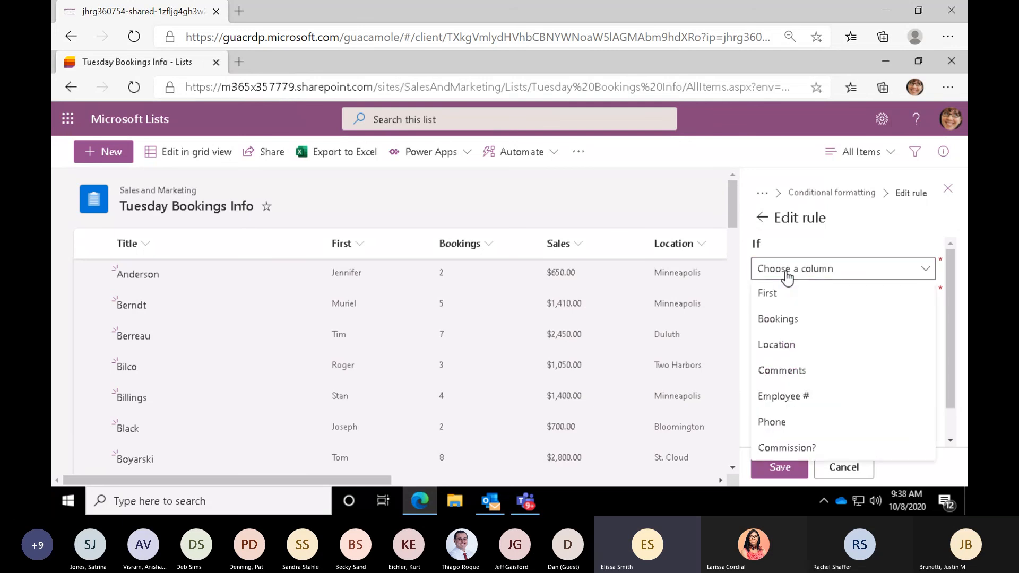
left_click(784, 319)
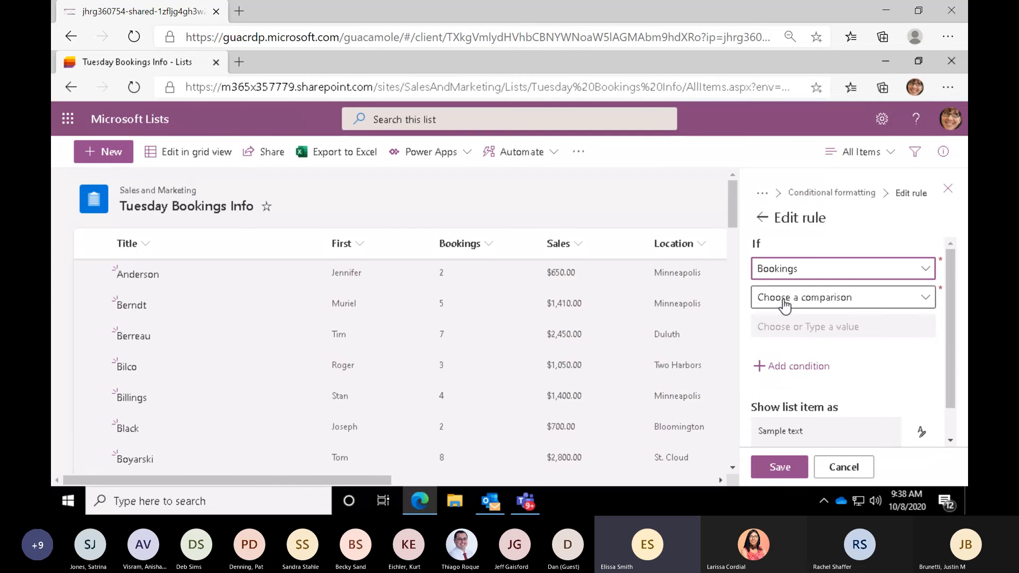
- Complete the Bookings rule's condition with the comparison "is greater than or equal to" and the value 5
left_click(784, 298)
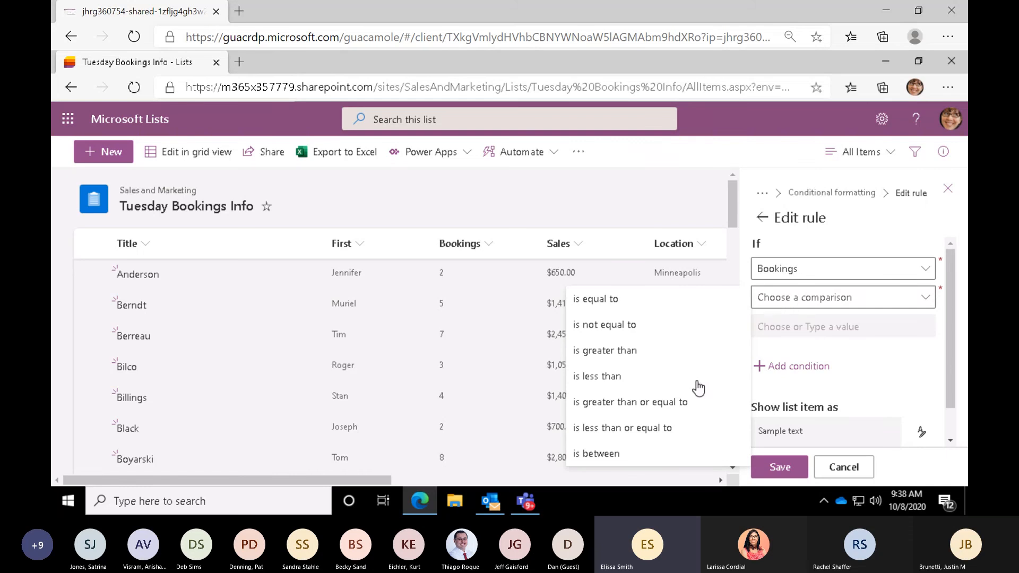
left_click(633, 404)
left_click(776, 326)
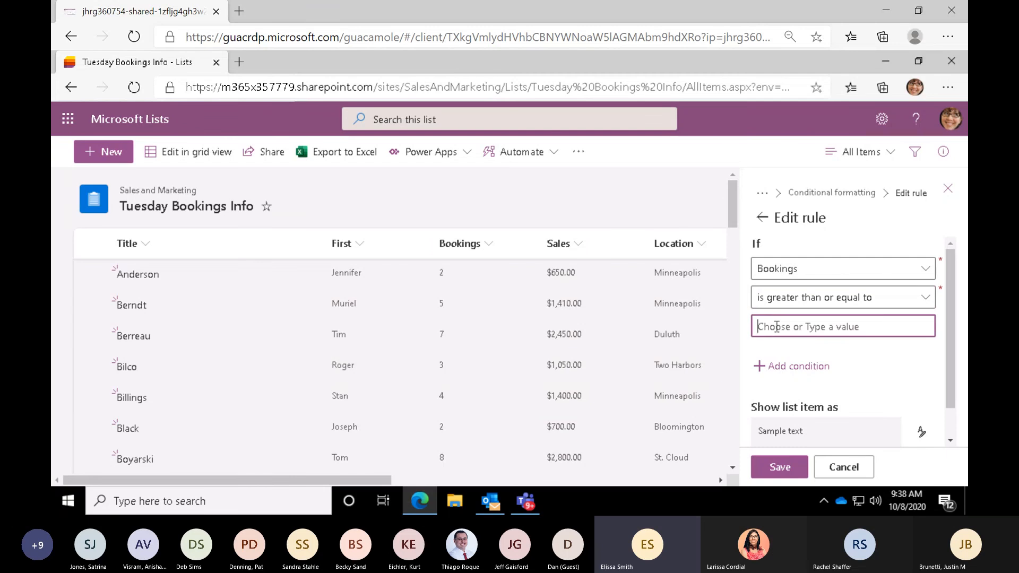
type("65")
key("BackSpace")
key("BackSpace")
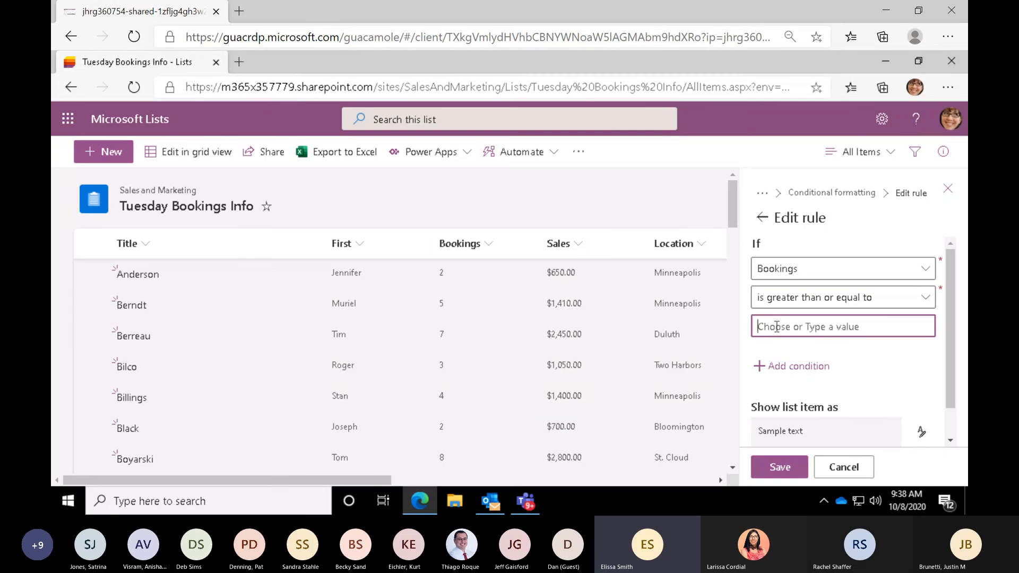
type("5")
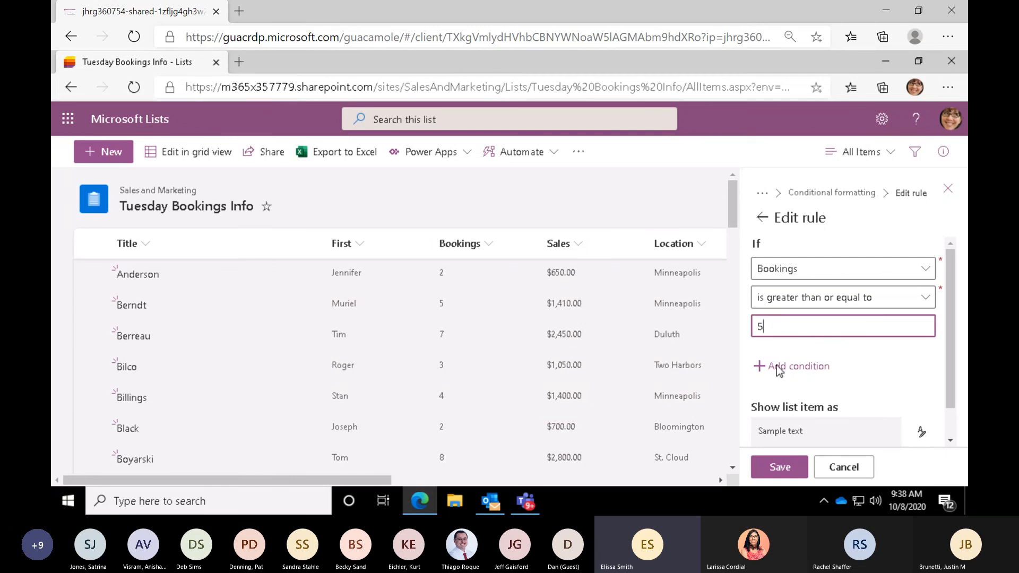
left_click(789, 432)
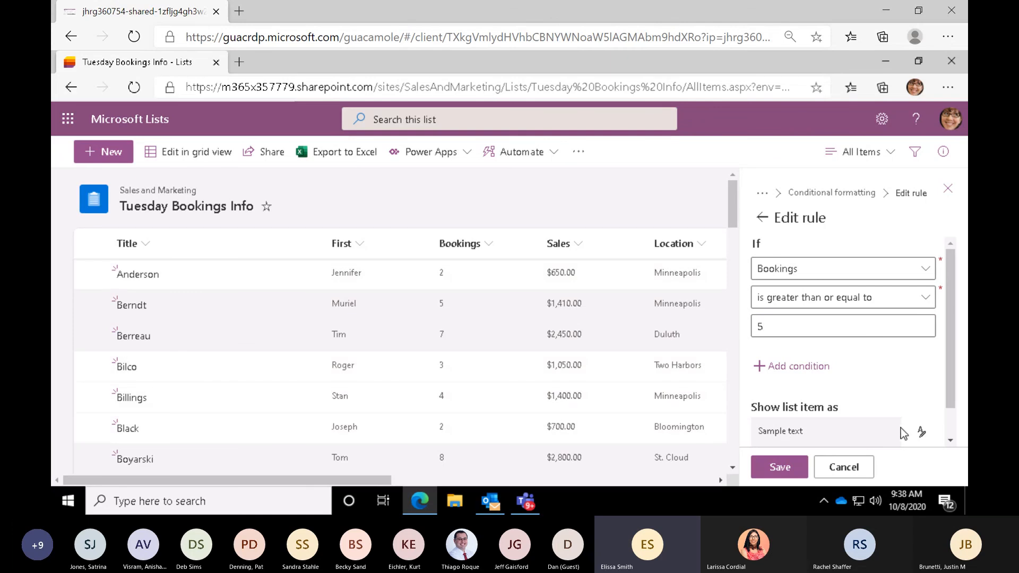
- Give the list items that match the Bookings rule the darkest orange fill
left_click_drag(950, 342, 951, 424)
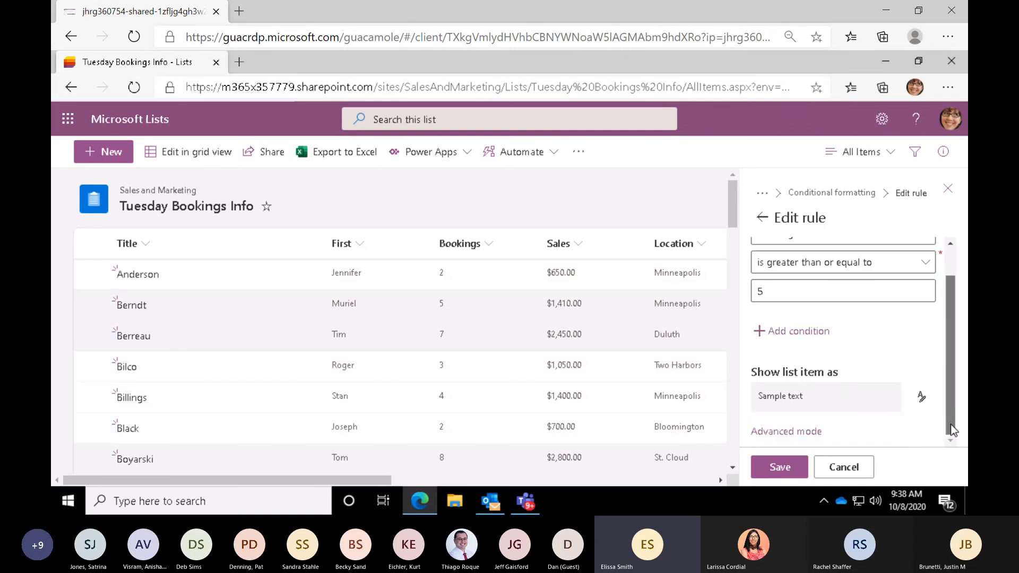
key("ctrl")
left_click(920, 403)
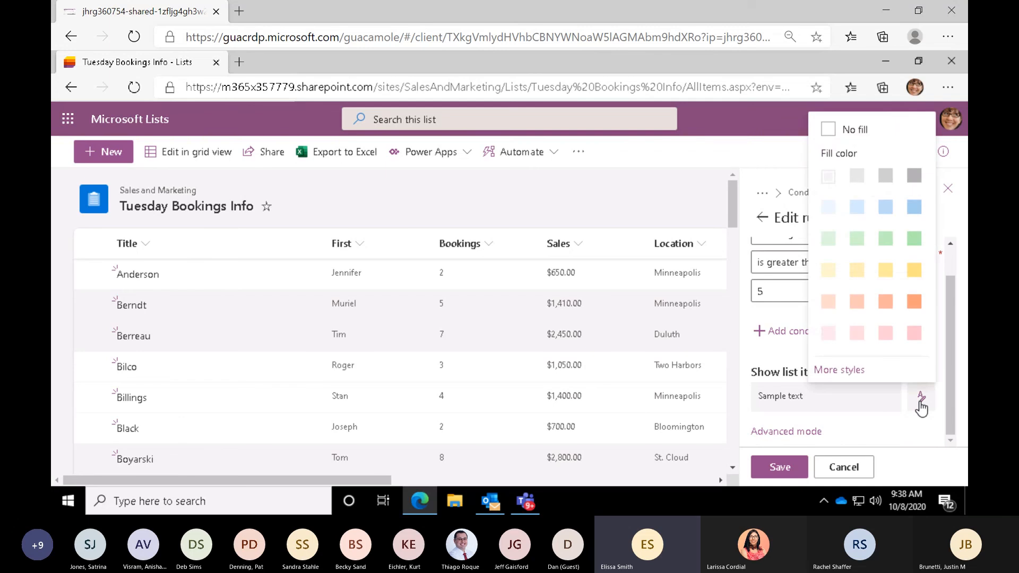
left_click(913, 302)
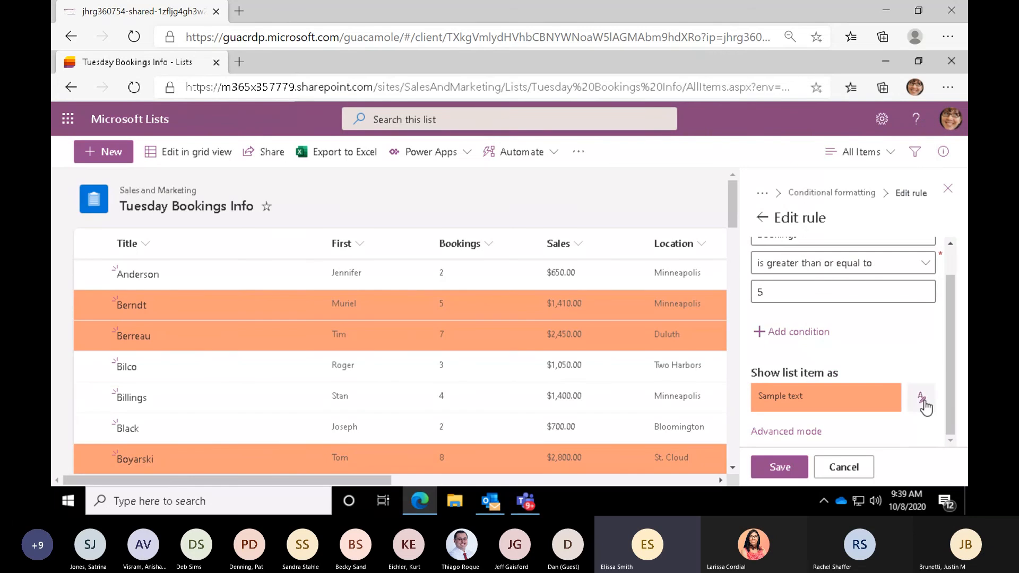
- Set the rule's font color to standard red, save the view formatting and close the formatting pane
left_click(925, 402)
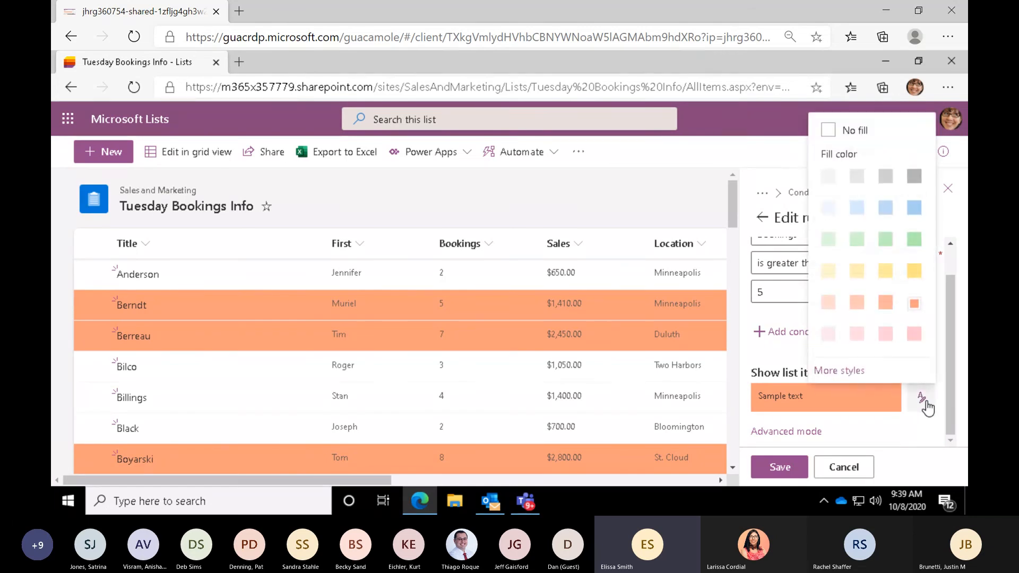
left_click(839, 370)
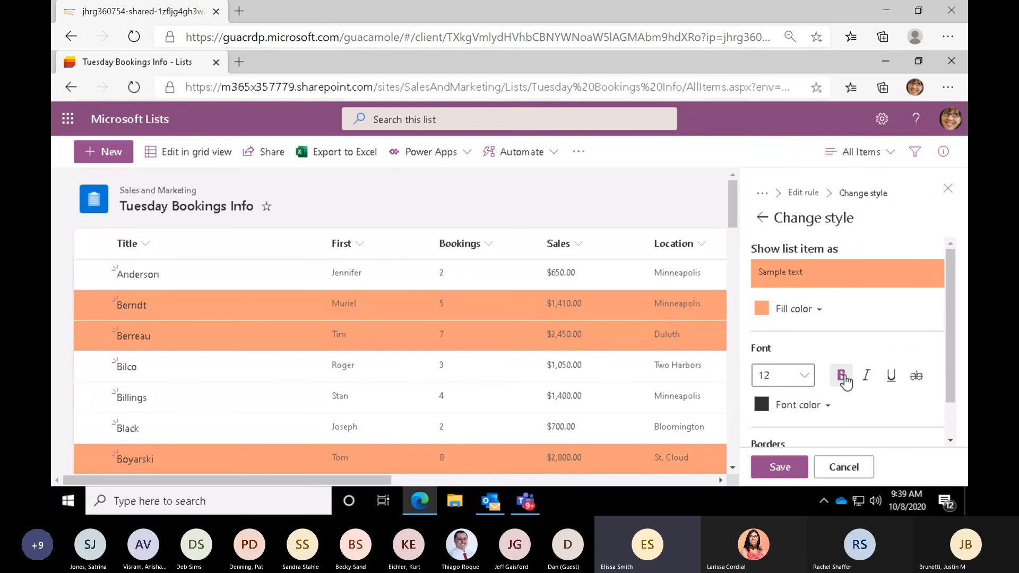
left_click(815, 409)
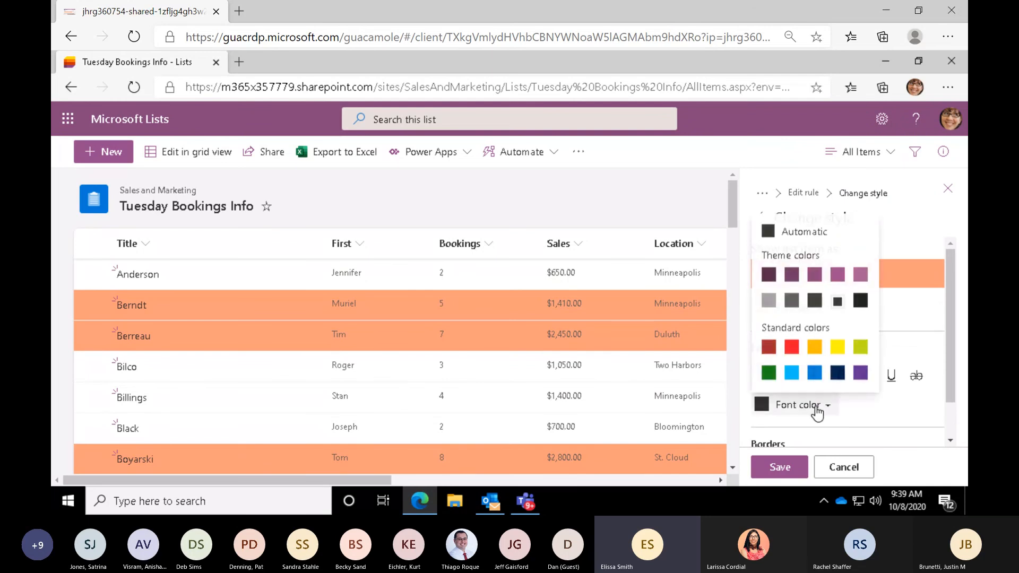
left_click(791, 348)
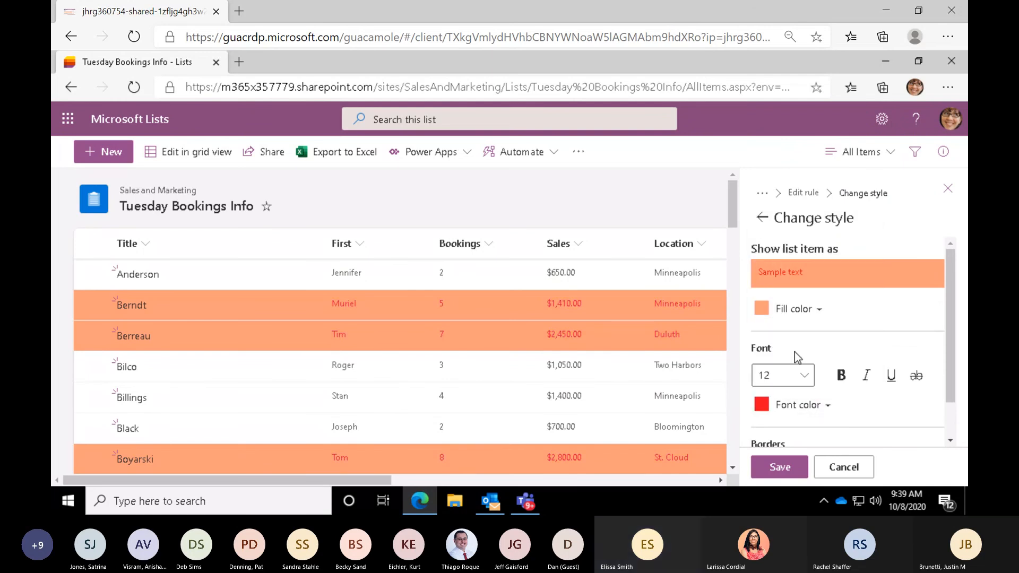
left_click(767, 474)
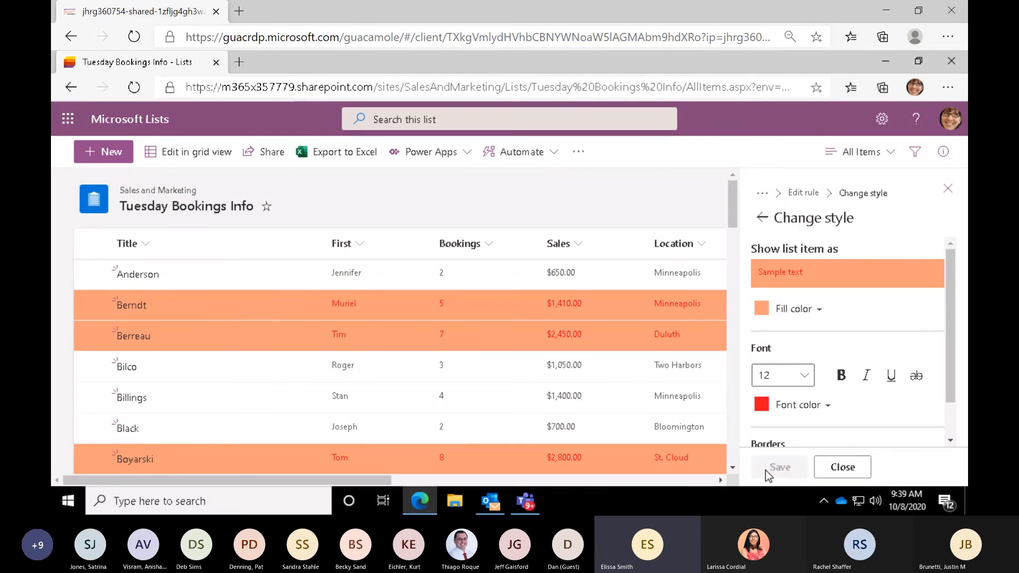
left_click(839, 472)
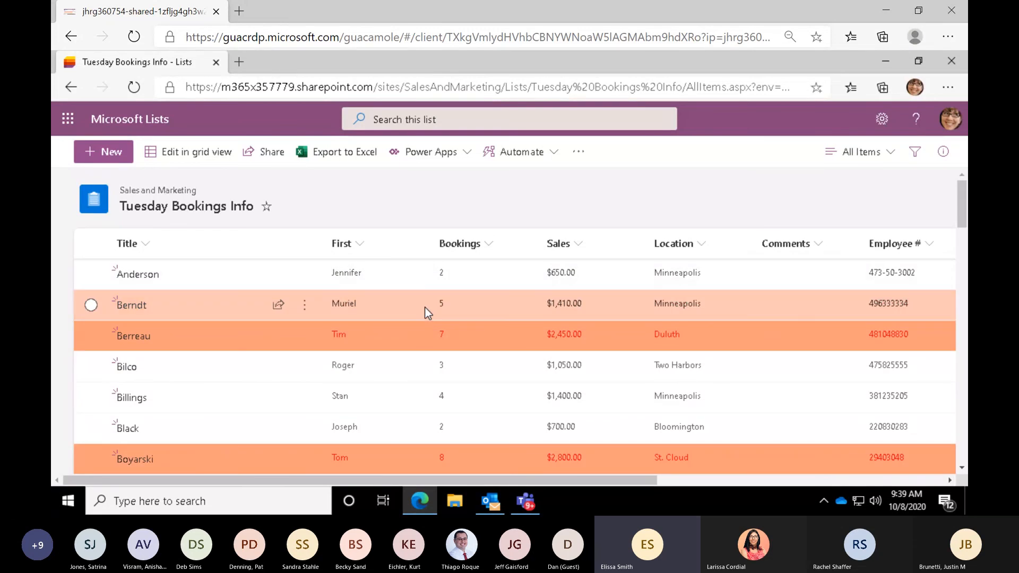
- Review the All Items view's conditional formatting rules and the option for adding another rule, leaving the formatting pane without saving
key("ctrl")
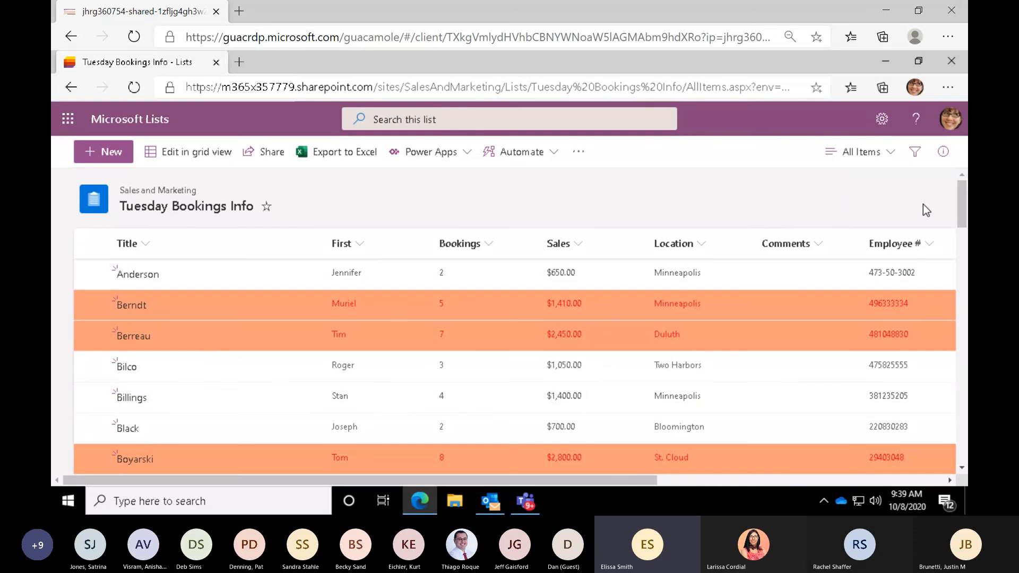
left_click_drag(962, 226, 960, 176)
left_click(889, 162)
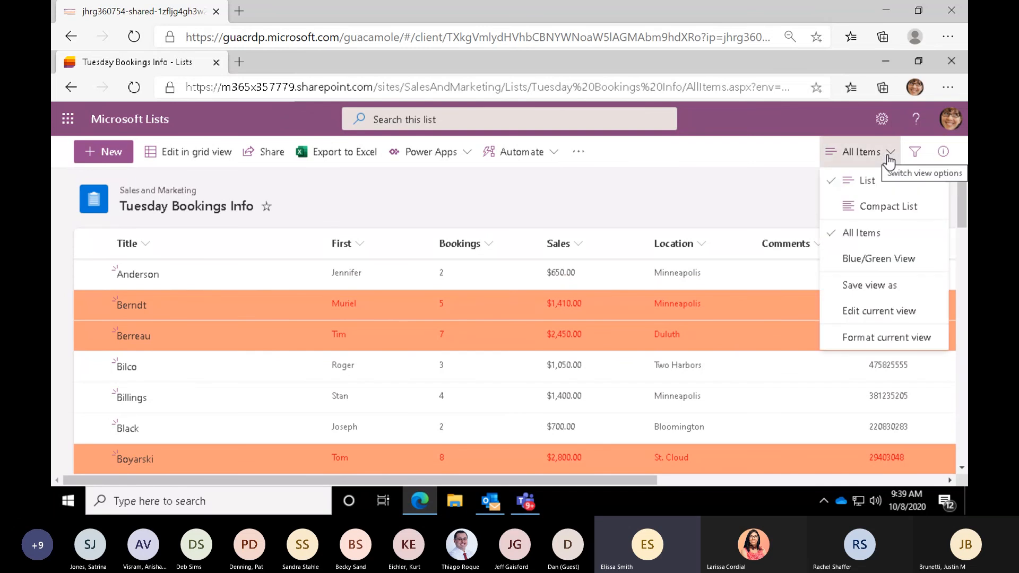
left_click(856, 338)
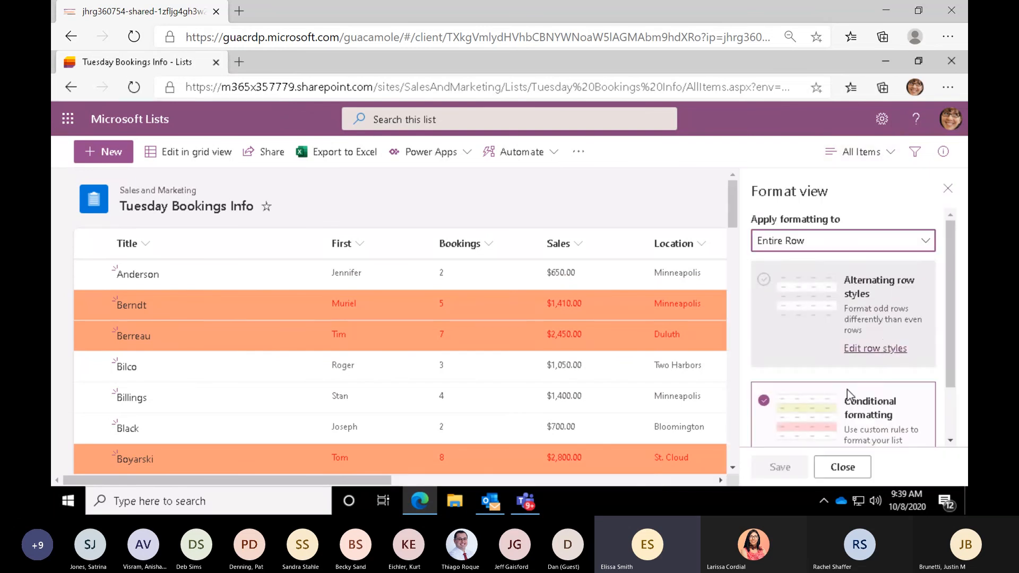
left_click_drag(951, 333, 951, 381)
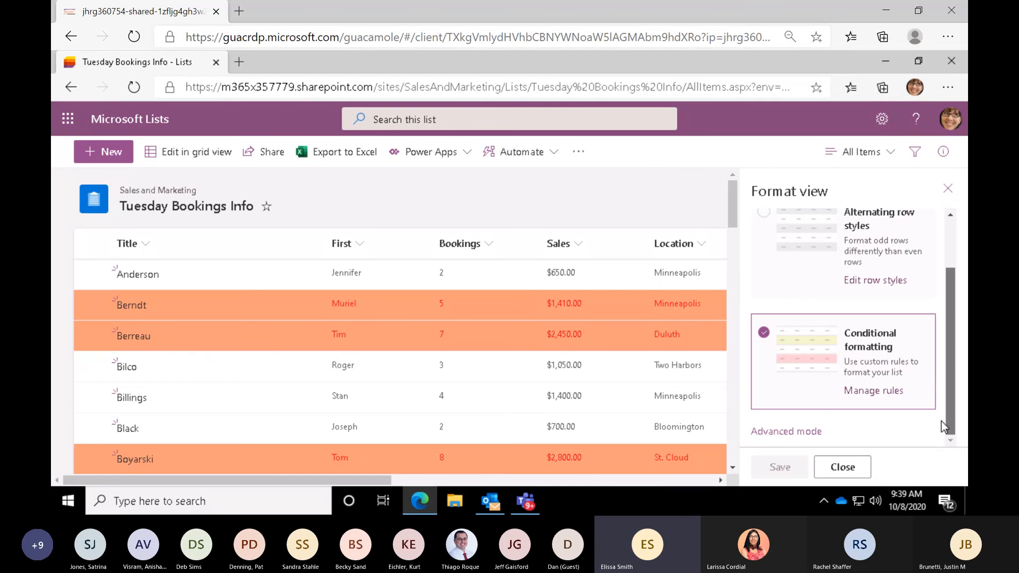
left_click(865, 396)
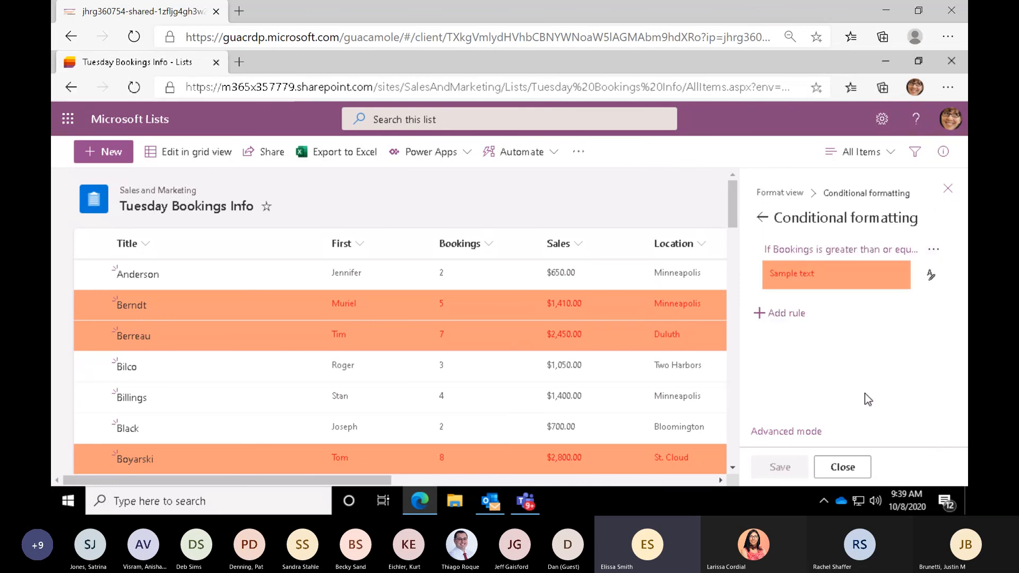
left_click(795, 317)
left_click(838, 469)
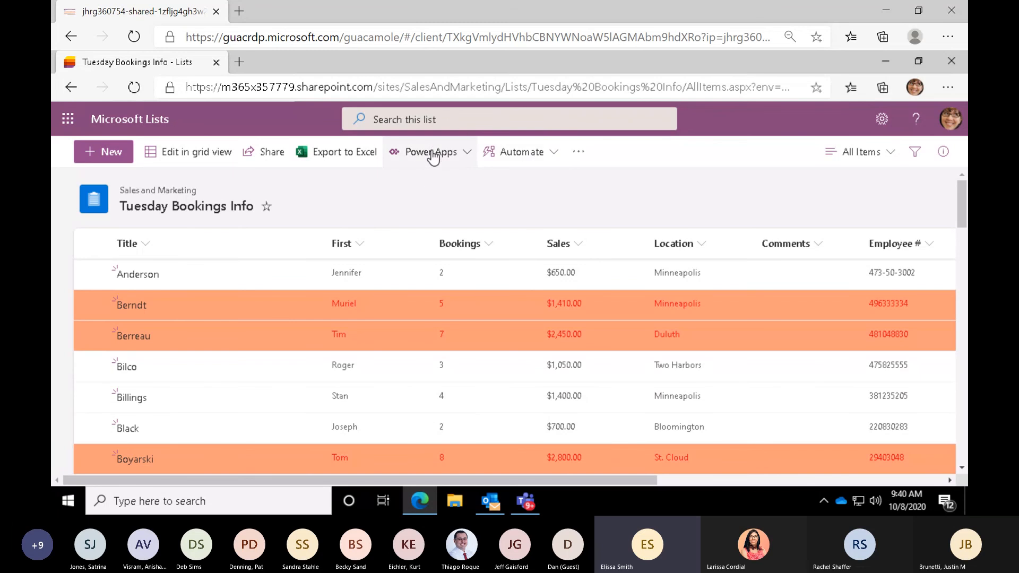
- Start a Power Automate flow for the list from the template "Send a customized email when a new SharePoint list item is added"
left_click(536, 160)
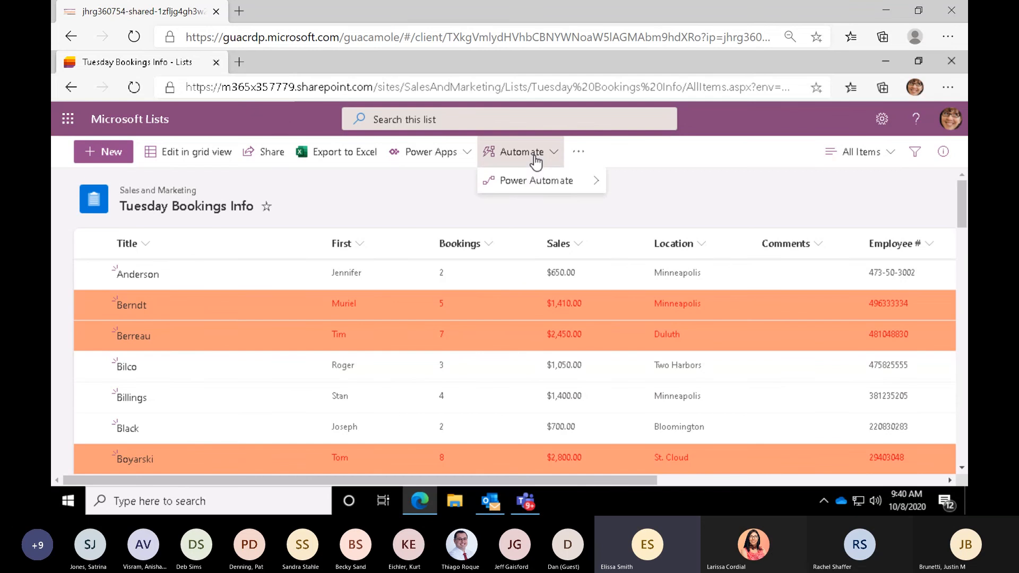
mouse_move(535, 190)
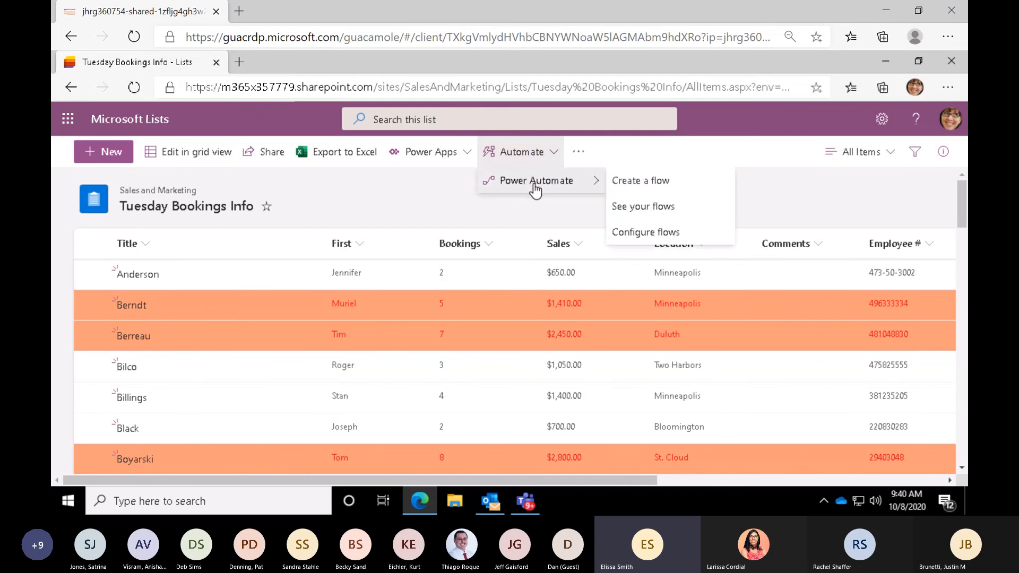
left_click(626, 183)
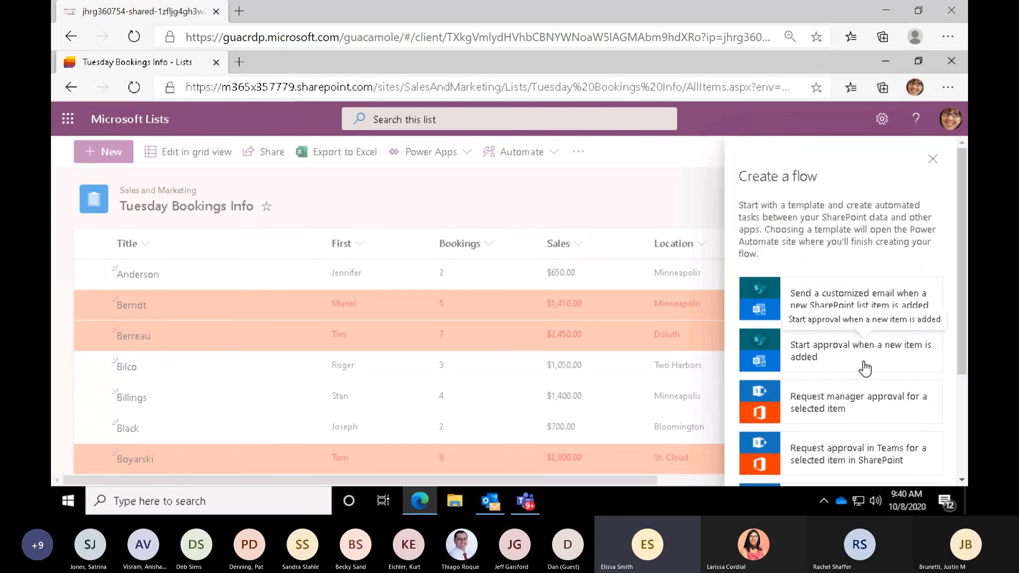
scroll(959, 305, "down", 2)
scroll(960, 371, "down", 2)
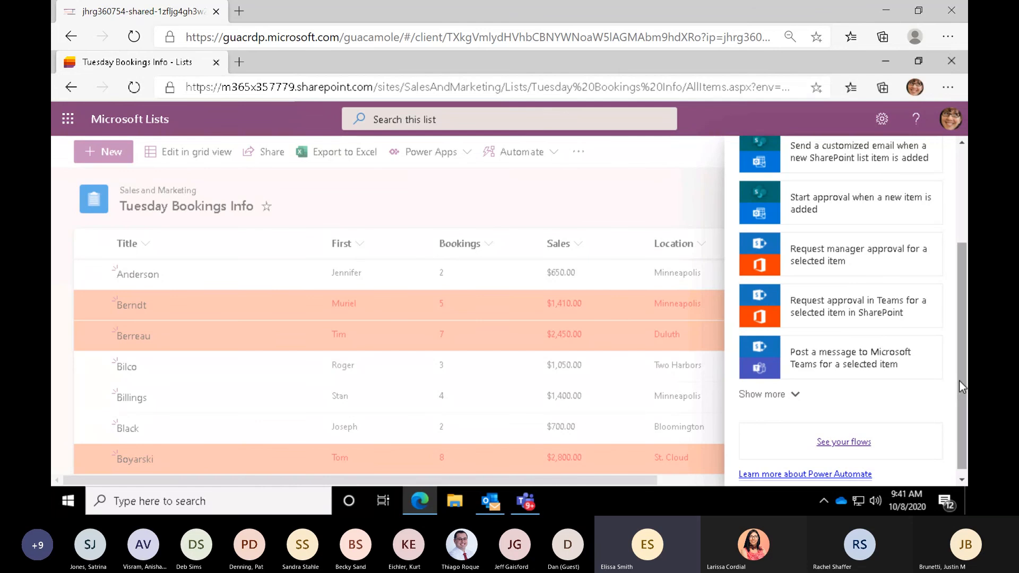
scroll(962, 380, "up", 3)
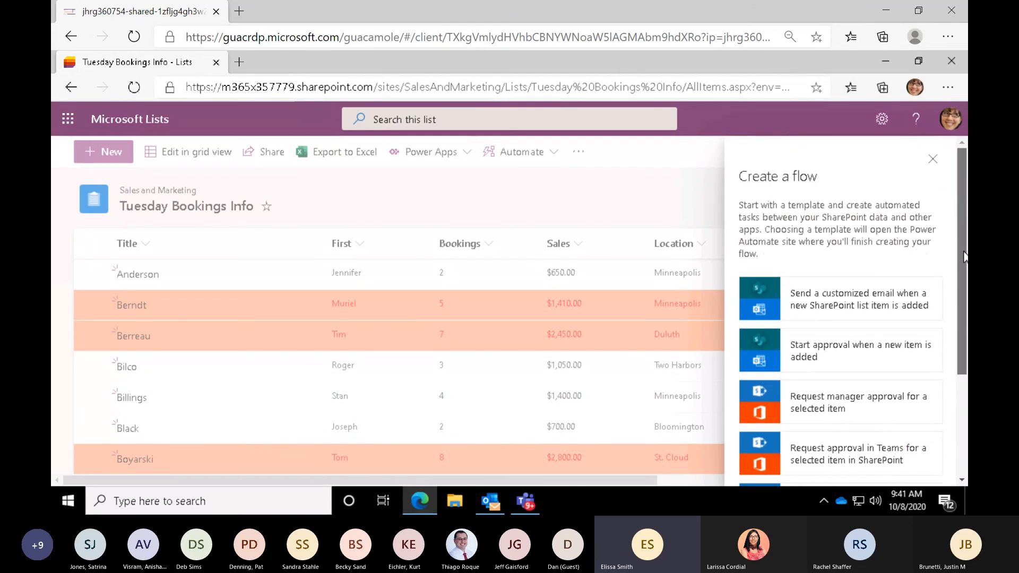
left_click(838, 302)
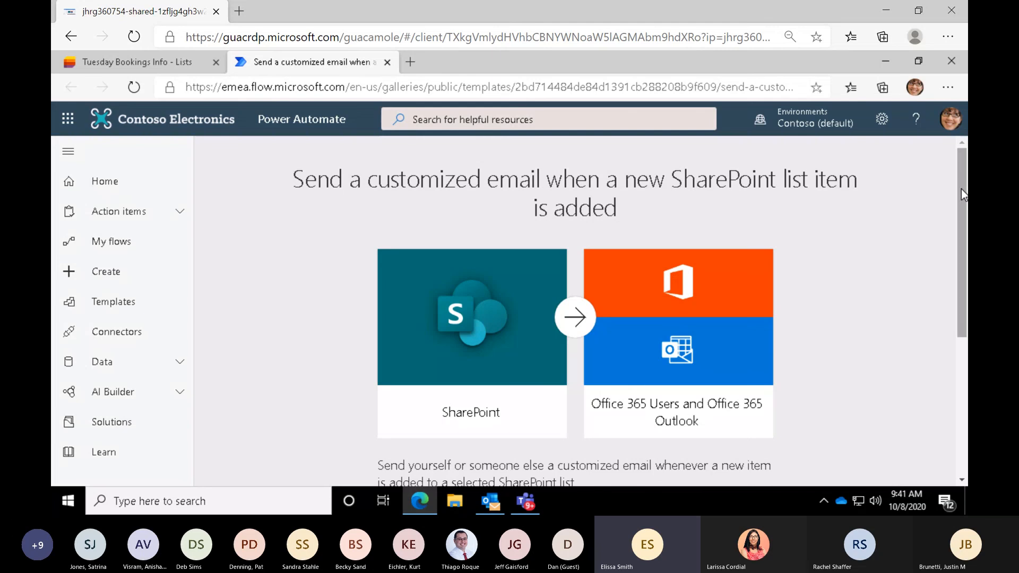
- Create the email flow with its Office 365 Users, Office 365 Outlook and SharePoint connections, and review its details and run history
scroll(962, 194, "down", 5)
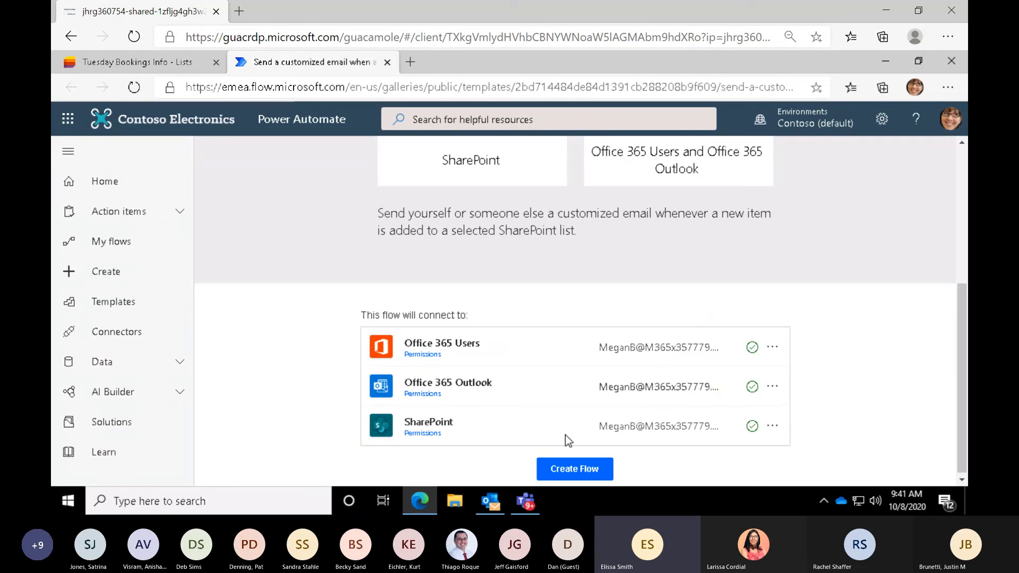
left_click(575, 475)
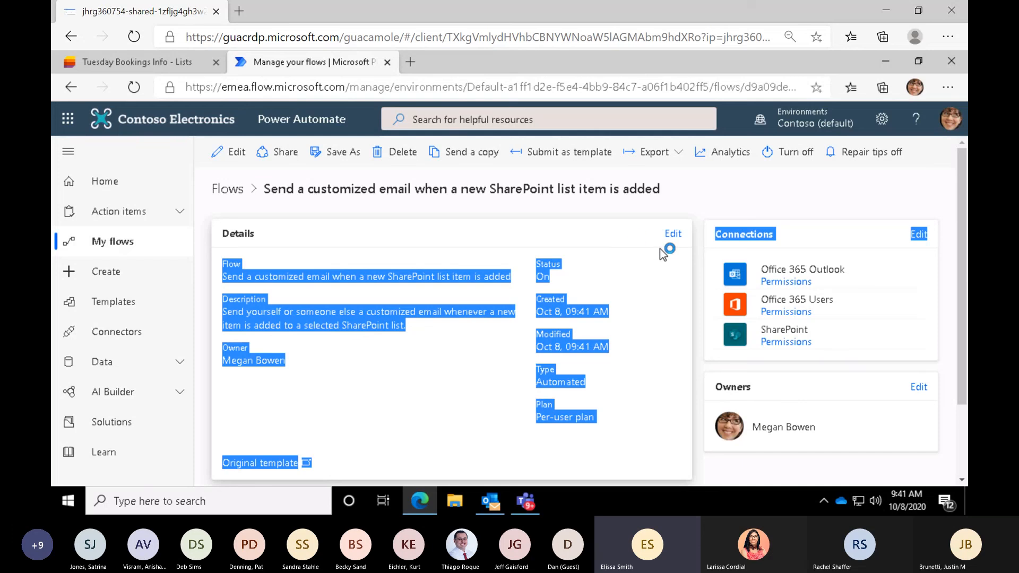
left_click(719, 194)
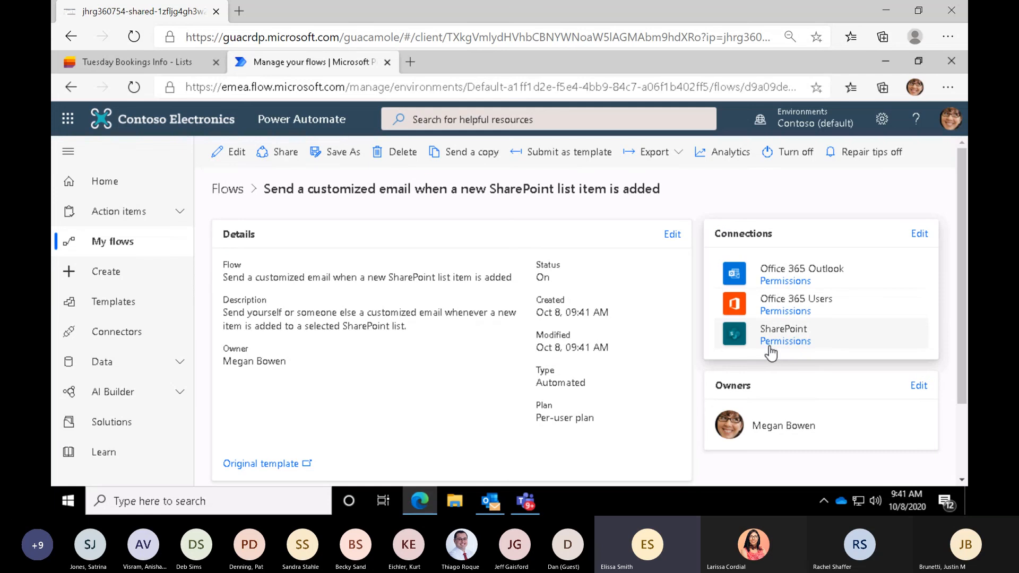
scroll(594, 365, "down", 2)
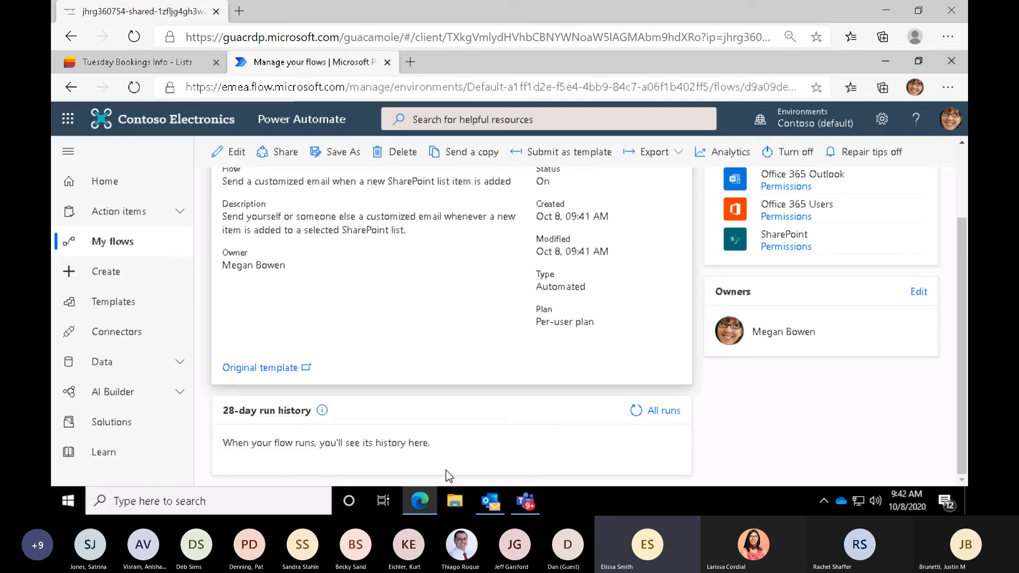
key("ctrl")
key("ctrl")
key("ctrl")
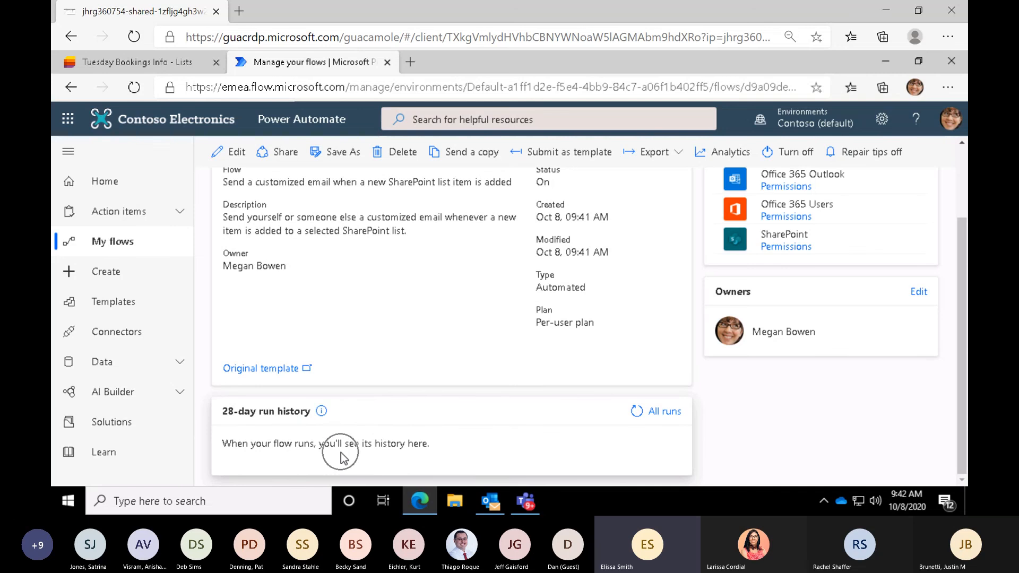
key("ctrl")
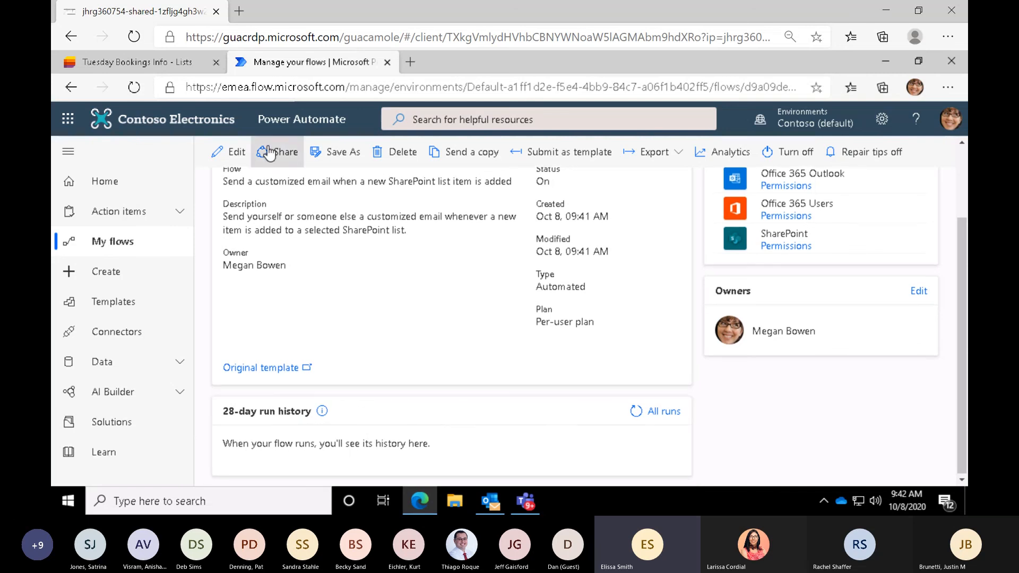
key("ctrl")
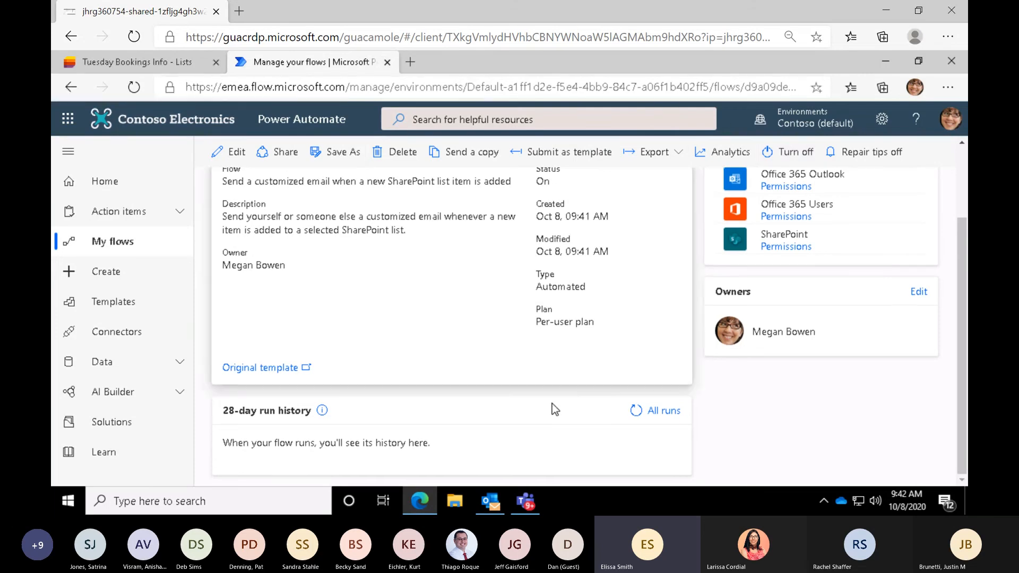
- Close the new flow's page and open the overview of your existing flows from the Tuesday Bookings Info list
left_click(387, 63)
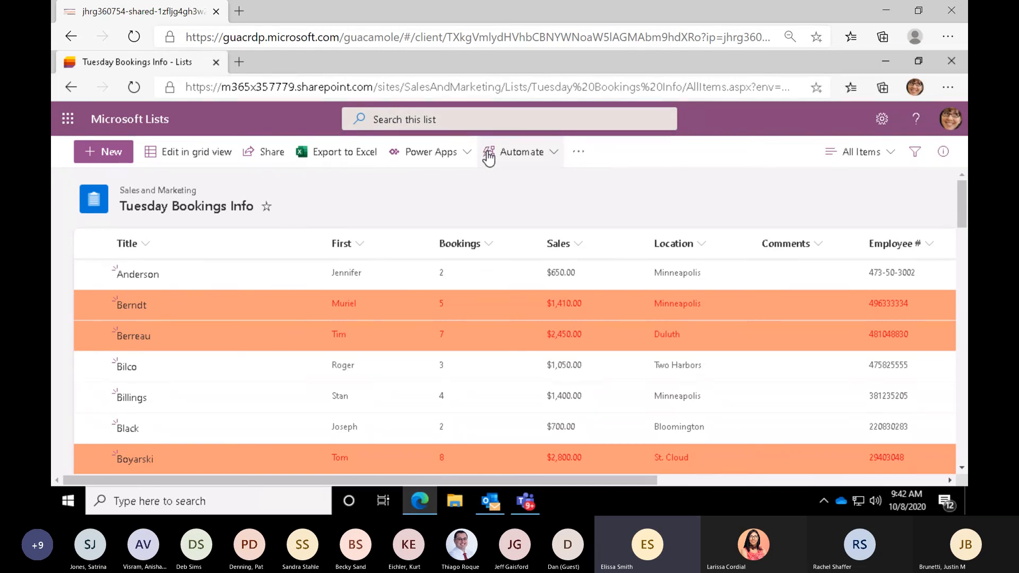
left_click(525, 157)
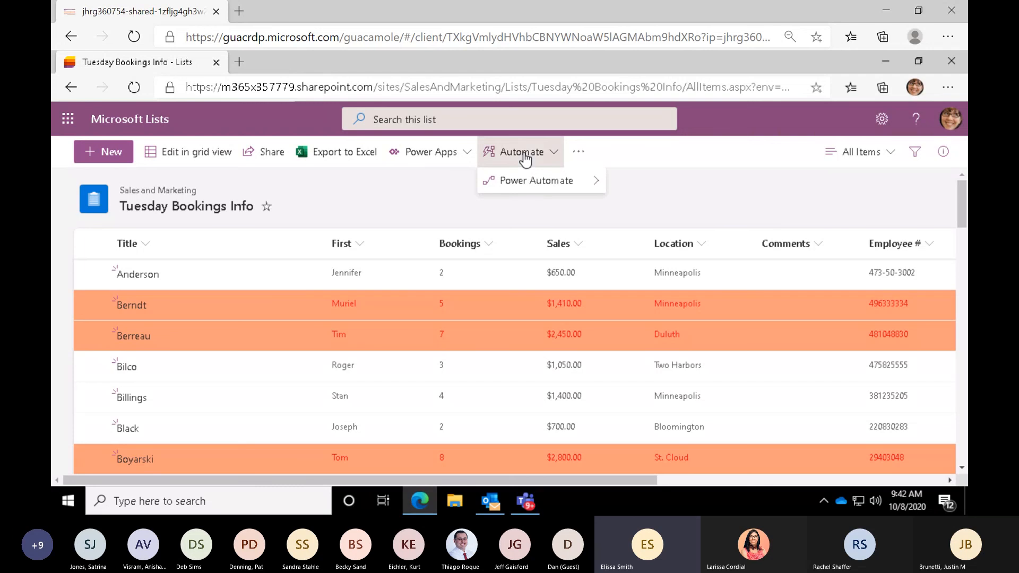
left_click(552, 163)
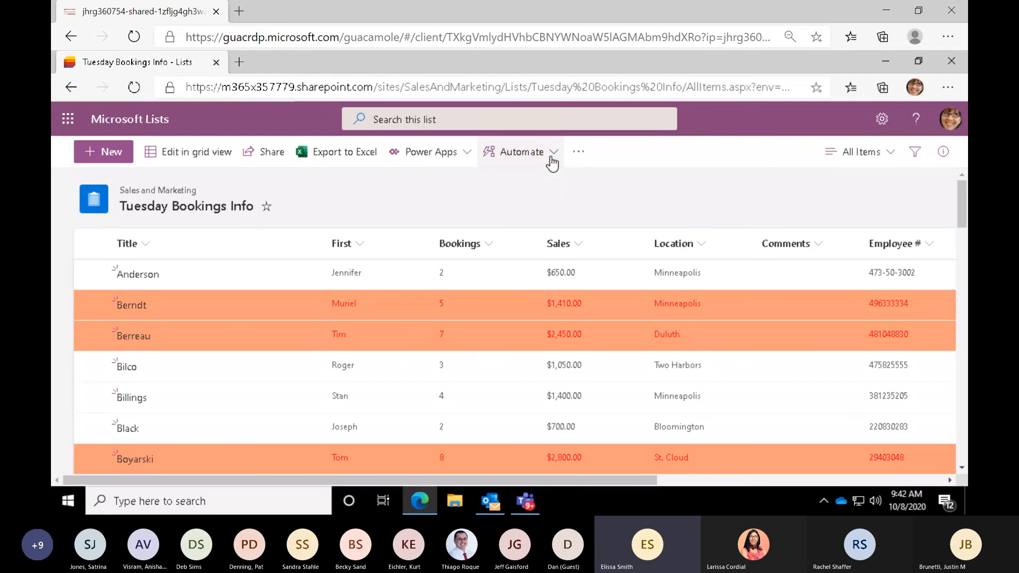
left_click(551, 162)
mouse_move(546, 182)
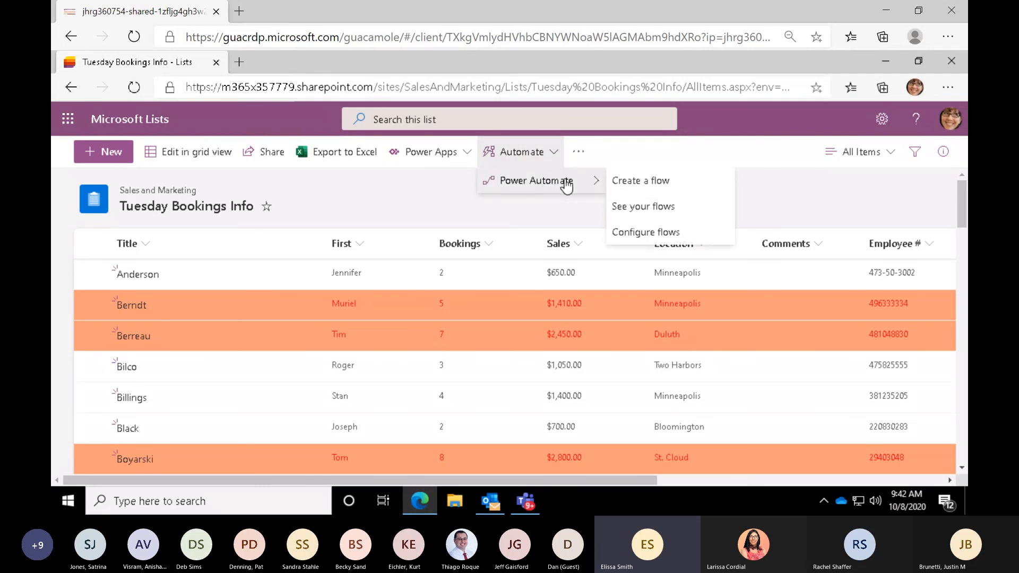
left_click(640, 212)
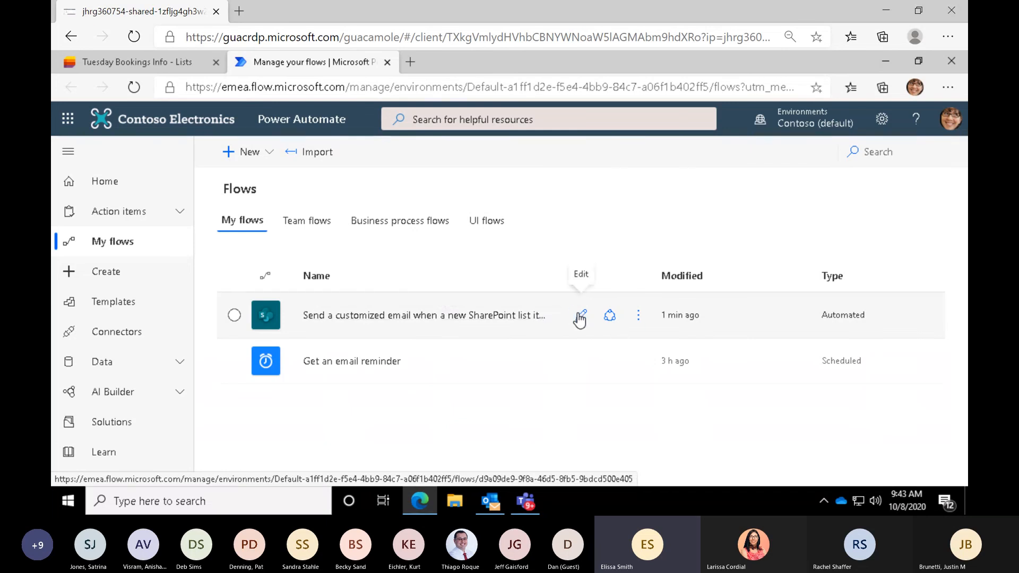
- Close the flows overview and show the alert options of the Tuesday Bookings Info list
left_click(388, 62)
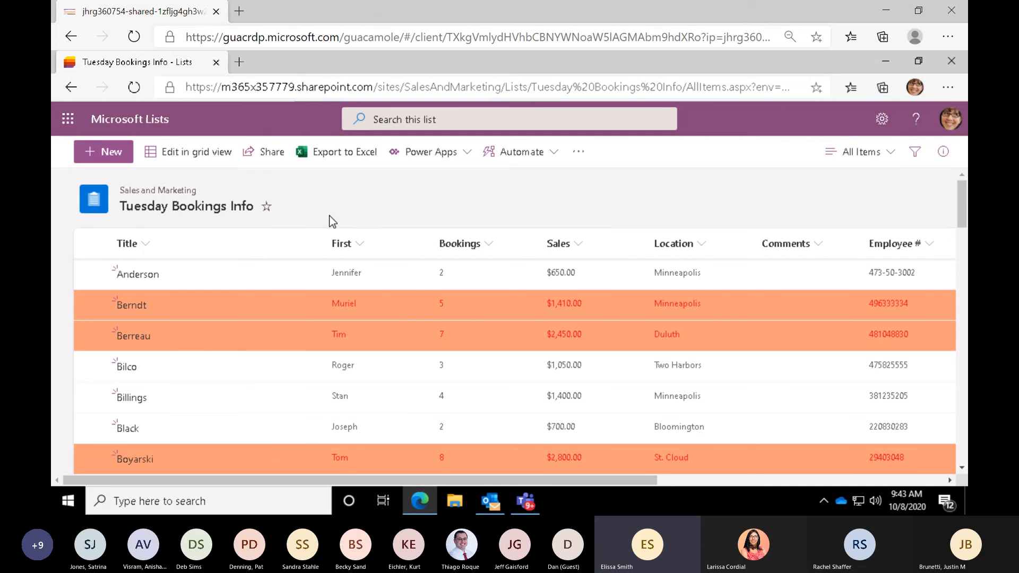
left_click(577, 155)
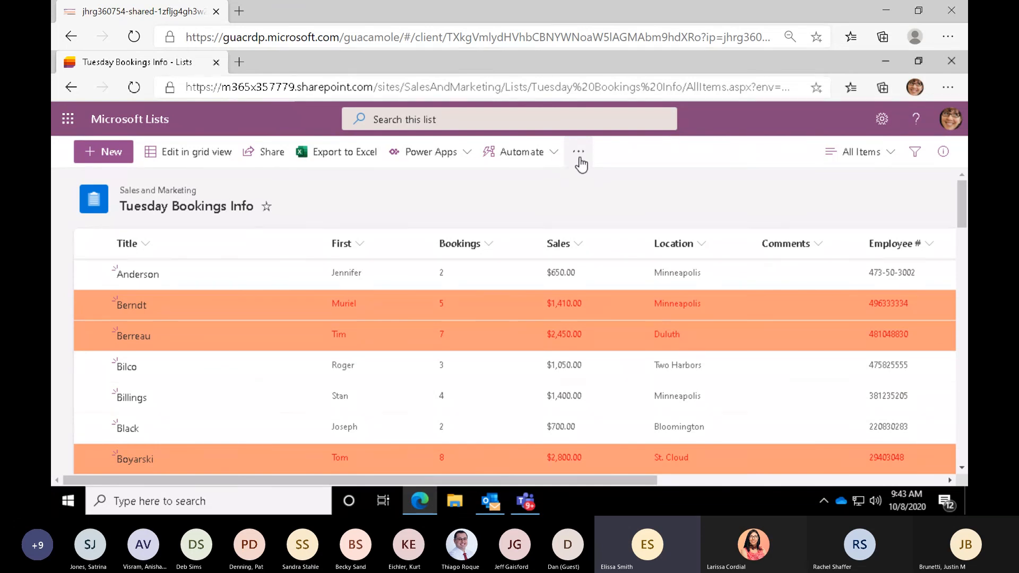
left_click(578, 153)
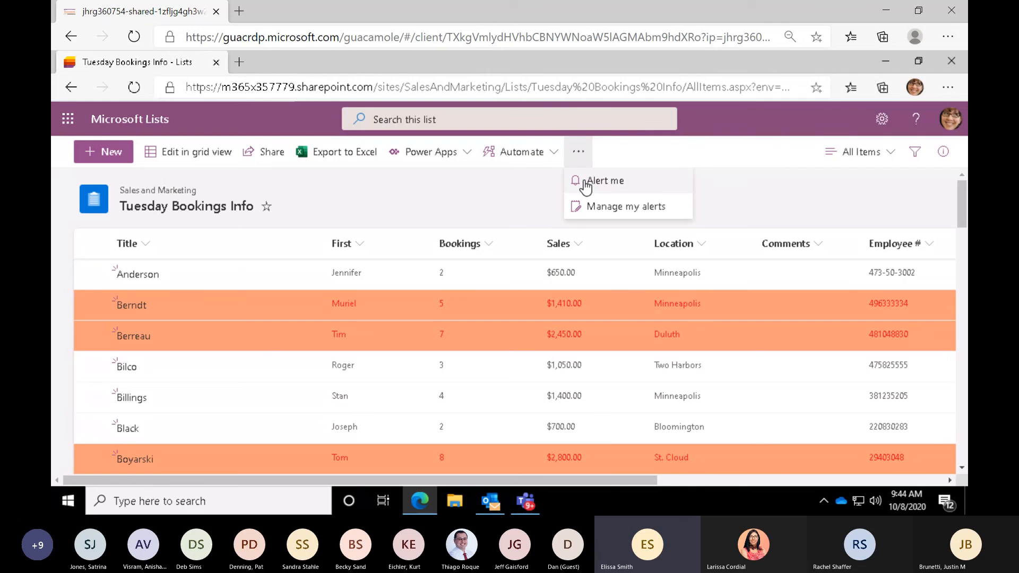
- Switch to Microsoft Teams and open the Go to Market Plan channel of the Mark 8 Project Team
left_click(527, 504)
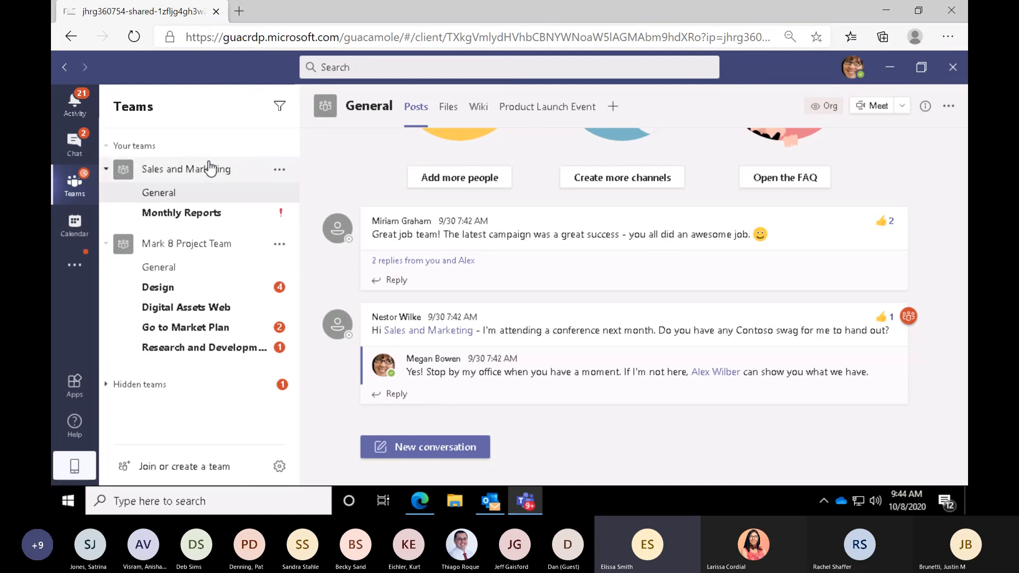
left_click(197, 194)
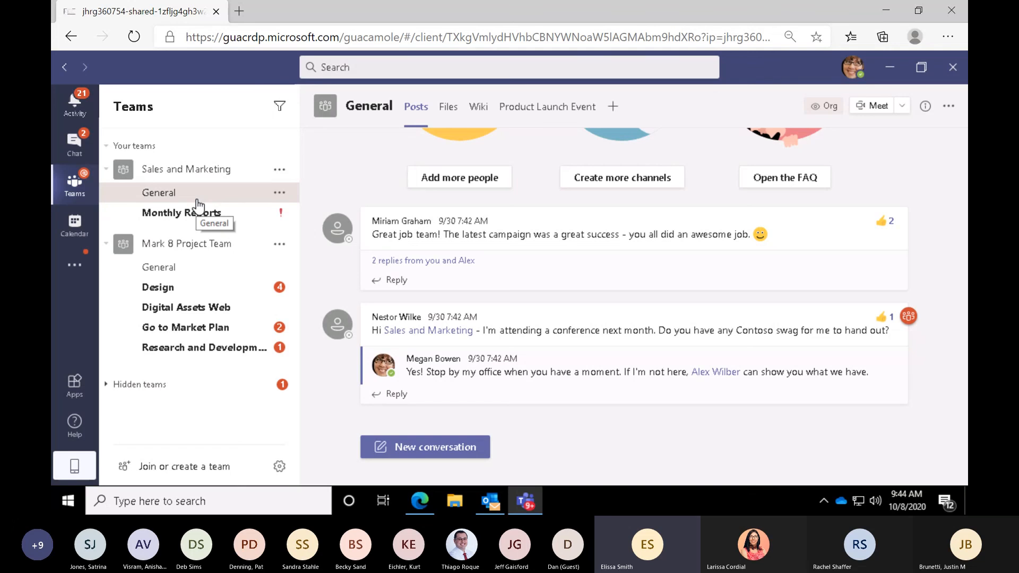
left_click(204, 327)
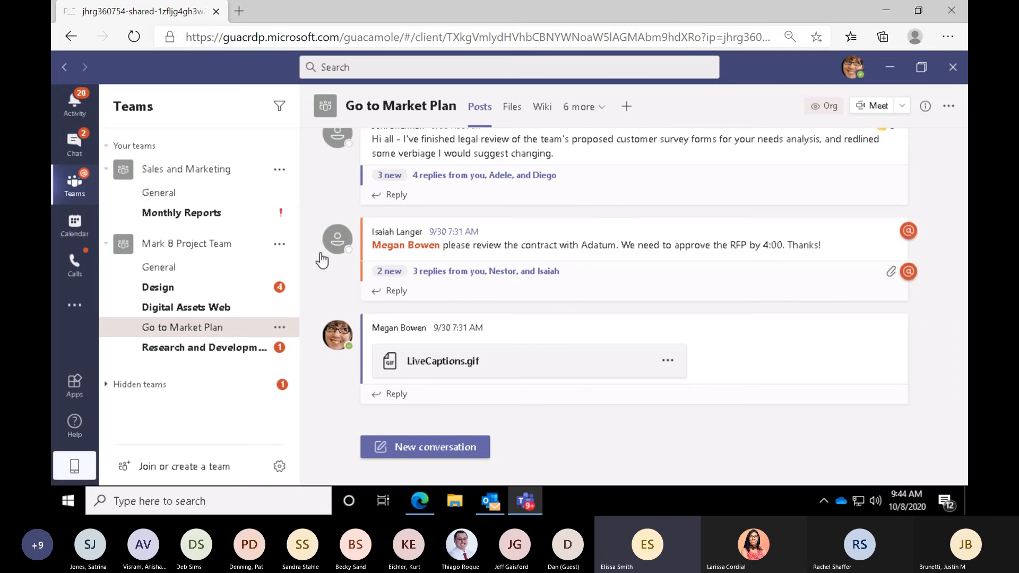
- Search the available tab apps for "lists" and add the Lists app to the Go to Market Plan channel
left_click(628, 112)
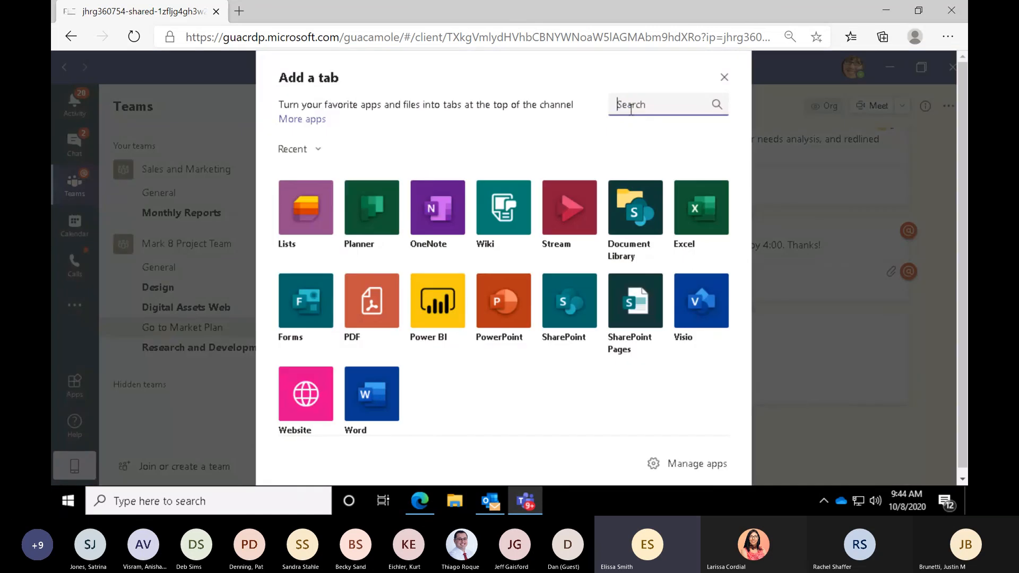
left_click(307, 225)
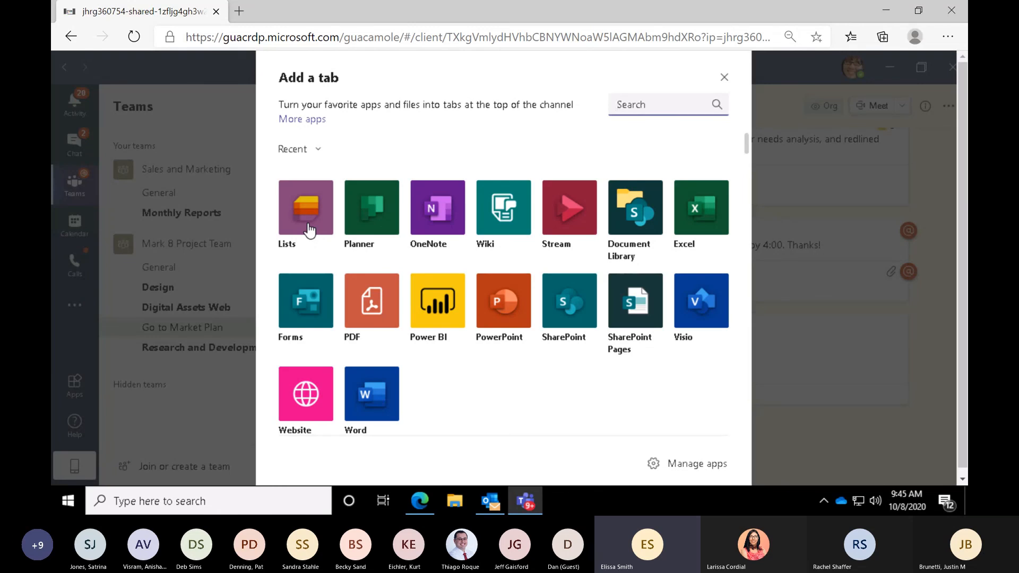
left_click(660, 104)
type("lists")
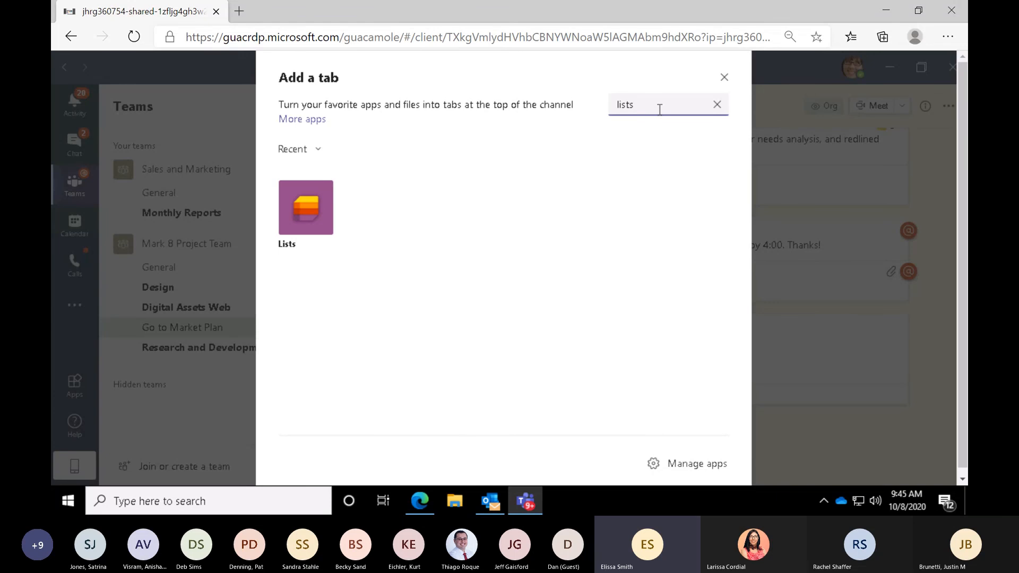
left_click(303, 225)
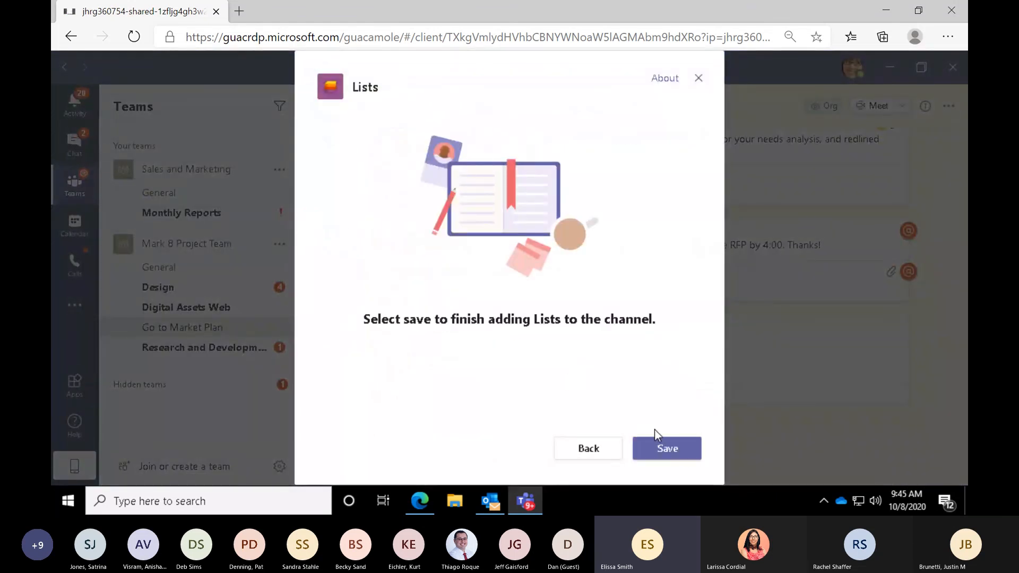
left_click(683, 448)
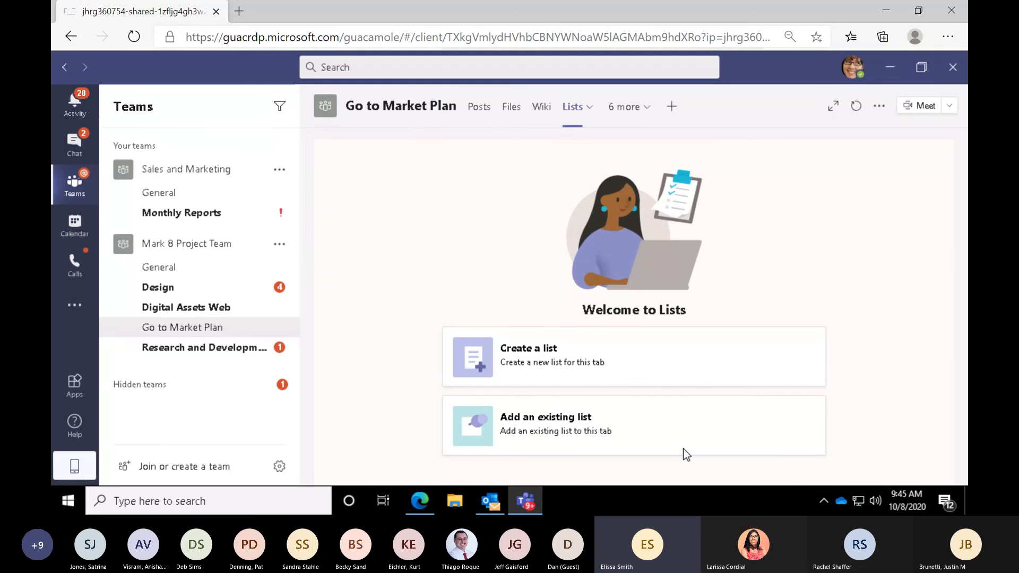
- Start creating a new list in the channel from the Asset manager template
left_click(540, 364)
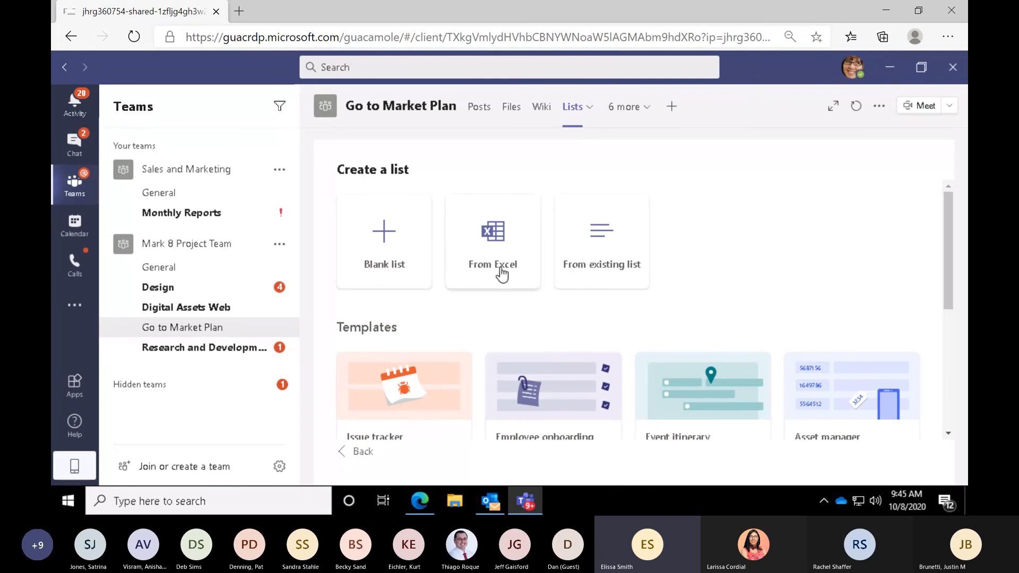
left_click(592, 278)
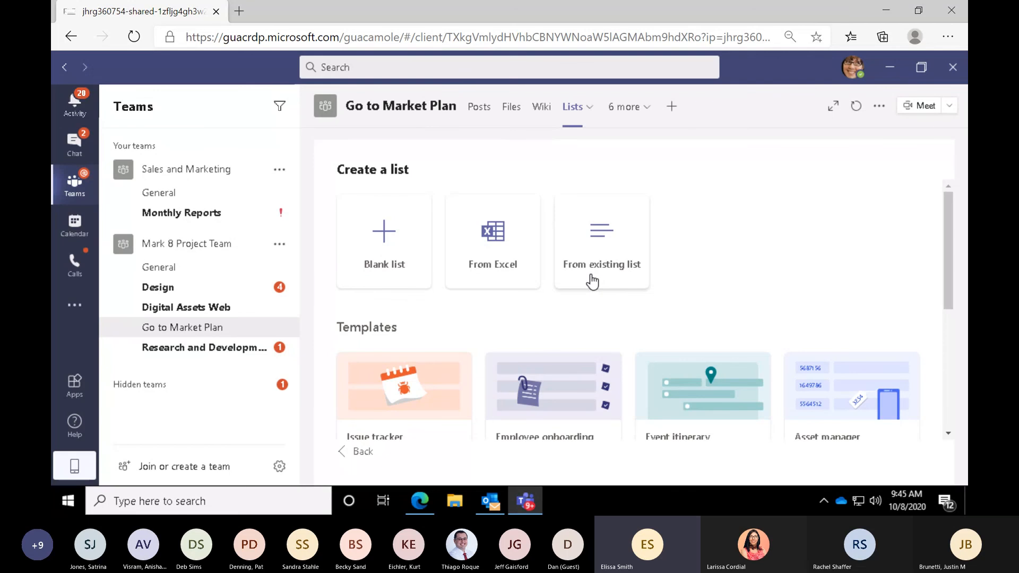
left_click_drag(951, 227, 953, 269)
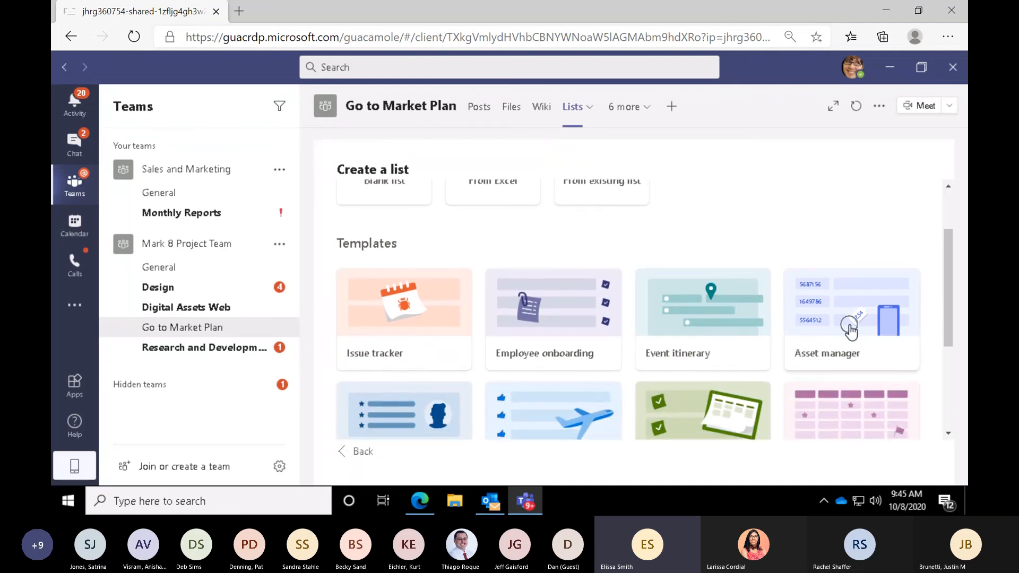
left_click(851, 332)
mouse_move(949, 294)
left_mouse_down()
mouse_move(934, 337)
mouse_move(940, 381)
mouse_move(948, 311)
left_mouse_up()
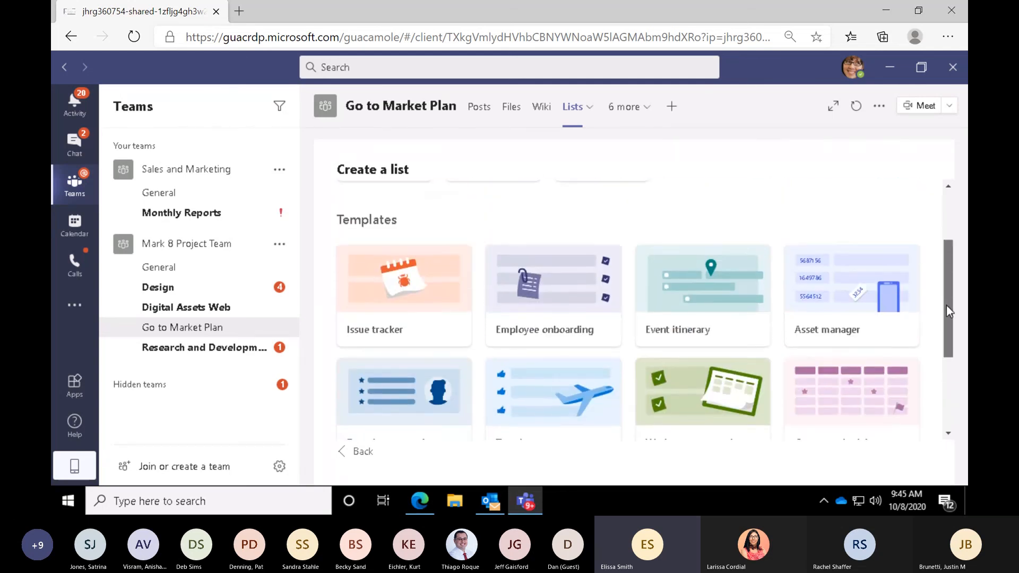
left_click(852, 307)
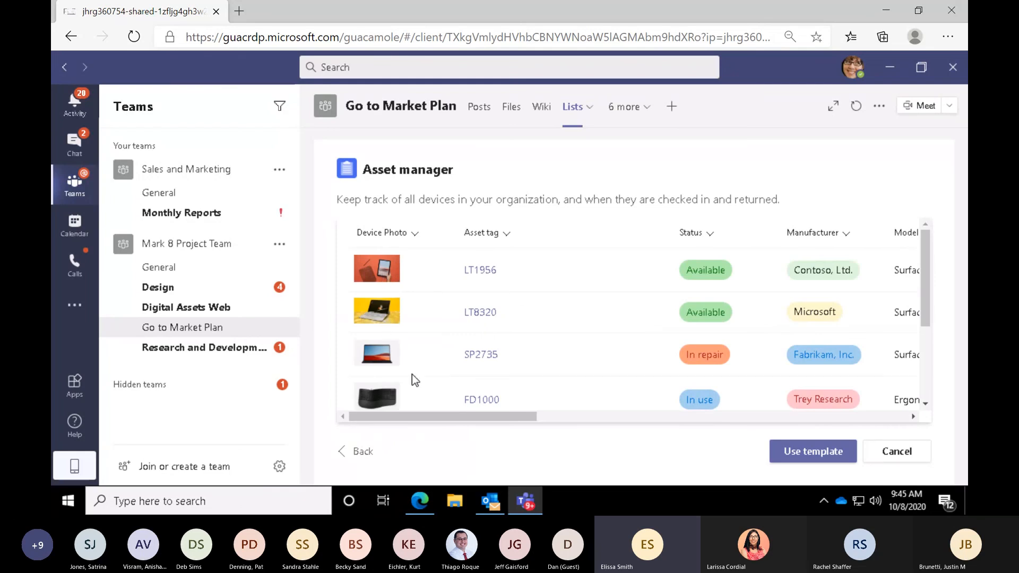
left_click(821, 458)
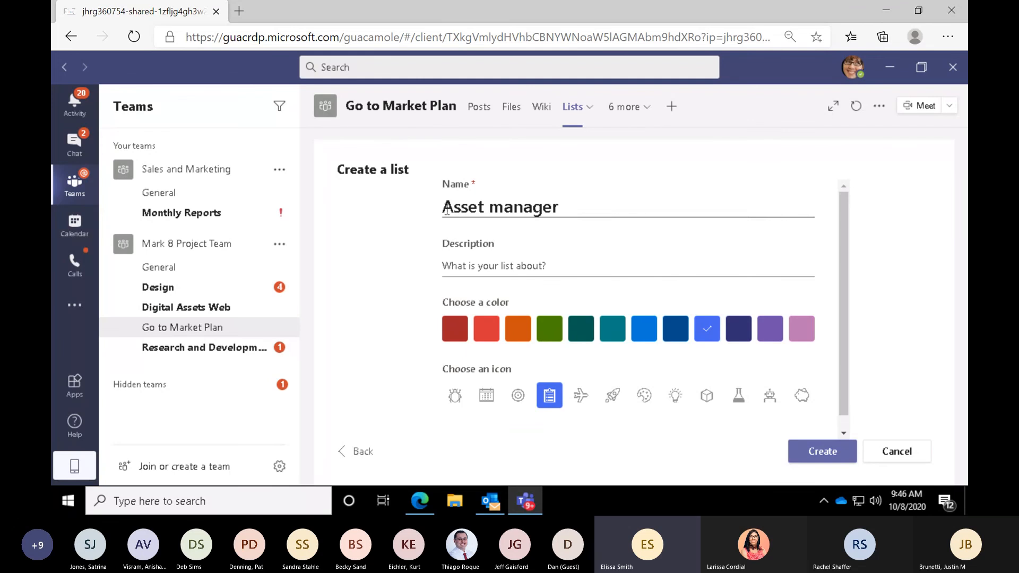
- Name the list "Market Plan Asset manager", give it the green color and rocket icon, and create it
left_click(447, 210)
type("Market Plan")
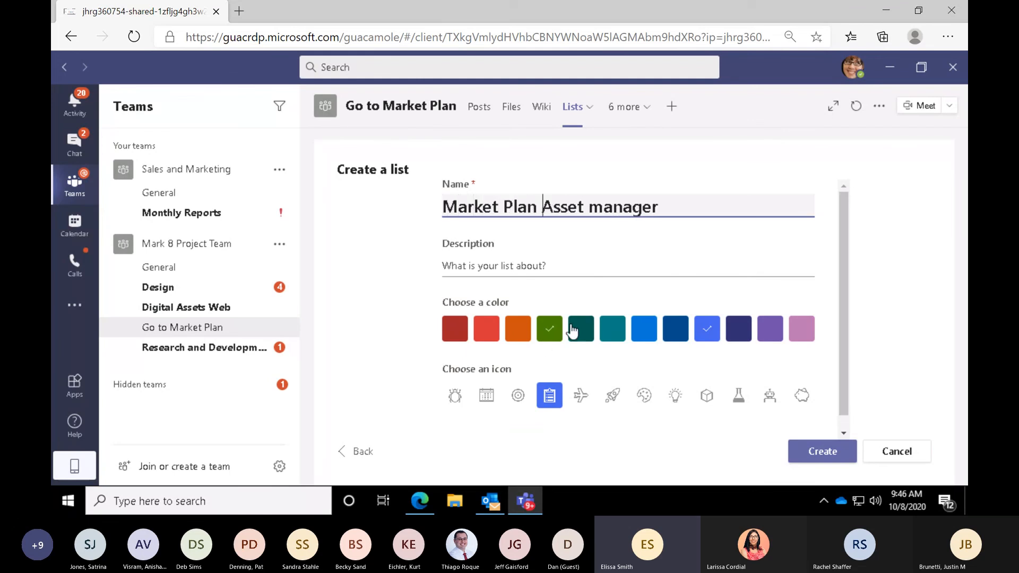
left_click(550, 336)
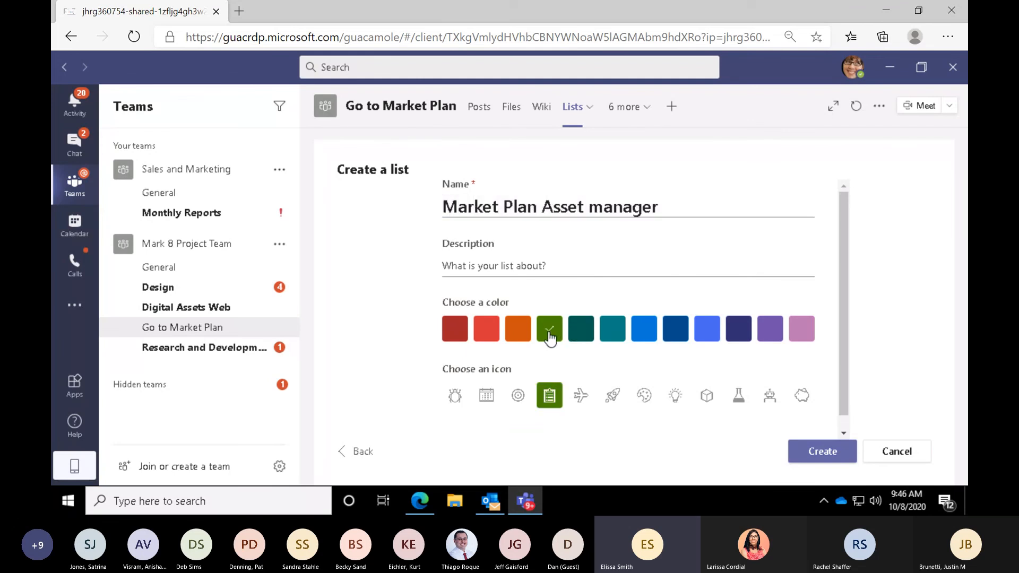
left_click(611, 399)
left_click(802, 452)
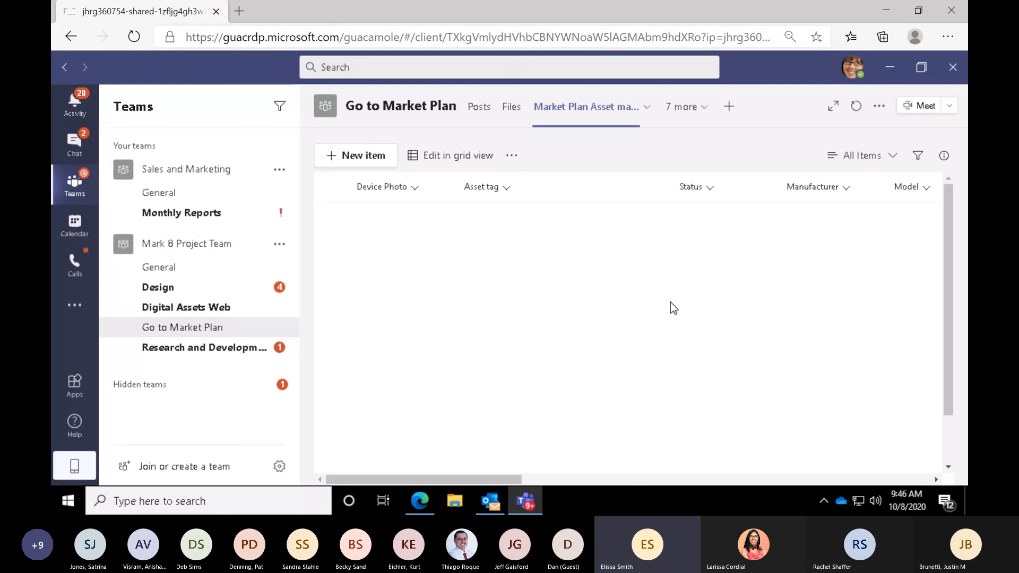
- Switch the list to grid view and start a new item with the asset tag 001
left_click(433, 157)
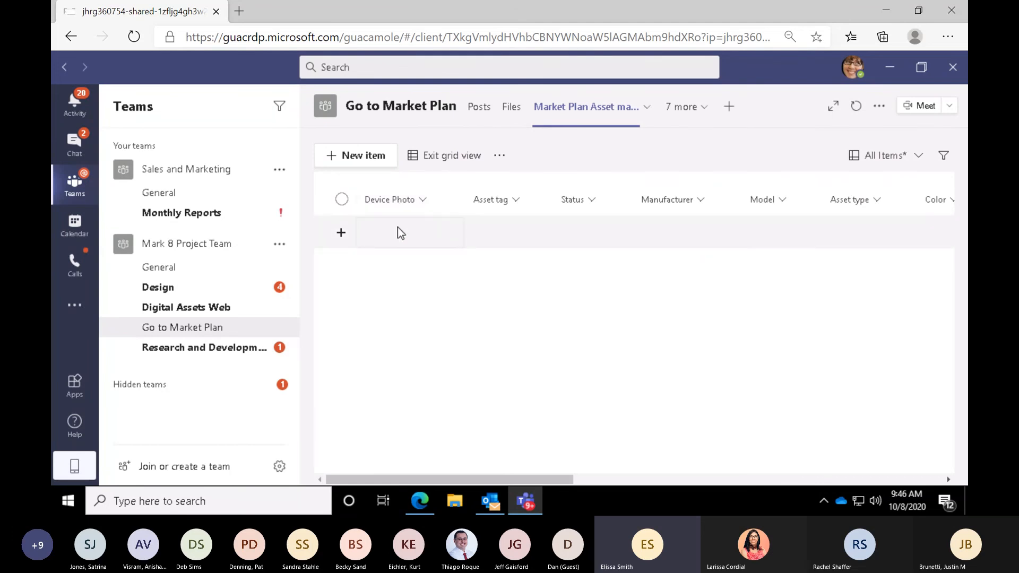
left_click(368, 158)
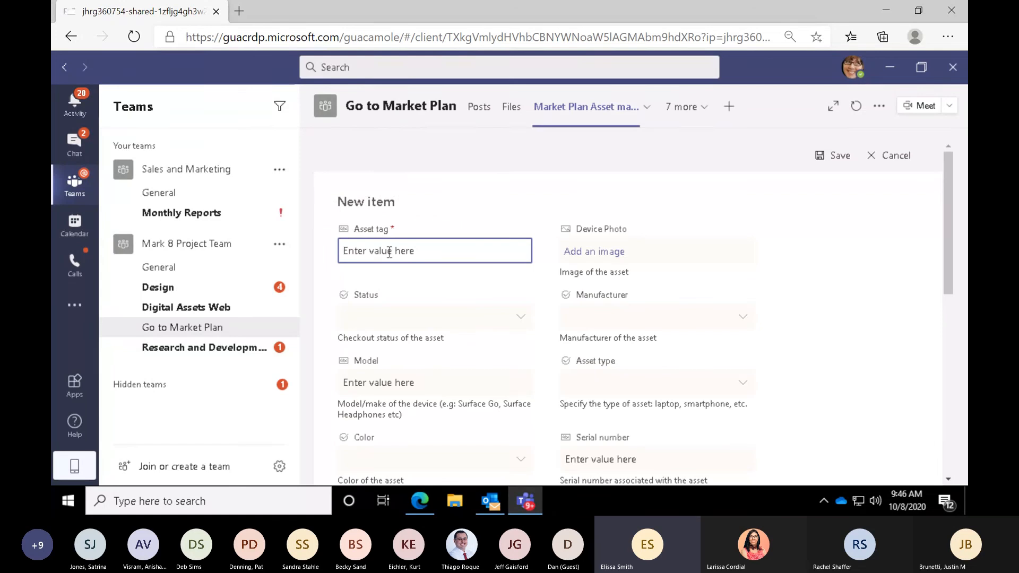
type("j001")
key("BackSpace")
key("BackSpace")
key("BackSpace")
key("BackSpace")
type("001")
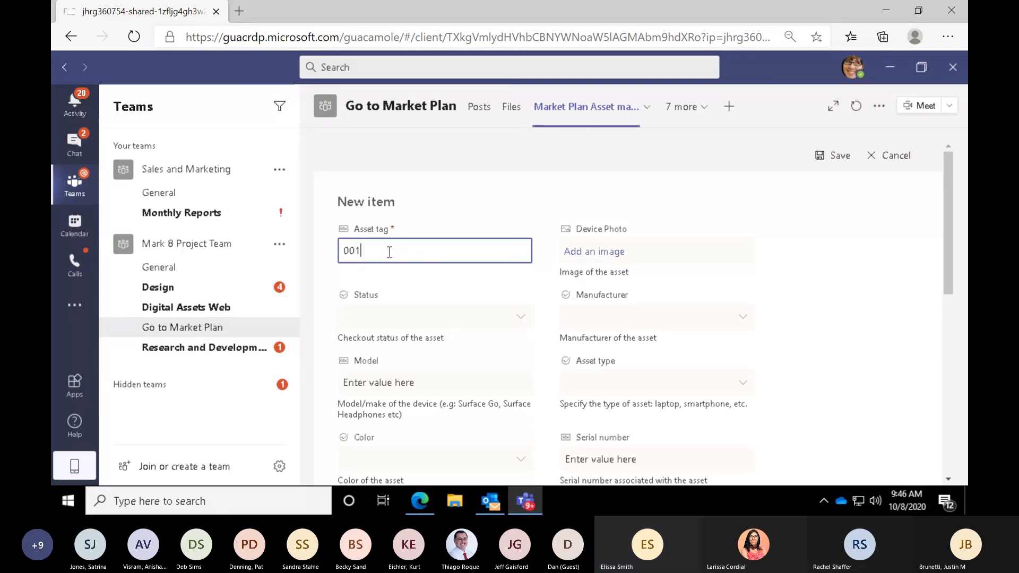
- Set the new item's status to In use and look through the form's remaining fields
left_click(406, 313)
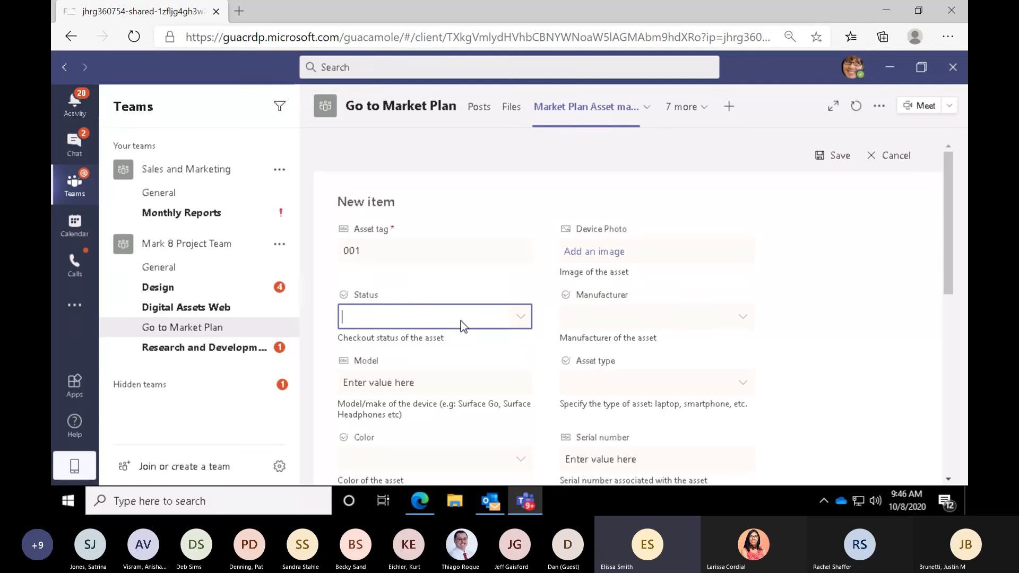
left_click(522, 325)
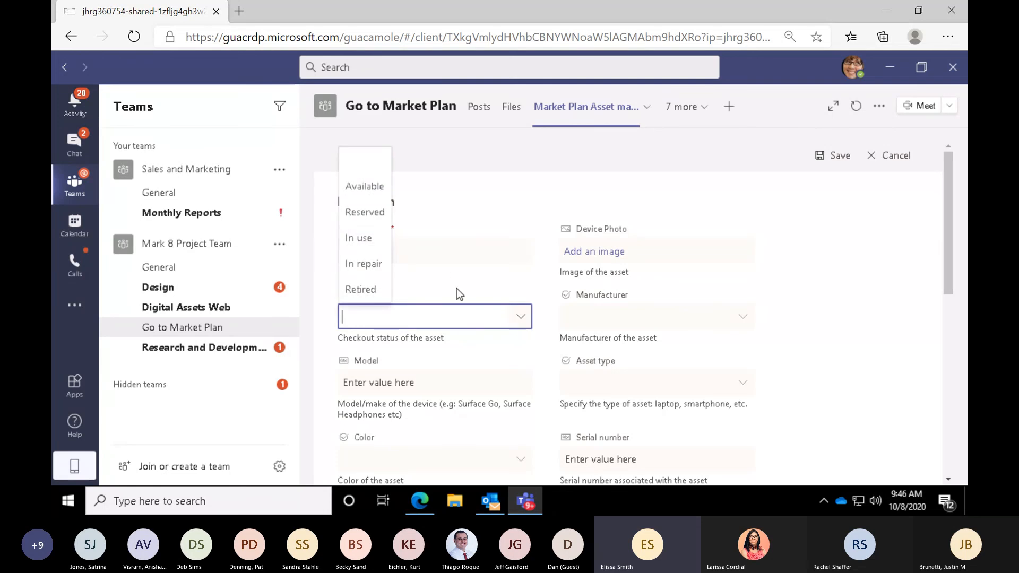
left_click(358, 236)
left_click(416, 380)
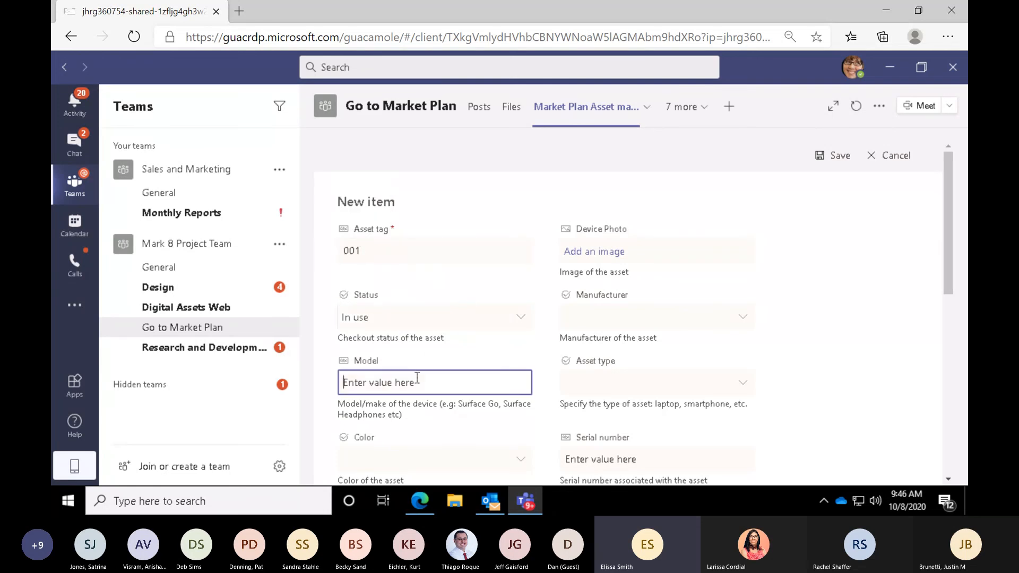
scroll(417, 378, "down", 5)
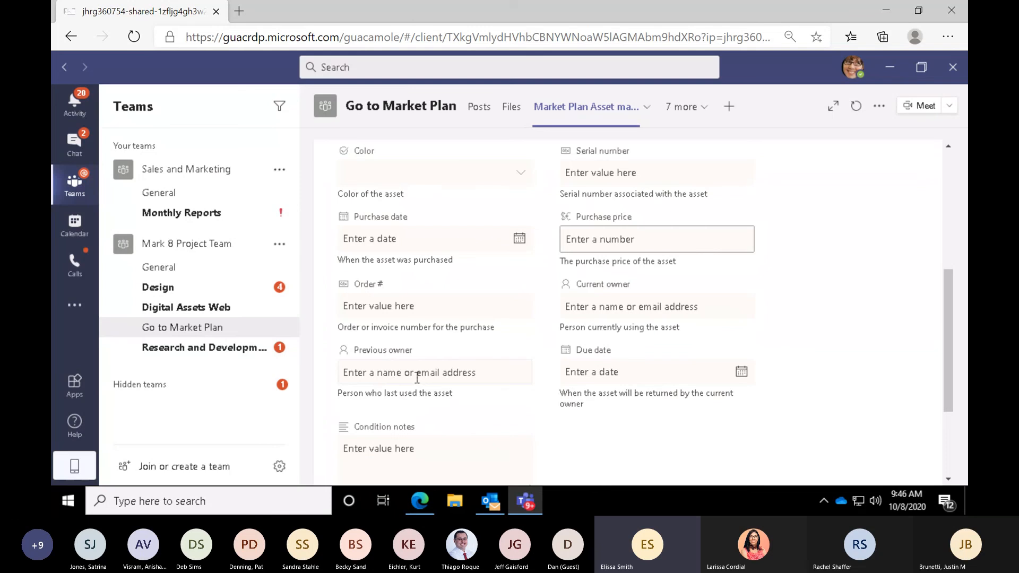
- Add the Android Phone image from the Dept Assets folder as the new item's device photo
scroll(416, 378, "up", 2)
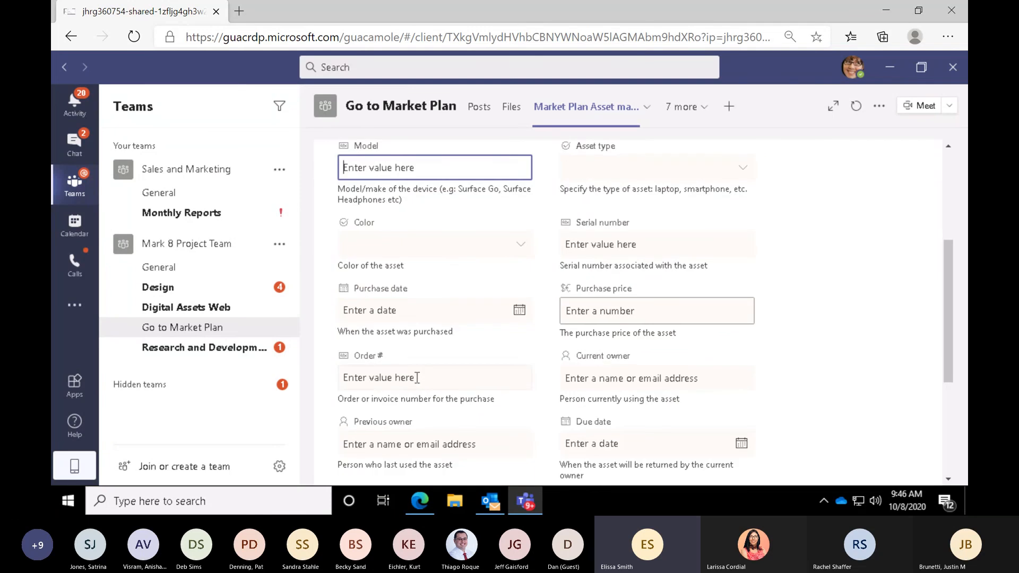
scroll(417, 378, "up", 4)
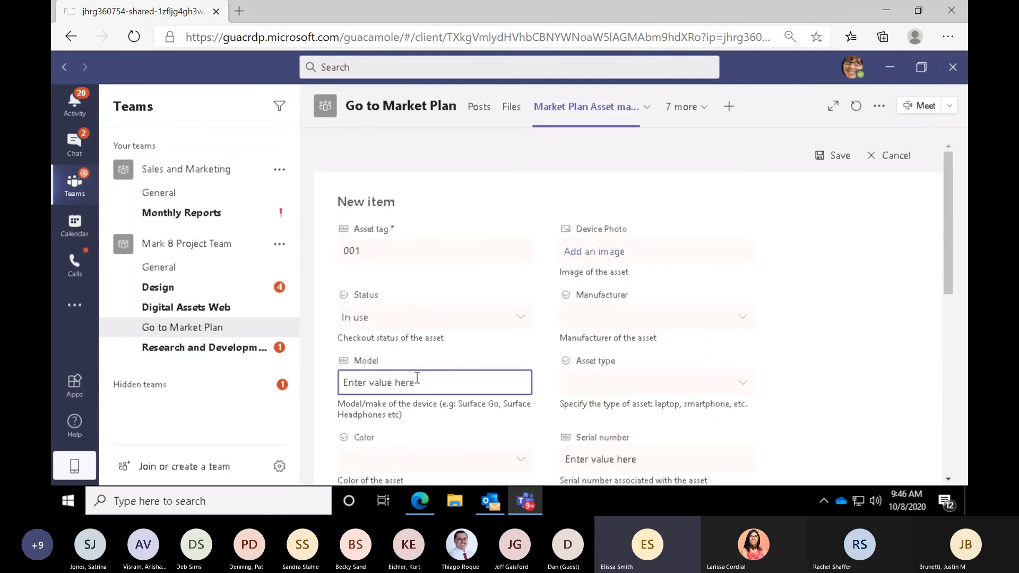
left_click(570, 247)
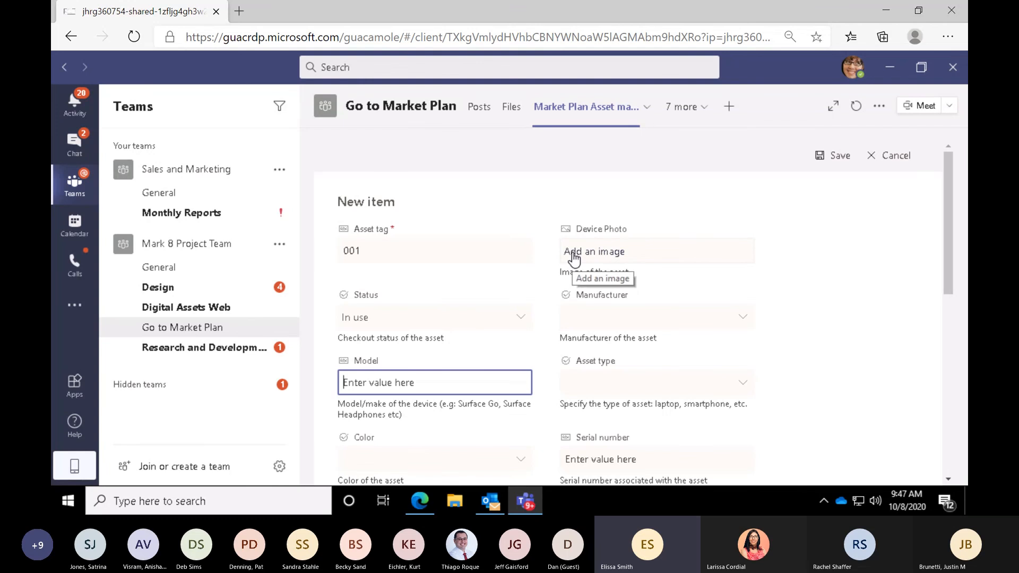
left_click(573, 257)
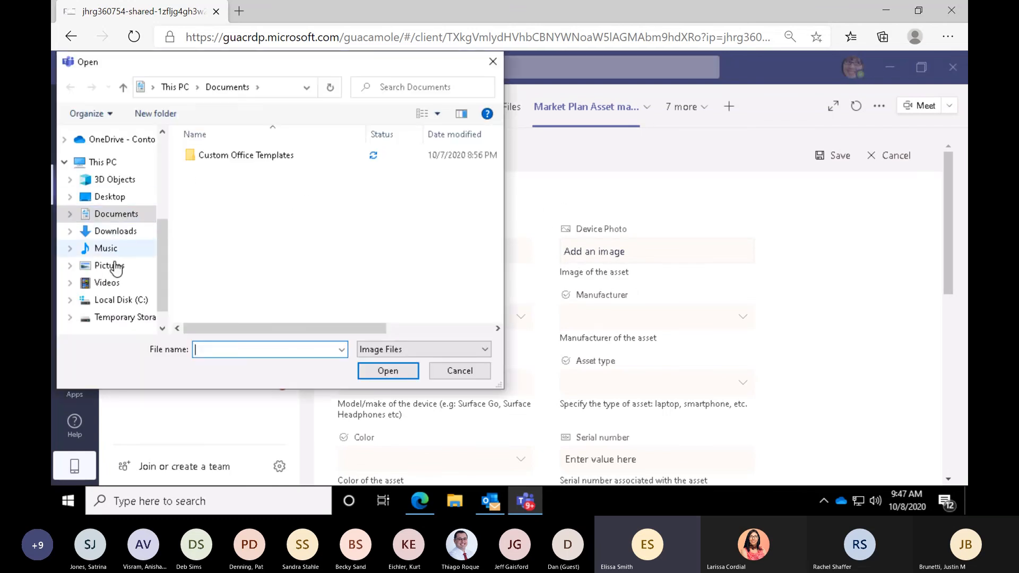
left_click(116, 214)
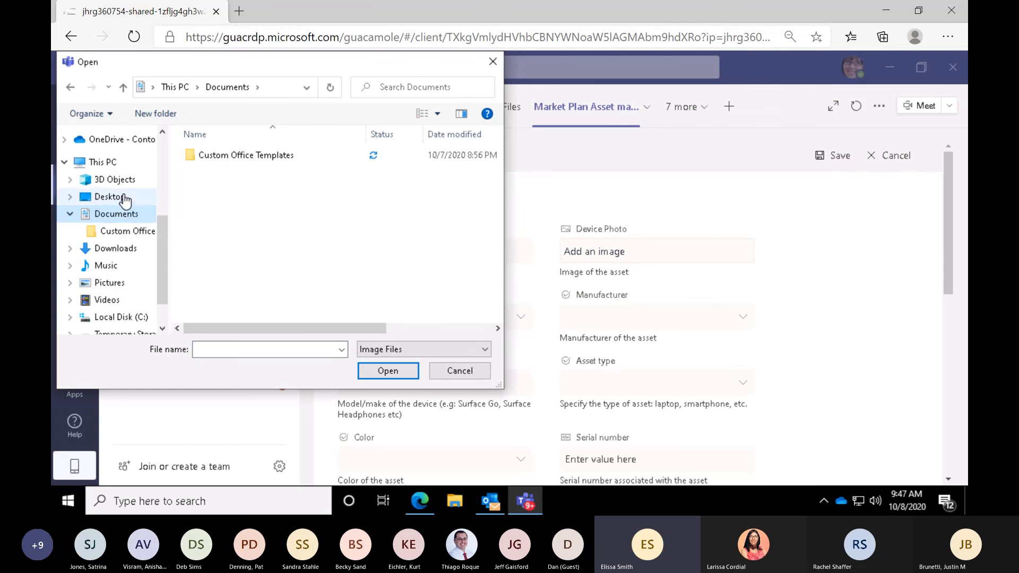
left_click(124, 198)
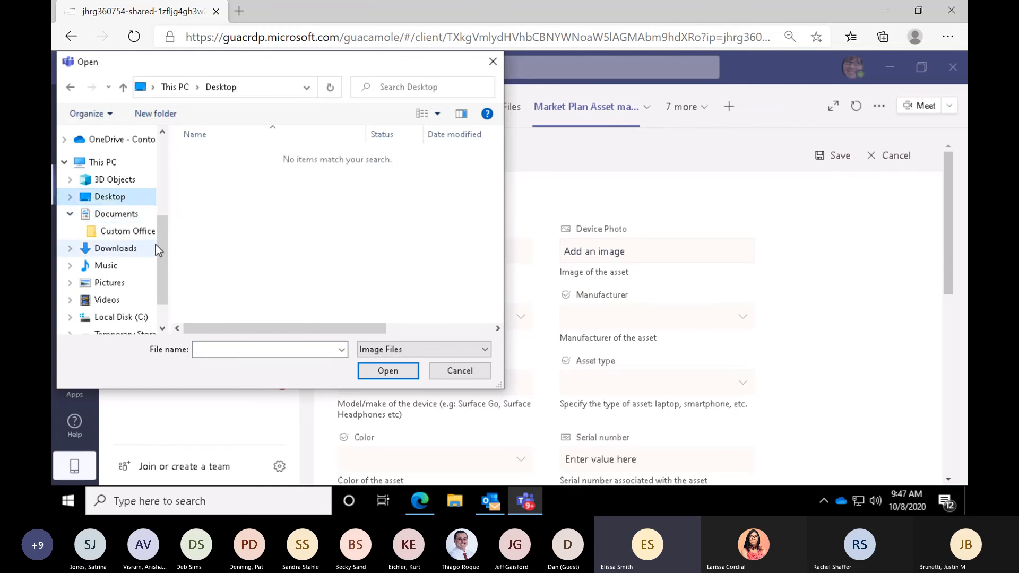
left_click_drag(158, 245, 164, 180)
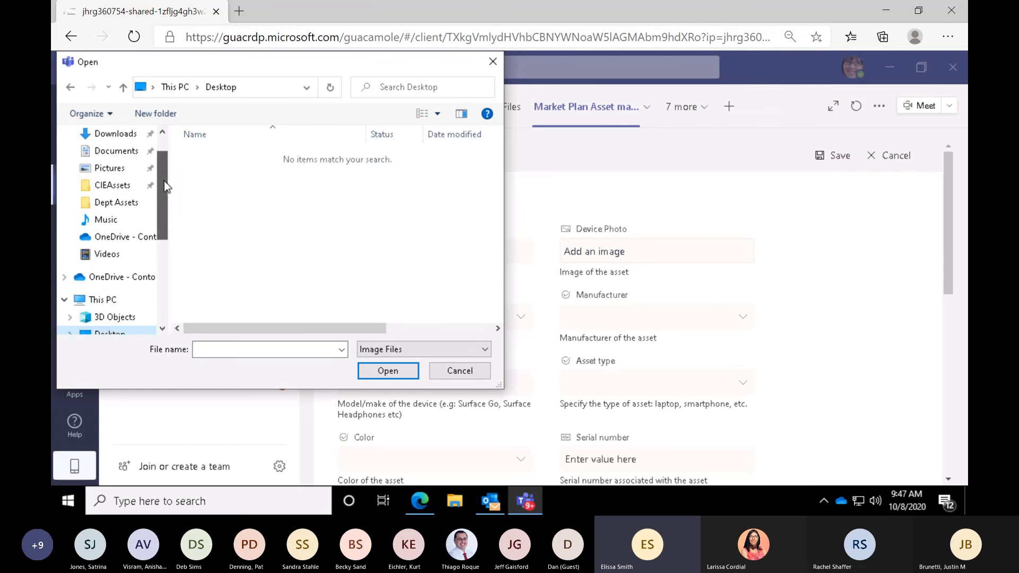
left_click(119, 203)
left_click(240, 172)
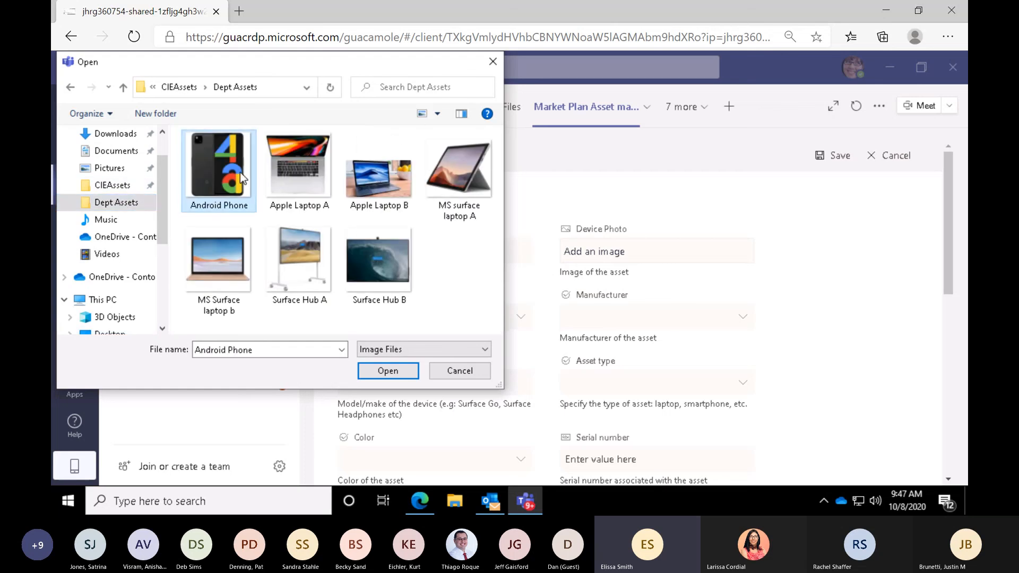
left_click(378, 371)
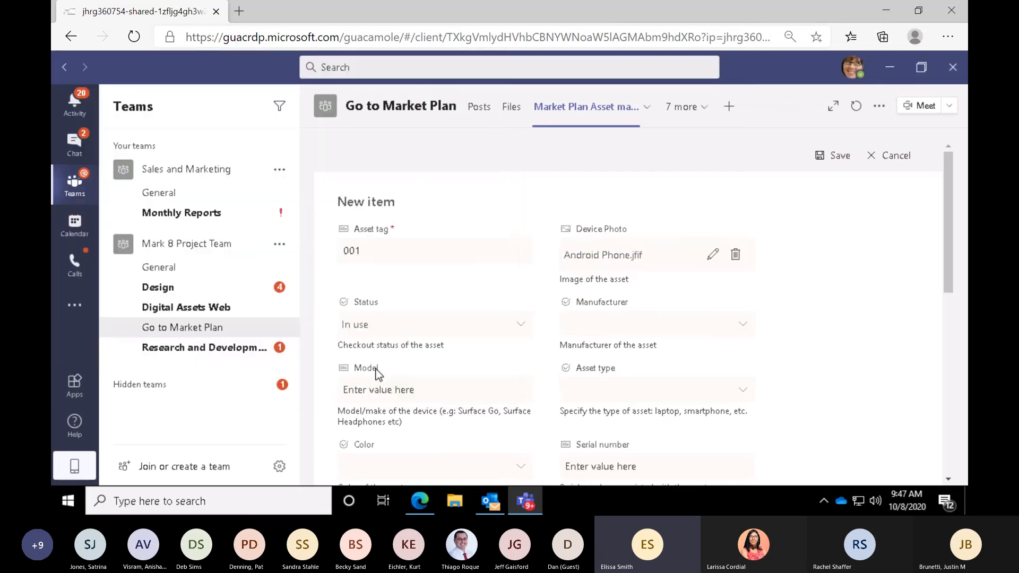
- Set the item's manufacturer to Android and its asset type to Cell Phone
left_click(588, 330)
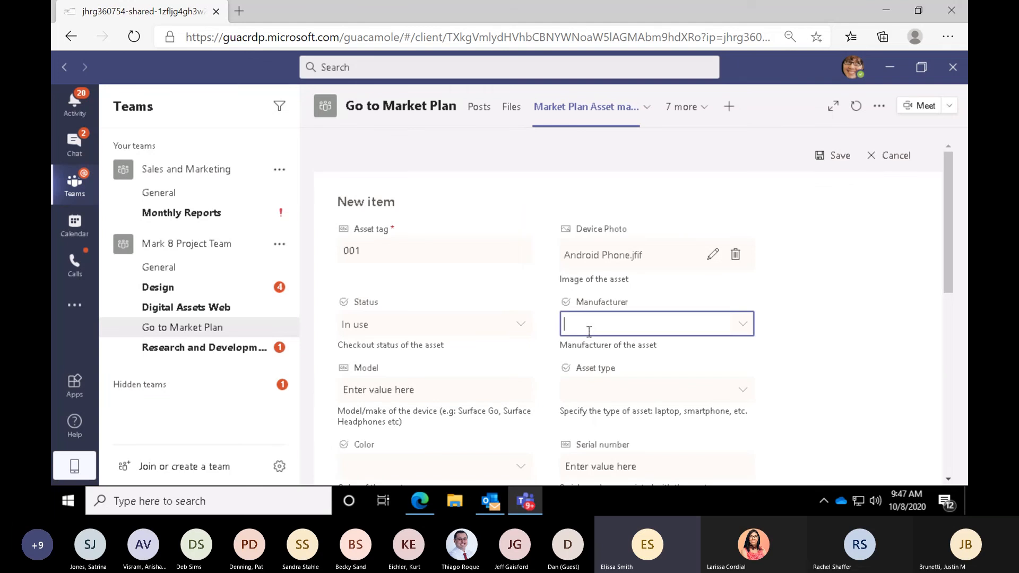
type("Android")
left_click(589, 393)
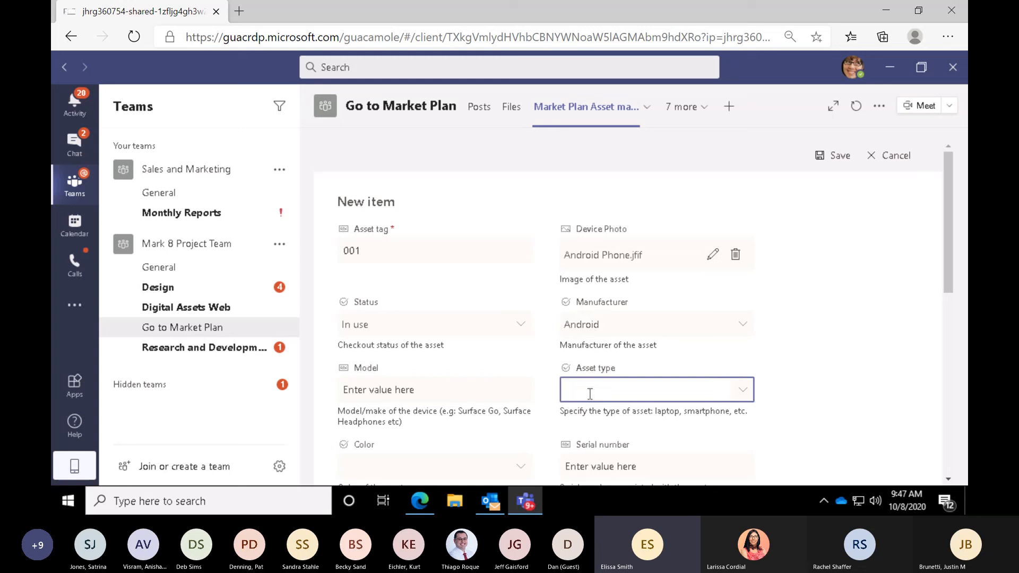
type("Cell Phone")
- Assign the HR Manager as the asset's current owner and save the item
scroll(589, 394, "down", 4)
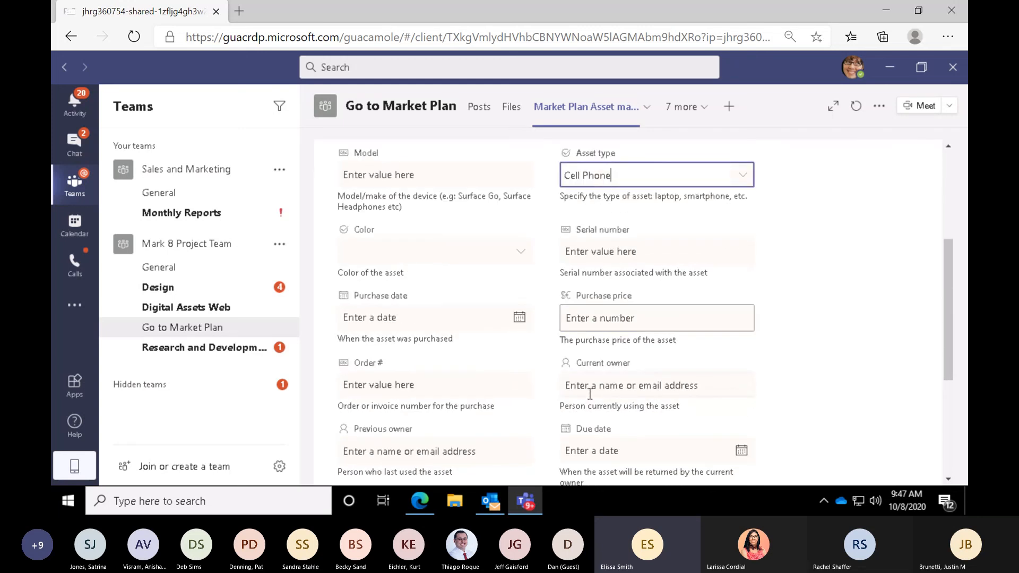
left_click(586, 386)
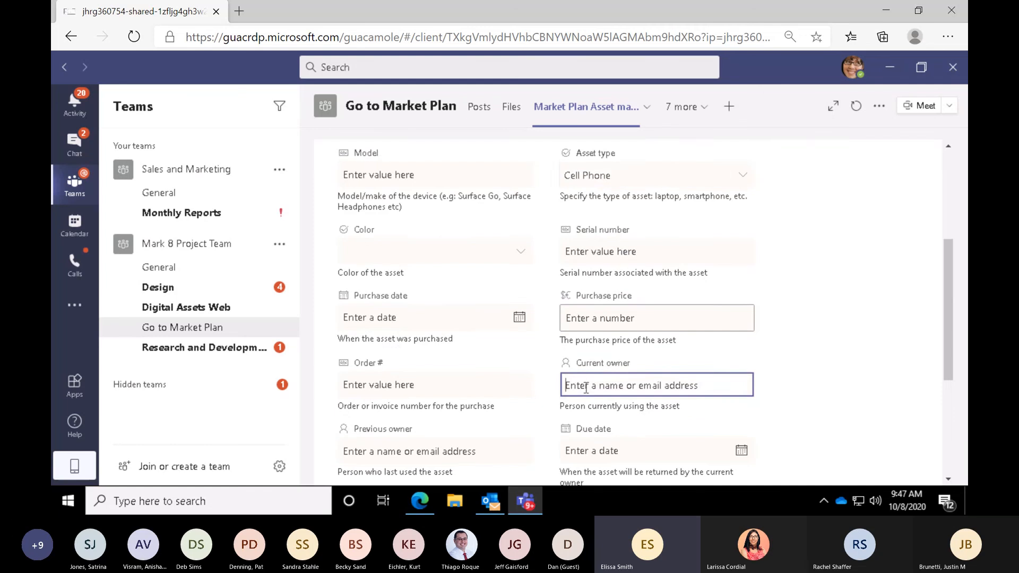
type("diego")
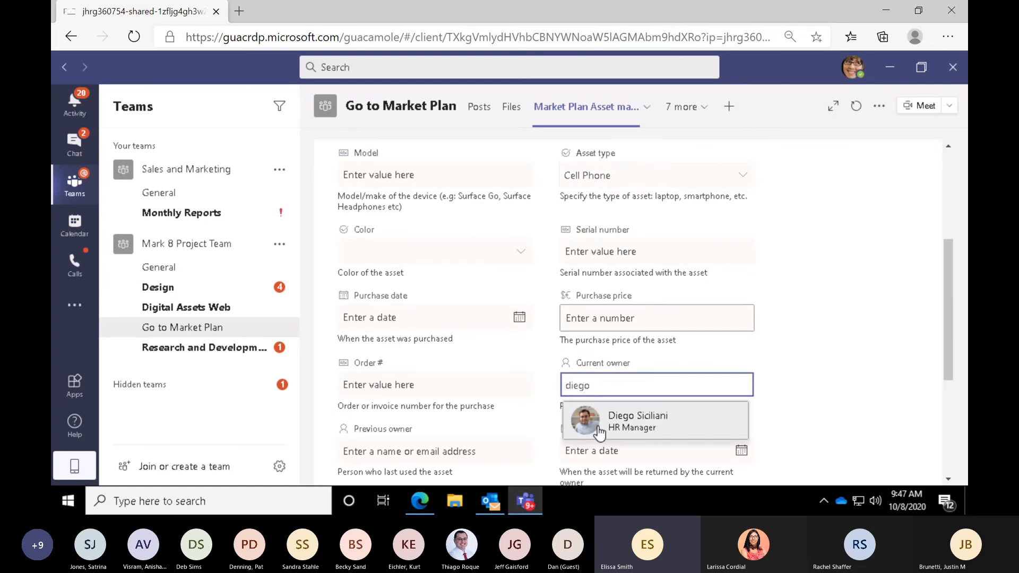
left_click(599, 431)
scroll(613, 419, "down", 5)
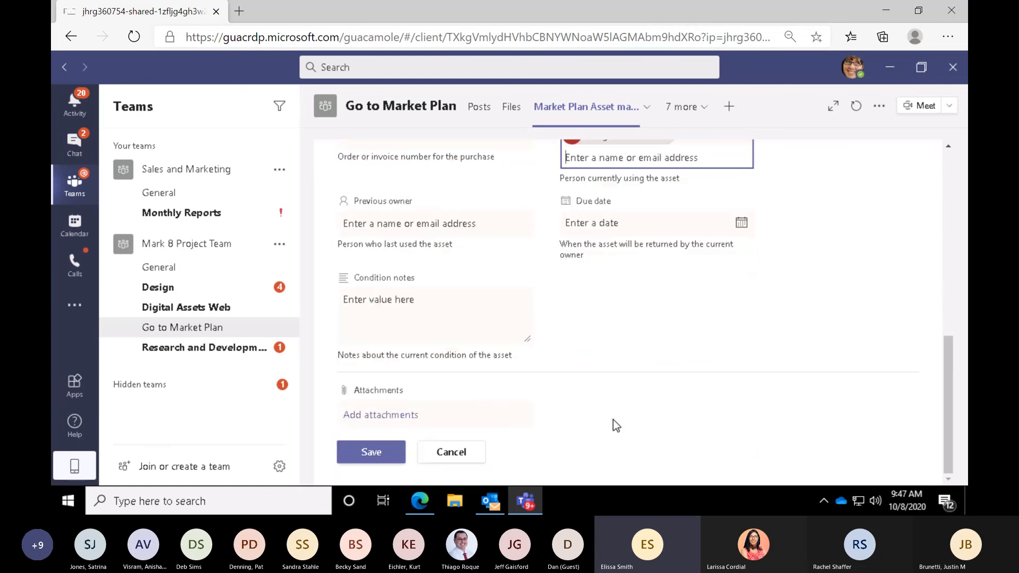
left_click(368, 451)
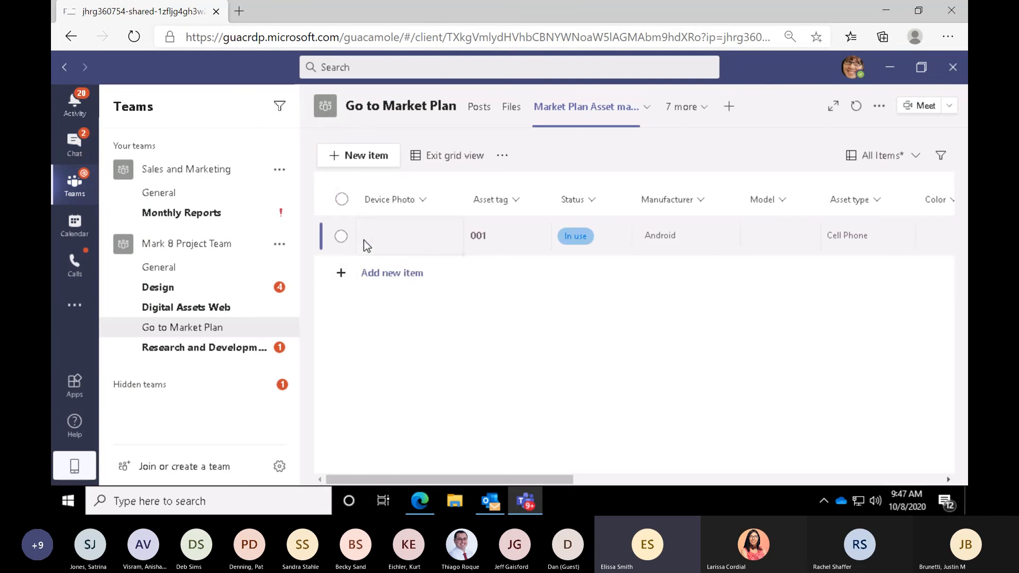
- Start another new item with the asset tag 002 and the model Apple
left_click(378, 243)
left_click(386, 280)
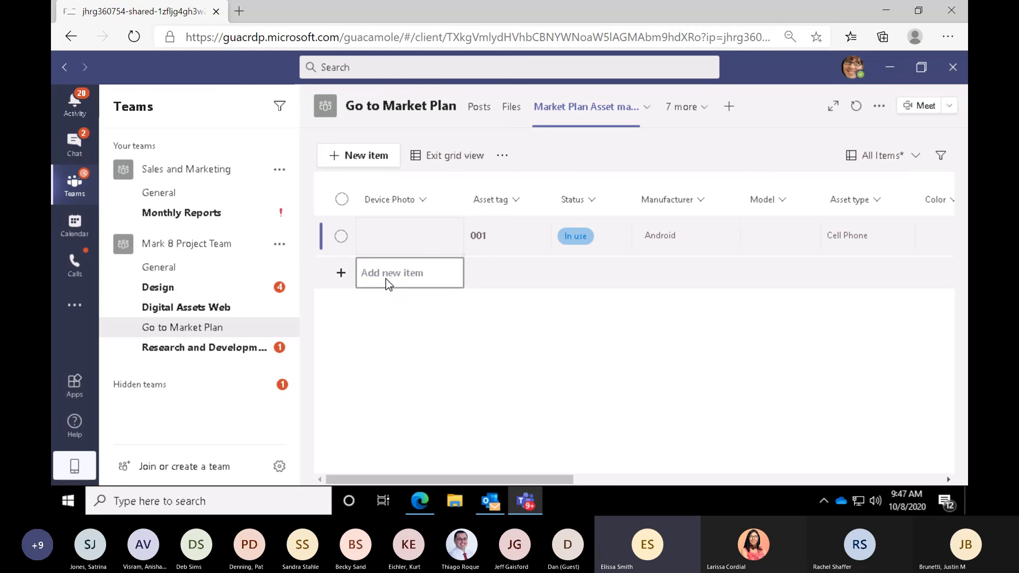
left_click(372, 163)
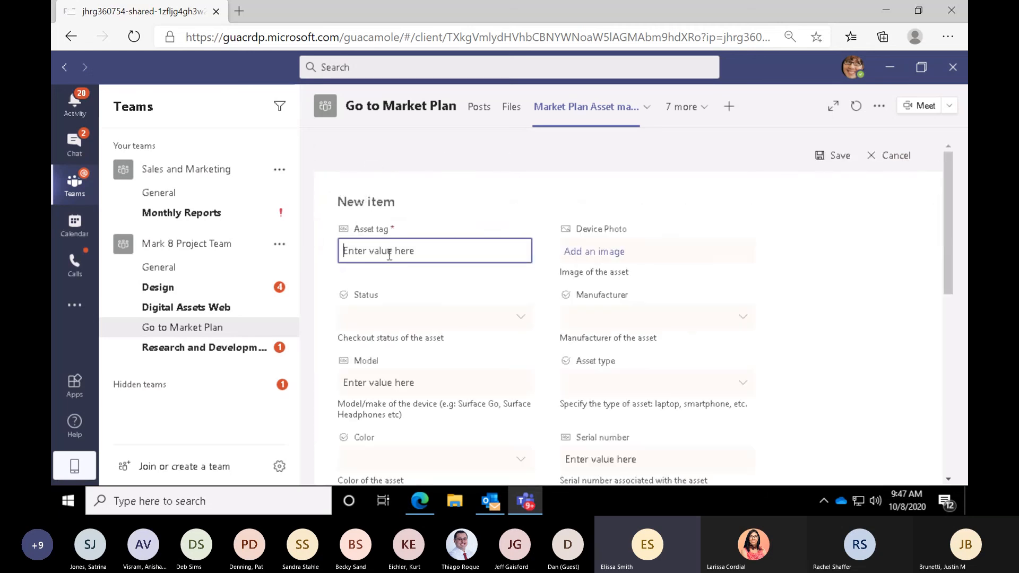
type("002")
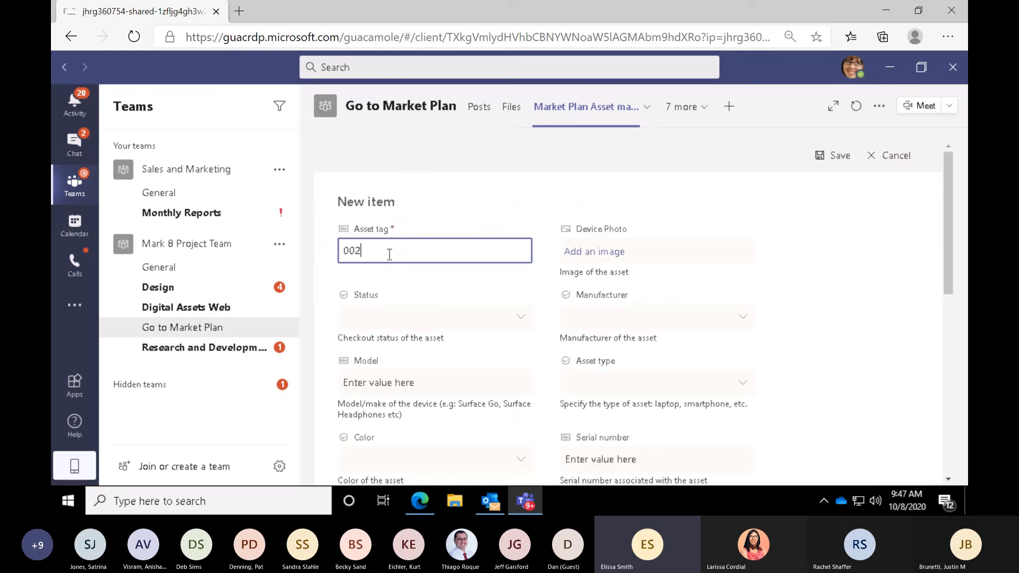
left_click(383, 384)
type("Apple")
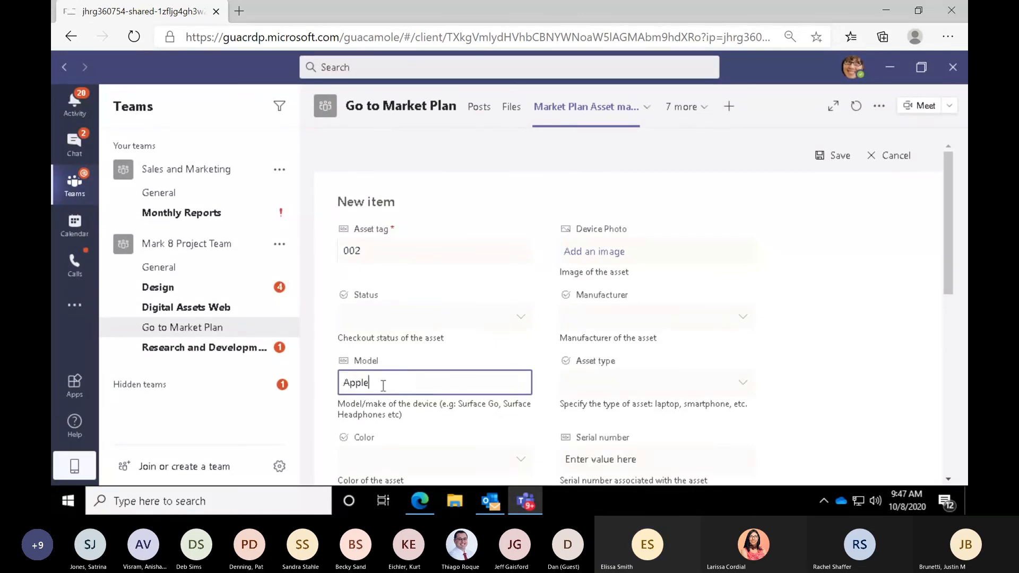
- Add the Apple Laptop A image as item 002's device photo and set its status to Available
left_click(608, 253)
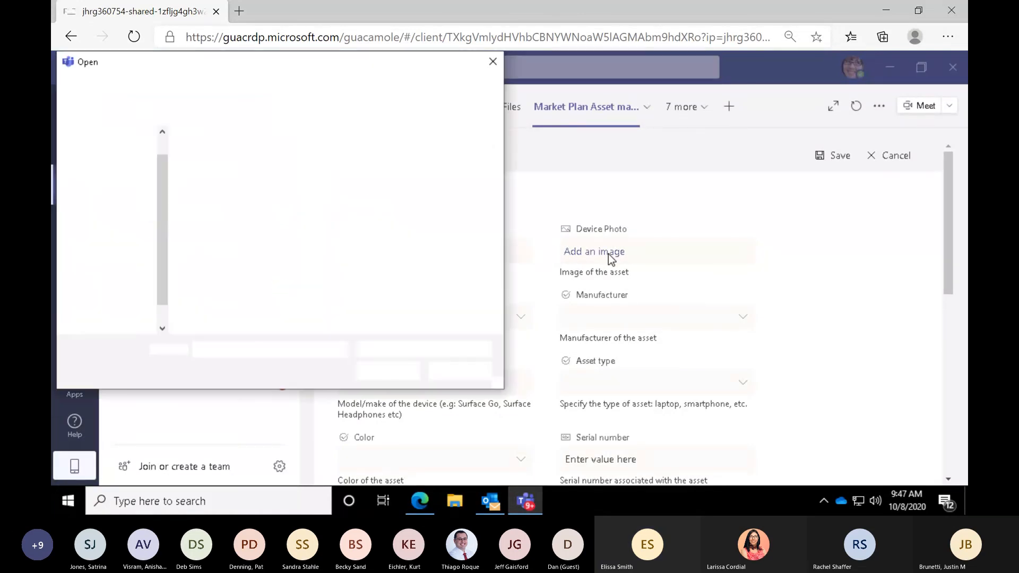
double_click(292, 189)
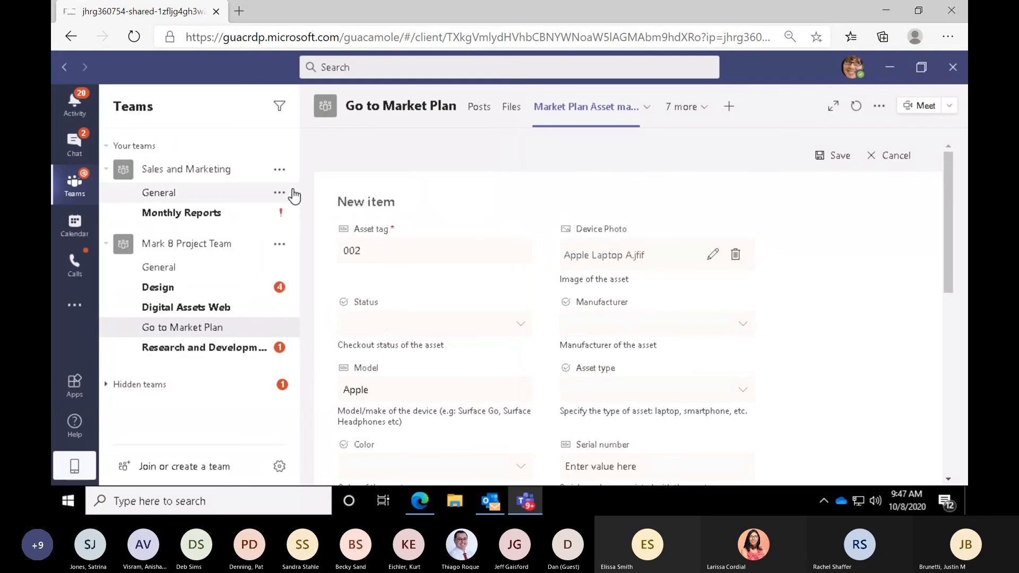
left_click(397, 325)
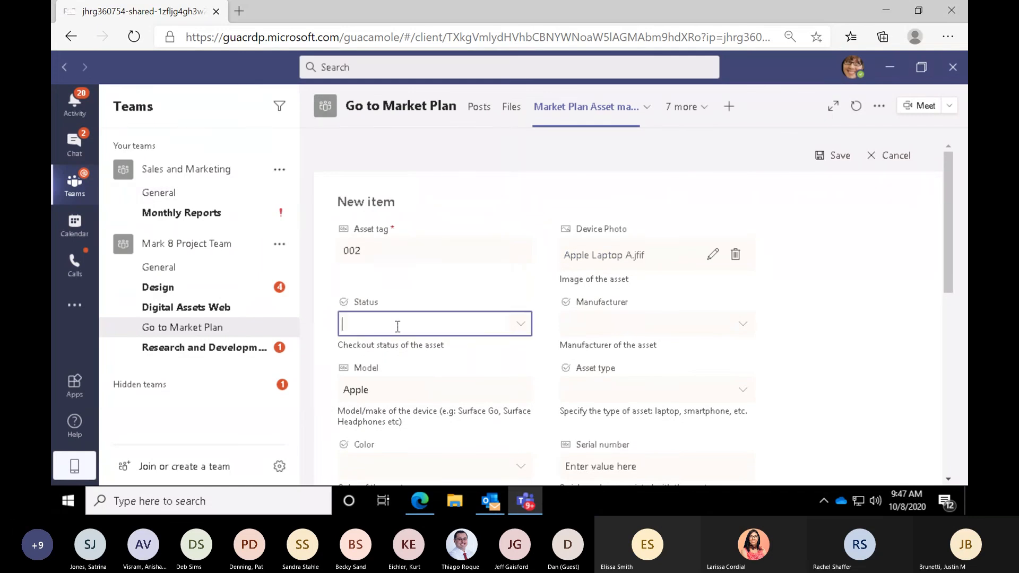
left_click(521, 327)
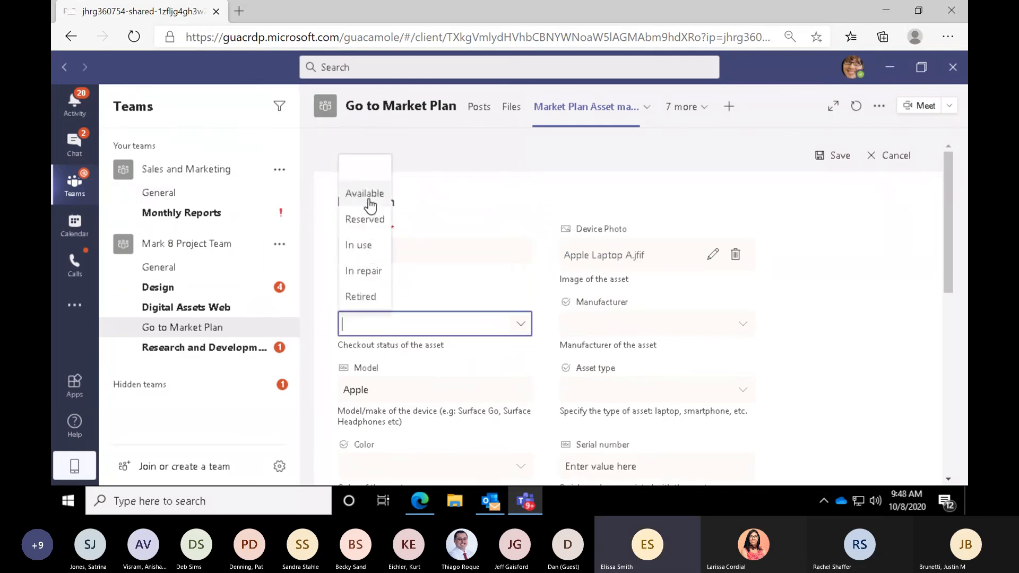
left_click(371, 196)
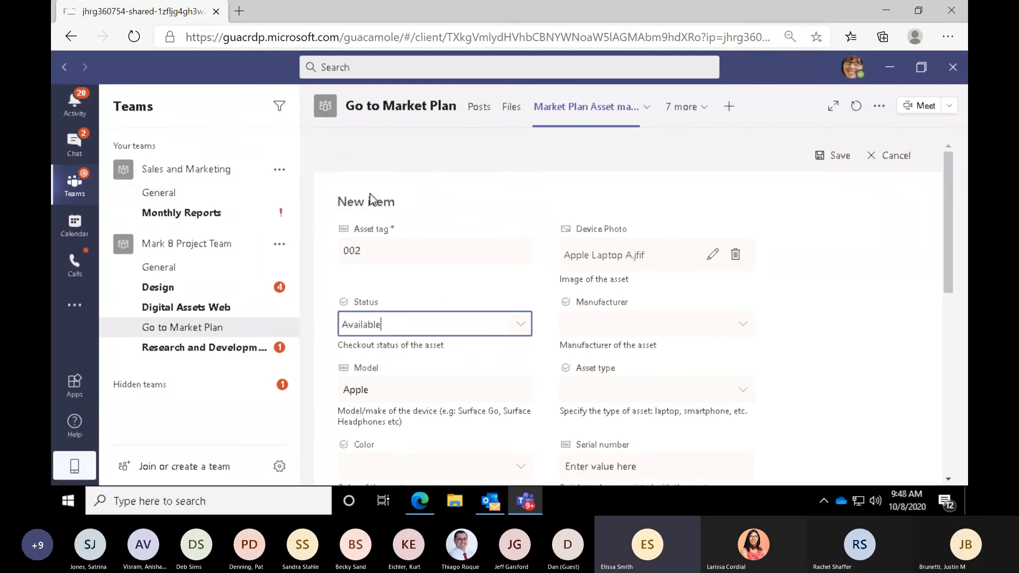
- Extend item 002's model name to Apple Laptop and save the item
left_click(412, 393)
left_click(413, 394)
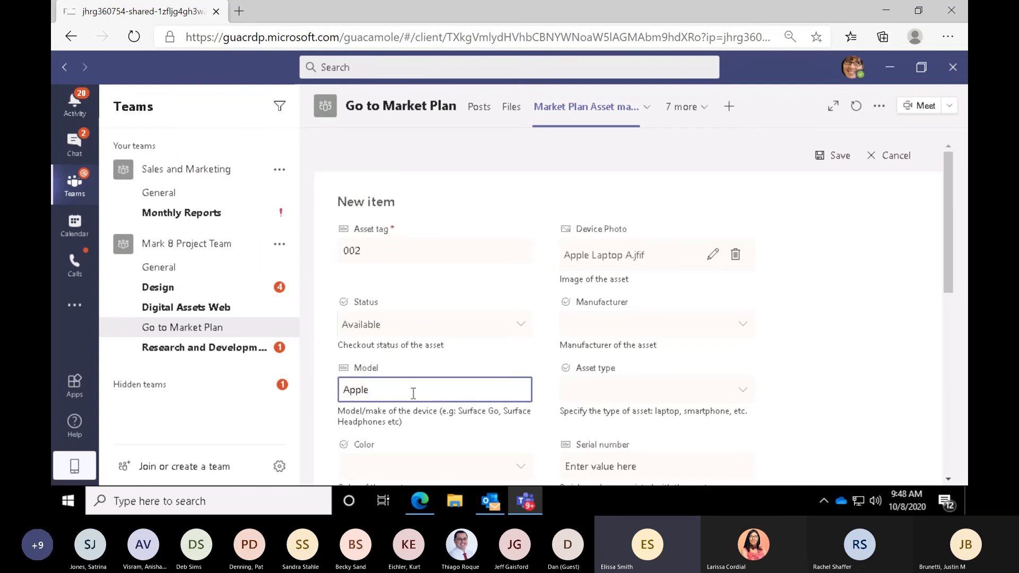
type("Laptop")
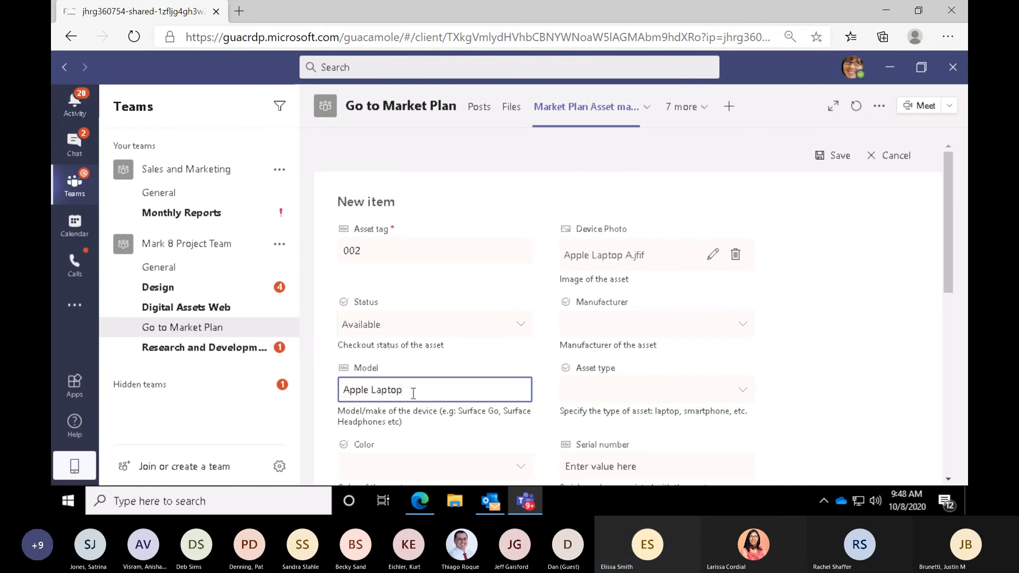
scroll(413, 393, "down", 4)
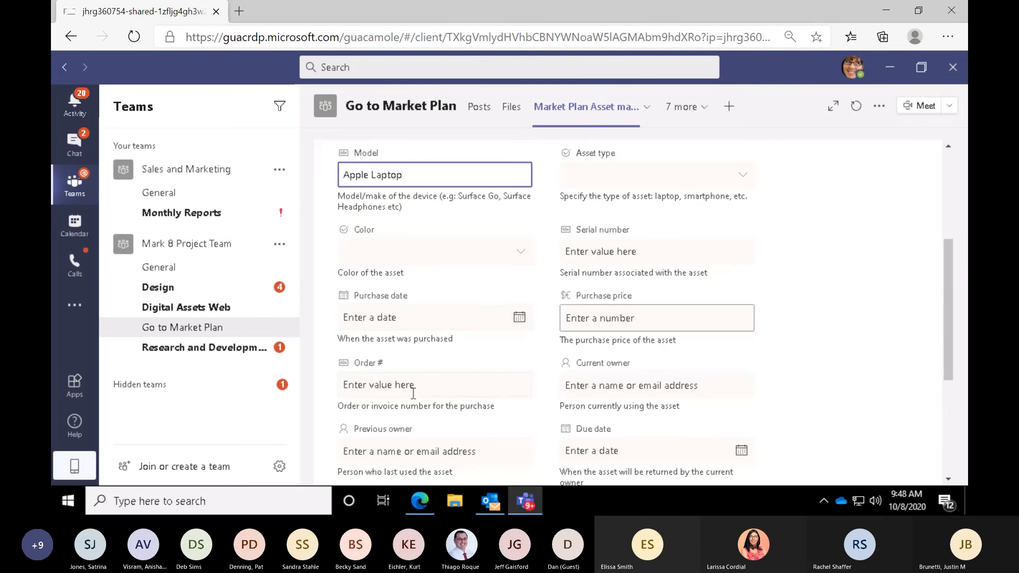
scroll(413, 393, "down", 4)
left_click(384, 464)
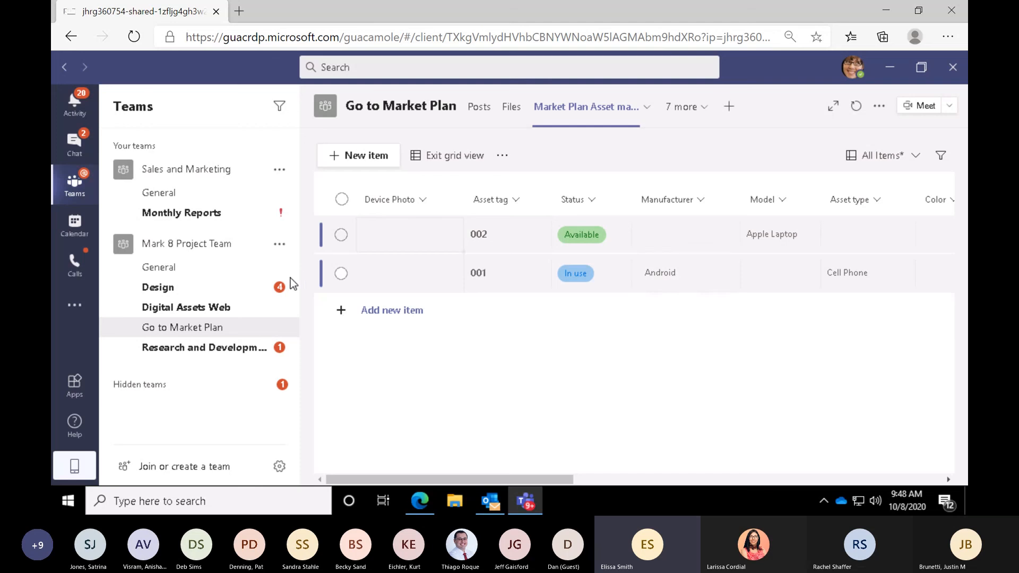
- Open the Digital Assets Tracker list in the Digital Assets Web channel to view its work items
left_click(235, 309)
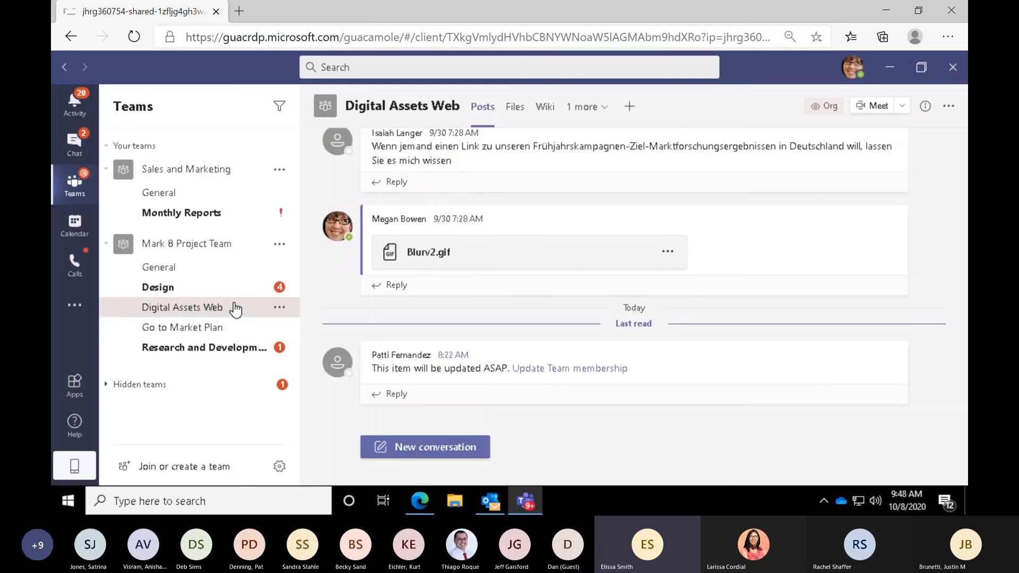
left_click(578, 111)
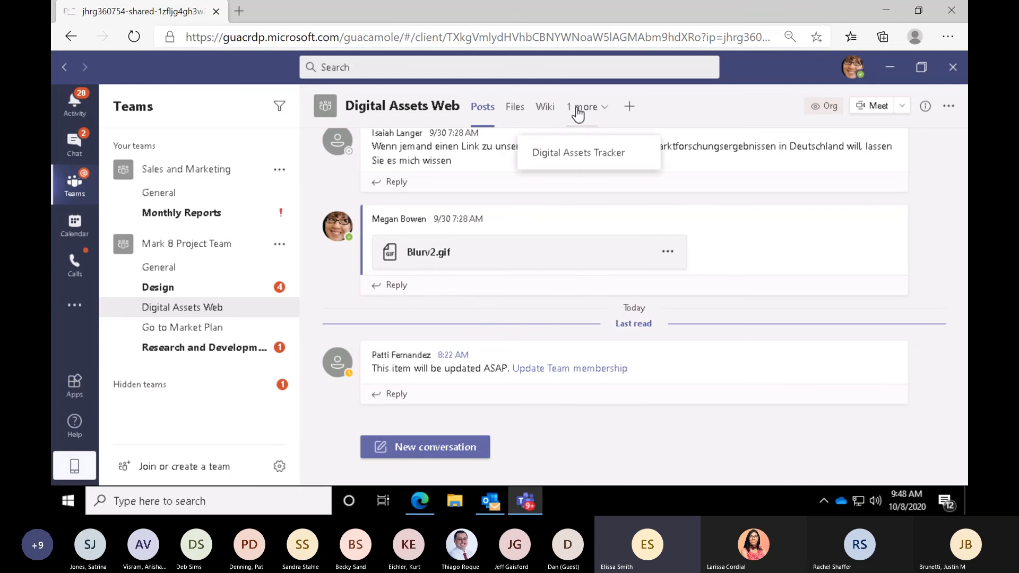
left_click(575, 154)
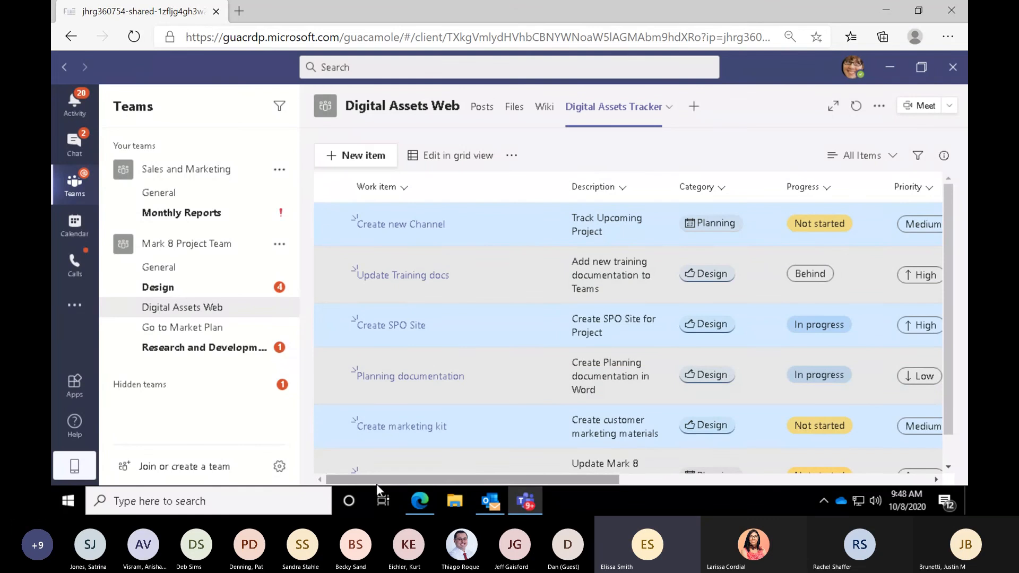
- Open the Market Plan Asset manager list in the Go to Market Plan channel
left_click(216, 331)
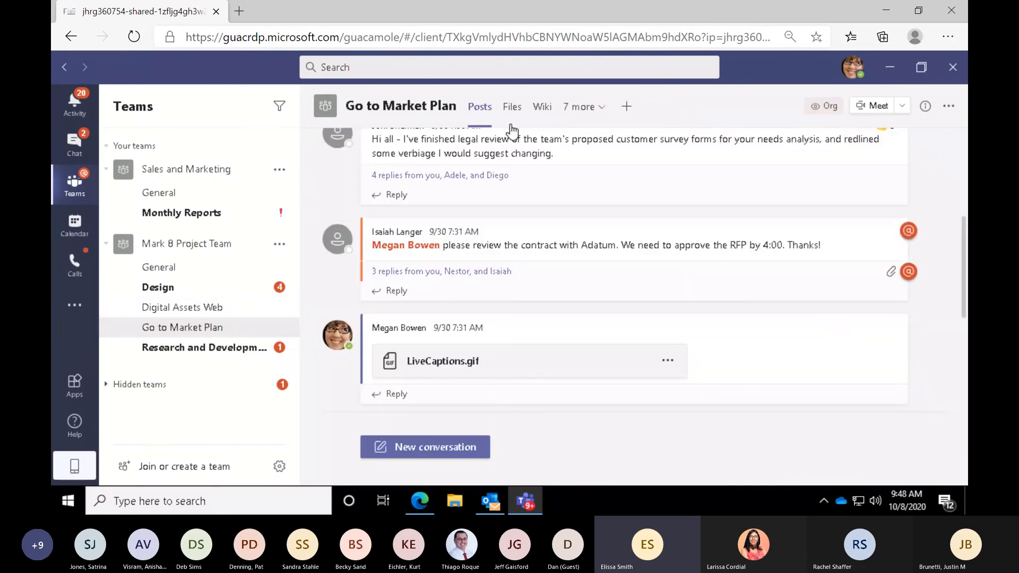
left_click(573, 108)
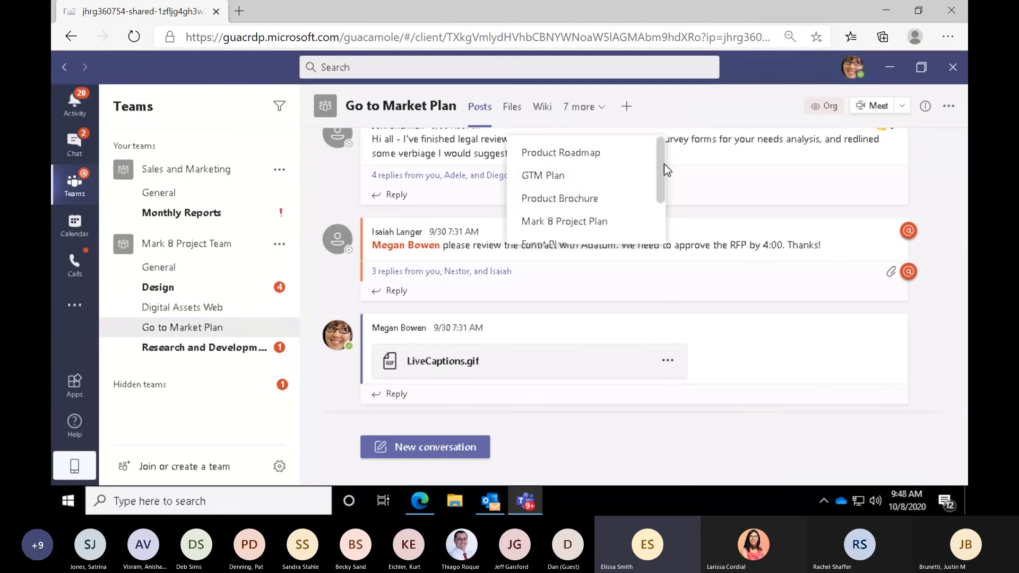
scroll(652, 189, "down", 3)
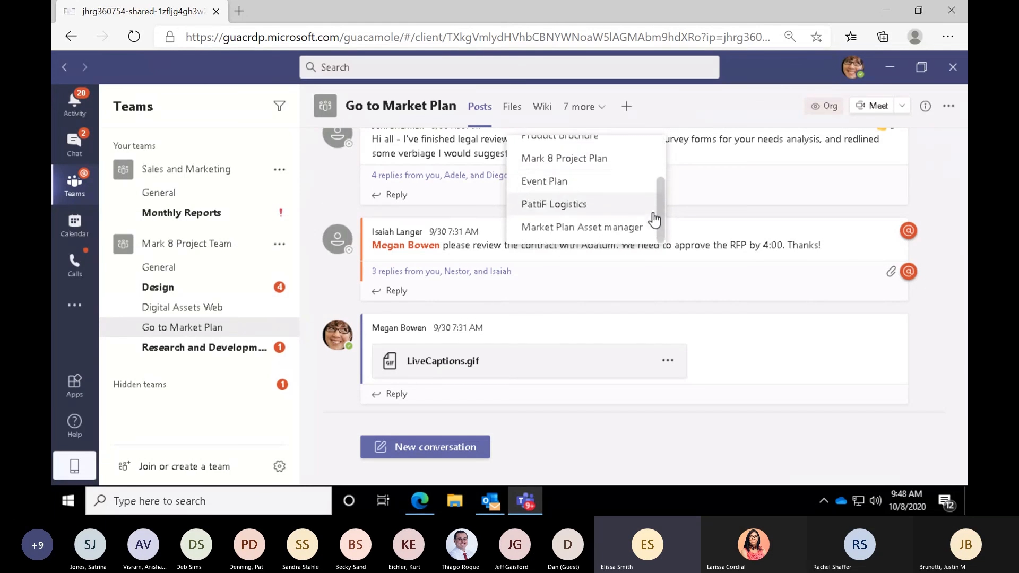
left_click(648, 227)
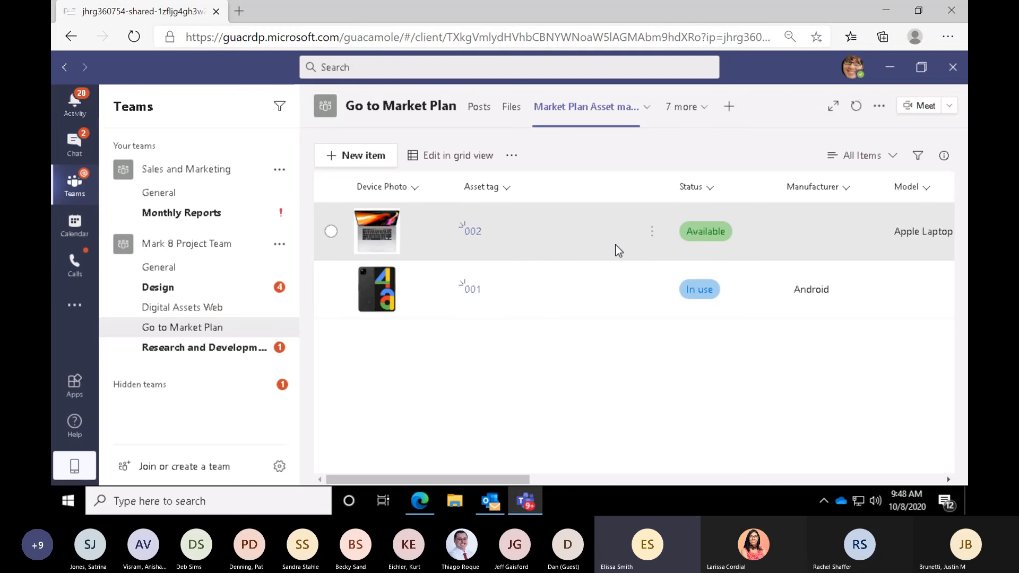
- Switch the Market Plan Asset manager list to Gallery layout, view item 002's details, and return to the list
left_click(869, 159)
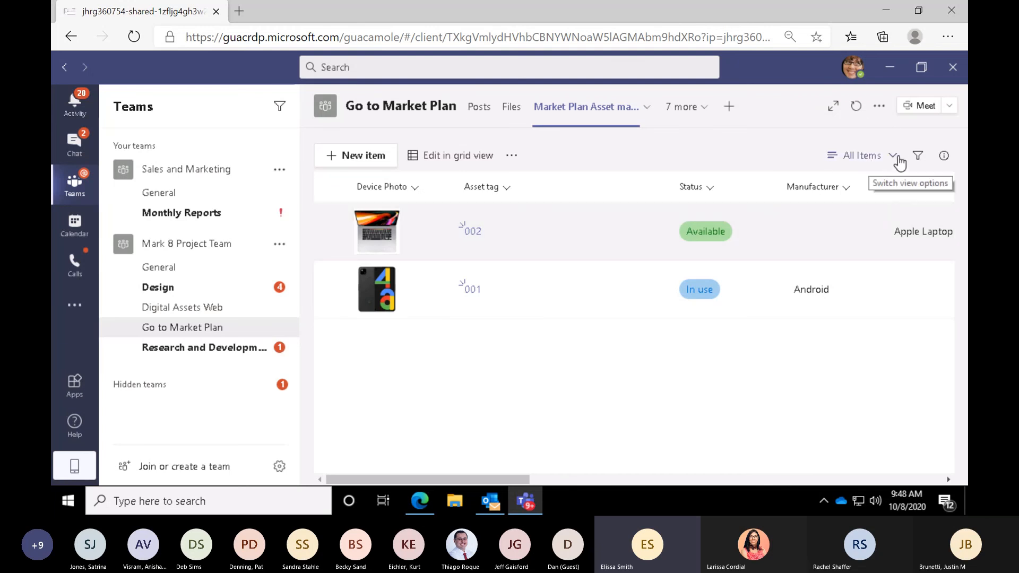
left_click(892, 159)
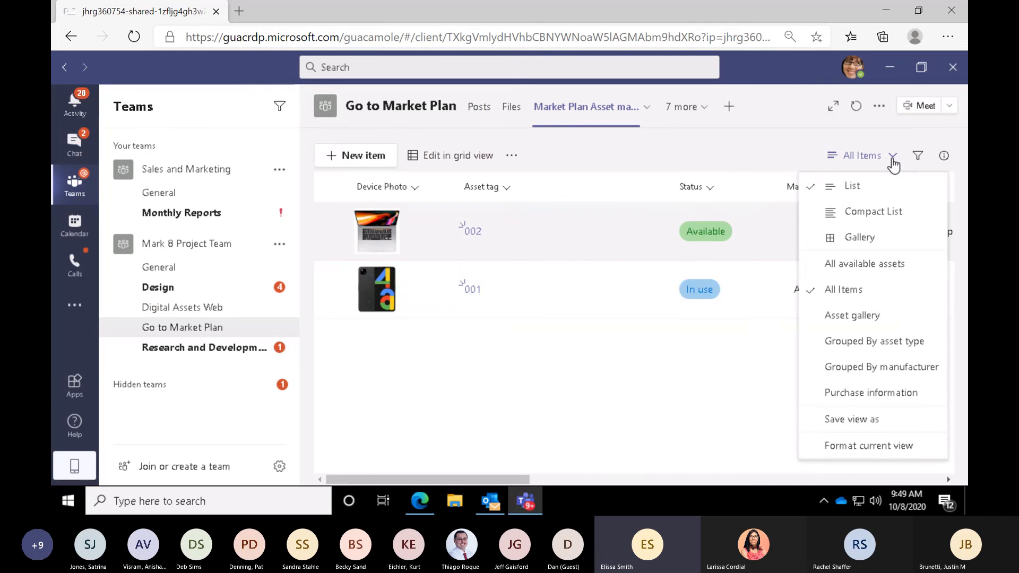
left_click(858, 238)
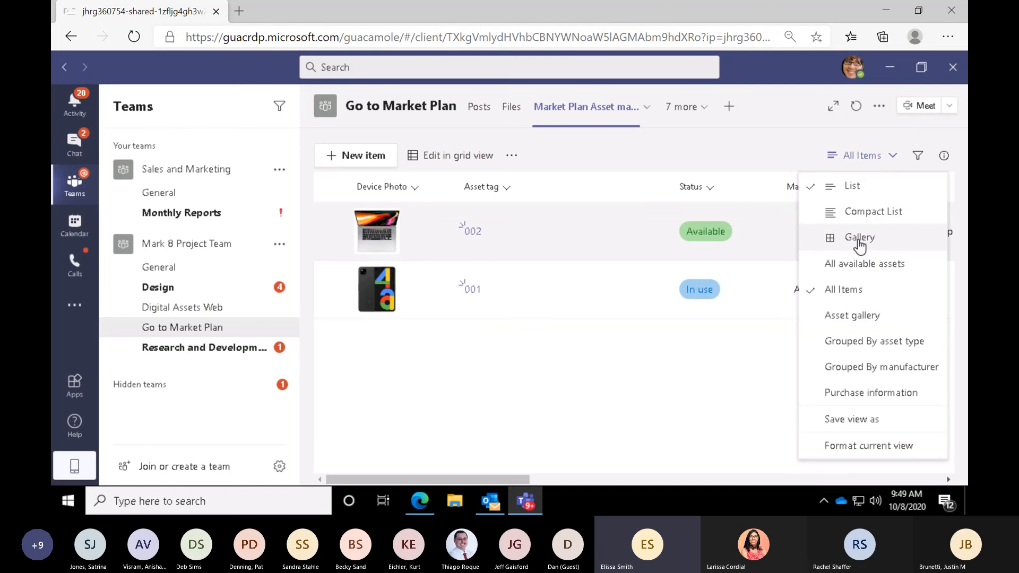
left_click(858, 240)
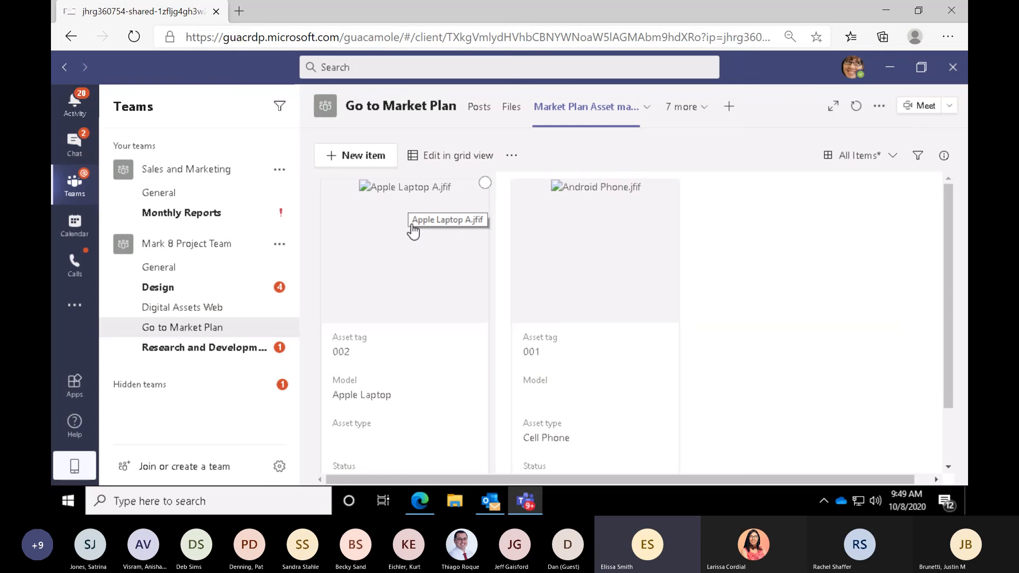
left_click(399, 396)
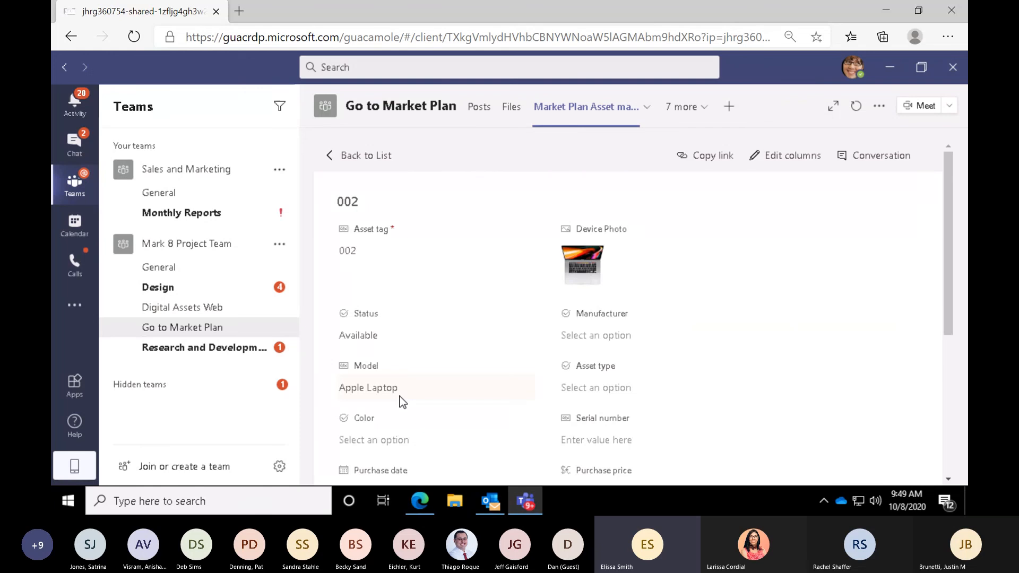
left_click(365, 157)
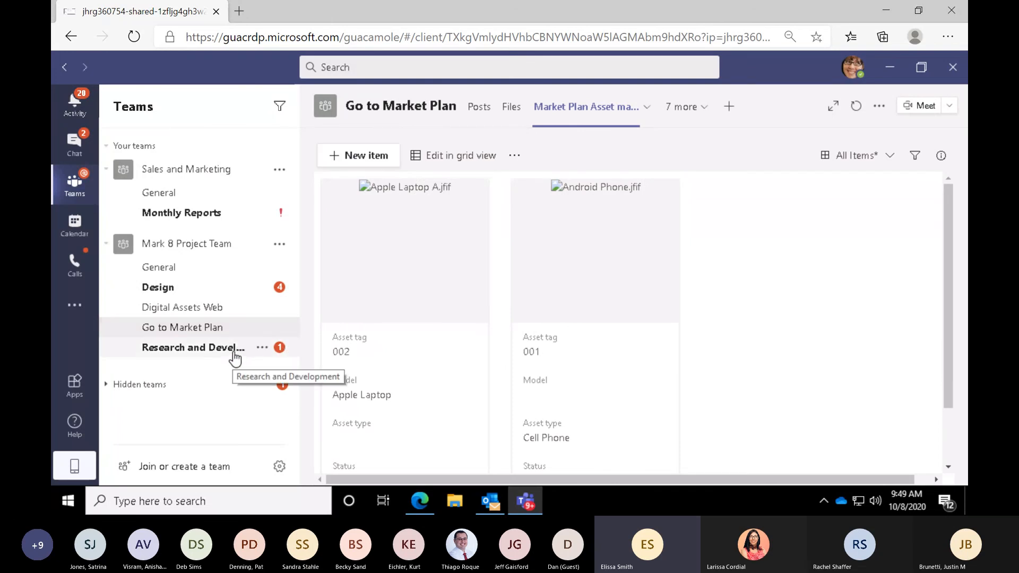
- Add a Lists tab to the General channel of the Mark 8 Project Team
left_click(186, 271)
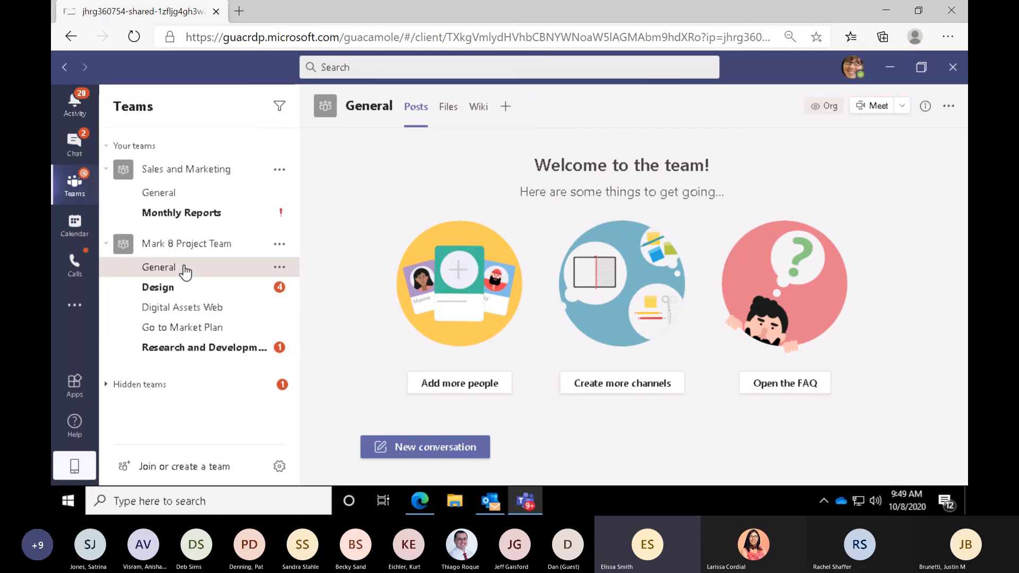
left_click(506, 108)
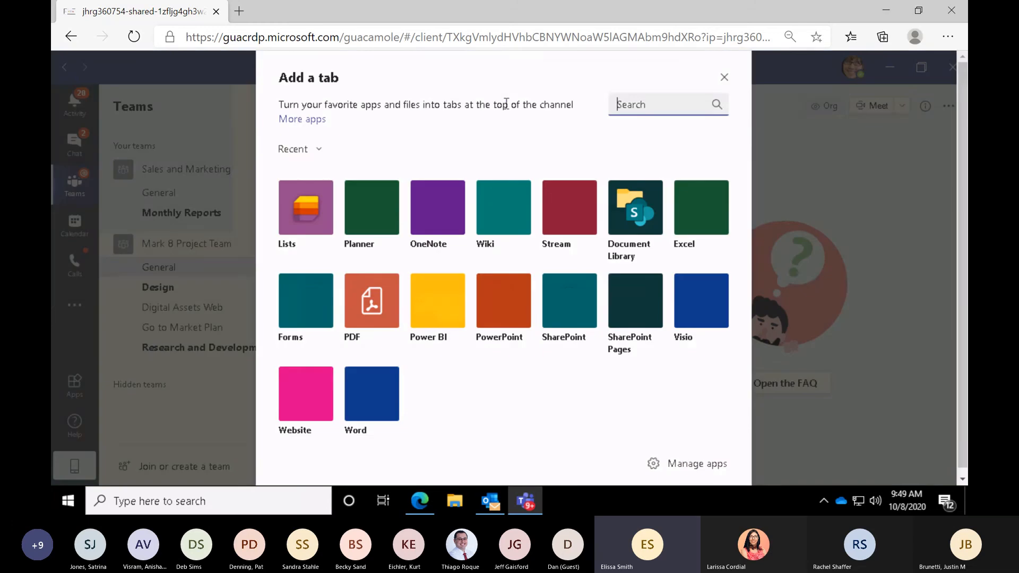
left_click(298, 245)
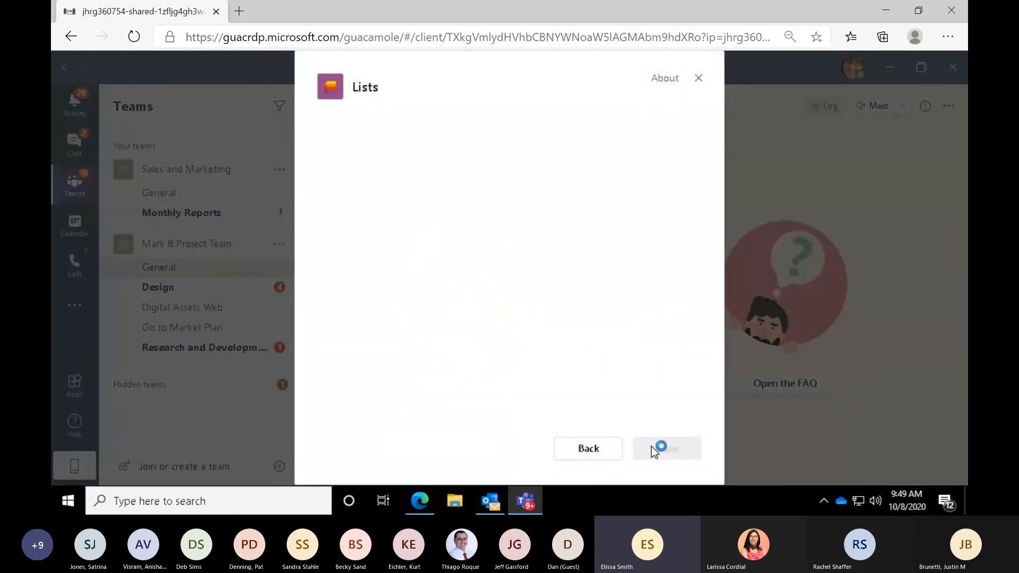
left_click(656, 452)
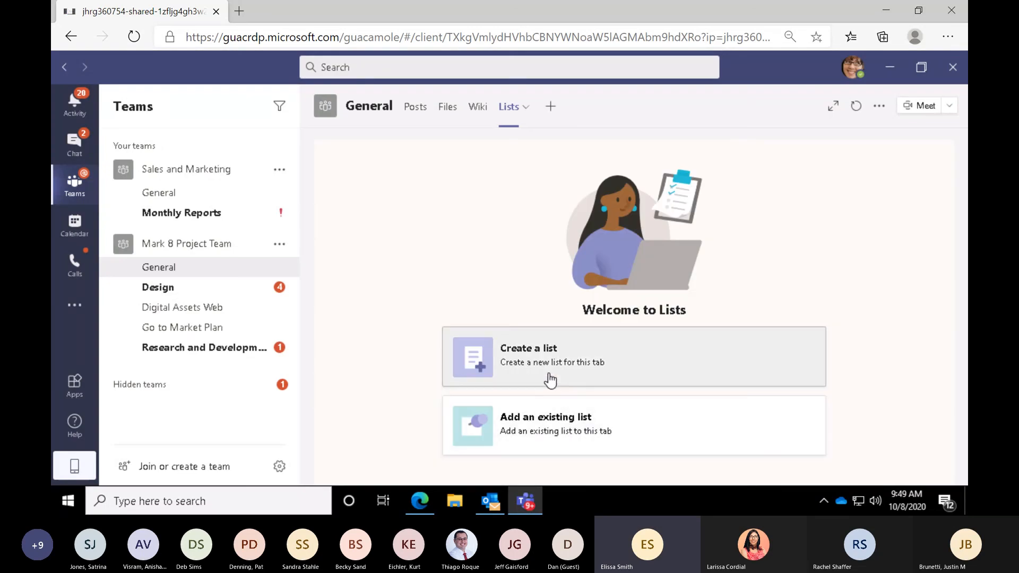
key("ctrl")
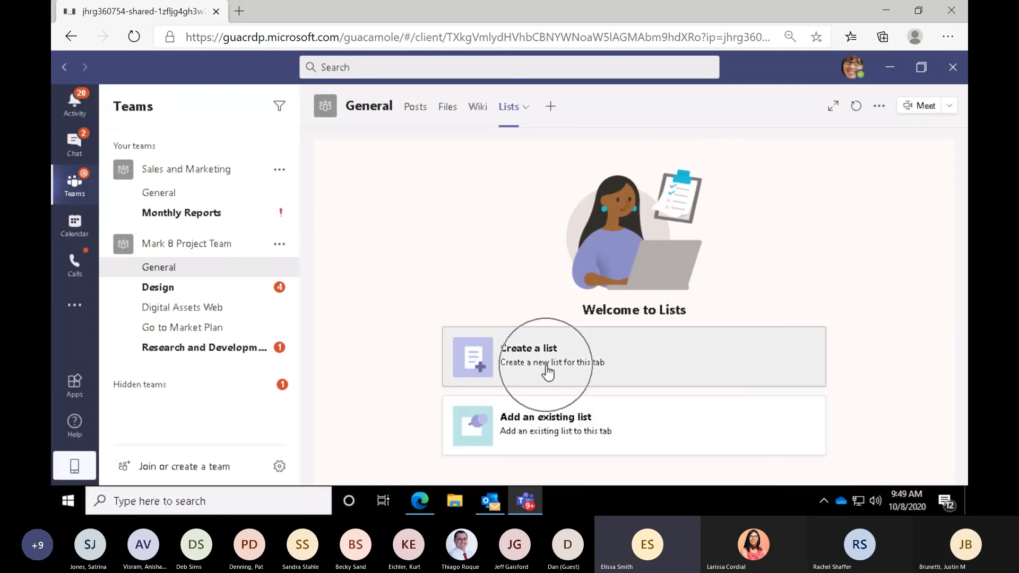
- Add the team's existing 4th Quarter Updates list to the General channel's Lists tab
left_click(564, 423)
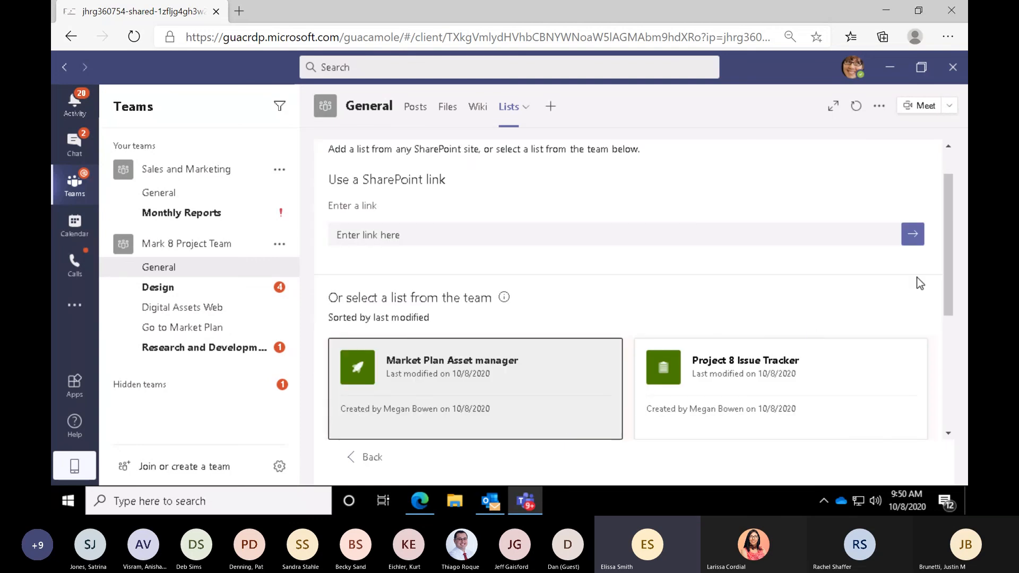
left_click(790, 241)
left_click(789, 242)
left_click(345, 239)
left_click_drag(950, 215, 953, 268)
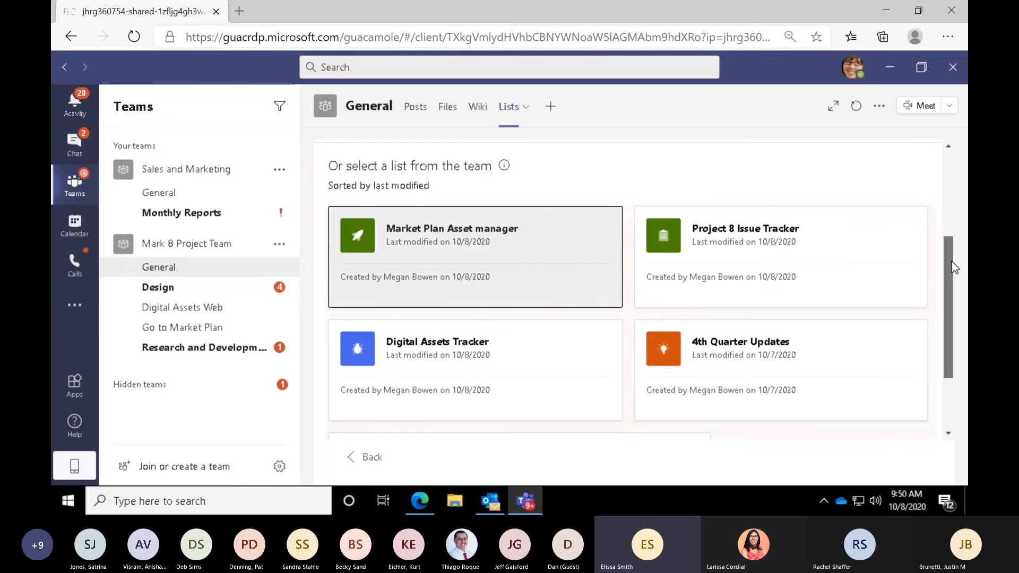
mouse_move(953, 268)
left_mouse_down()
mouse_move(950, 324)
mouse_move(953, 274)
left_mouse_up()
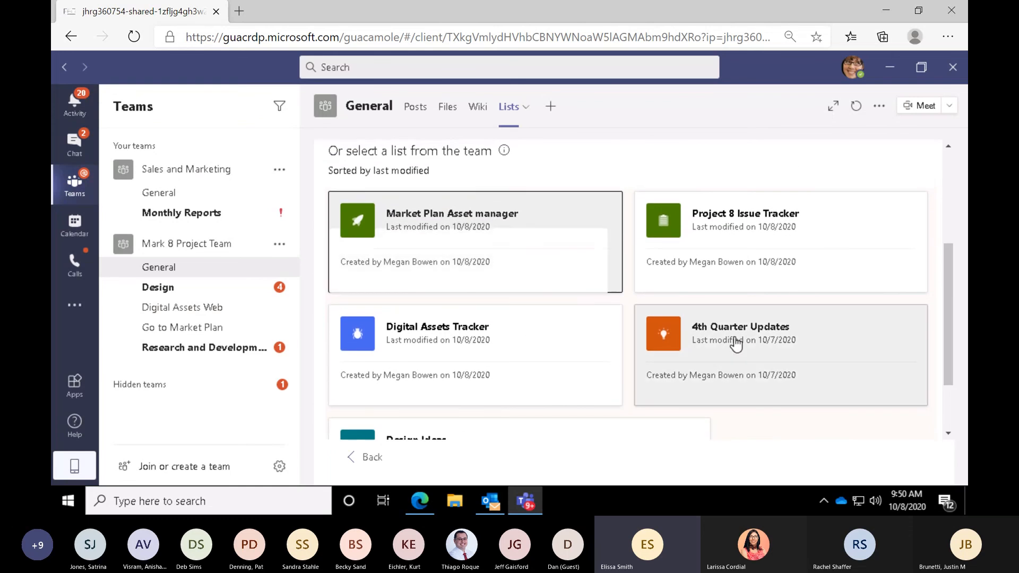
left_click(736, 341)
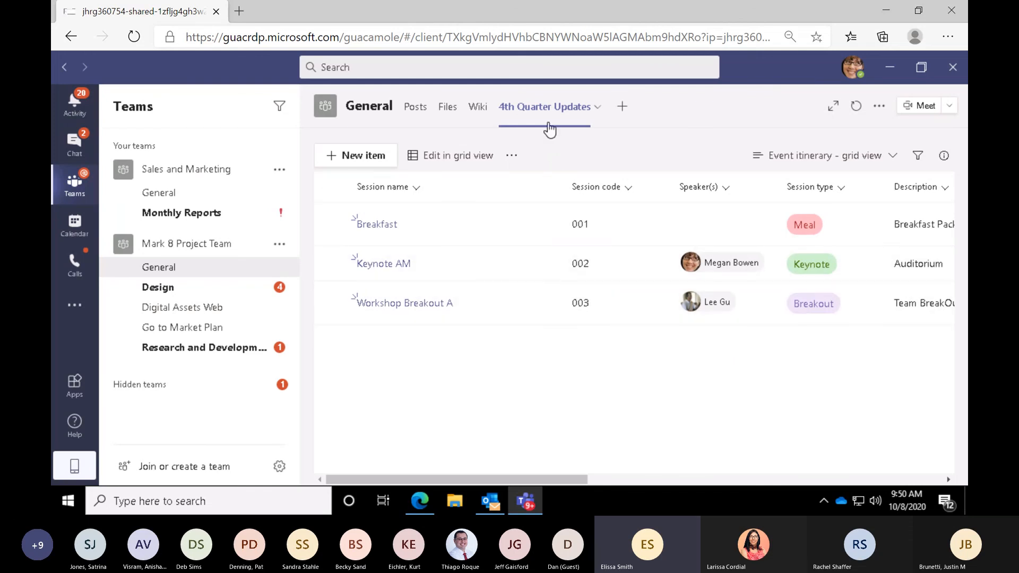
- Switch to Microsoft Lists in the Edge browser and go from Tuesday Bookings Info to the Lists home page
mouse_move(537, 314)
left_click(420, 501)
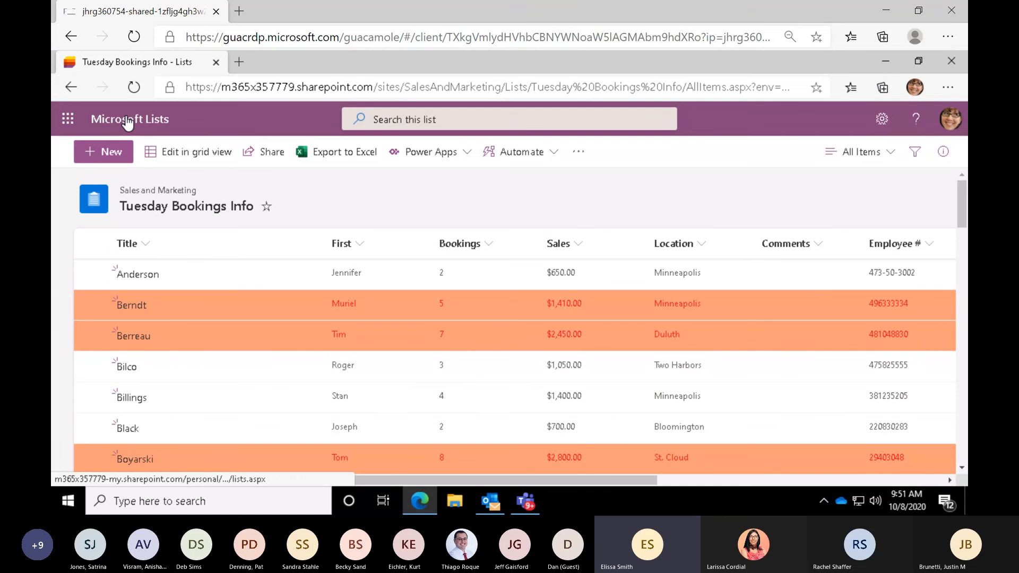
left_click(127, 121)
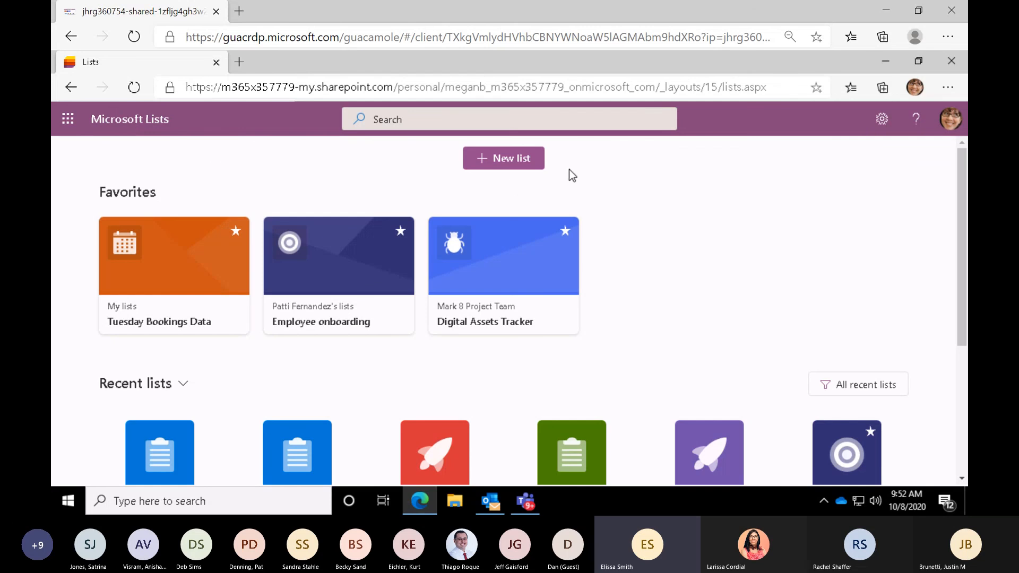
- Review the starting options and templates for creating a new list, and close them without creating one
left_click(520, 161)
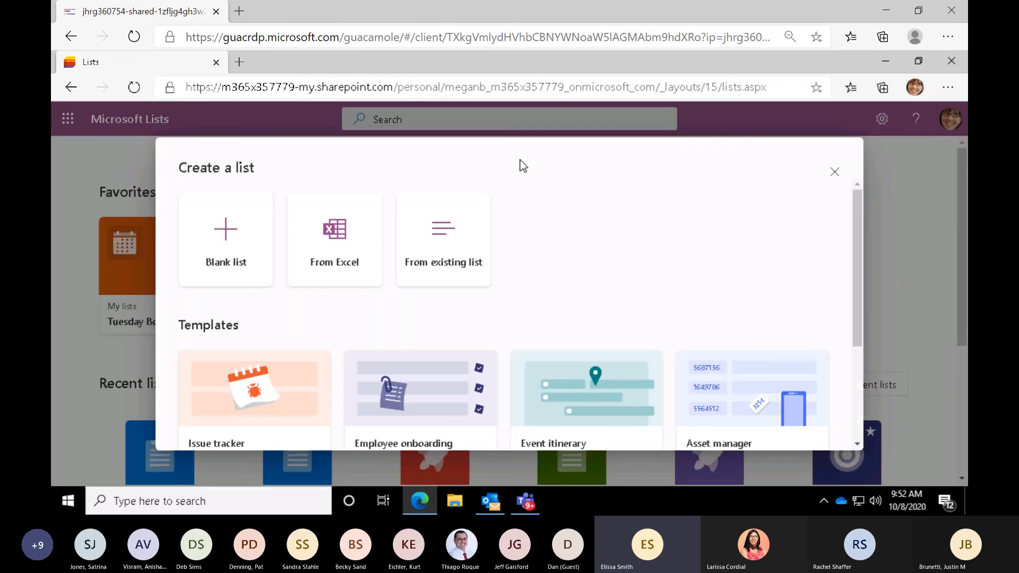
left_click_drag(858, 202, 818, 349)
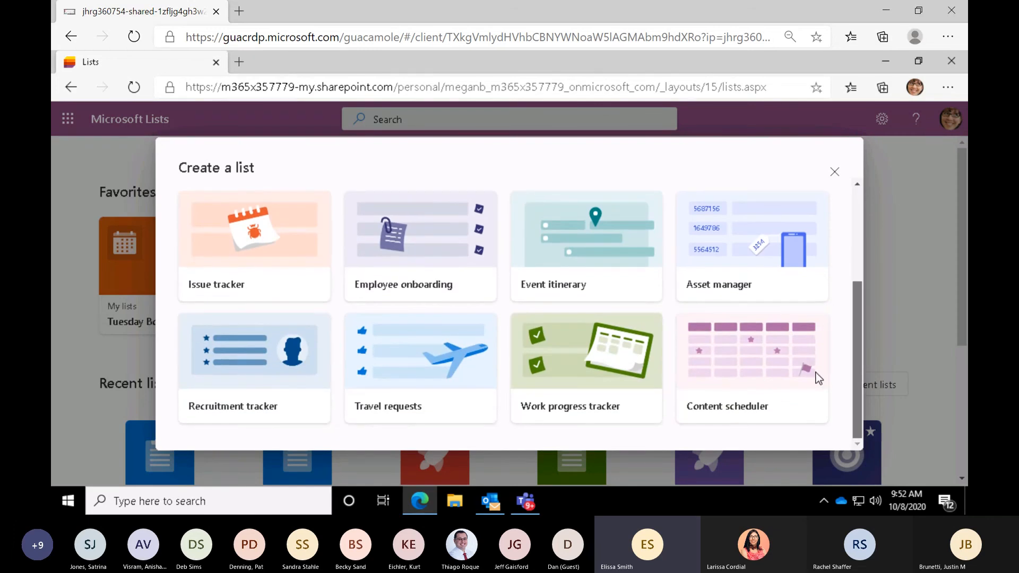
left_click_drag(816, 373, 843, 171)
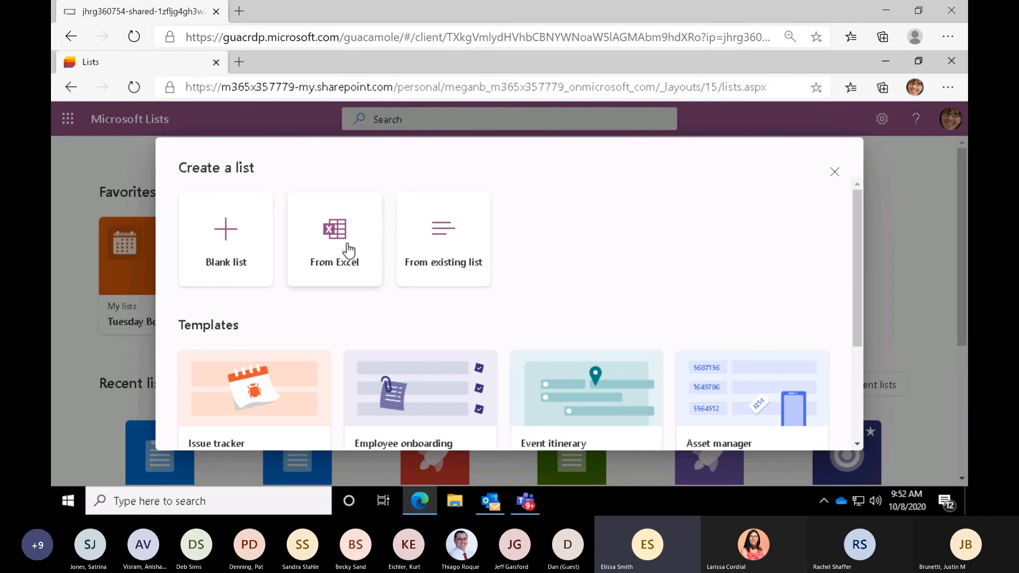
left_click(348, 248)
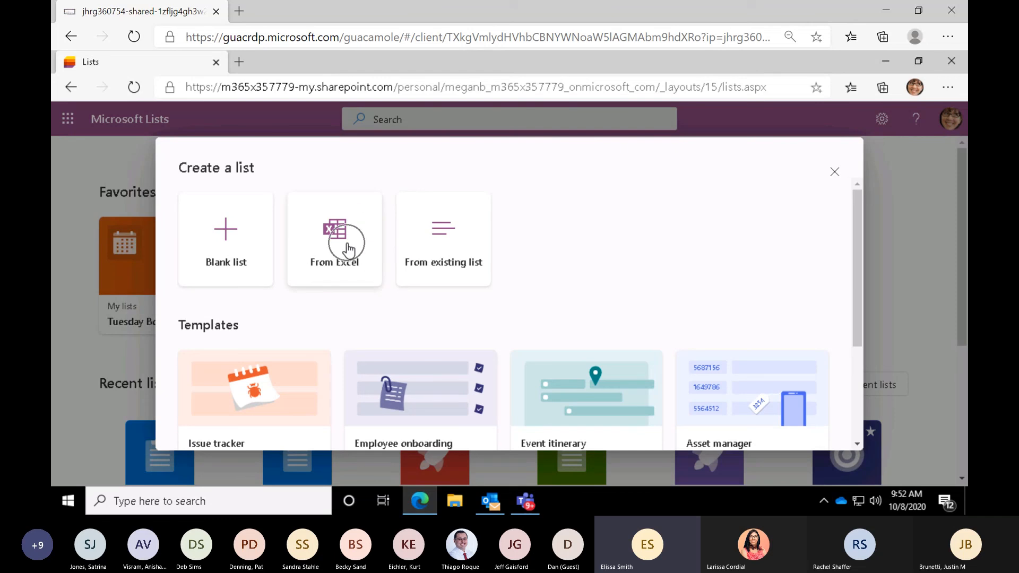
left_click(834, 172)
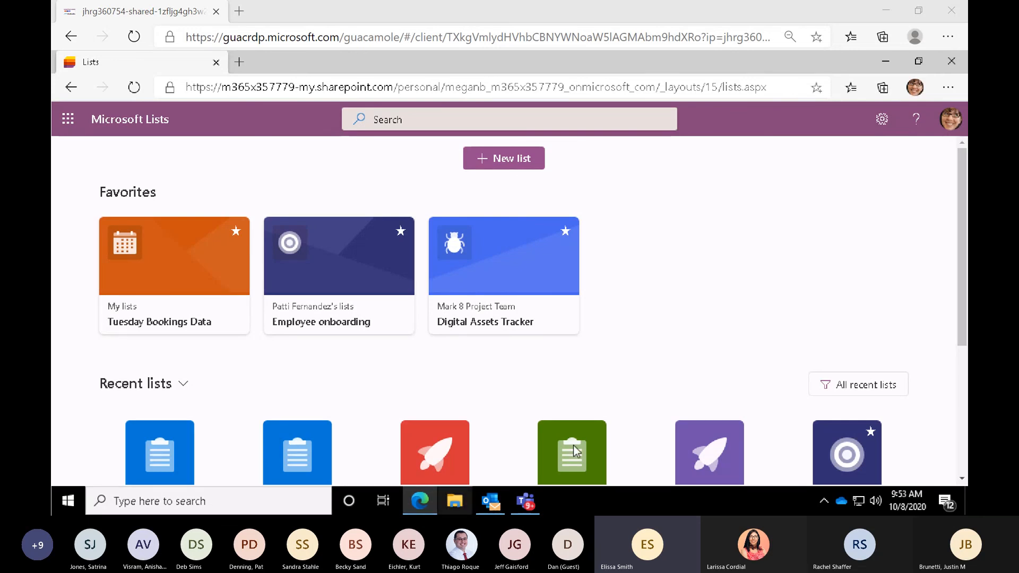
- Stop presenting the screen in the Teams meeting
mouse_move(525, 500)
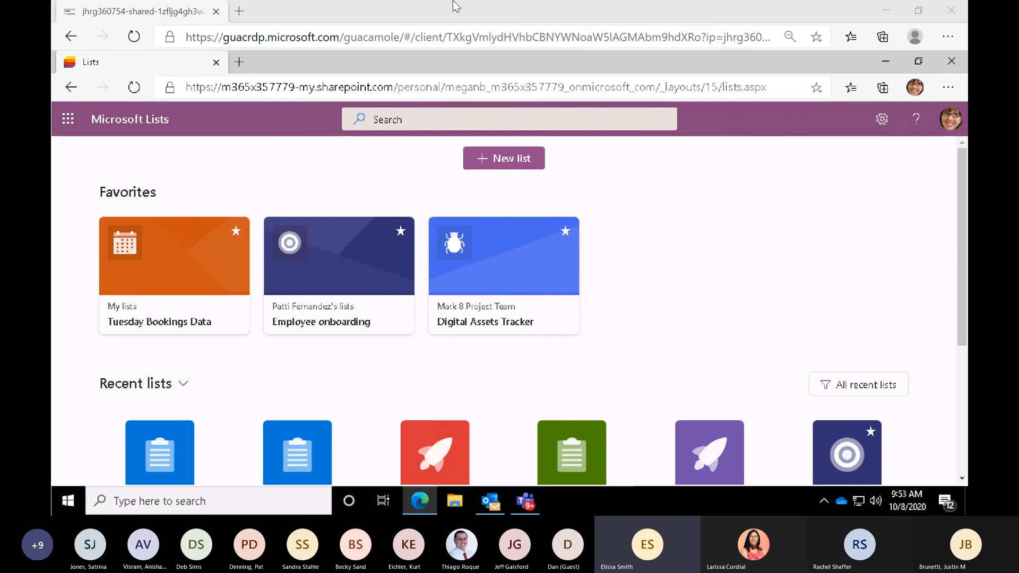
mouse_move(692, 29)
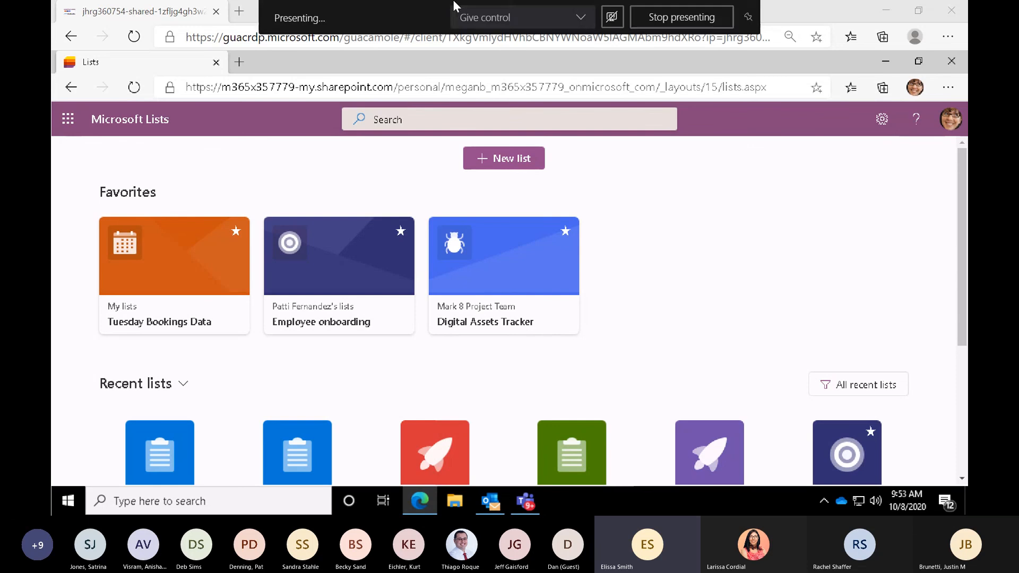
left_click(692, 20)
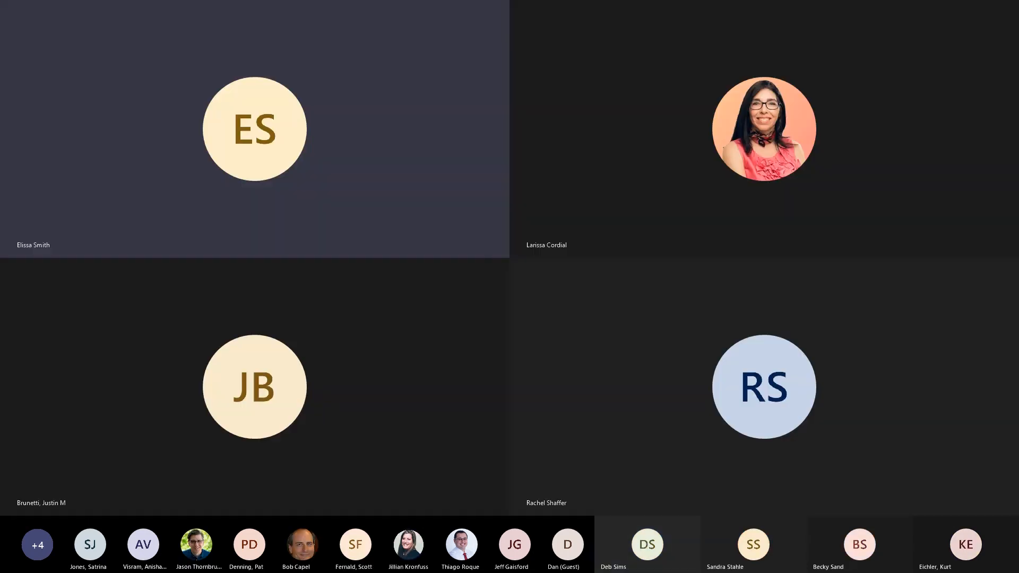